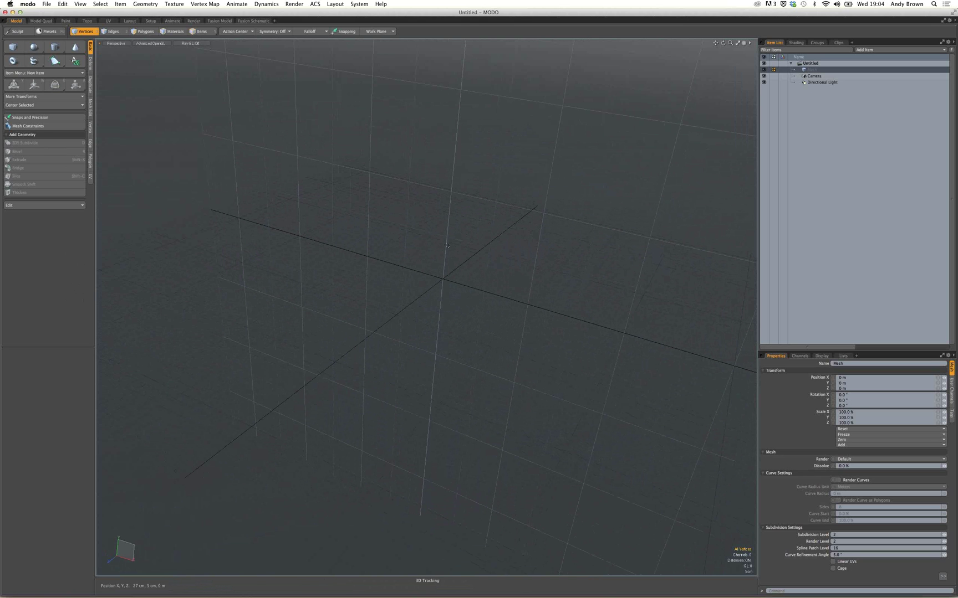
key("alt")
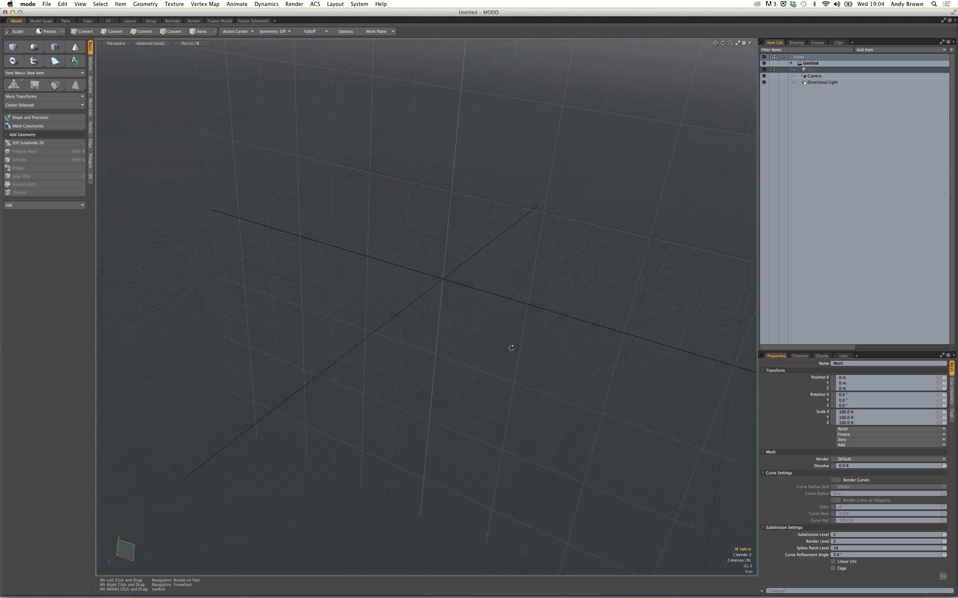
left_click_drag(498, 327, 343, 138, "alt")
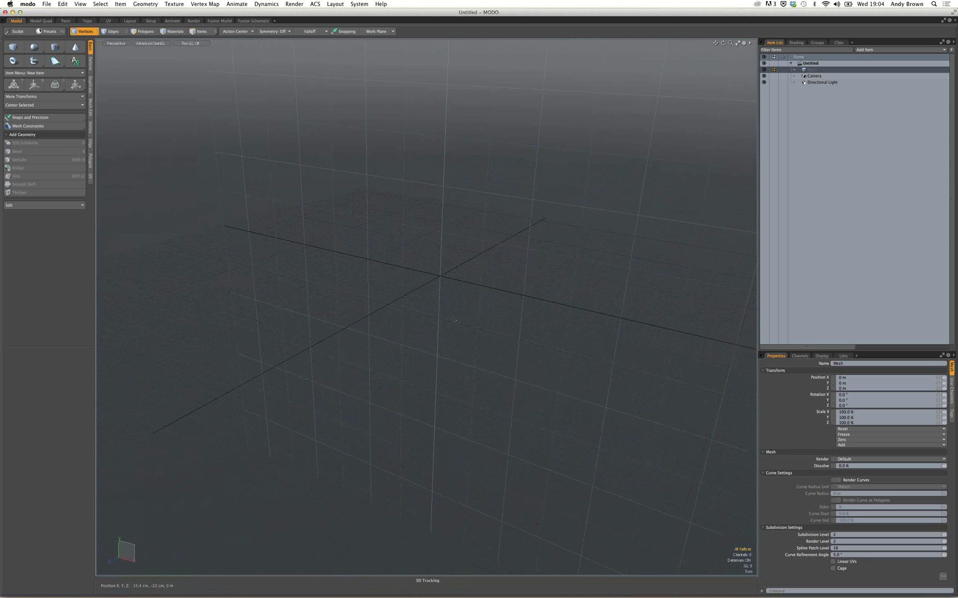
key("alt")
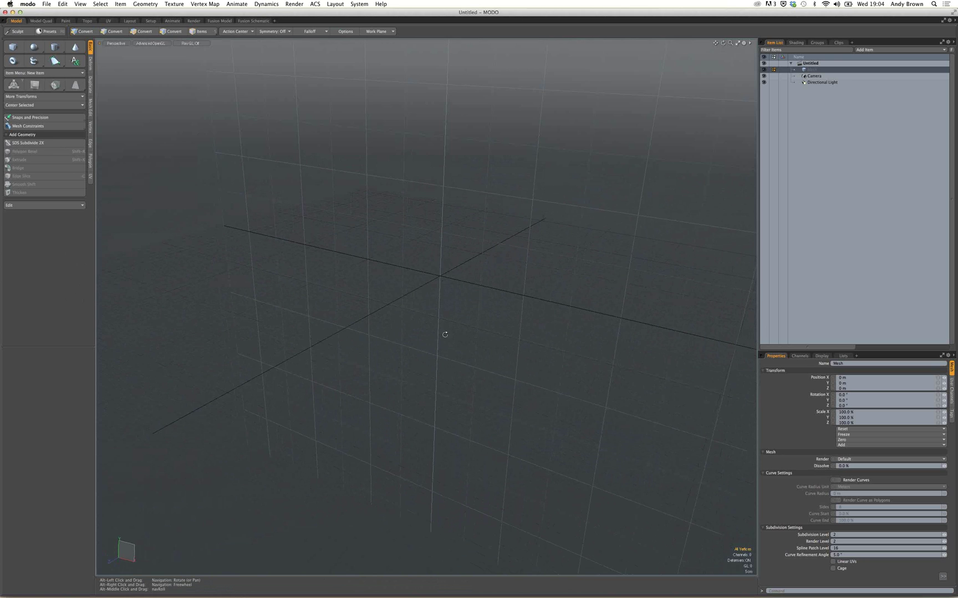
left_click_drag(445, 335, 435, 311, "alt")
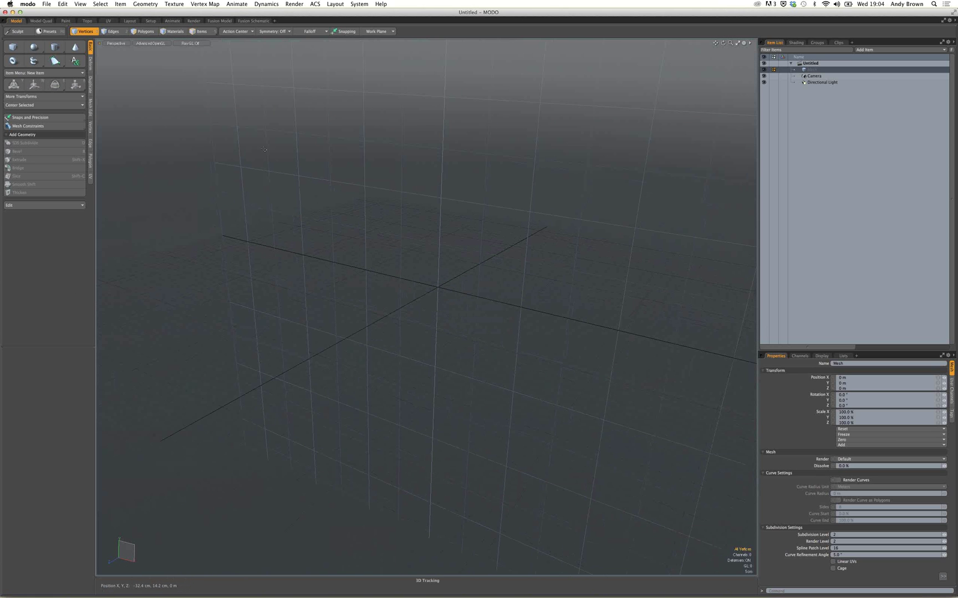
key("alt")
Open the CAD file 1_CADLoader.x_t from the NOVEDGE folder.
left_click(46, 5)
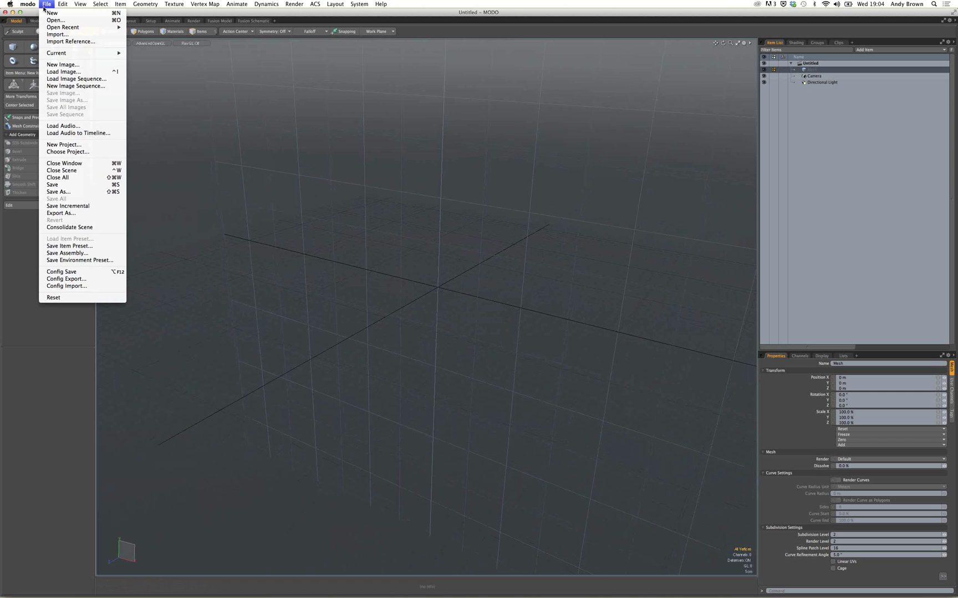
left_click(54, 21)
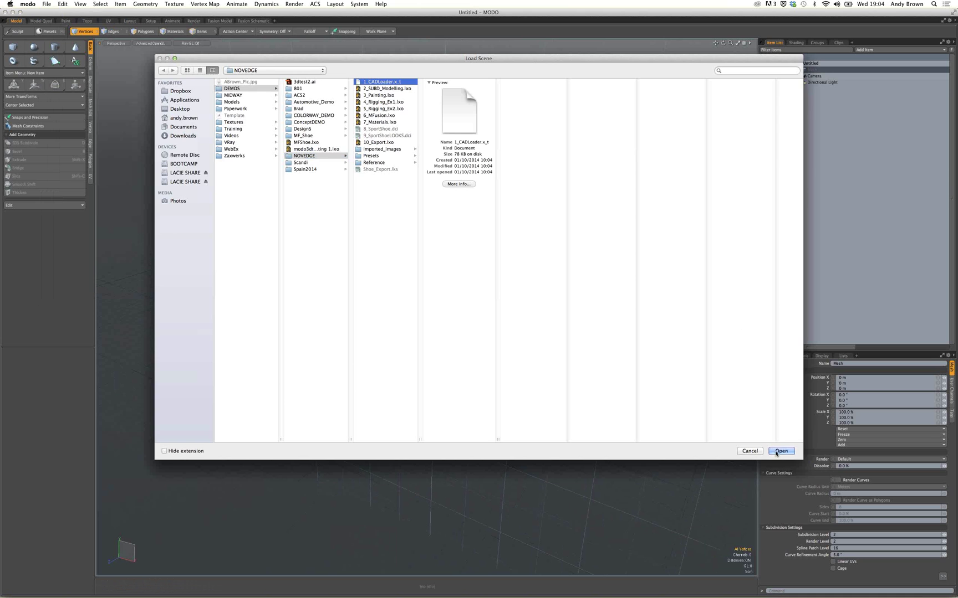
left_click(775, 451)
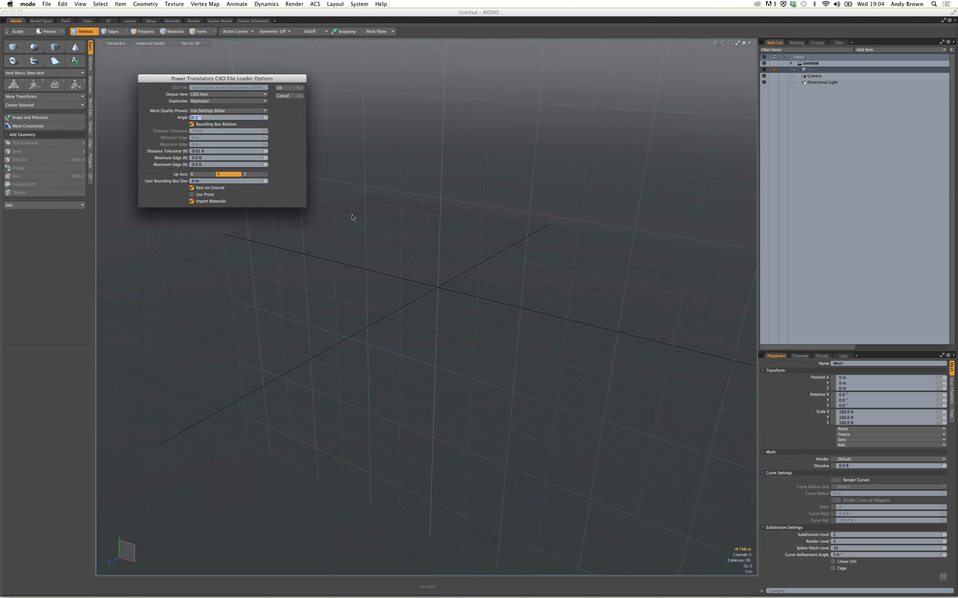
Review the output item types in the CAD loader options and import the knife as CAD items.
left_click_drag(233, 81, 227, 77)
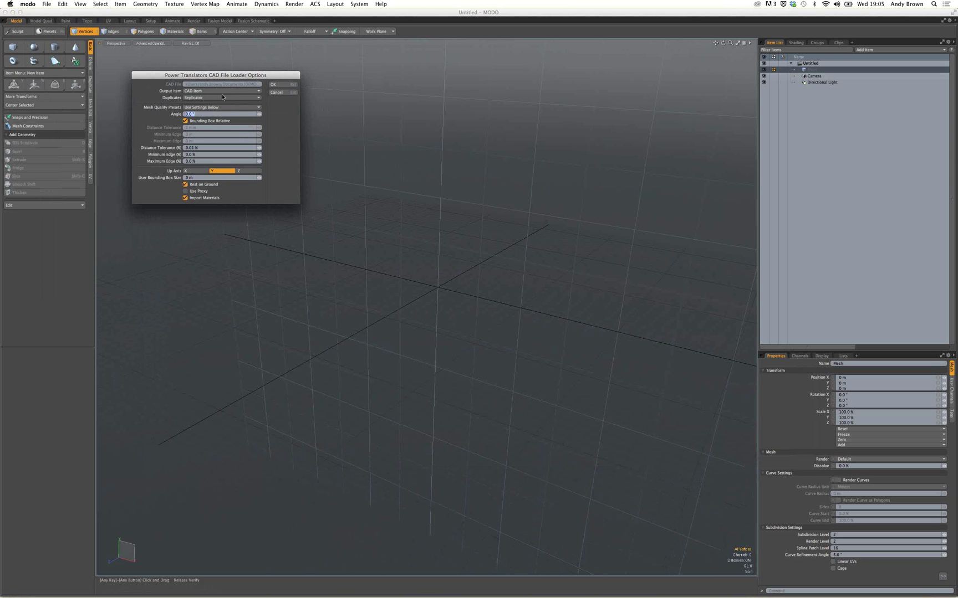
left_click_drag(225, 75, 230, 74)
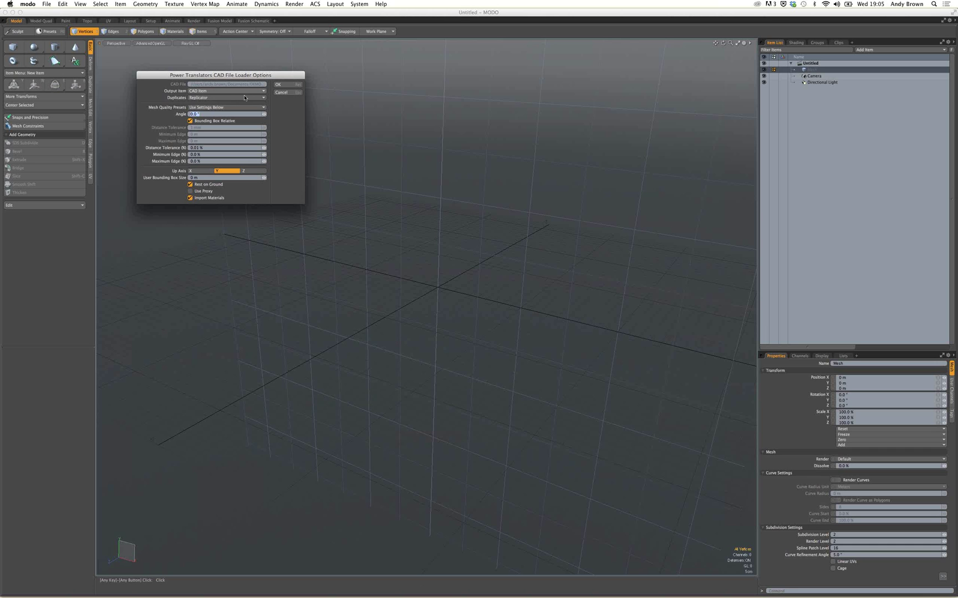
left_click(231, 93)
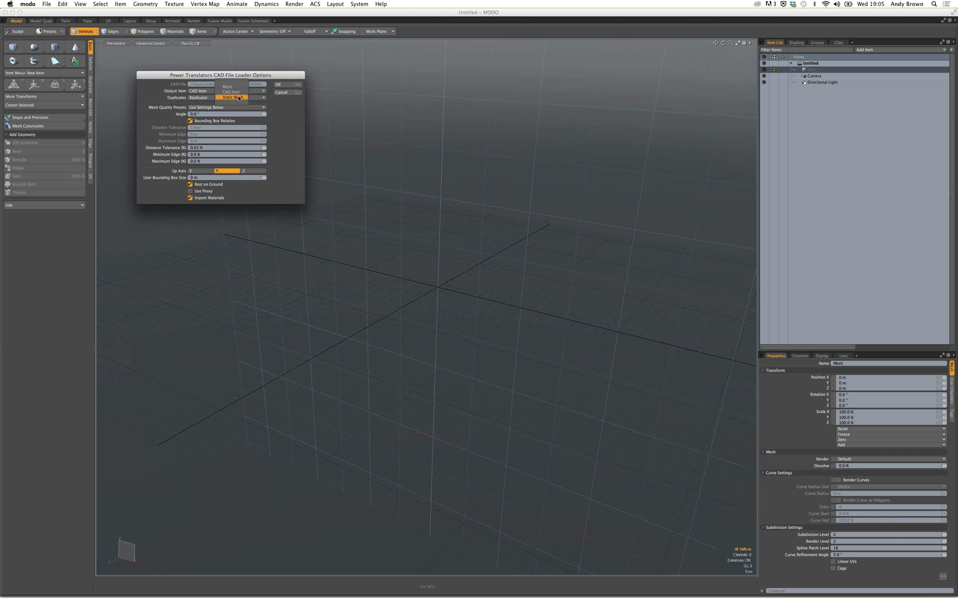
left_click(240, 97)
left_click(286, 93)
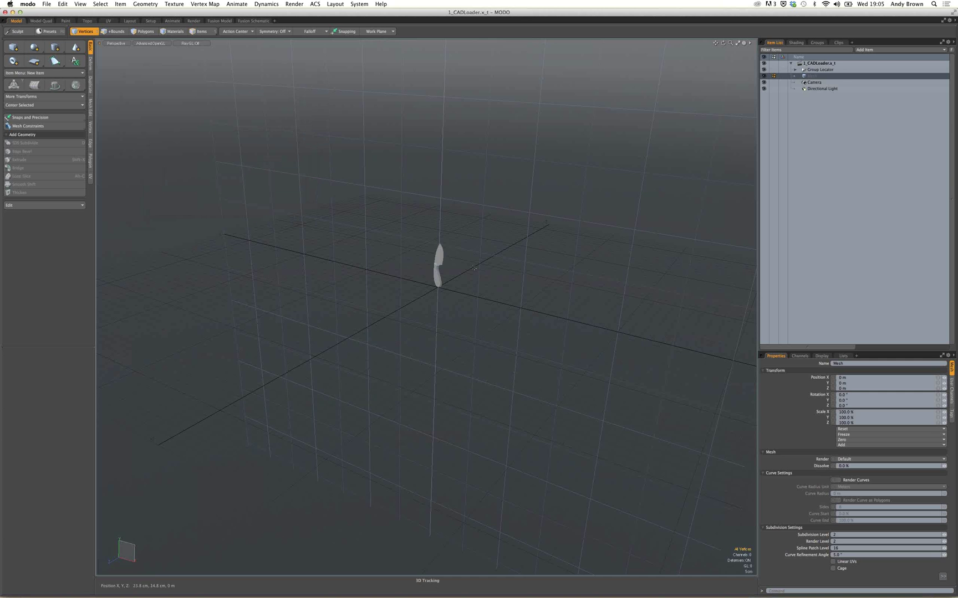
Select the knife's handle item and enlarge the area showing its tessellation properties.
left_click_drag(491, 288, 502, 339, "ctrl+alt")
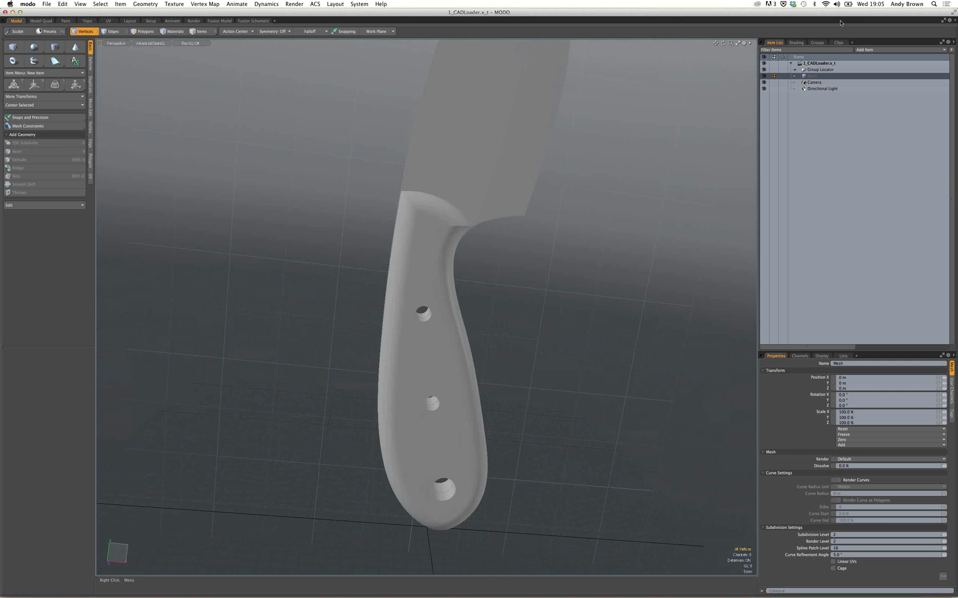
left_click_drag(472, 141, 516, 215, "alt")
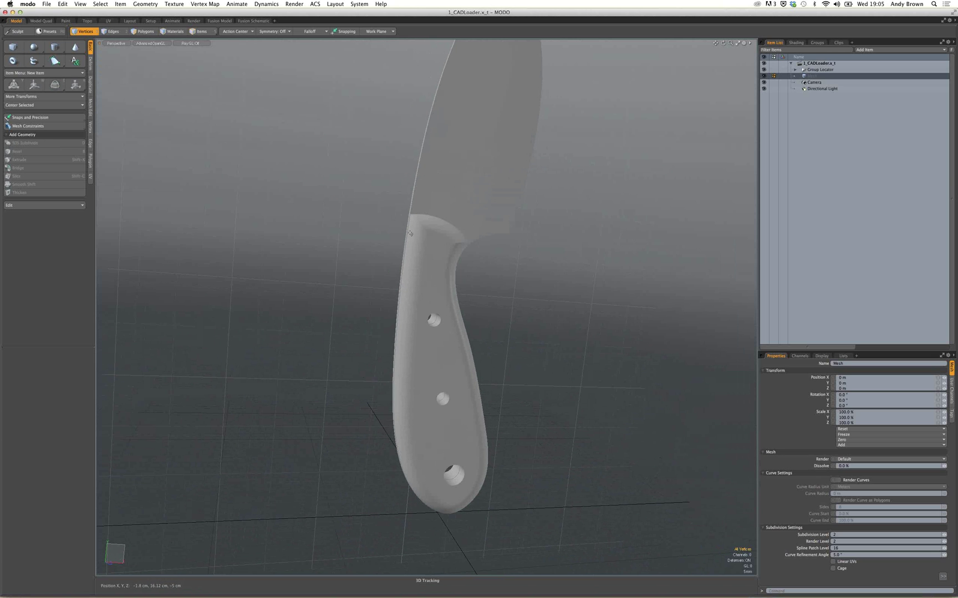
key("5")
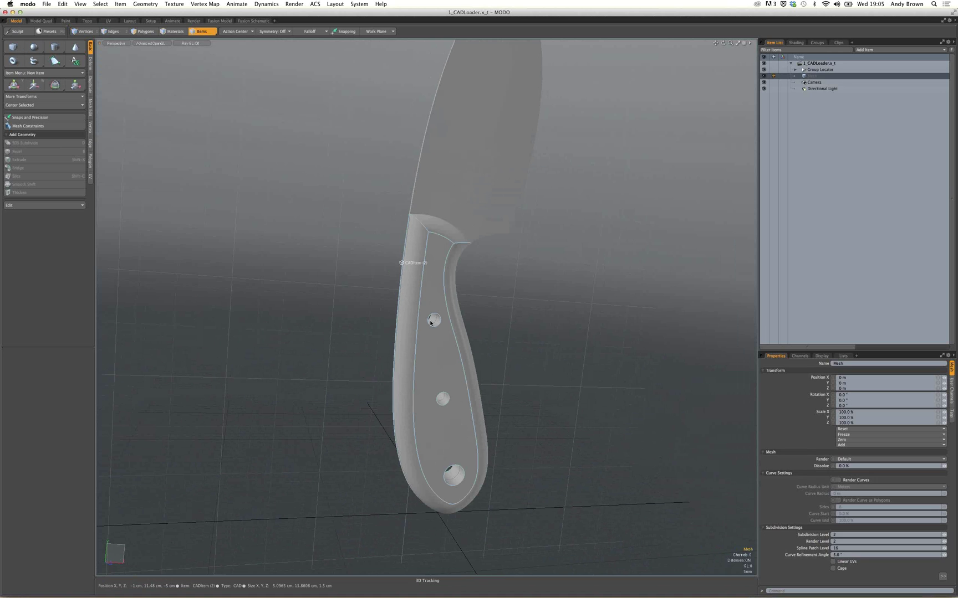
left_click(431, 323)
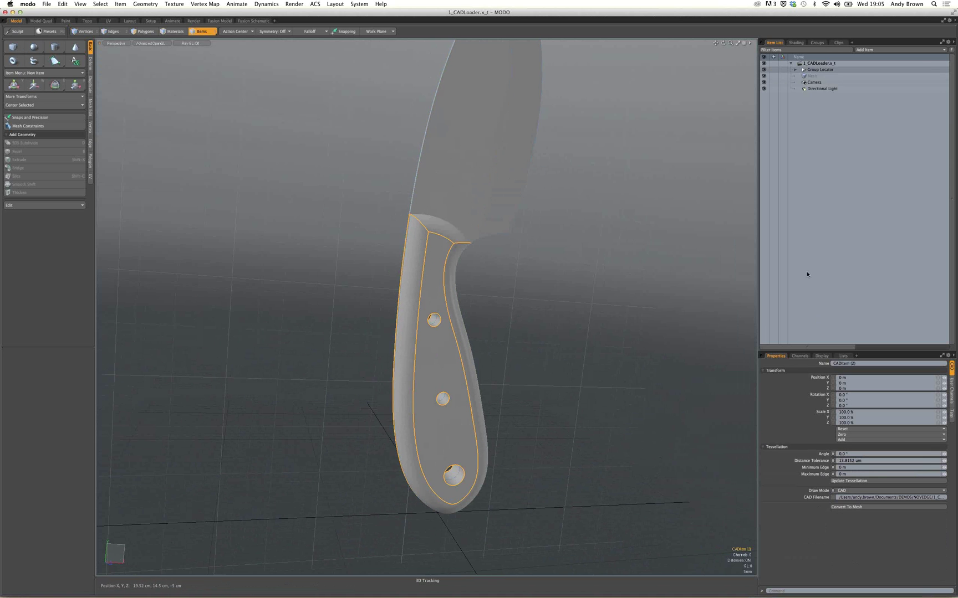
left_click_drag(785, 351, 785, 155)
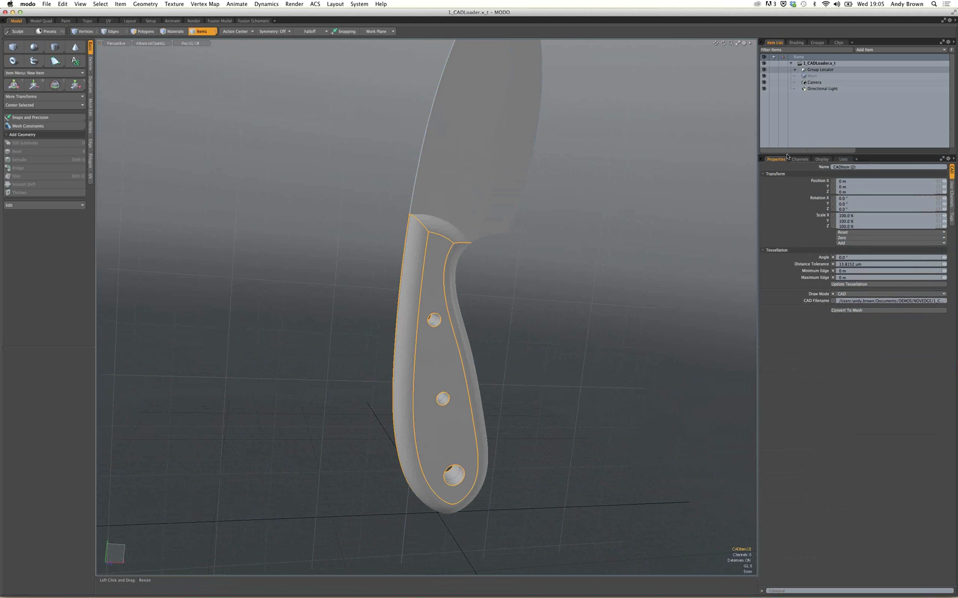
left_click_drag(793, 156, 793, 212)
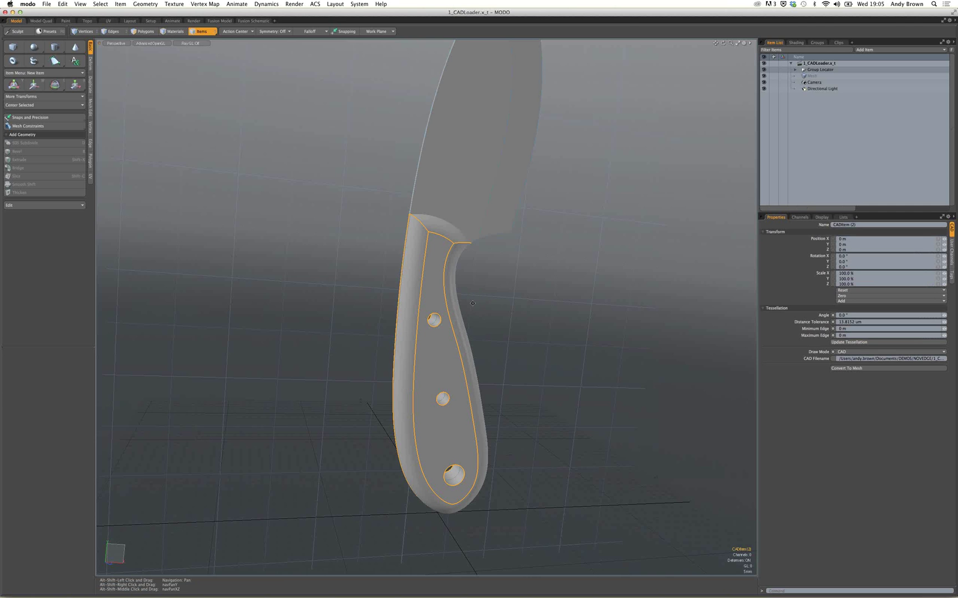
Preview the knife from several angles with RayGL set to Full, and switch RayGL back off.
left_click_drag(470, 323, 366, 228, "alt+shift")
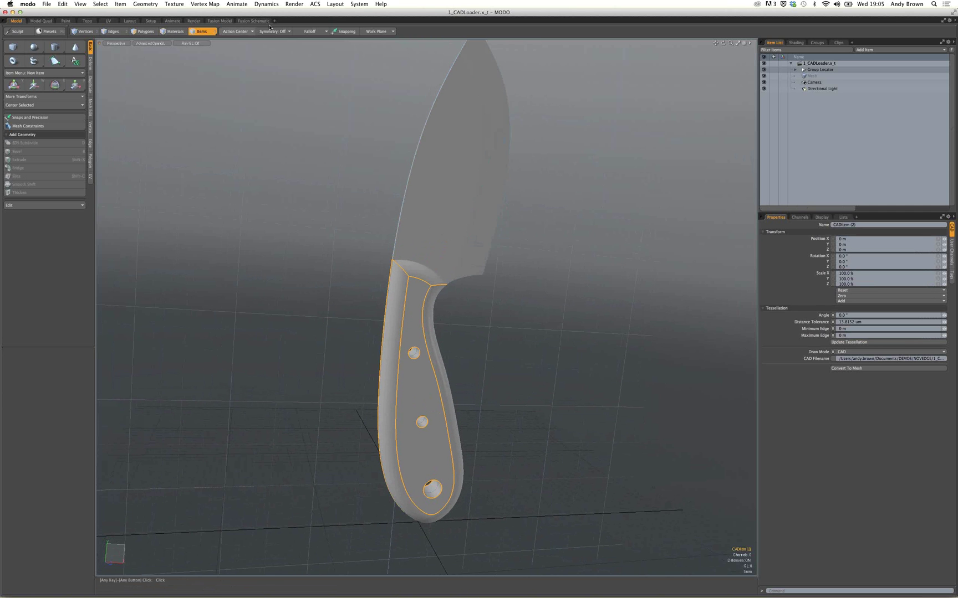
left_click(190, 44)
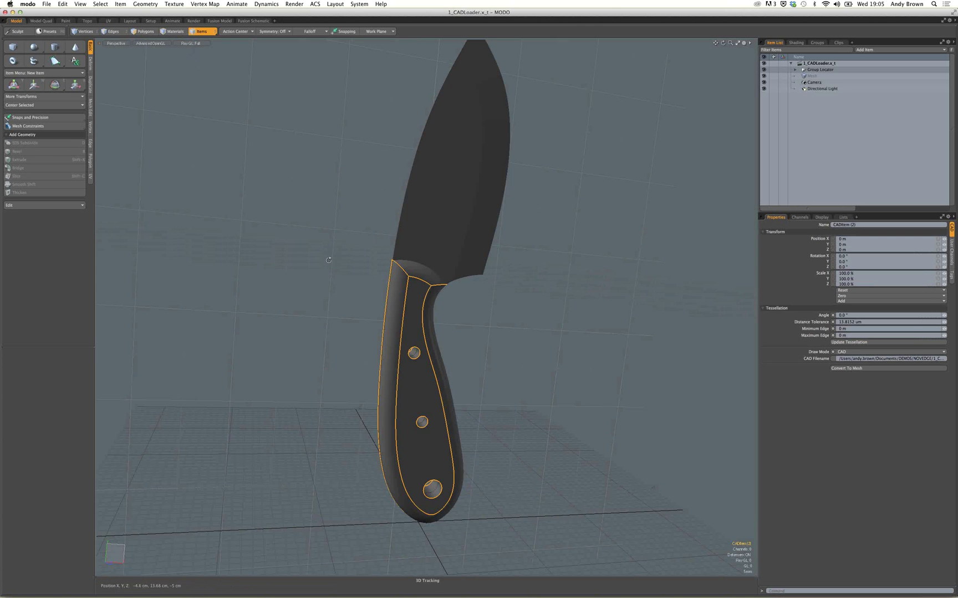
left_click_drag(349, 316, 372, 329, "alt")
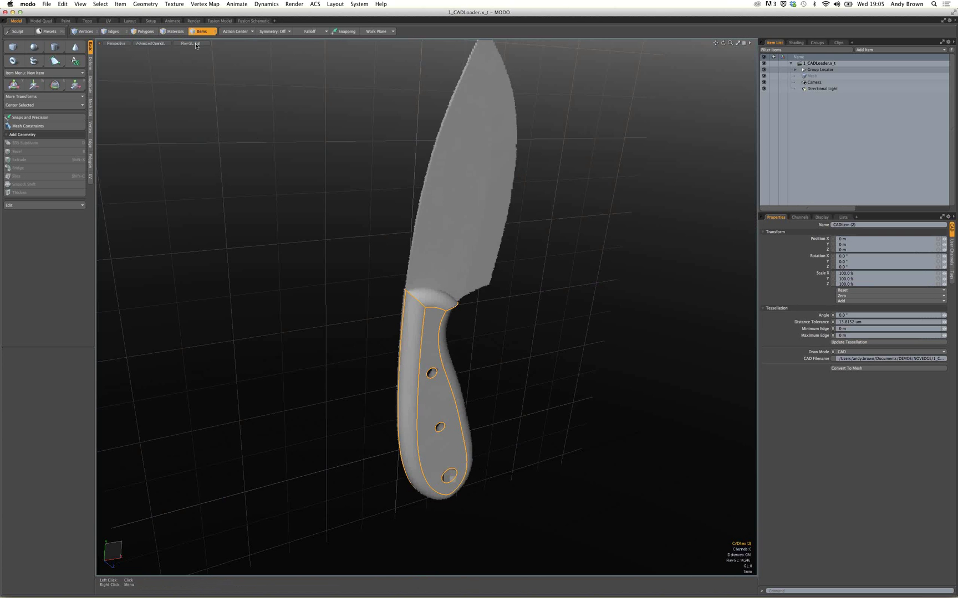
left_click(195, 45)
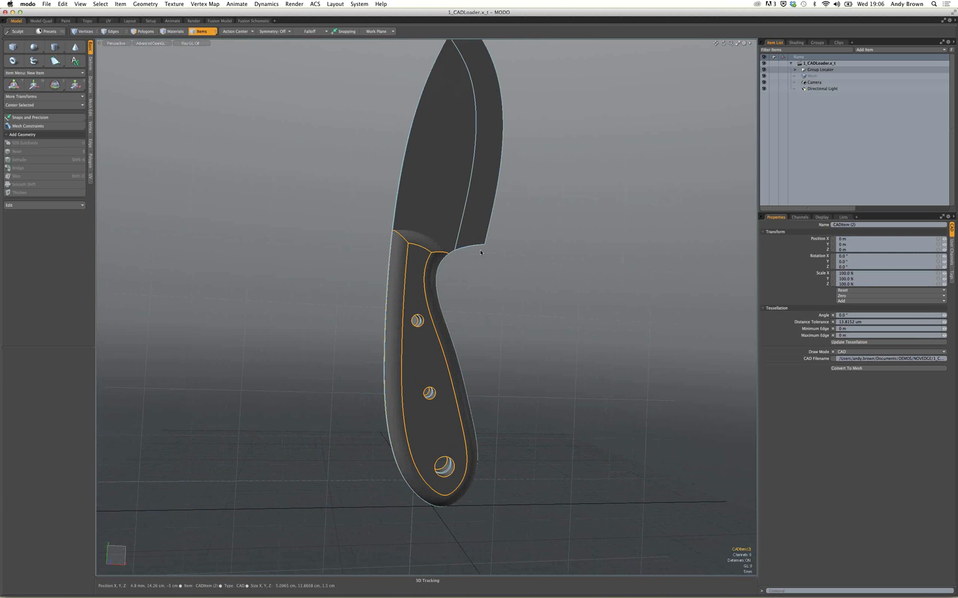
left_click_drag(464, 390, 487, 269, "alt")
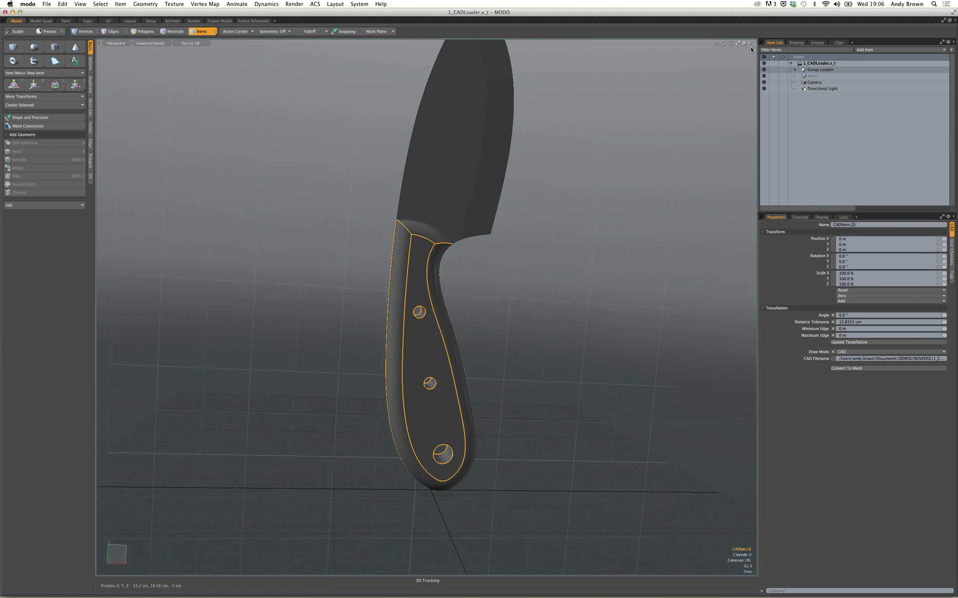
Add a cube about 3.48 cm in size to the empty Mesh item, placed over the upper end of the handle in the front view.
left_click(795, 70)
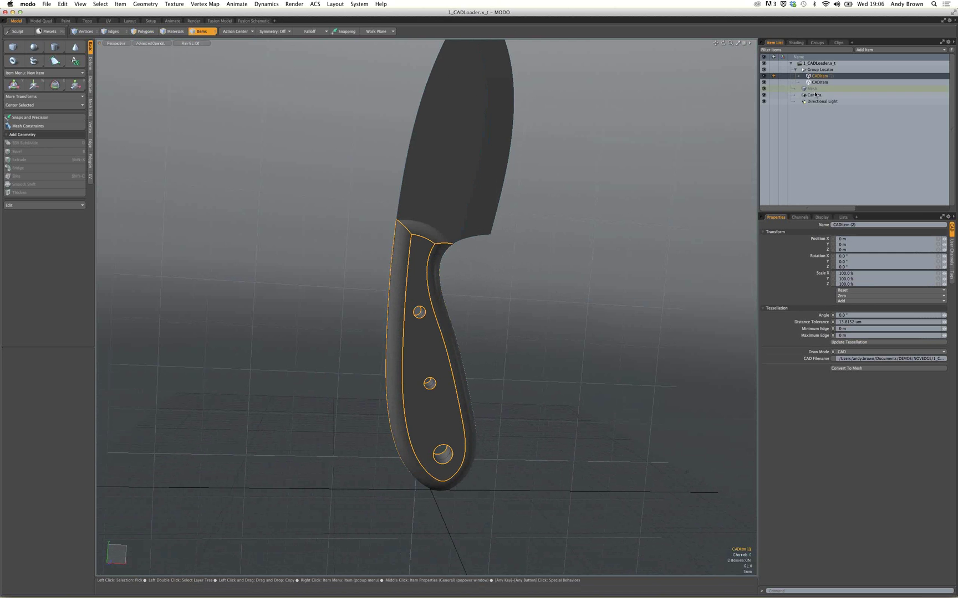
left_click(812, 88)
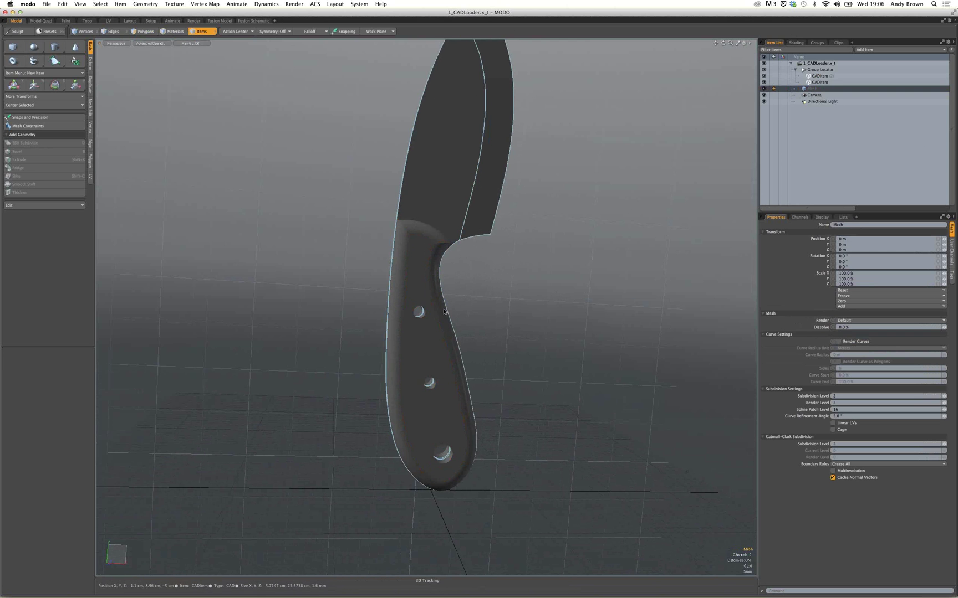
key("KP_2")
left_click(143, 32)
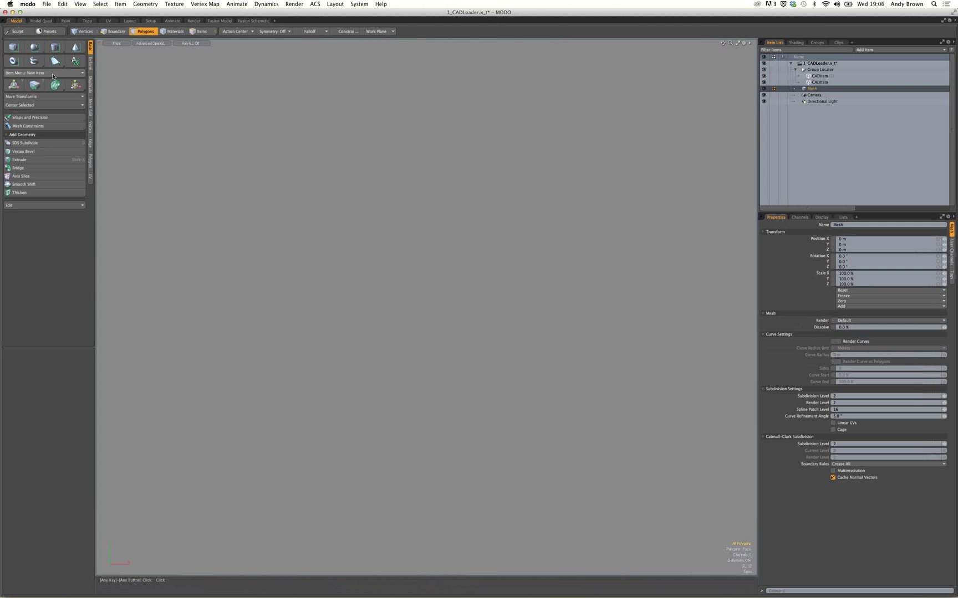
key("super+z")
left_click(14, 48)
left_click_drag(400, 194, 437, 237, "ctrl")
key("ctrl+space")
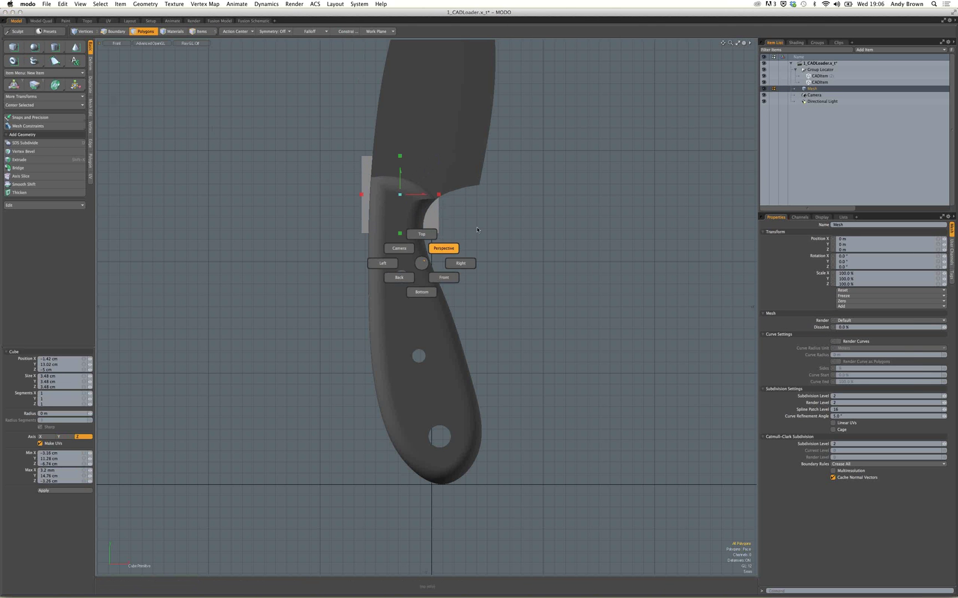
left_click(444, 248)
left_click_drag(499, 218, 421, 254, "alt")
Rotate the cube about the Z axis to follow the slant of the handle's upper end.
key("e")
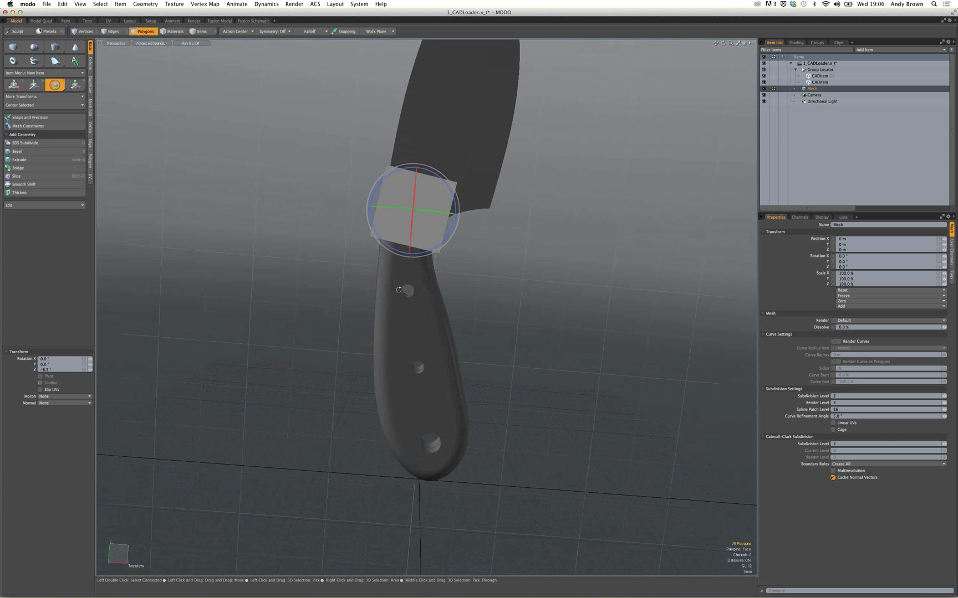
left_click_drag(396, 214, 397, 256, "alt")
key("space")
Bevel the cube's lower polygon with about 1.76 cm shift and -2.32 mm inset, and rotate and move it to follow the handle.
left_click(408, 225)
key("b")
left_click(408, 226)
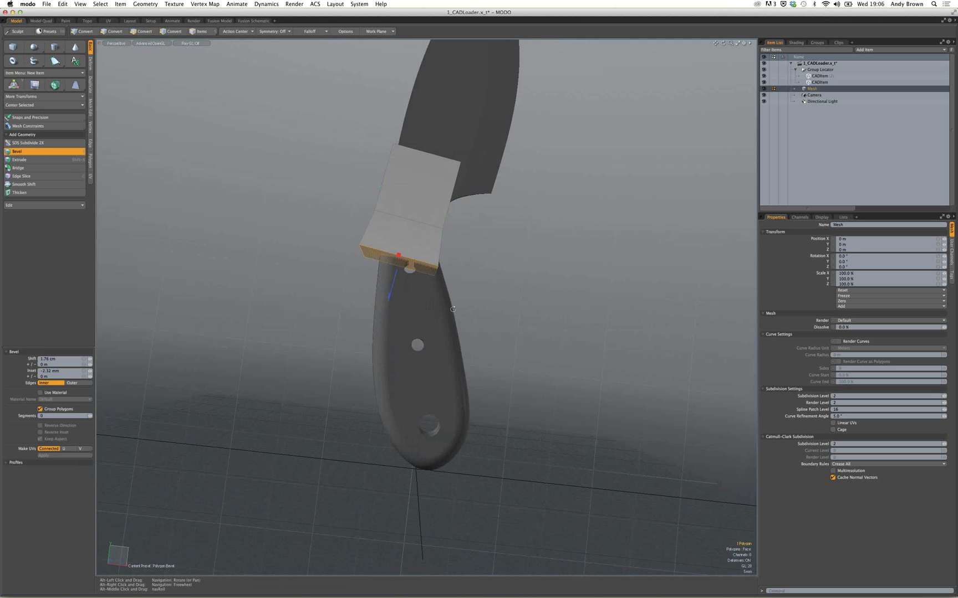
mouse_move(453, 309)
left_mouse_down("alt")
mouse_move(445, 321)
mouse_move(440, 308)
left_mouse_up("alt")
key("e")
mouse_move(436, 227)
left_mouse_down()
mouse_move(424, 230)
mouse_move(449, 235)
left_mouse_up()
key("w")
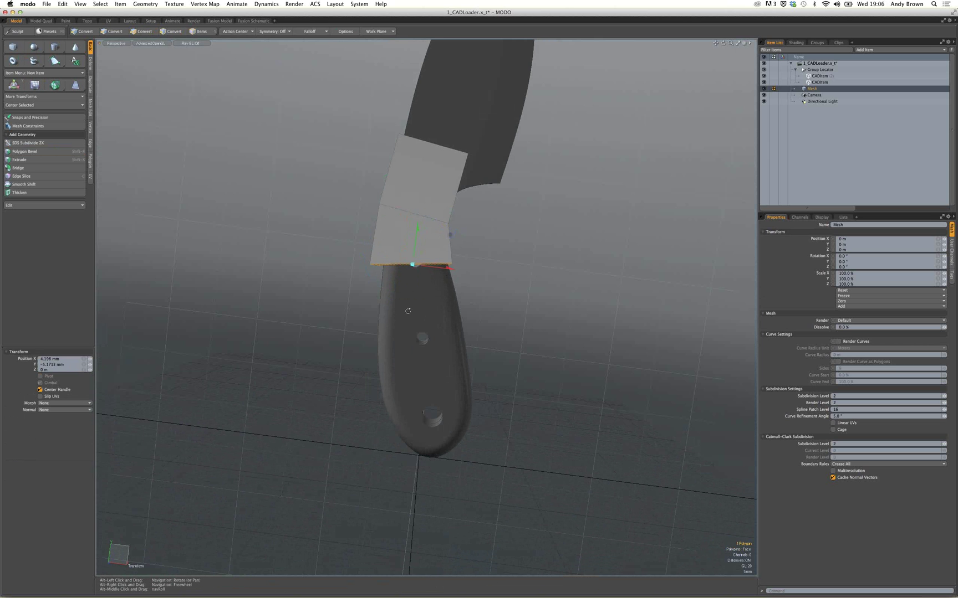
Bevel the mesh's lower end polygon about 2.14 cm further down the handle without inset.
left_click_drag(407, 310, 410, 285, "alt")
key("shift+b")
left_click_drag(412, 283, 412, 328)
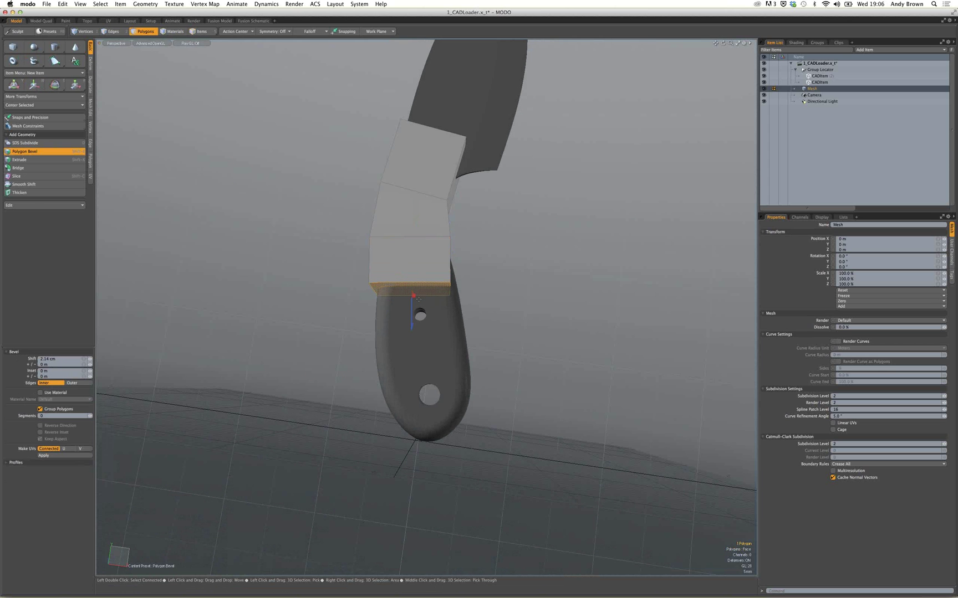
Extend the mesh to the handle's lower end with further bevels, rotating and scaling the end polygon, with about 1.5 cm shift on the last bevel.
key("r")
left_click_drag(418, 298, 427, 381)
key("e")
key("shift+b")
key("e")
left_click_drag(439, 311, 447, 461)
key("r")
key("b")
left_click(441, 434, "shift")
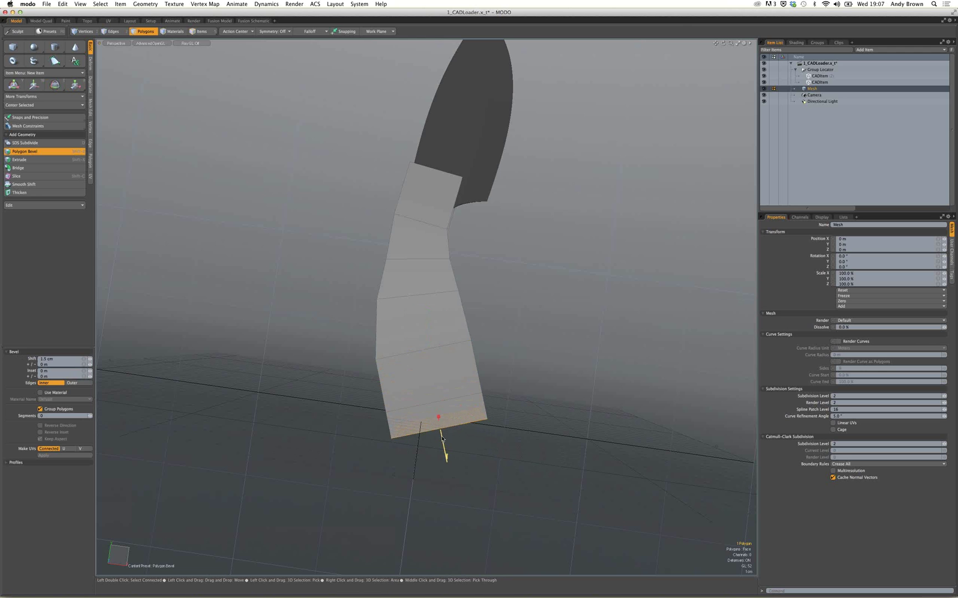
Scale the mesh's lower end polygon uniformly to about 61% to taper the butt of the handle.
key("y")
left_click_drag(438, 422, 349, 337)
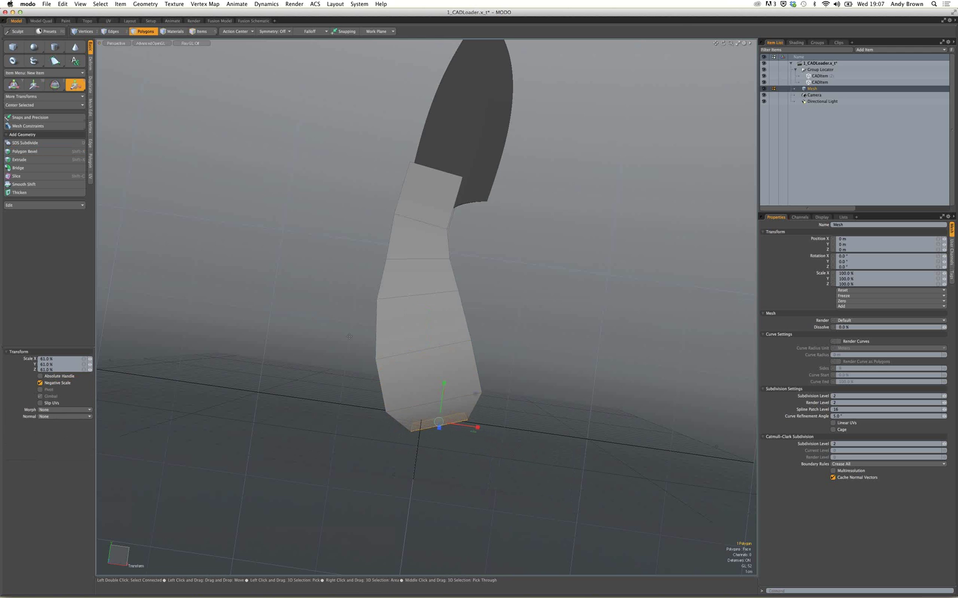
key("space")
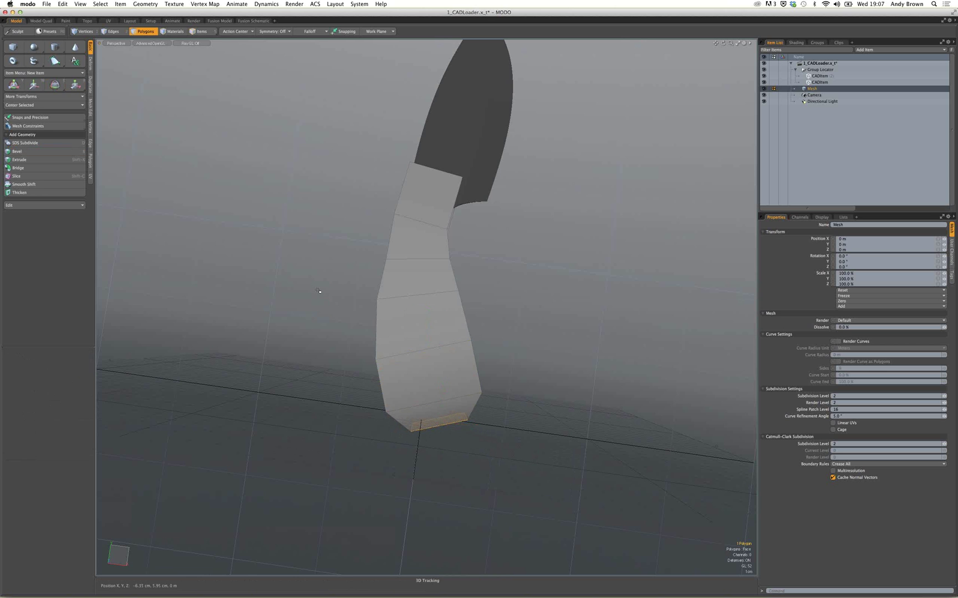
Clear the polygon selection and convert the handle mesh to a subdivision surface.
left_click_drag(318, 290, 382, 285, "alt")
key("Escape")
key("Tab")
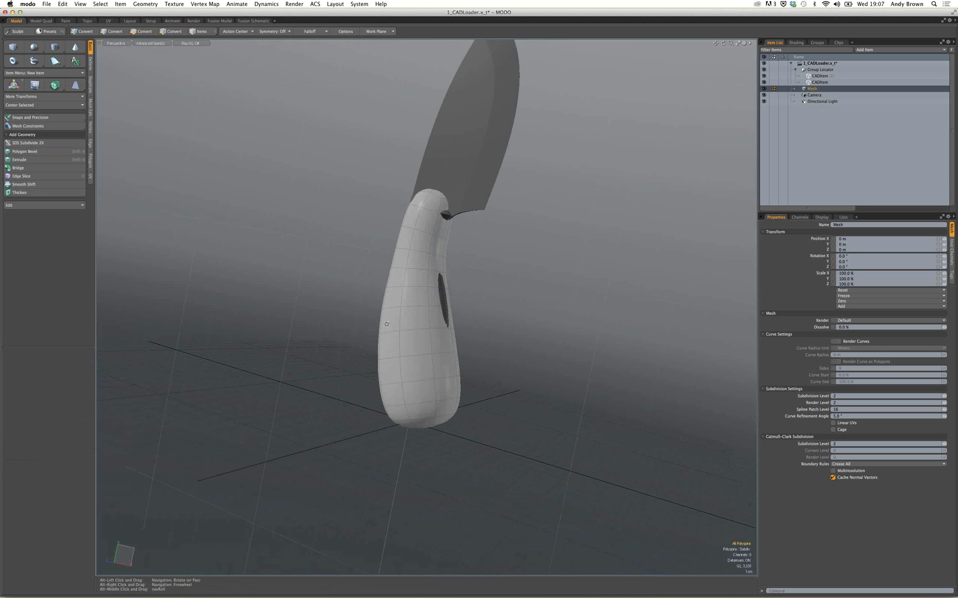
left_click_drag(387, 324, 422, 404, "alt")
scroll(423, 269, "up", 3)
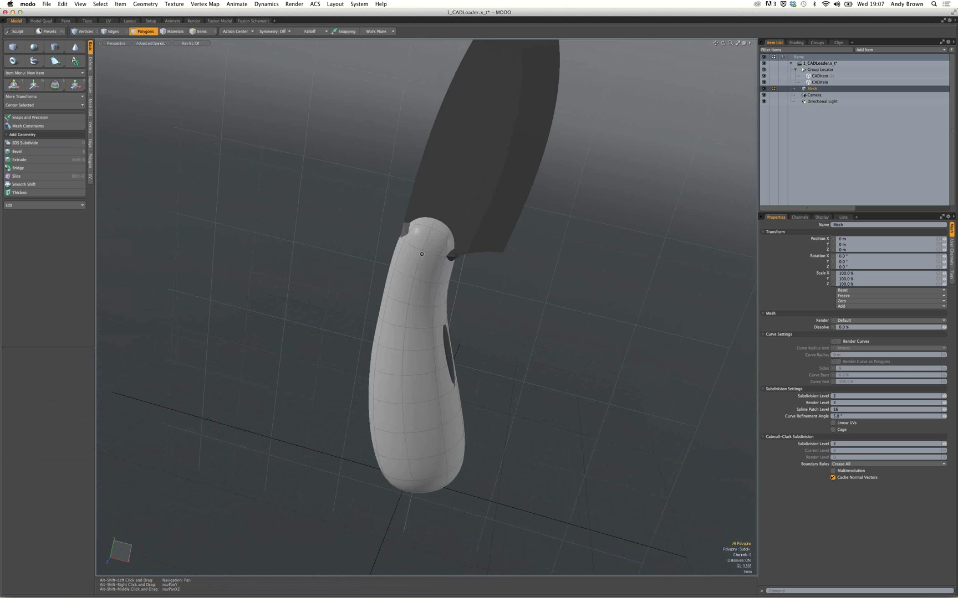
Refine the handle's outline with Element Move, nudging its surface with falloff ranges of 5 cm and about 4 cm.
left_click_drag(422, 248, 403, 206, "alt")
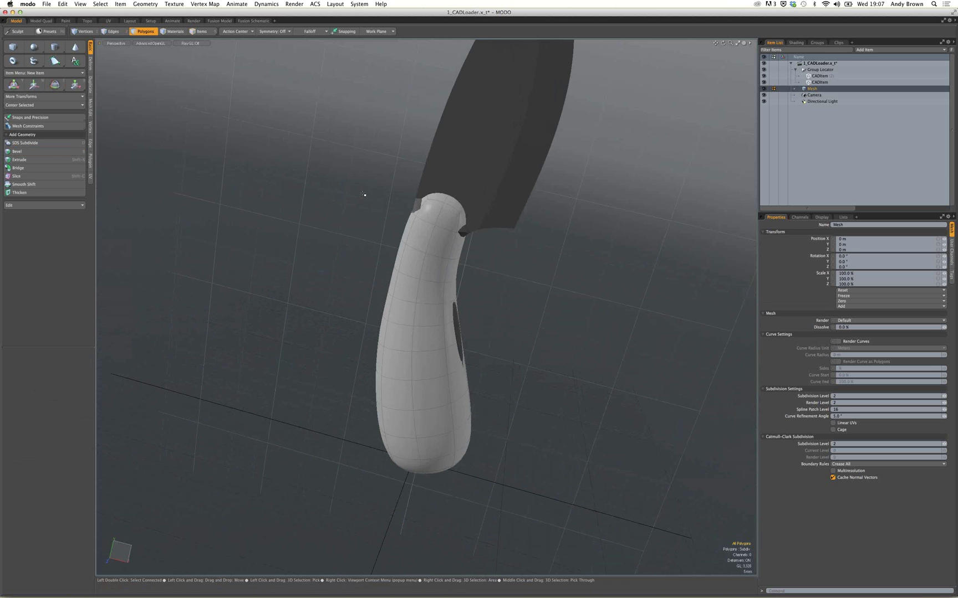
key("alt")
left_click_drag(436, 290, 414, 353, "alt")
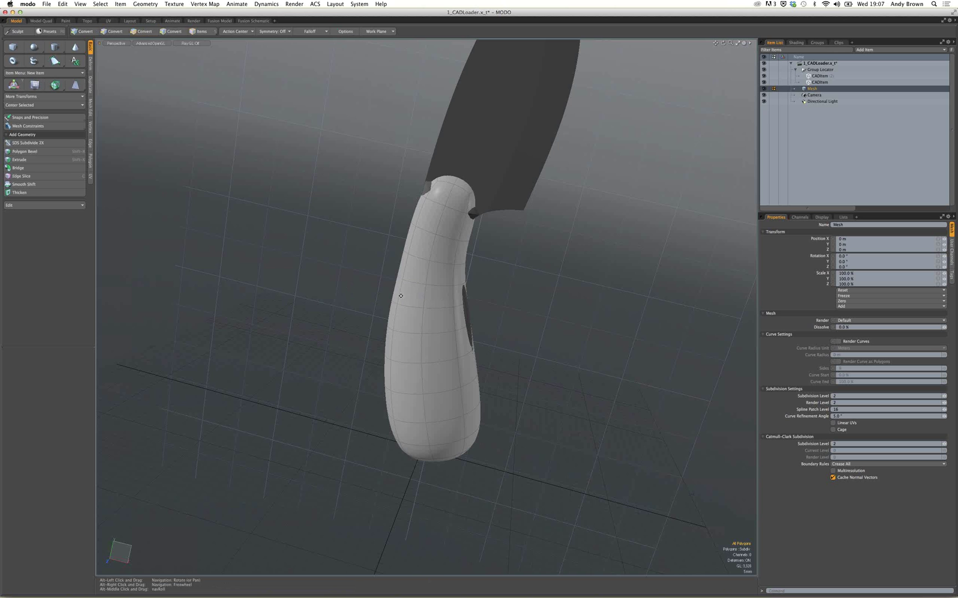
left_click_drag(388, 299, 389, 201, "alt+shift")
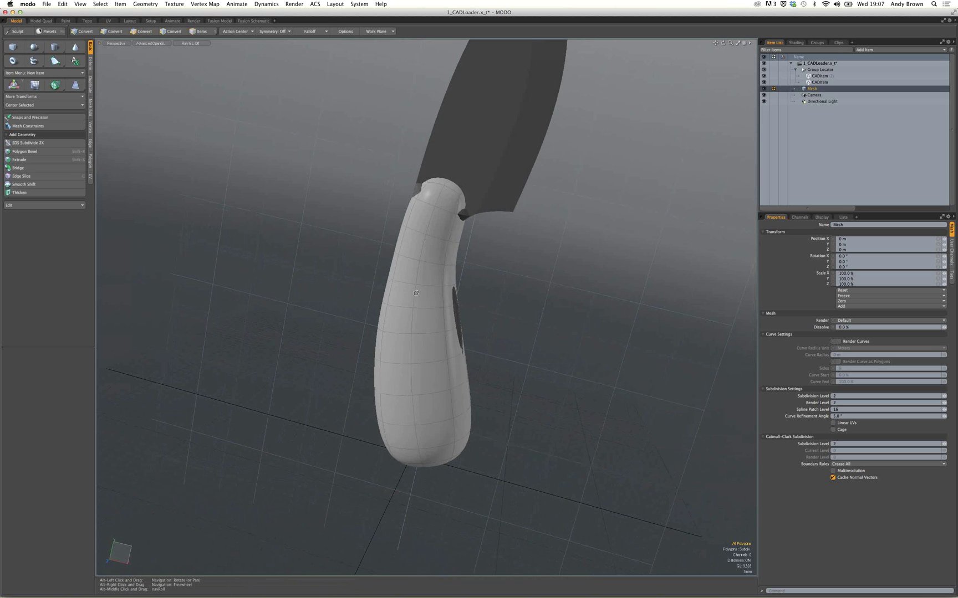
left_click_drag(416, 293, 433, 266, "alt")
key("e")
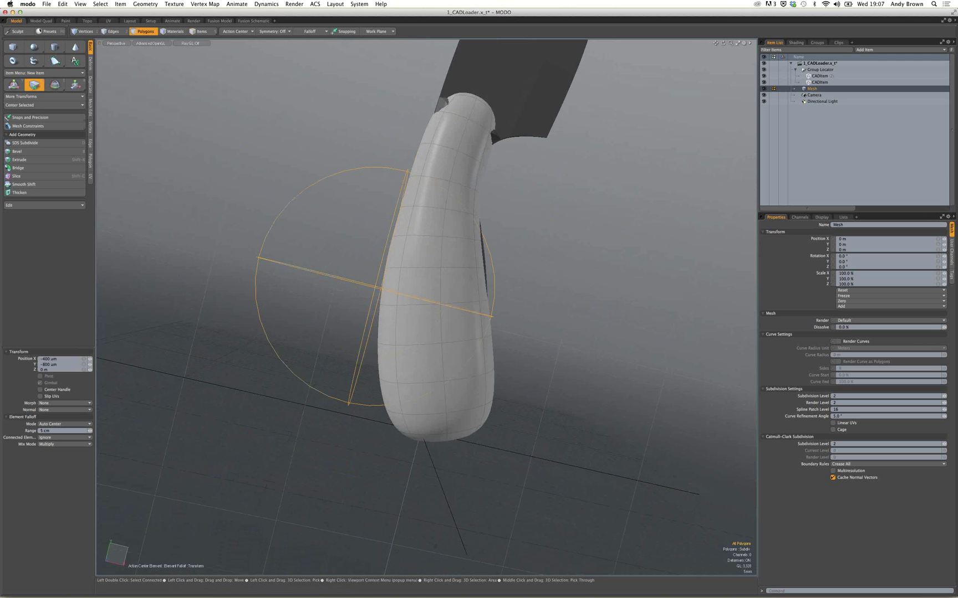
key("space")
left_click_drag(398, 282, 514, 233, "alt+shift")
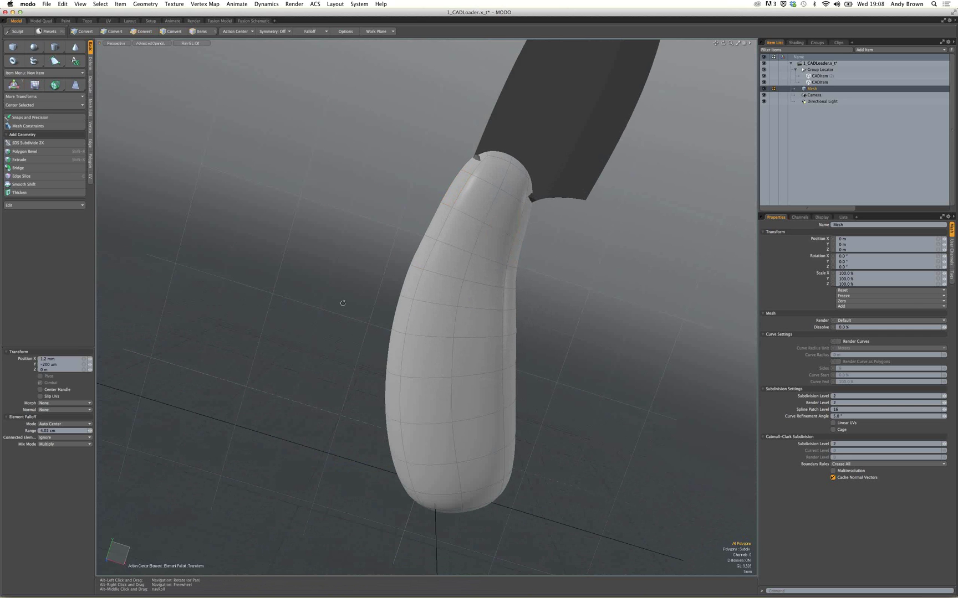
left_click_drag(342, 303, 430, 302, "alt")
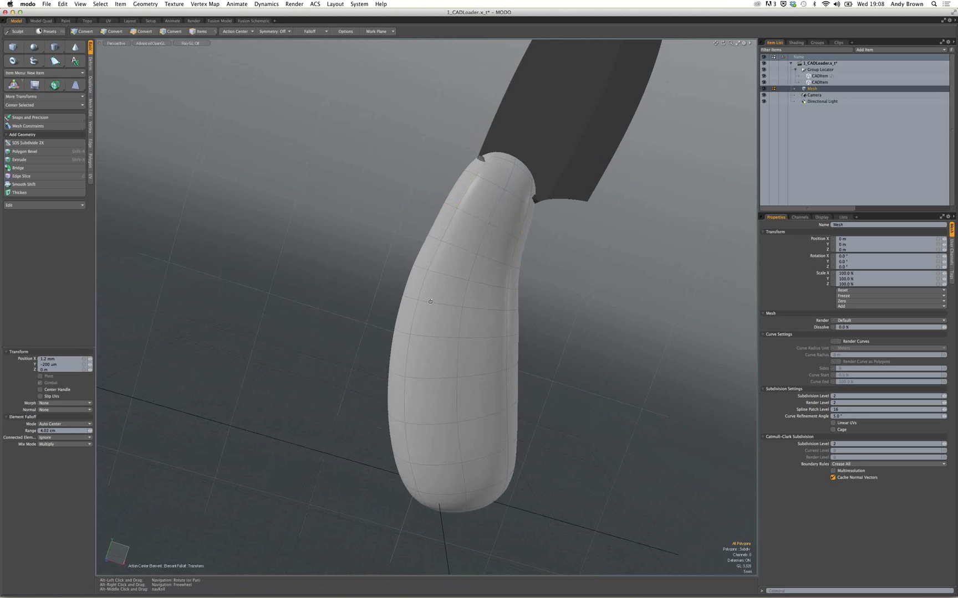
Convert the handle to Catmull-Clark subdivision and crease its lengthwise edges with a 19.5% weight faded by a linear falloff.
left_click_drag(430, 301, 491, 267, "alt")
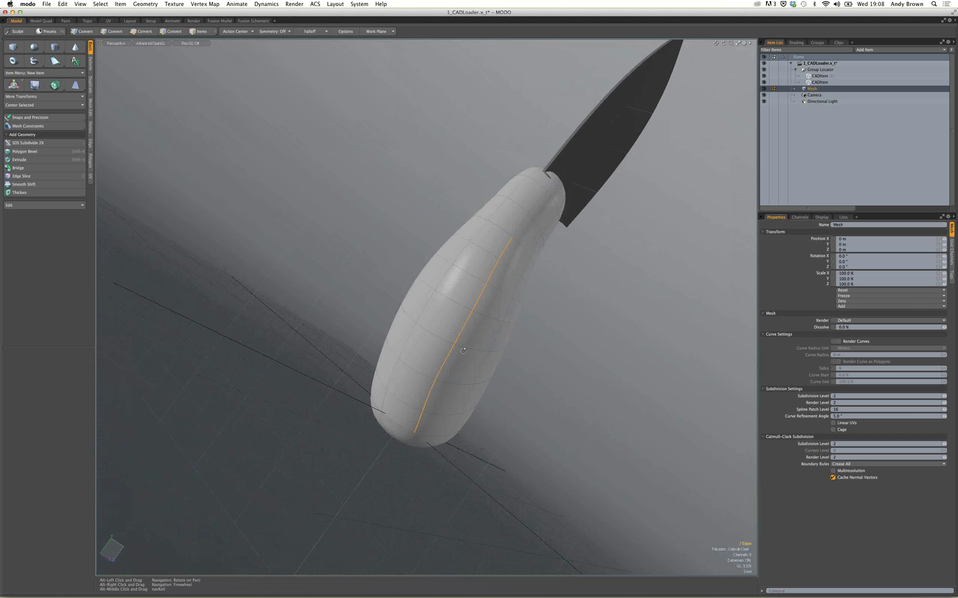
left_click_drag(463, 351, 380, 257, "alt")
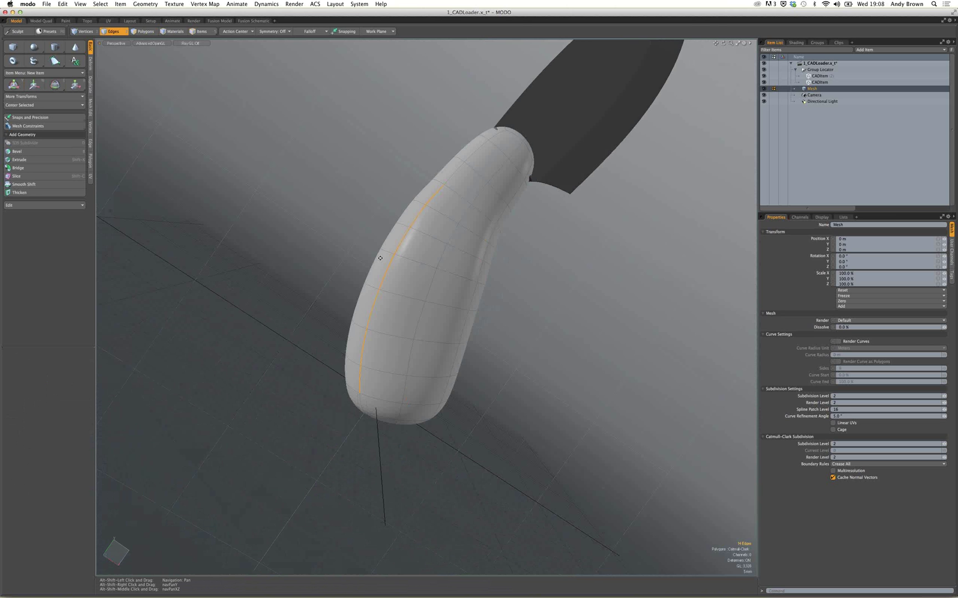
left_click_drag(380, 258, 414, 256, "alt")
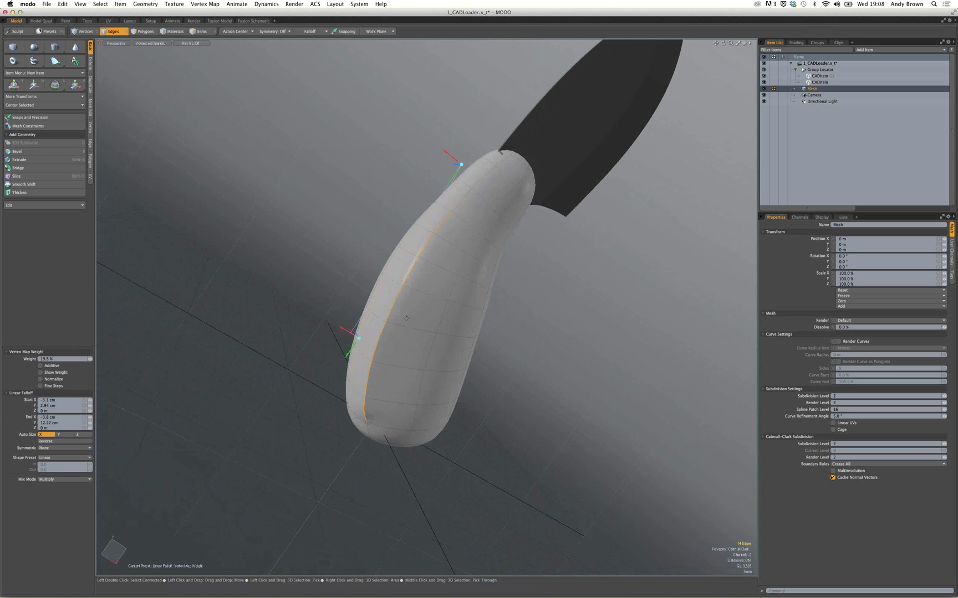
left_click_drag(459, 300, 458, 304, "alt+shift")
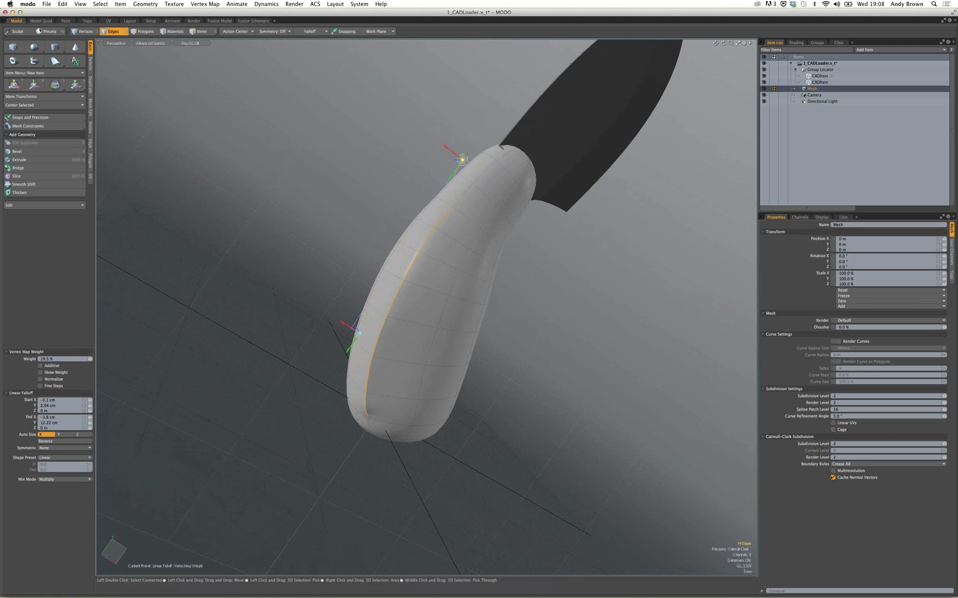
mouse_move(462, 159)
left_mouse_down()
mouse_move(431, 174)
mouse_move(448, 169)
left_mouse_up()
key("q")
left_click(224, 328)
left_click_drag(223, 328, 234, 328, "alt")
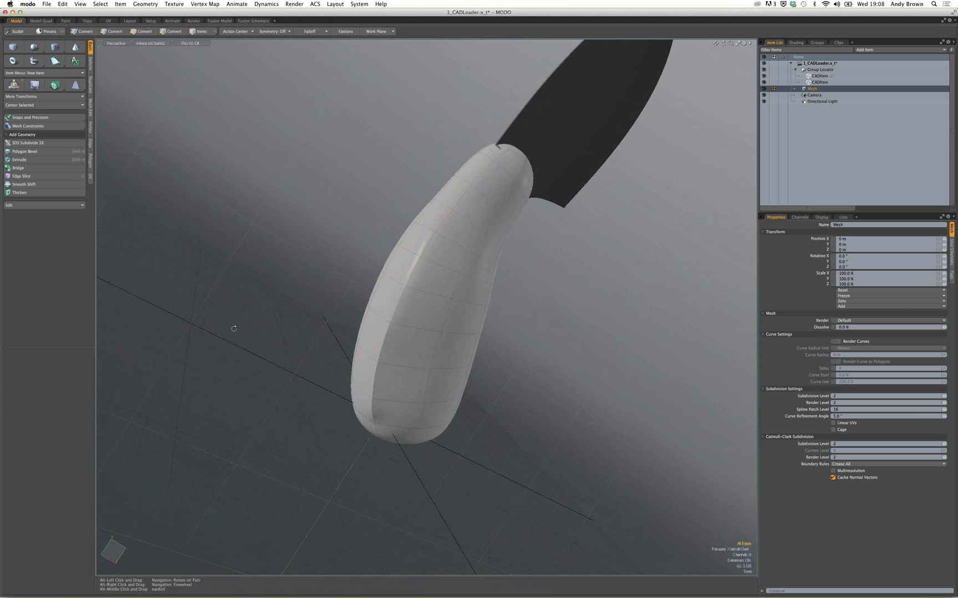
Scale the polygons at the handle's blade end uniformly to 139% to flare the collar, and clear the selection.
left_click_drag(234, 329, 421, 175, "alt")
key("3")
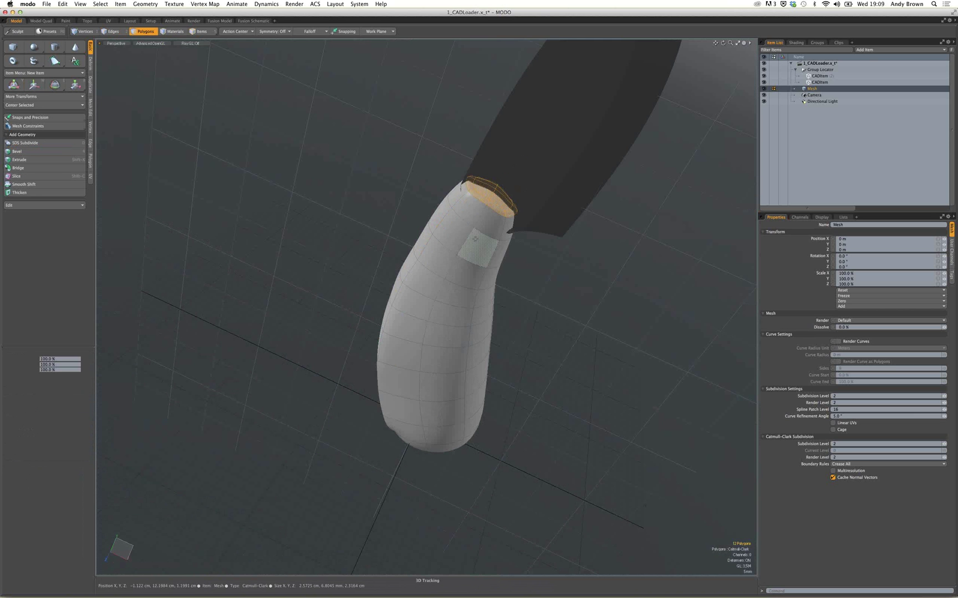
key("r")
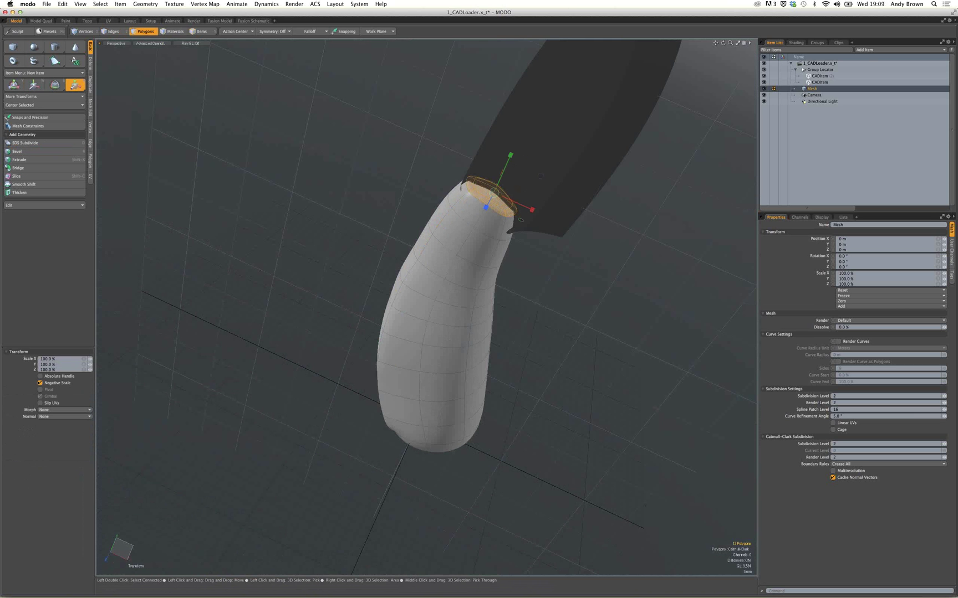
left_click_drag(494, 193, 518, 192)
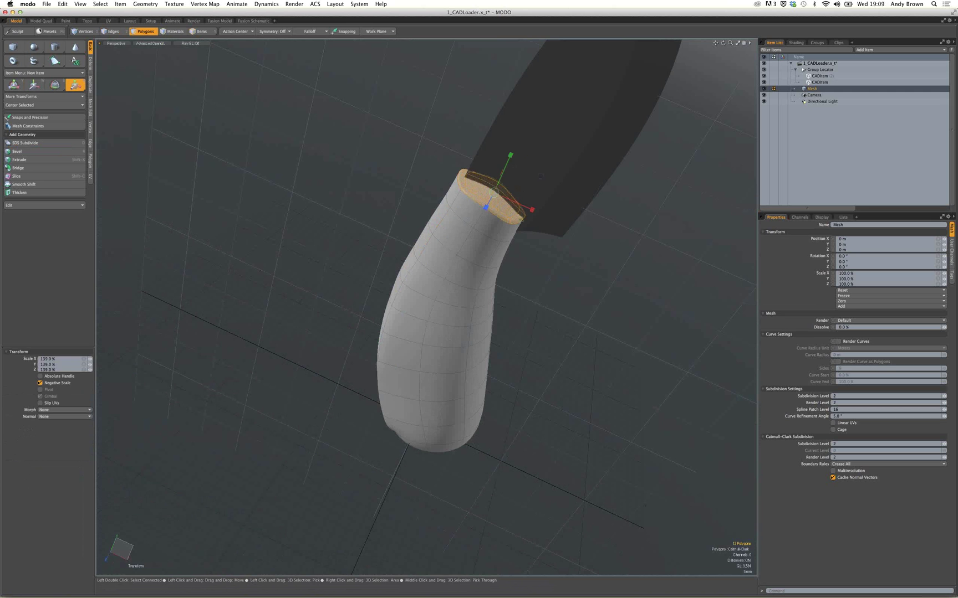
key("space")
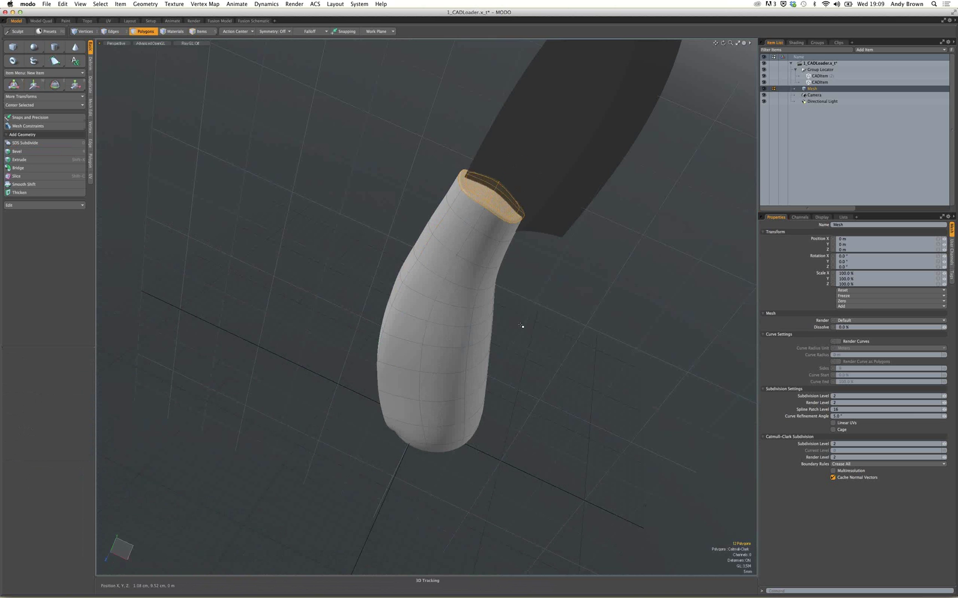
middle_click_drag(520, 325, 494, 220)
key("Delete")
left_click_drag(495, 220, 347, 293, "alt+shift")
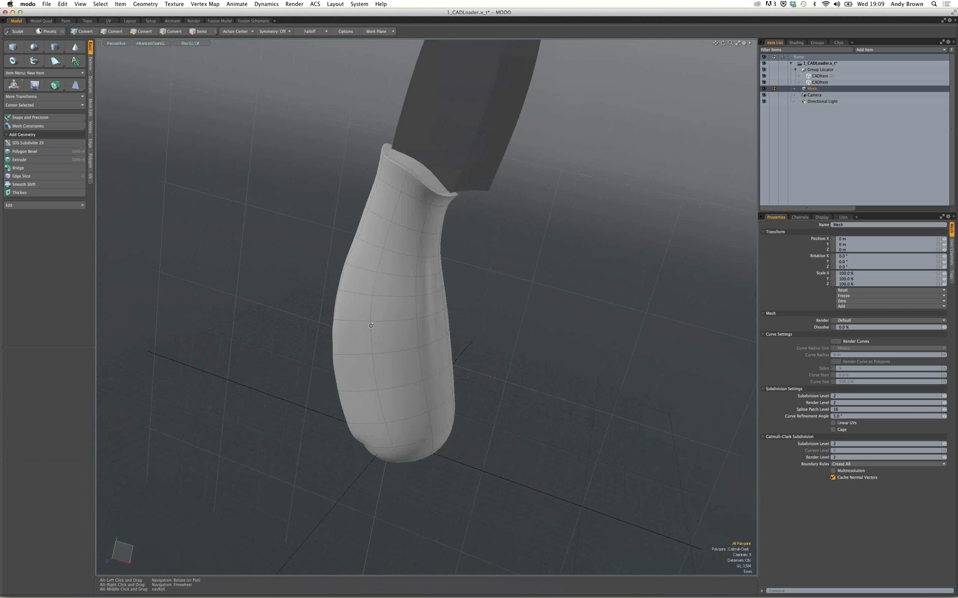
Convert the handle mesh from Catmull-Clark back to a standard subdivision surface.
left_click_drag(371, 325, 314, 268, "alt")
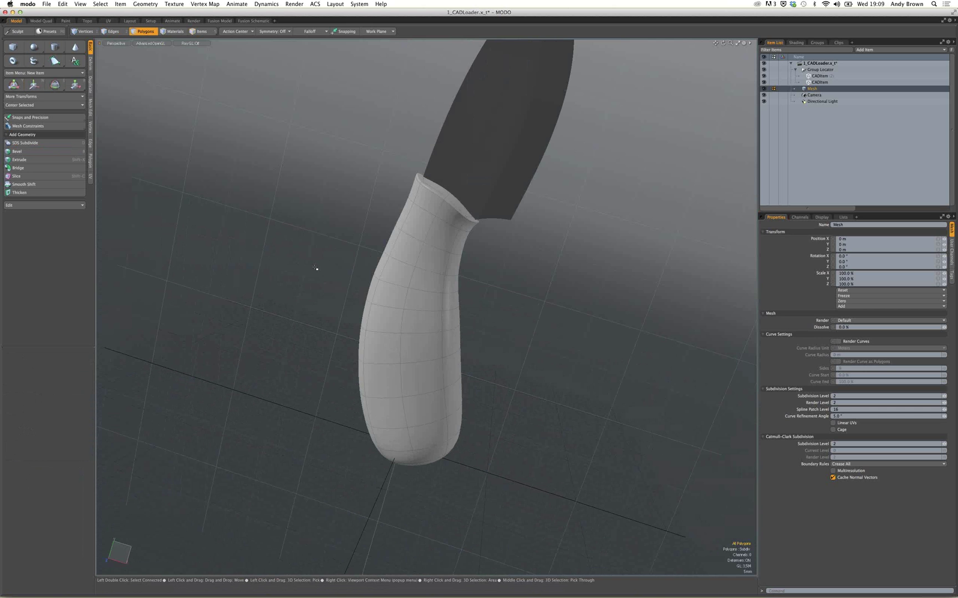
key("alt+shift")
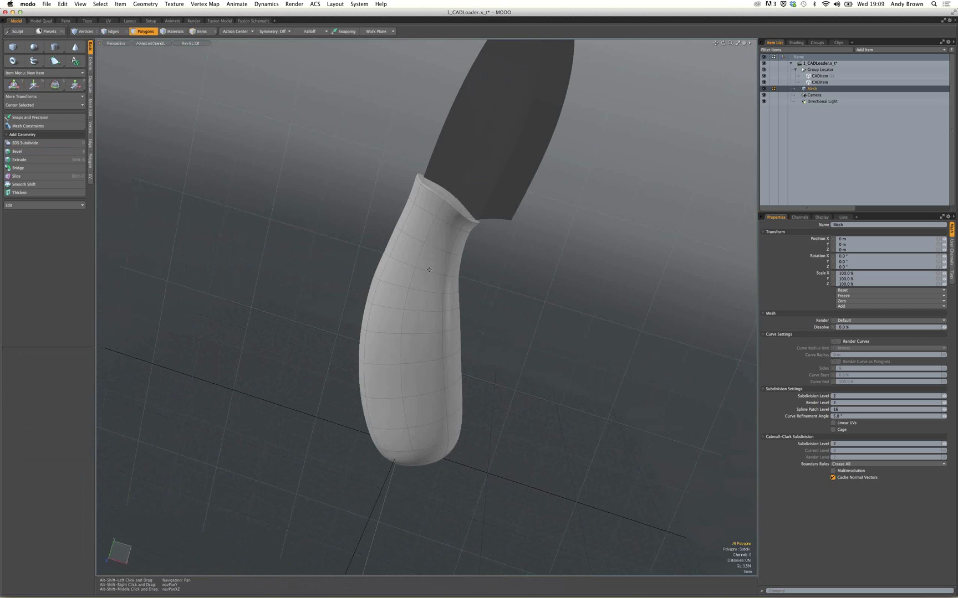
left_click_drag(429, 270, 471, 220, "alt+shift")
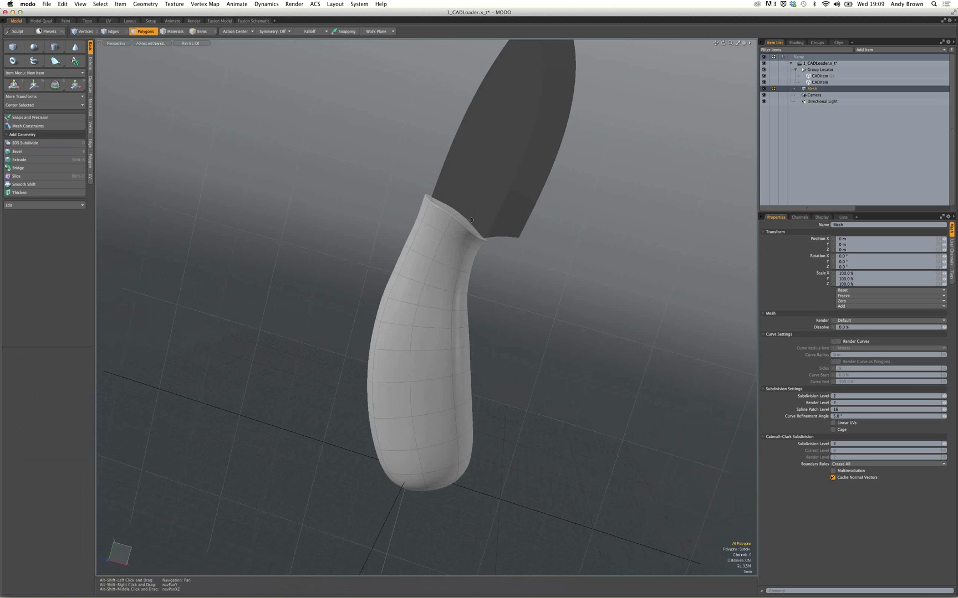
left_click_drag(471, 220, 468, 226, "alt")
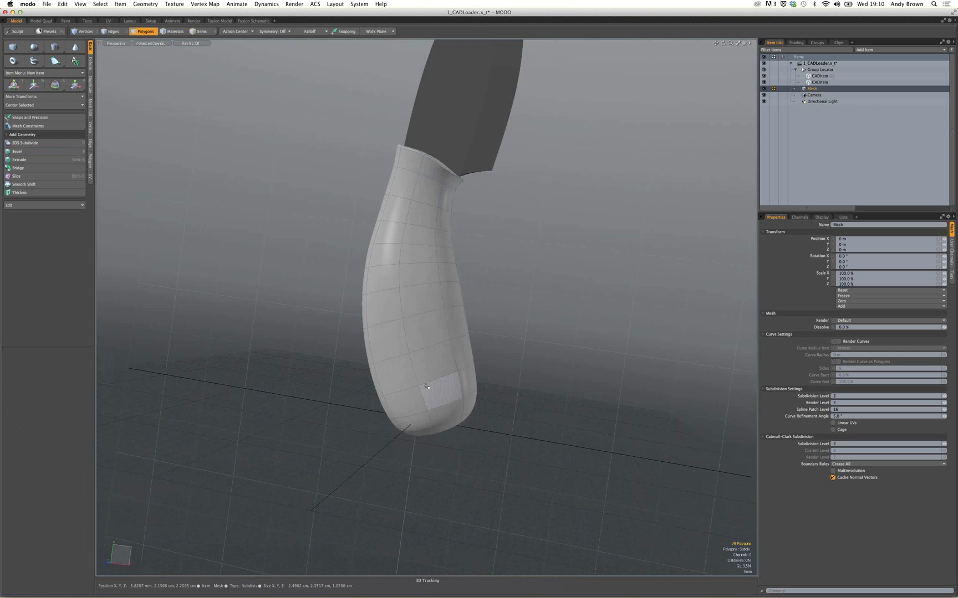
Switch to the Fusion Model layout and add the Q-Cylinder1 preset mesh to the scene.
left_click_drag(426, 386, 481, 308, "alt")
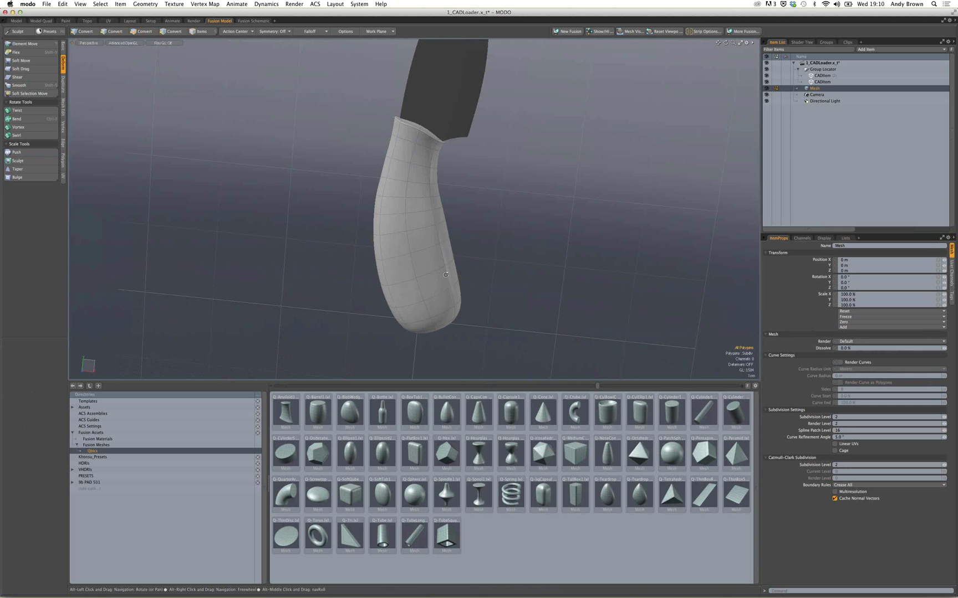
left_click_drag(445, 275, 455, 278, "alt")
left_click_drag(456, 278, 494, 302, "ctrl+alt")
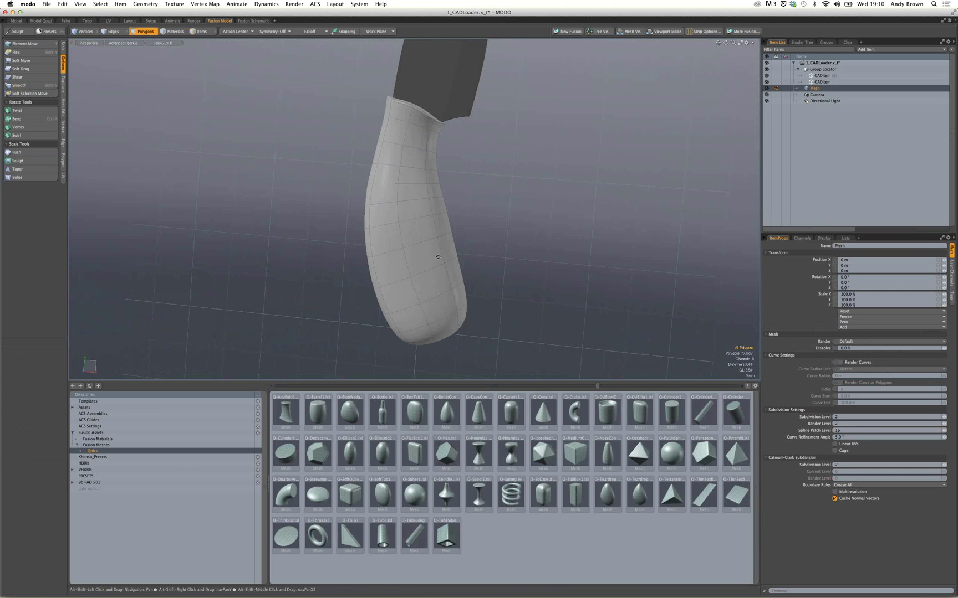
left_click_drag(436, 263, 452, 298, "alt")
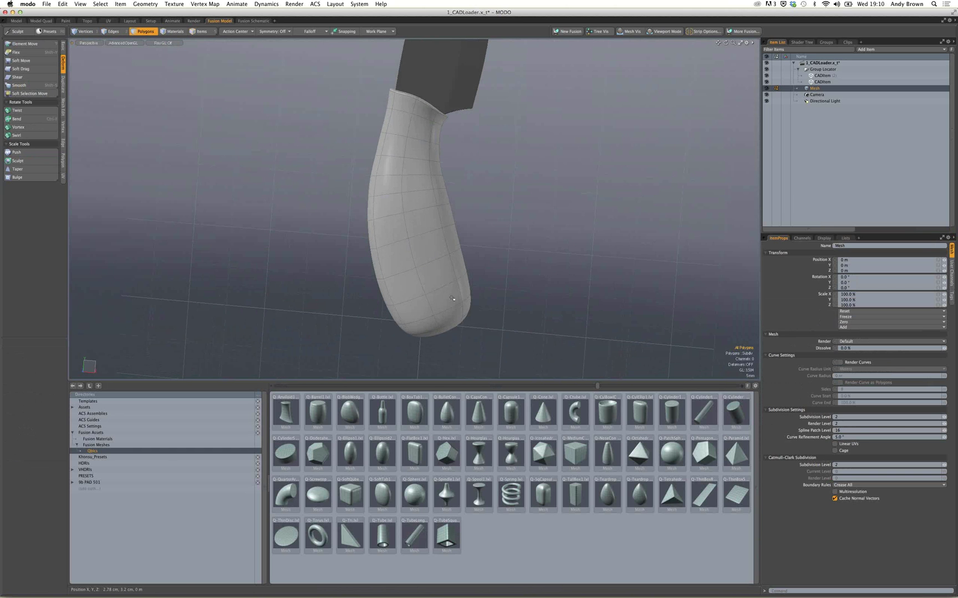
key("alt")
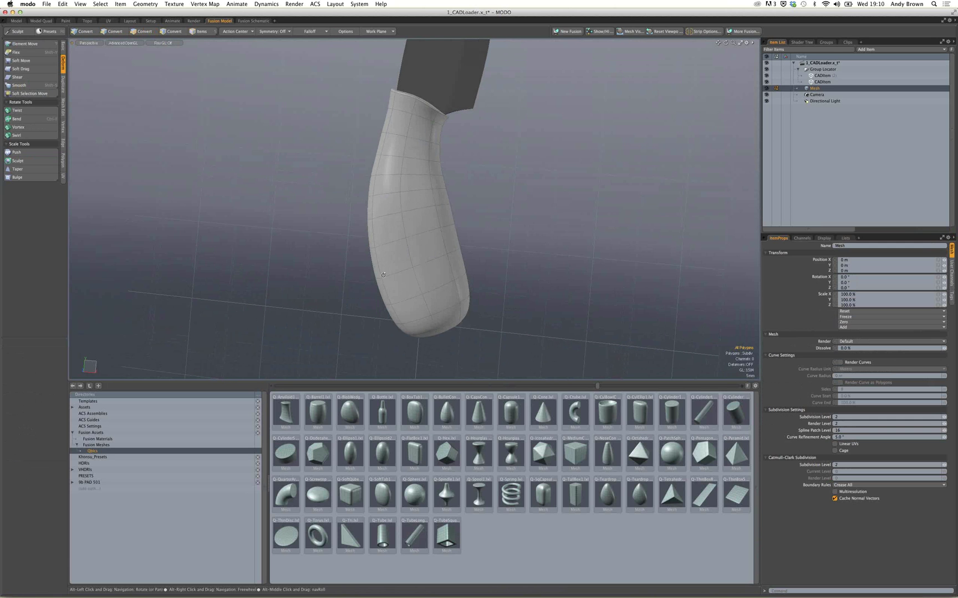
left_click(672, 418)
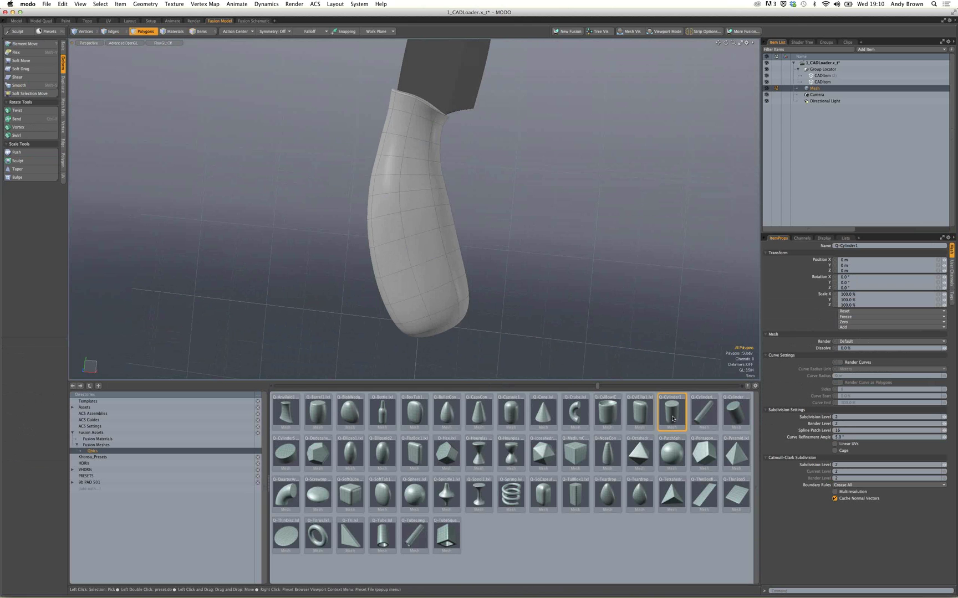
Rotate the cylinder 90° about X, shrink it and position it crosswise through the handle's lower end.
key("w")
left_click_drag(428, 257, 363, 184, "alt")
key("e")
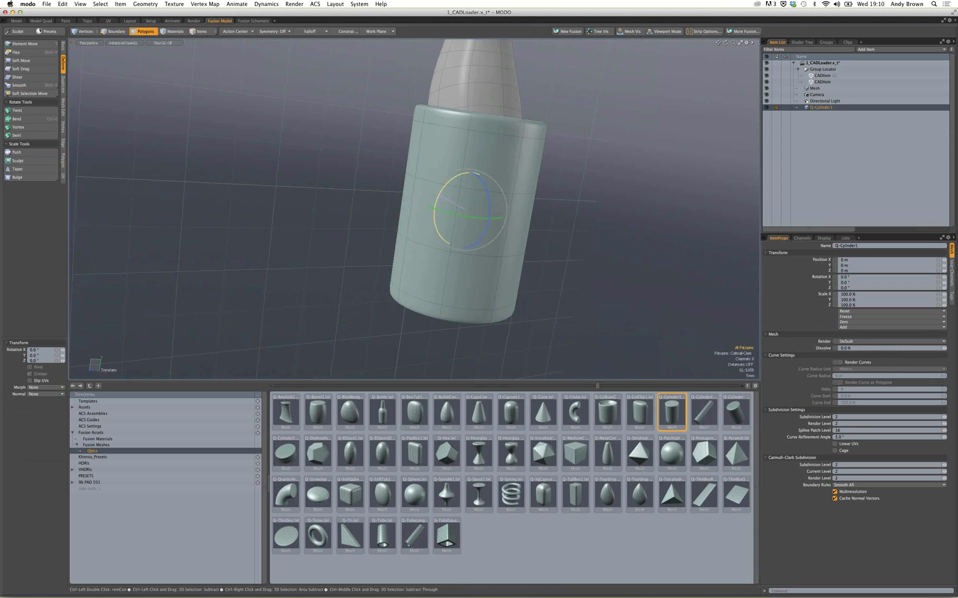
left_click_drag(438, 195, 384, 309, "ctrl")
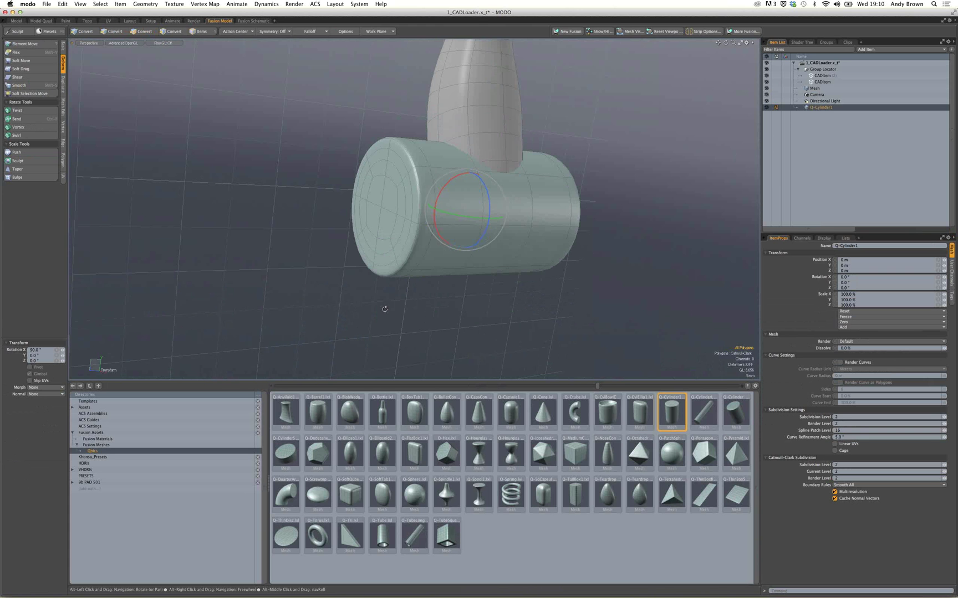
left_click_drag(385, 308, 475, 312, "alt")
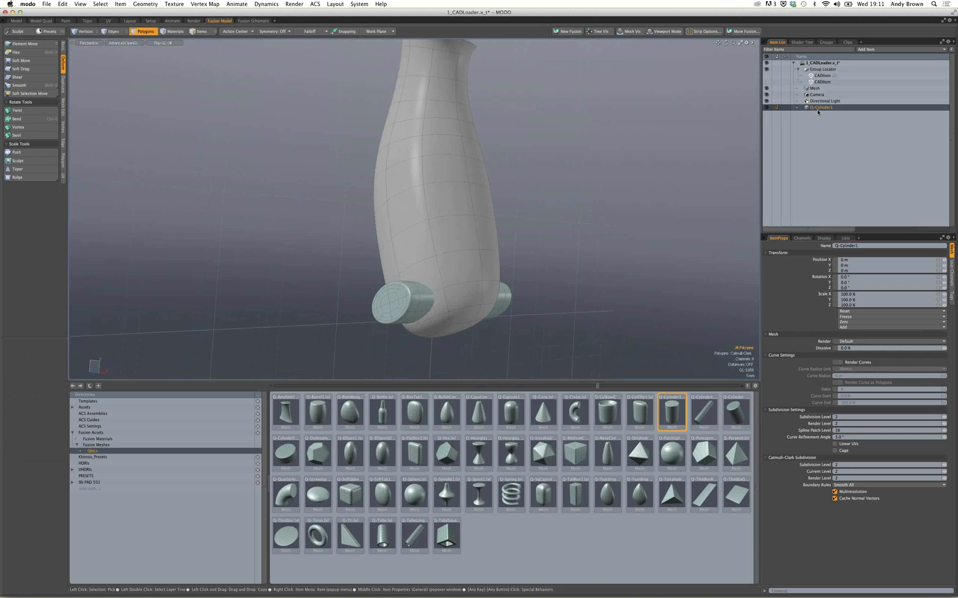
Try cutting a hole by bridging the four polygons around the cylinder on each side of the handle's lower end.
key("1")
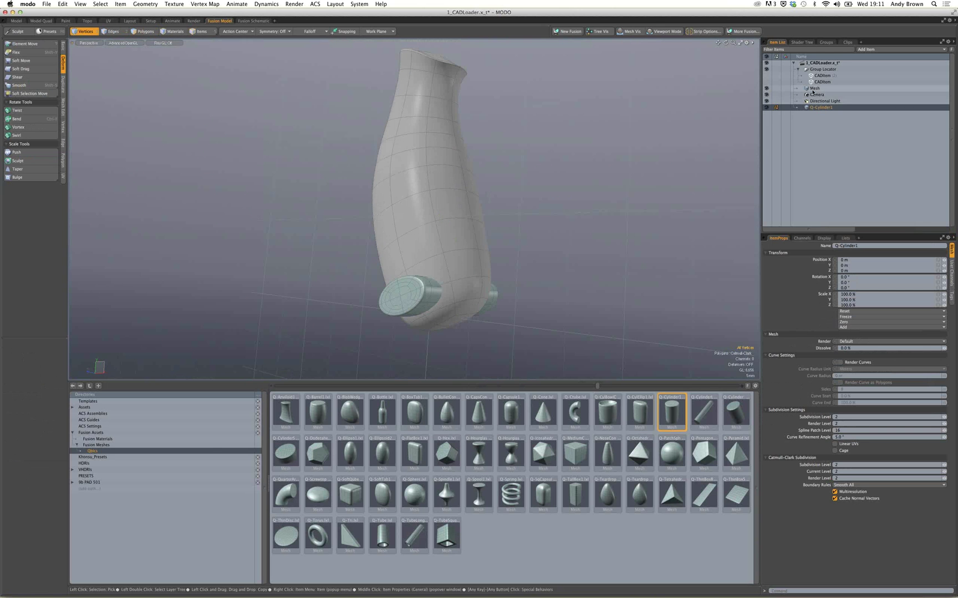
left_click(813, 90)
key("3")
left_click_drag(437, 280, 406, 302)
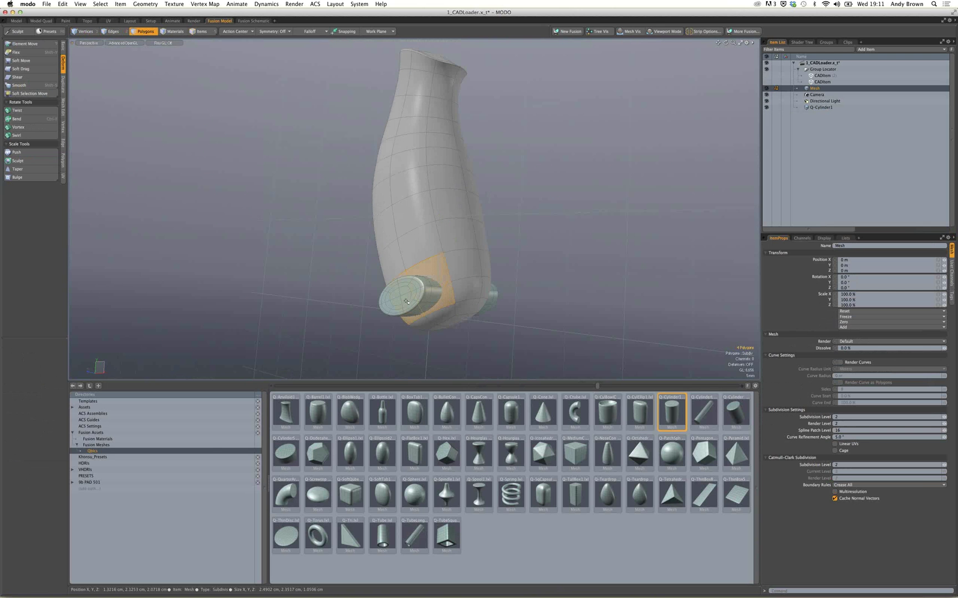
key("alt")
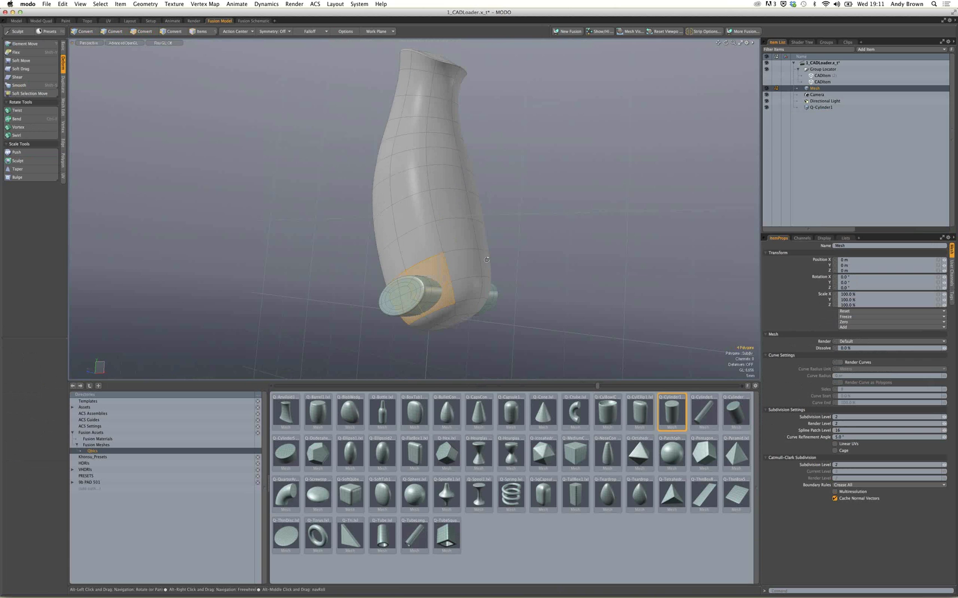
left_click_drag(486, 260, 365, 237, "alt")
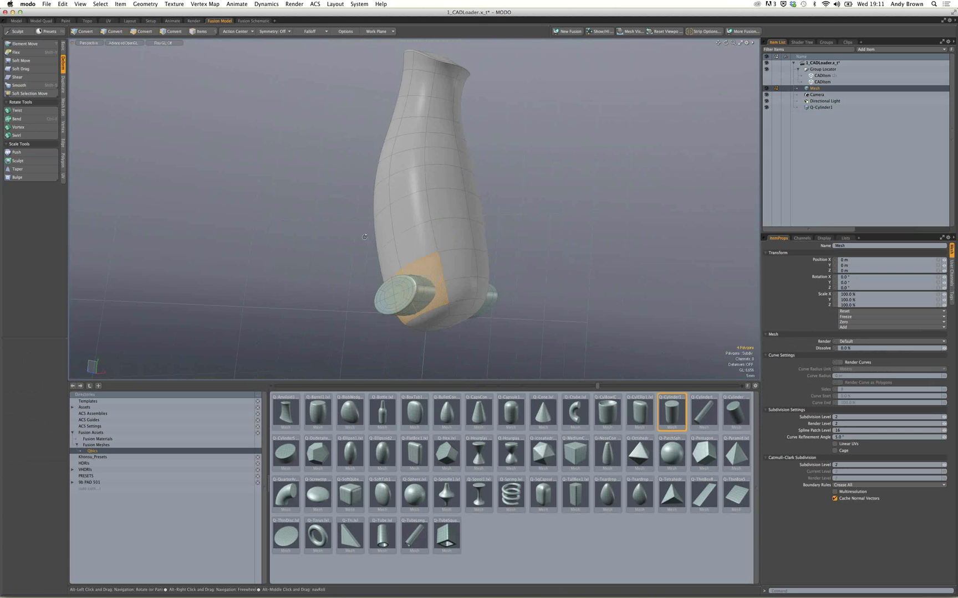
left_click_drag(364, 236, 249, 194, "alt")
left_click(62, 83)
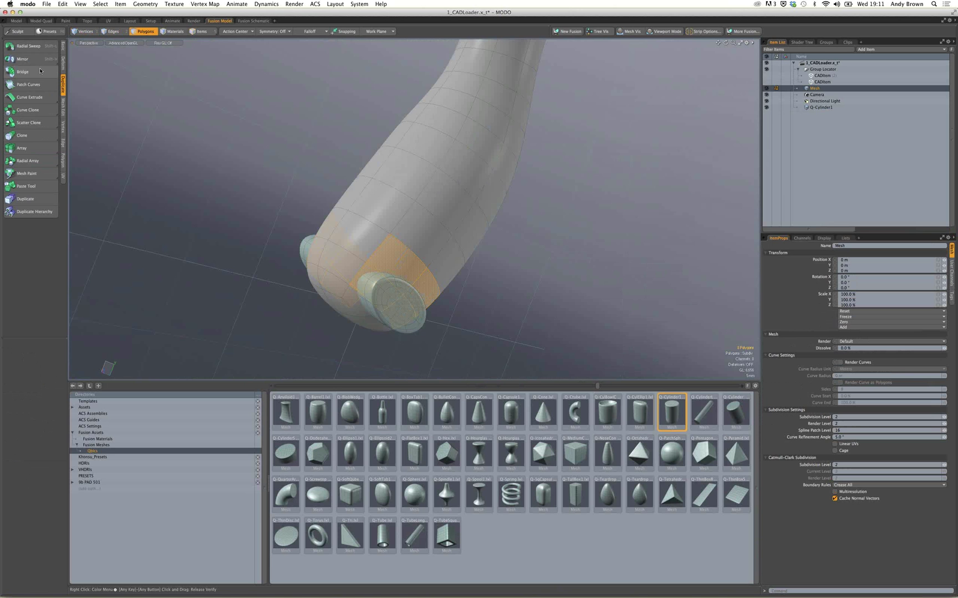
left_click(23, 72)
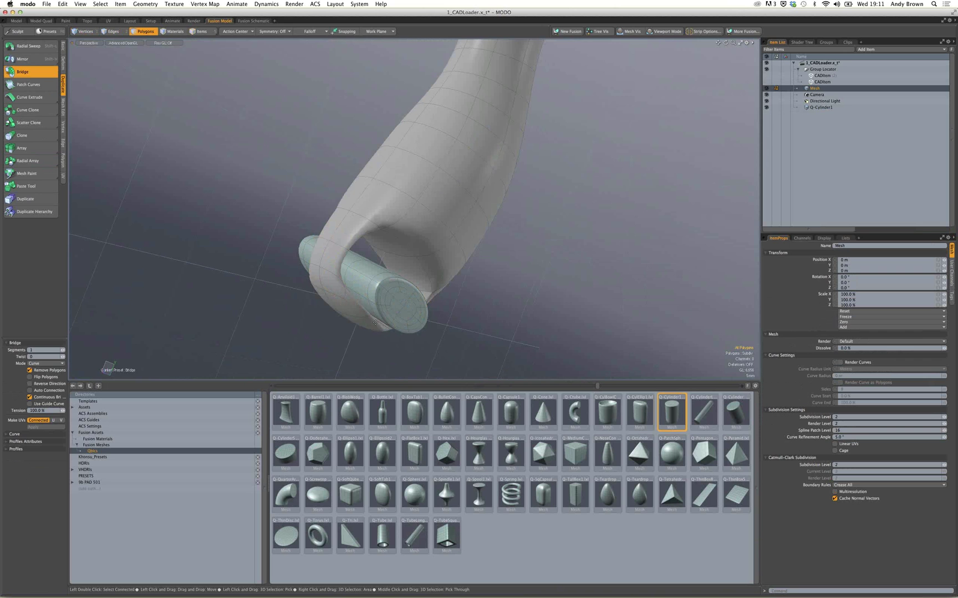
key("space")
Create a new 3D-tree Fusion item that subtracts the cylinder from the handle mesh.
left_click_drag(374, 323, 442, 251, "alt")
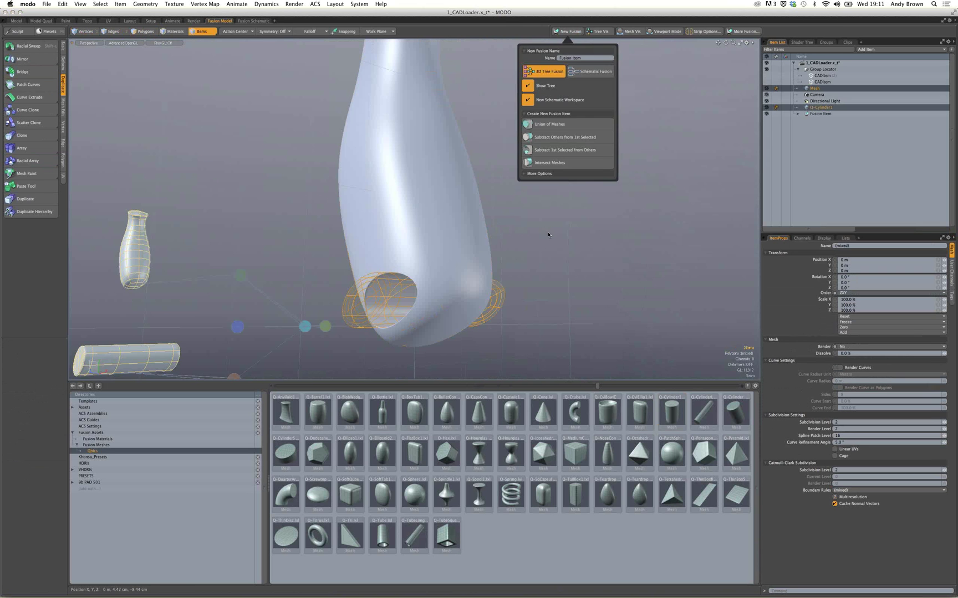
Examine the hole cut through the handle's lower end from several angles.
left_click(548, 235)
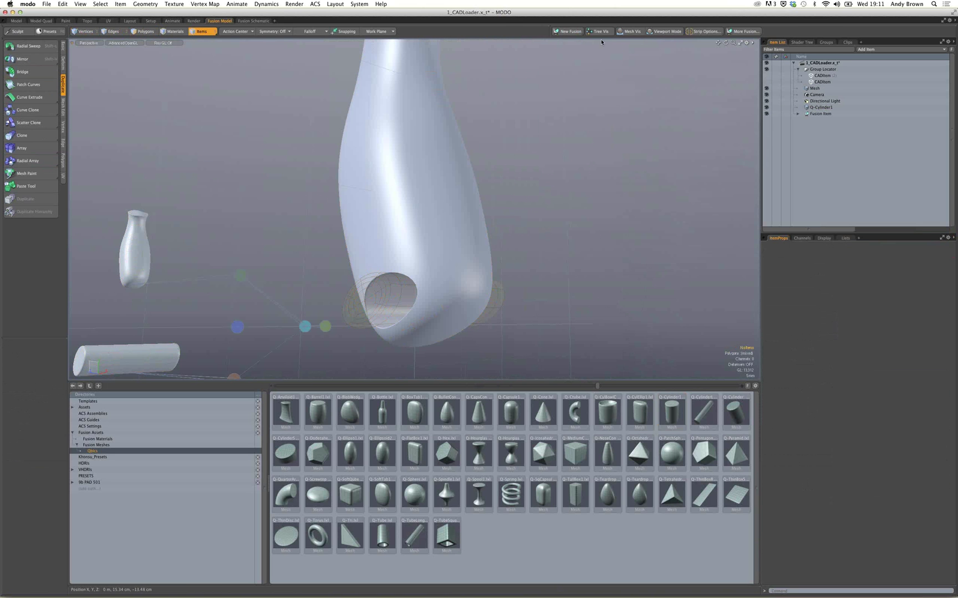
left_click_drag(277, 258, 448, 233, "alt")
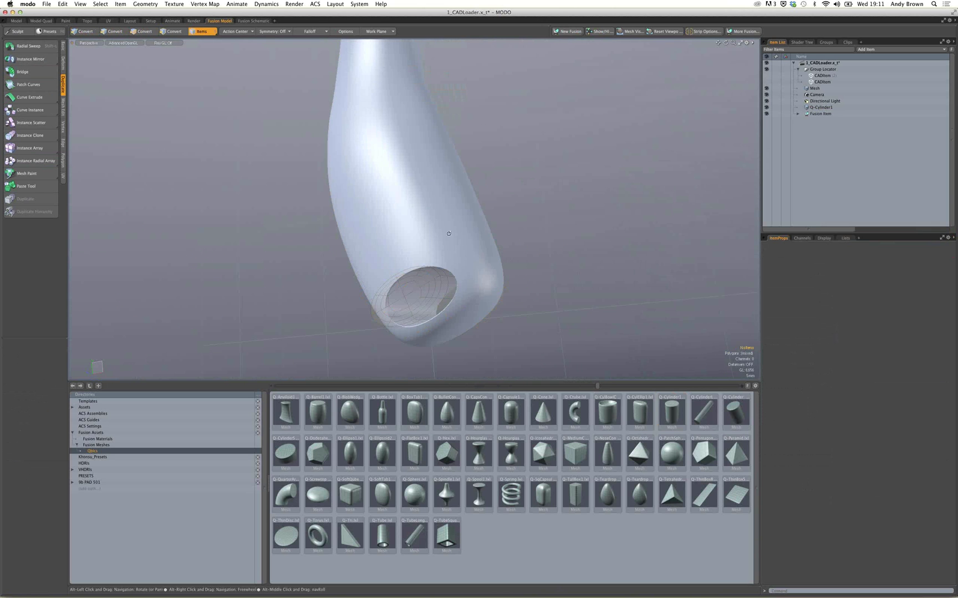
left_click_drag(449, 233, 428, 224, "alt")
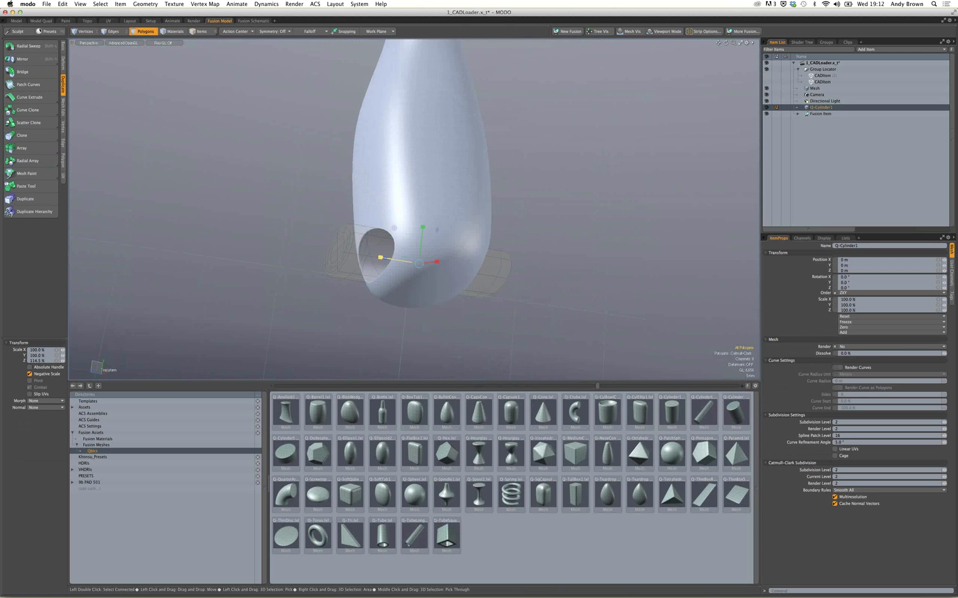
left_click_drag(340, 276, 326, 166, "alt")
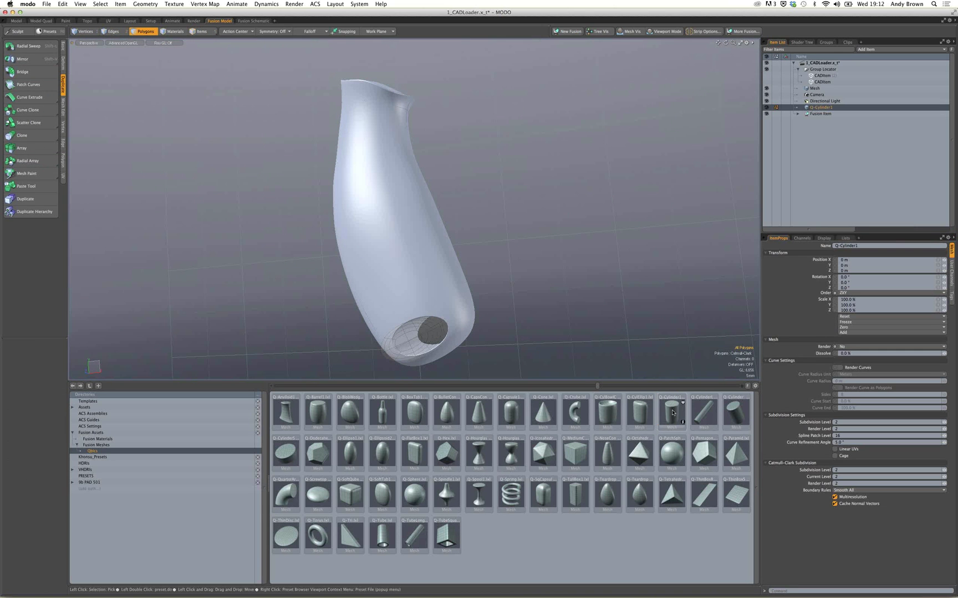
Add another Q-Cylinder1 preset mesh, then rotate, shrink and place it crosswise against the upper part of the handle's gripping edge.
left_click_drag(670, 412, 390, 364)
left_click_drag(390, 364, 385, 176, "alt+shift")
key("e")
key("r")
key("w")
key("r")
left_click_drag(447, 159, 388, 100)
Add the new cylinder to the handle's Fusion item as a subtracting mesh that cuts the first finger groove.
left_click(193, 20)
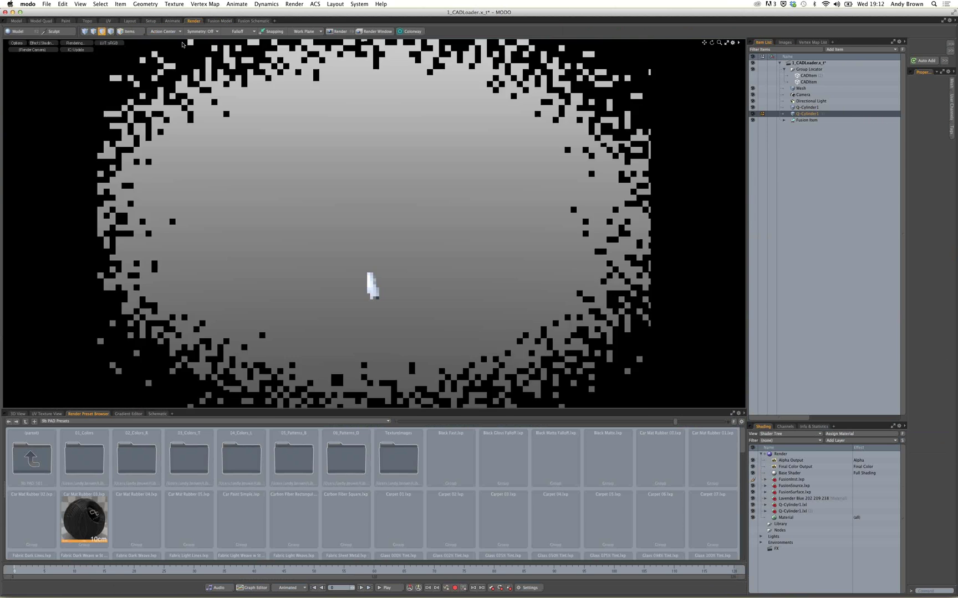
left_click(219, 20)
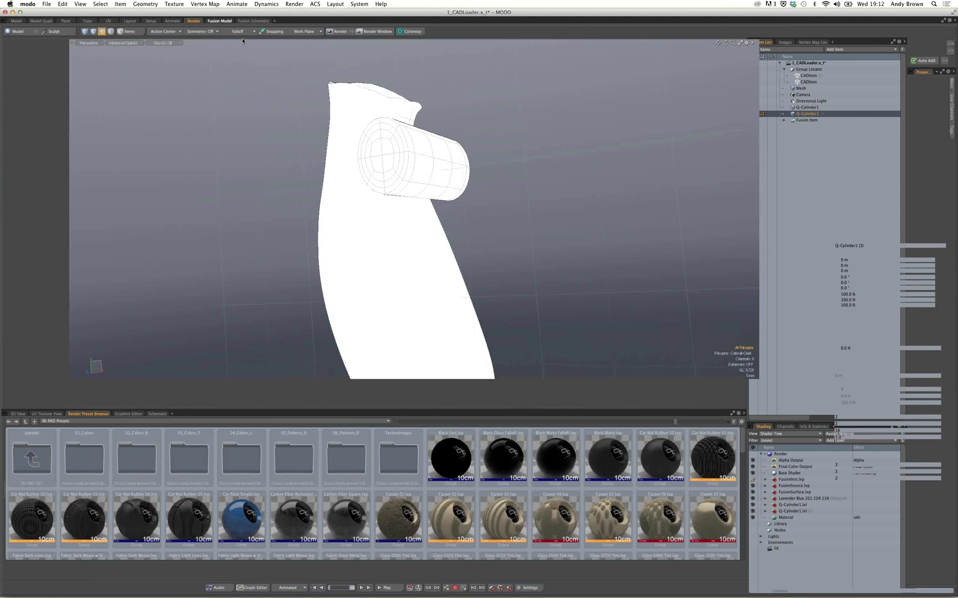
left_click_drag(377, 208, 387, 186, "alt+shift")
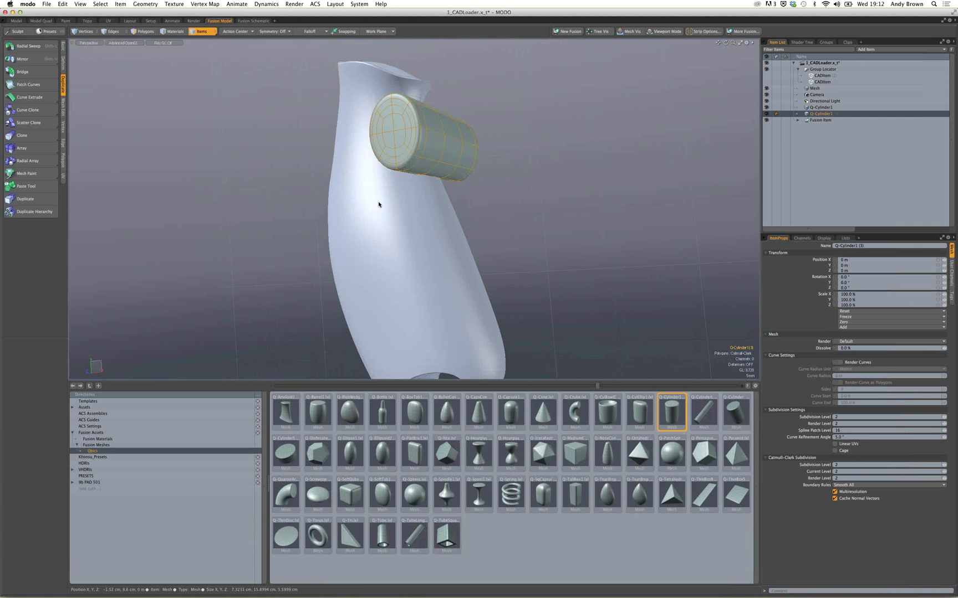
left_click_drag(379, 204, 376, 207)
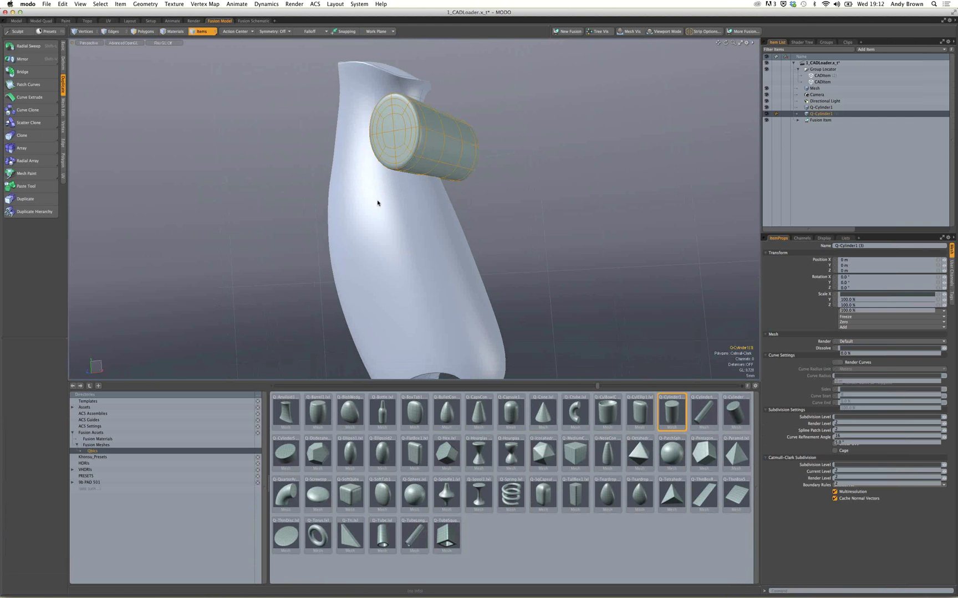
left_click_drag(409, 185, 406, 141, "alt")
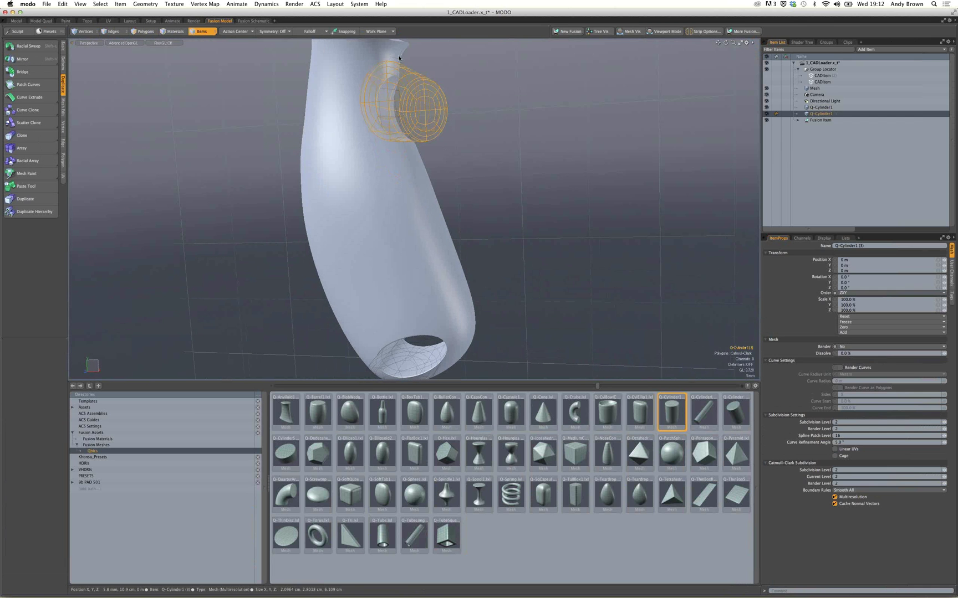
Duplicate the groove cylinder's polygons within the same mesh and move the copy about 2.84 cm down the handle.
left_click(143, 31)
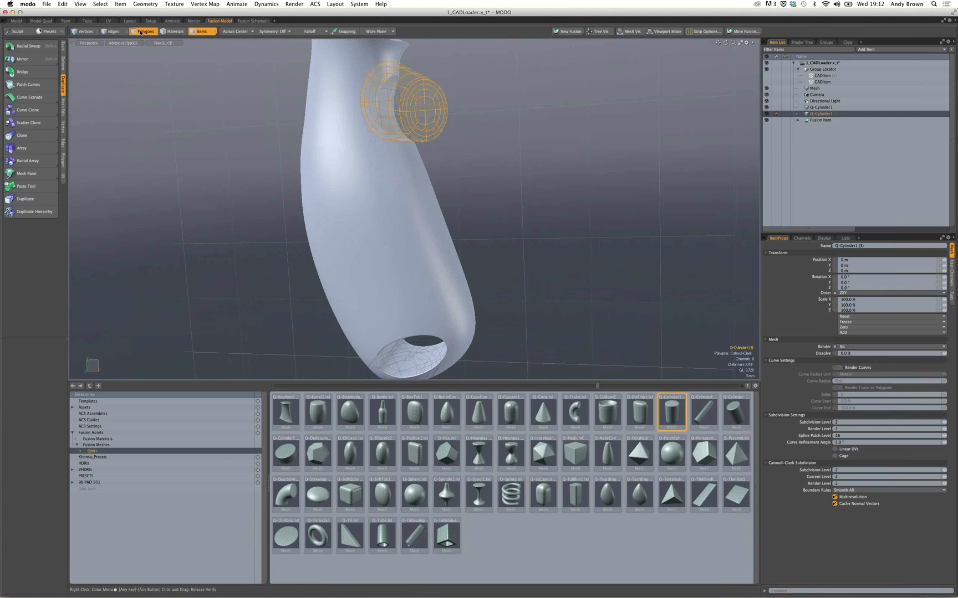
double_click(421, 117)
key("super+c")
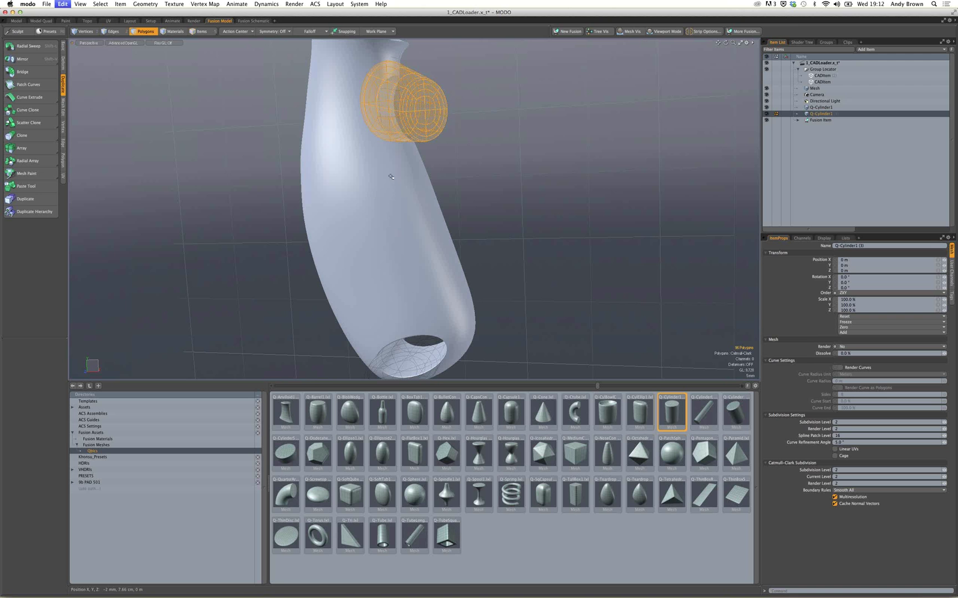
key("super+v")
key("e")
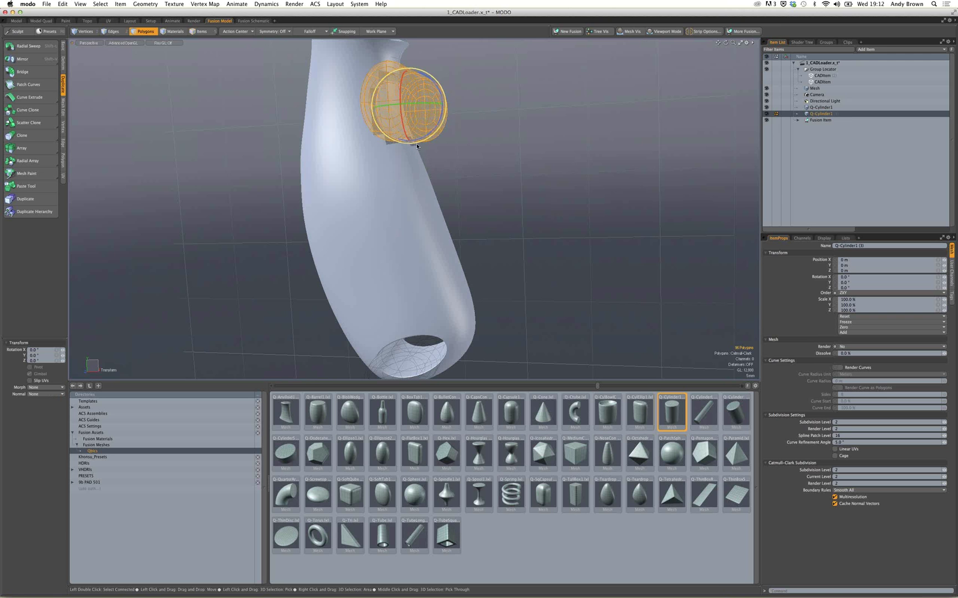
key("w")
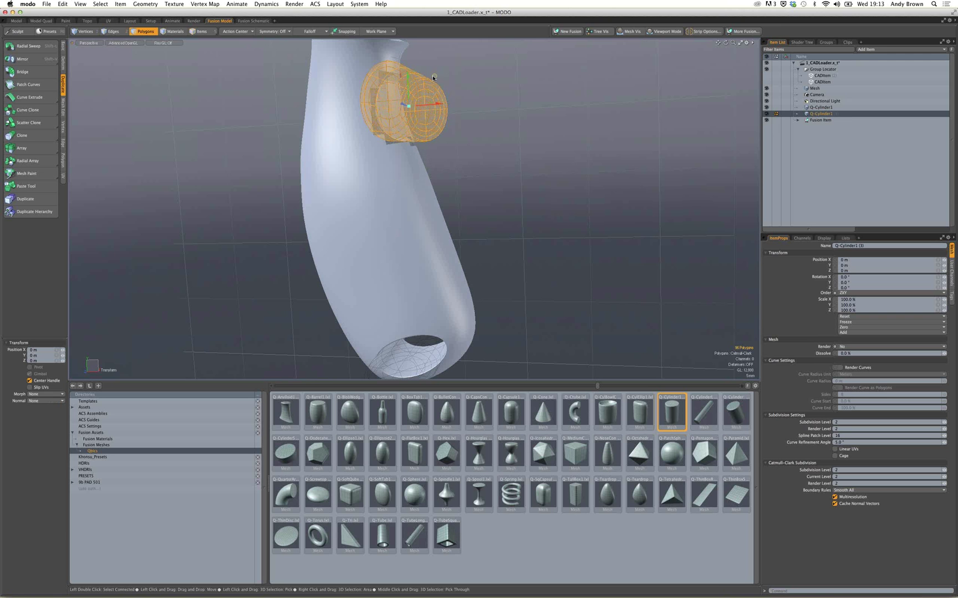
left_click_drag(434, 76, 445, 149)
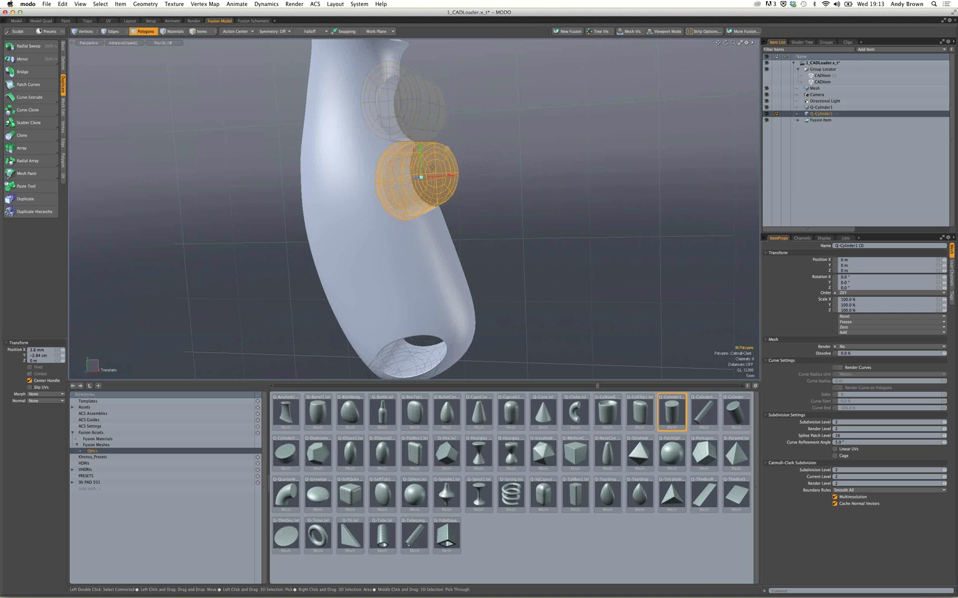
Rotate the copied cylinder to follow the handle's edge and add two further copies below it, making four finger-groove cutters.
left_click_drag(464, 188, 444, 166, "alt")
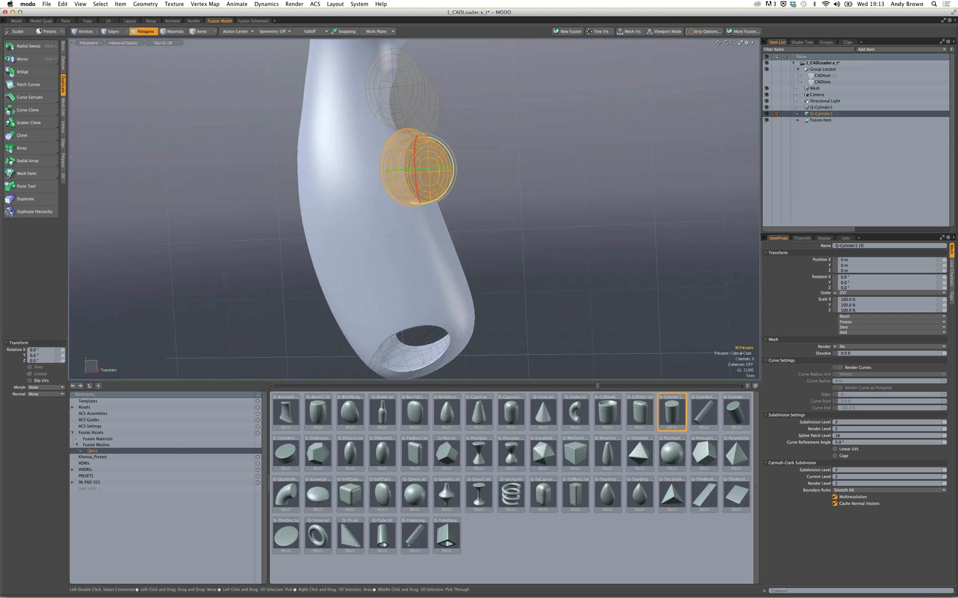
key("e")
key("w")
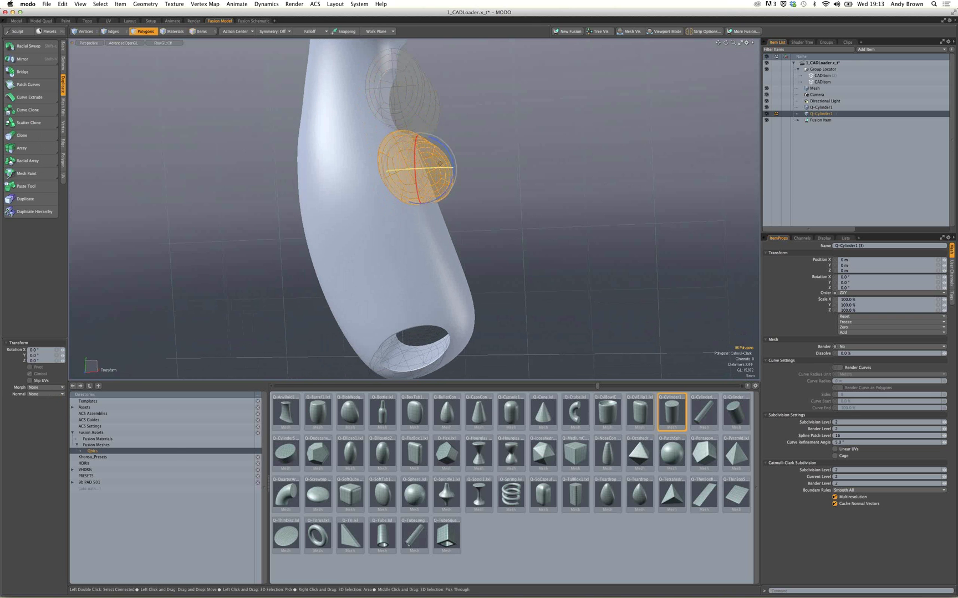
left_click_drag(445, 141, 448, 231)
key("super+c")
key("super+v")
key("q")
left_click_drag(465, 236, 437, 145, "shift")
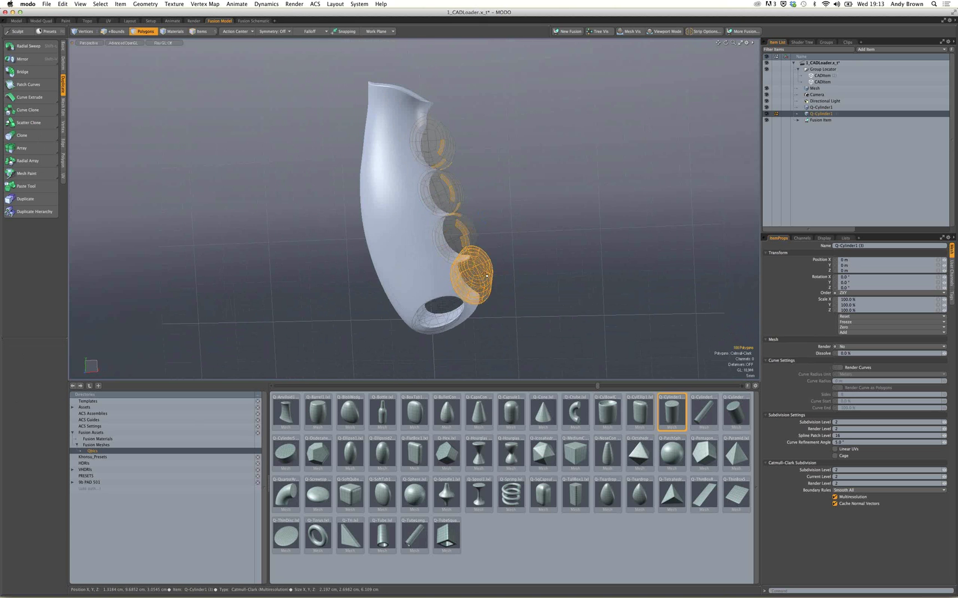
Scale all four groove cylinders down about their own centres using the Local action center, then clear that action center.
key("bracketright")
left_click_drag(446, 187, 381, 241, "alt")
left_click_drag(404, 168, 432, 158, "ctrl+alt")
left_click(235, 31)
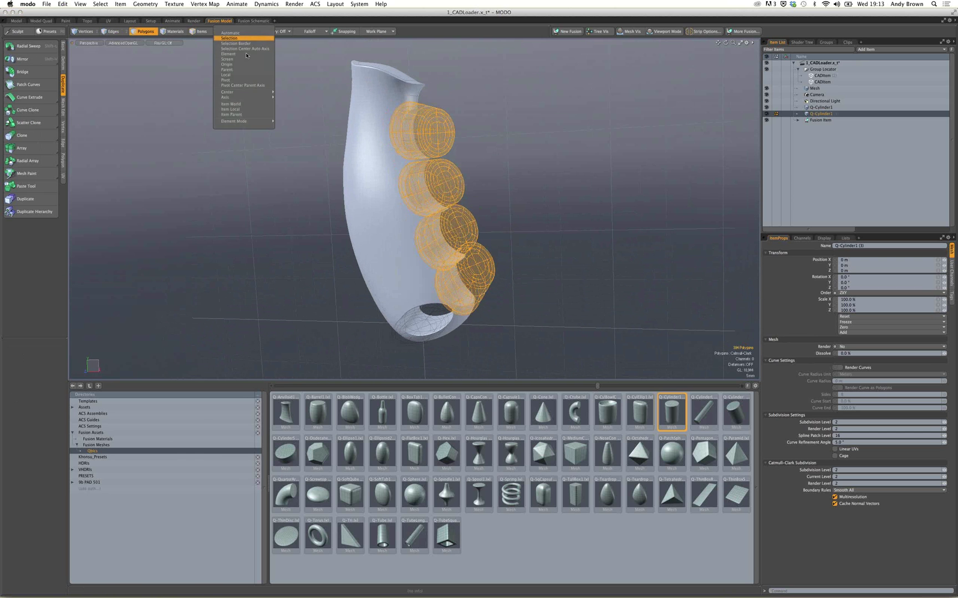
left_click(253, 80)
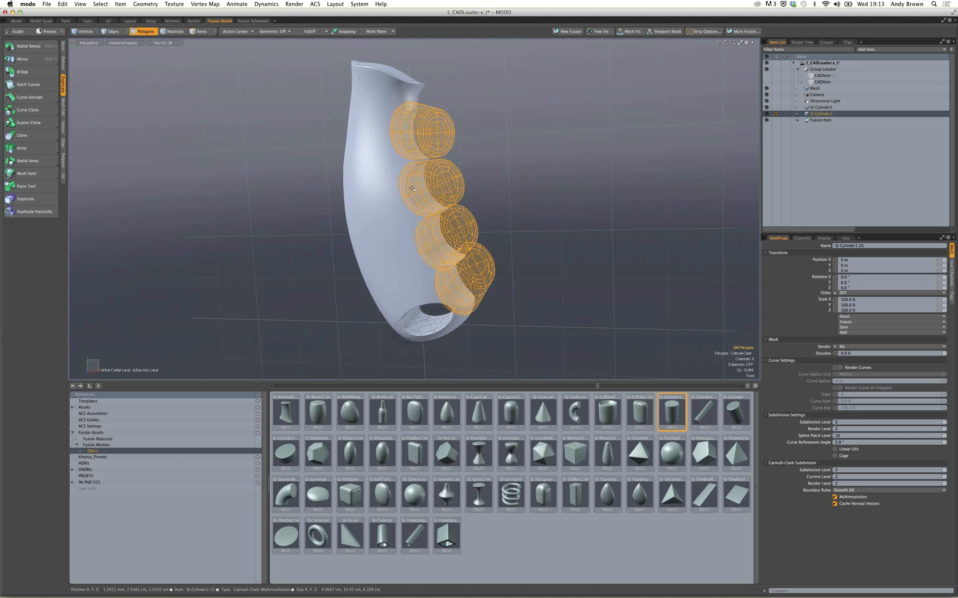
key("r")
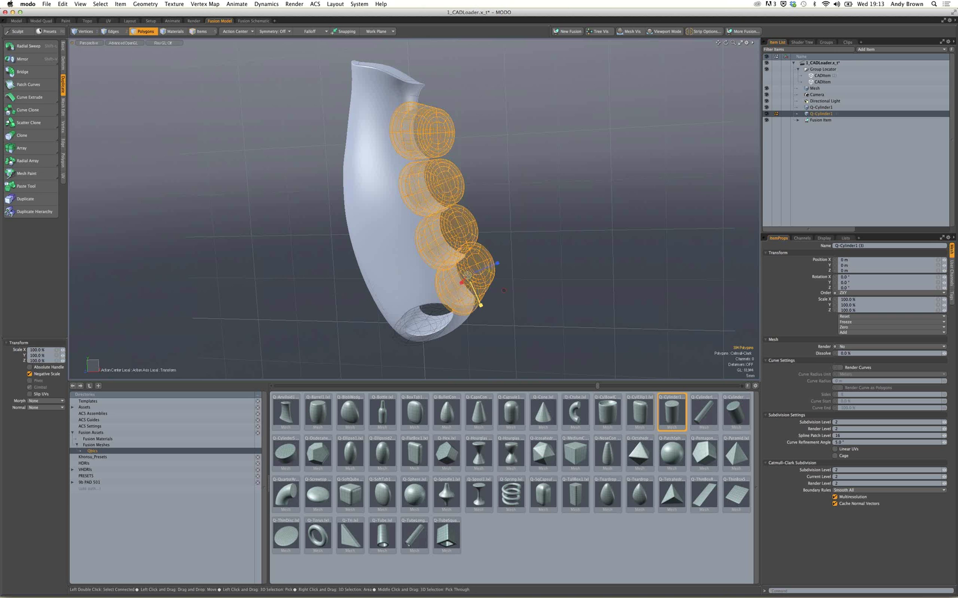
left_click_drag(467, 274, 468, 243)
key("Escape")
key("Escape")
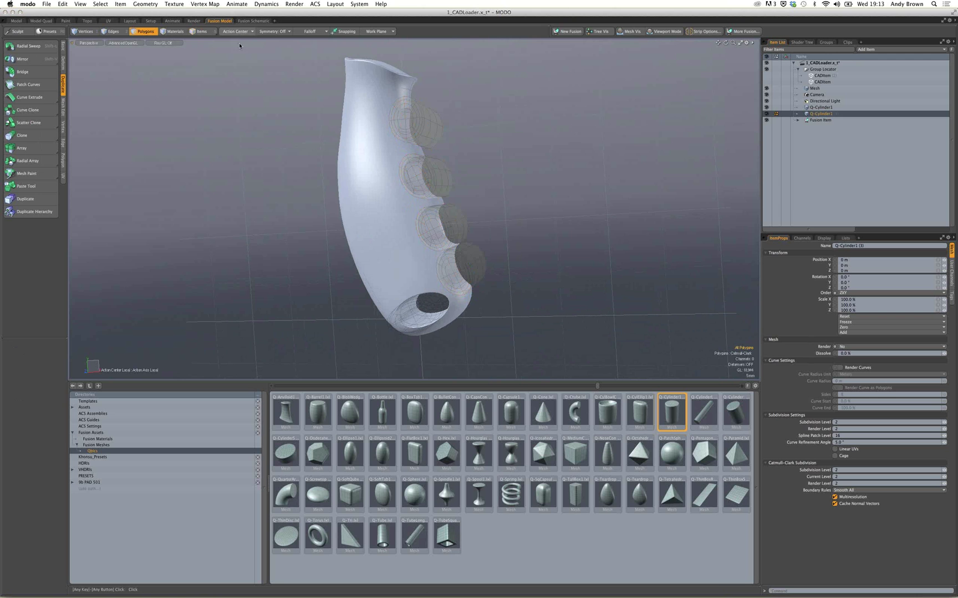
left_click(238, 31)
left_click(239, 76)
Move the two uppermost groove cylinders slightly upward and inward along the handle's edge.
left_click_drag(382, 174, 396, 176, "alt")
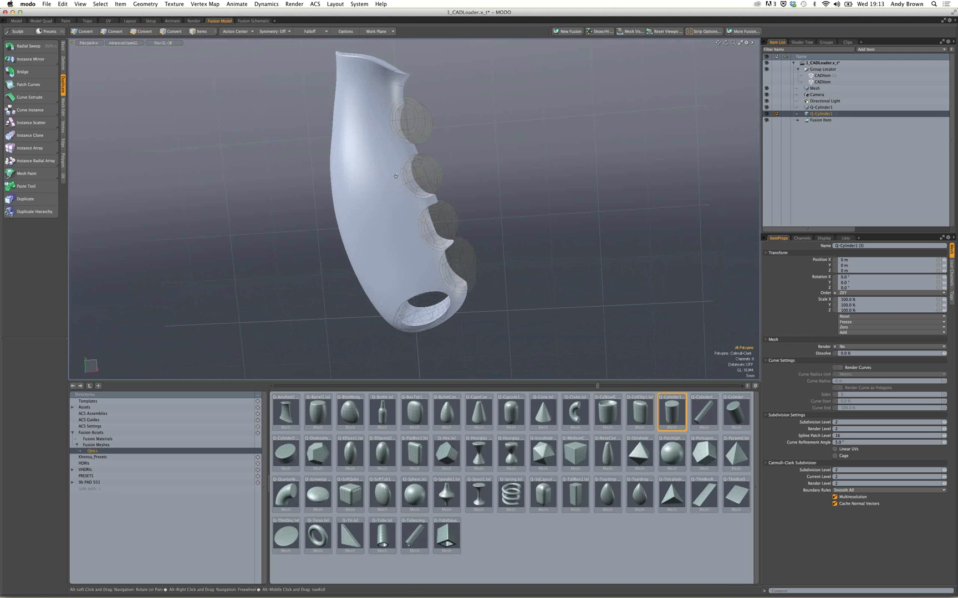
double_click(408, 139)
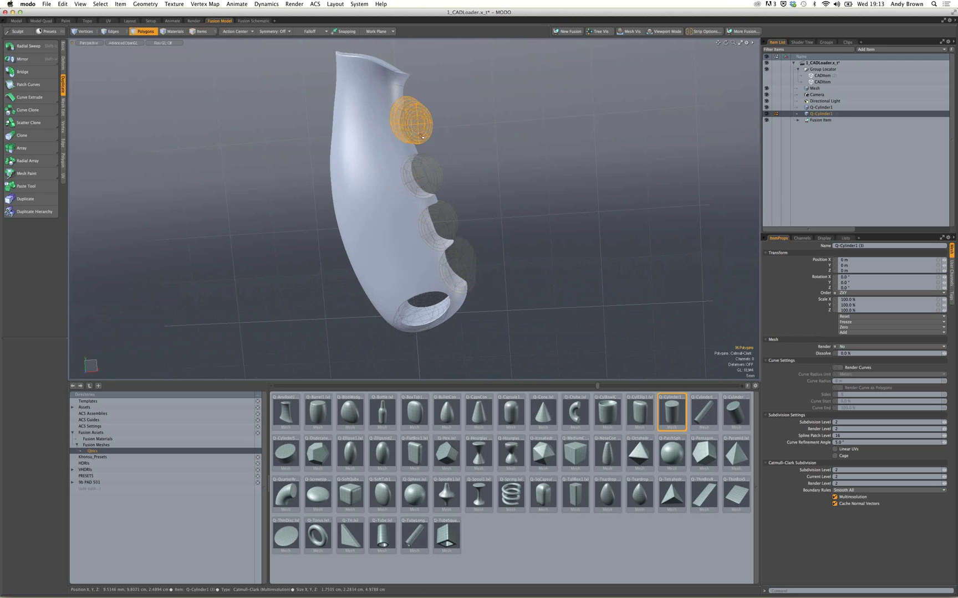
key("w")
left_click_drag(437, 144, 427, 132)
key("space")
double_click(427, 176)
key("w")
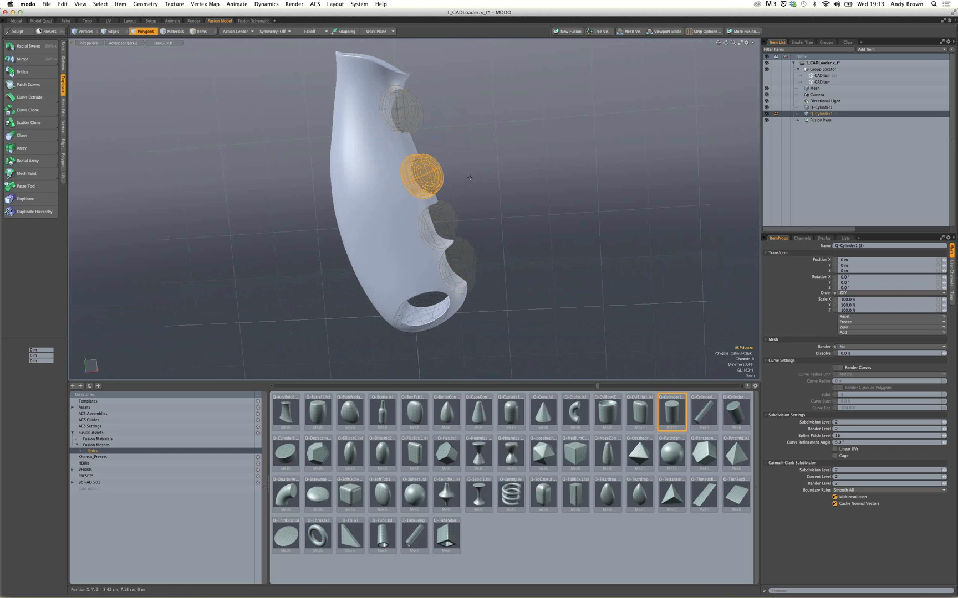
left_click_drag(470, 178, 463, 165)
key("space")
Move the third groove cylinder slightly downward and deeper into the handle, then clear the selection.
double_click(444, 228)
key("w")
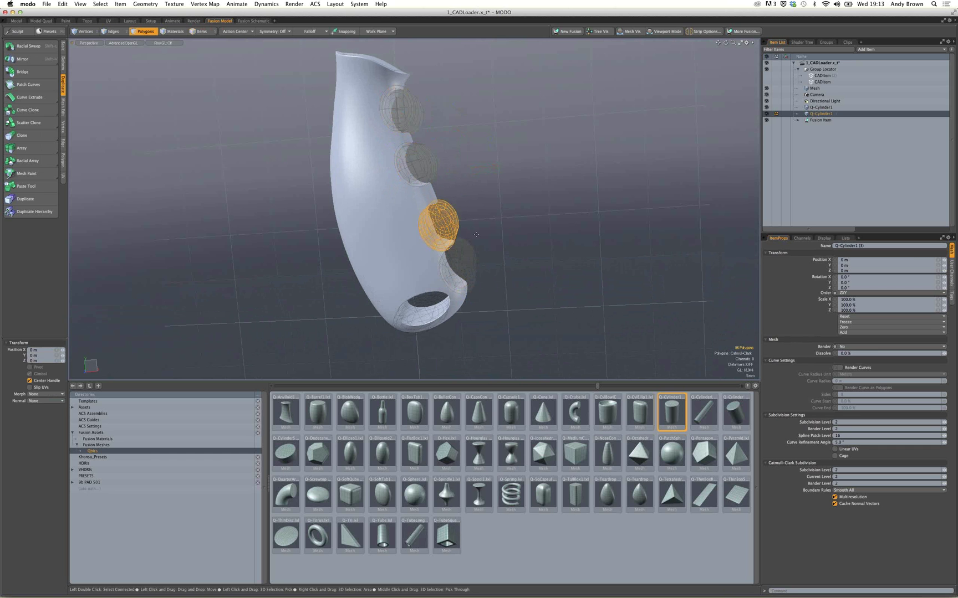
mouse_move(476, 235)
left_mouse_down()
mouse_move(467, 222)
mouse_move(496, 227)
mouse_move(457, 233)
mouse_move(468, 243)
left_mouse_up()
key("space")
left_click(509, 225)
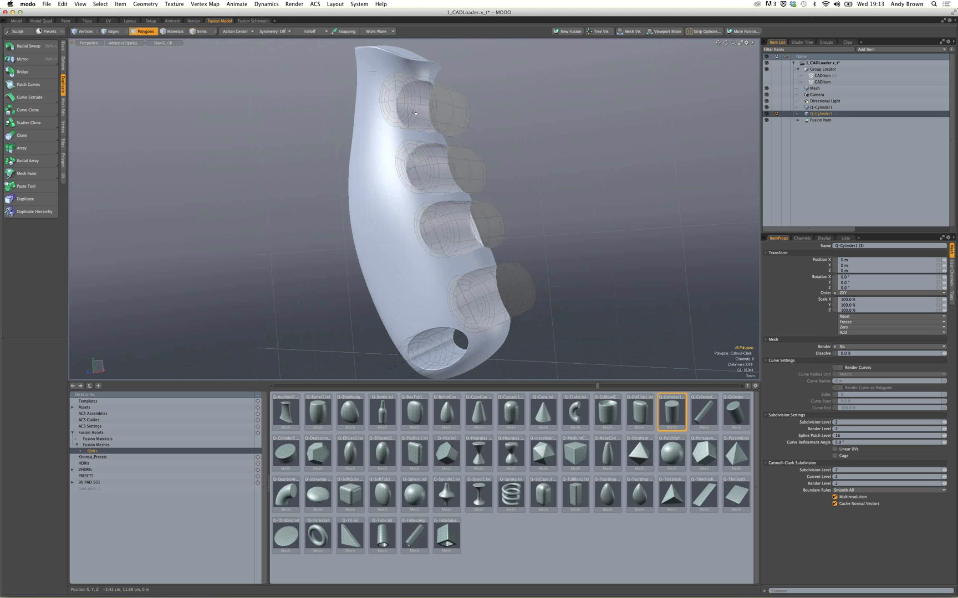
Increase the Strip Width of the Fusion strip around the finger grooves to soften their edges.
key("alt")
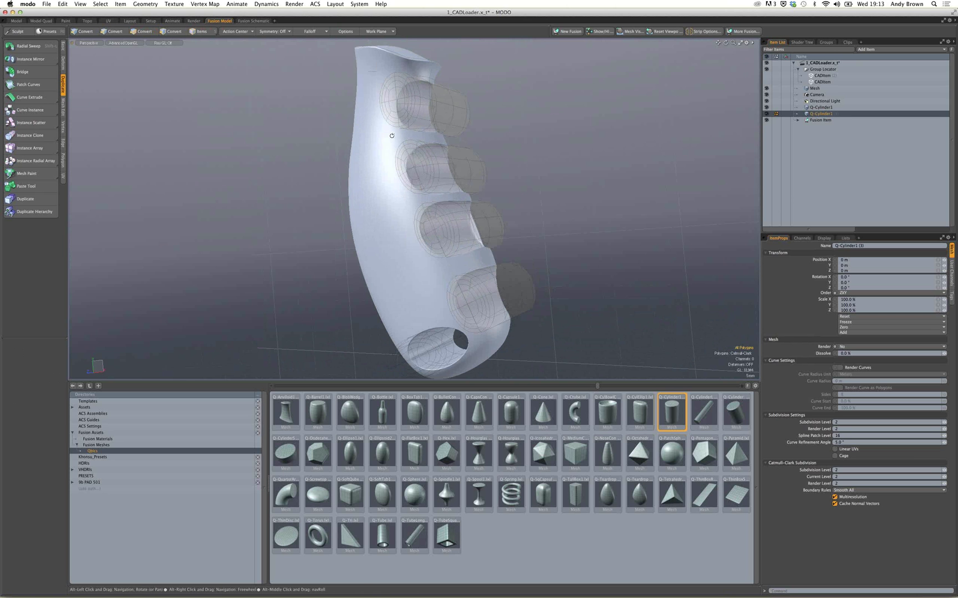
left_click_drag(391, 136, 406, 133, "alt")
scroll(407, 133, "up", 3)
left_click(203, 32)
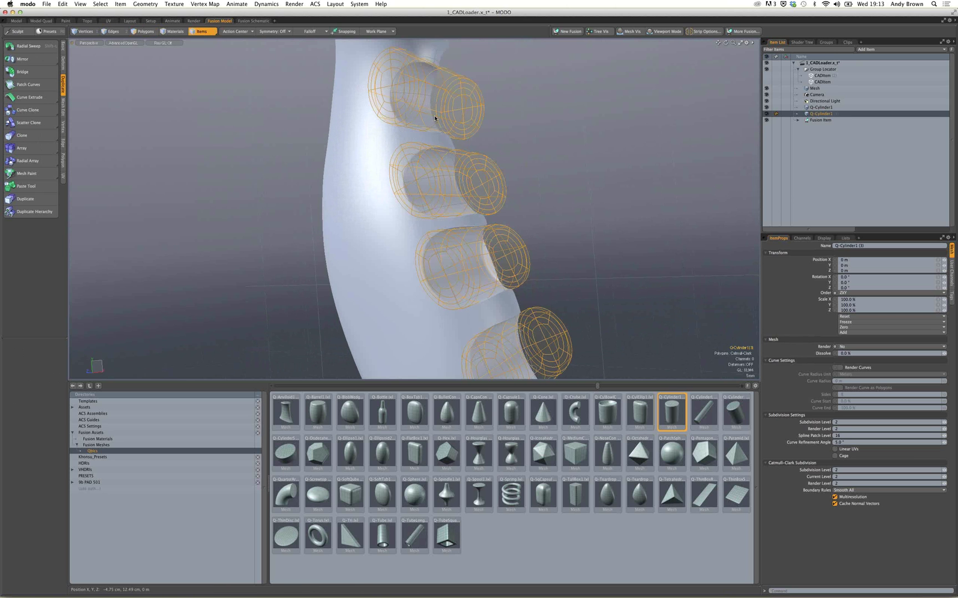
left_click(485, 136)
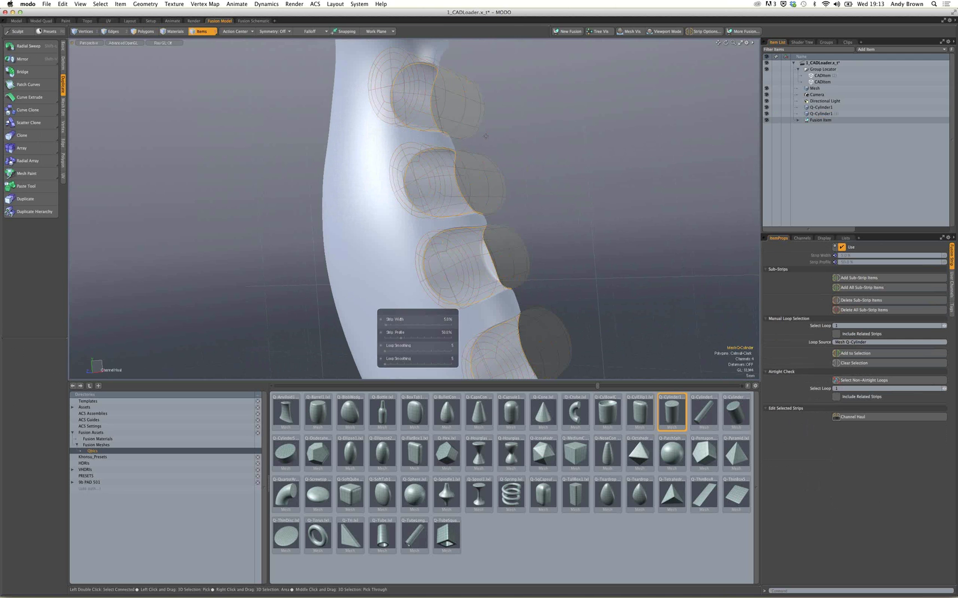
left_click_drag(485, 136, 515, 192, "alt")
left_click_drag(375, 238, 443, 212, "alt+shift")
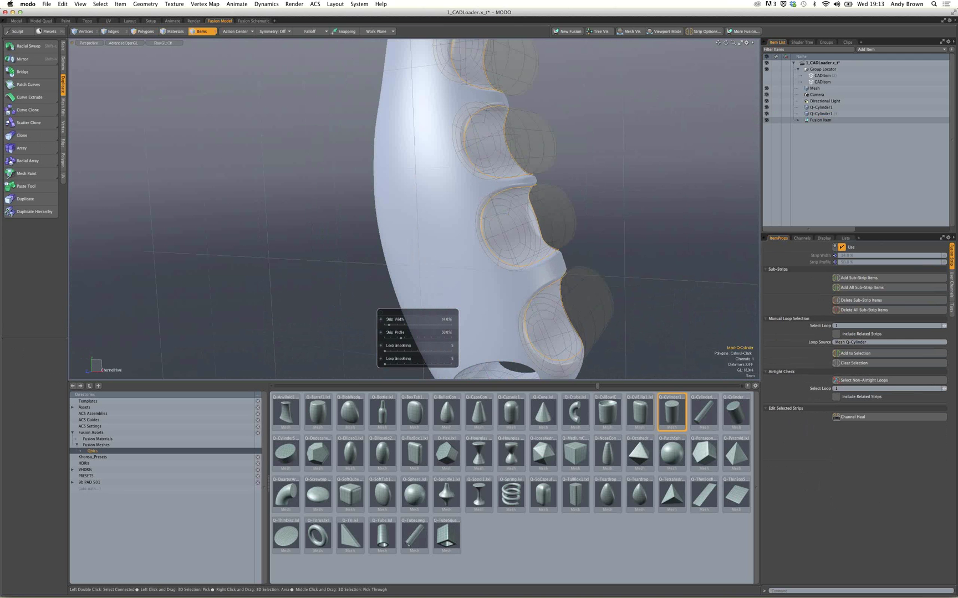
left_click_drag(385, 332, 389, 332)
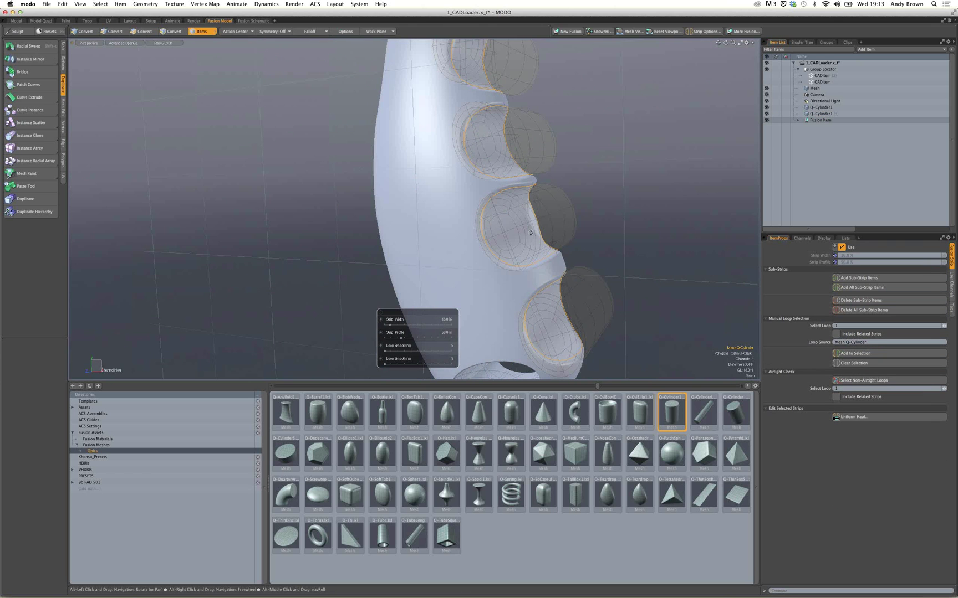
left_click_drag(531, 233, 549, 210, "alt")
left_click(323, 235)
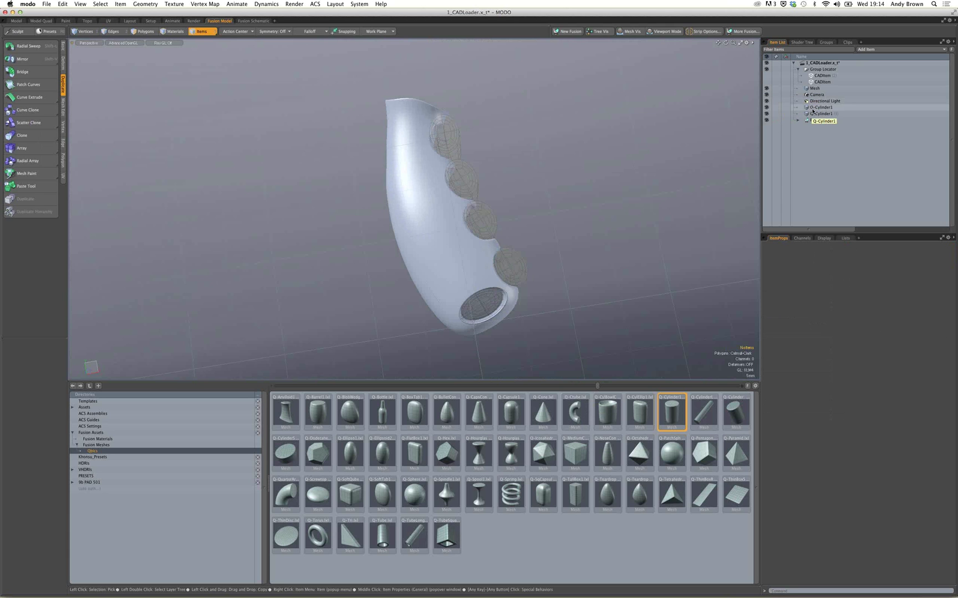
Set the Mesh Mode of the Fusion item to Airtight Final.
left_click(788, 121)
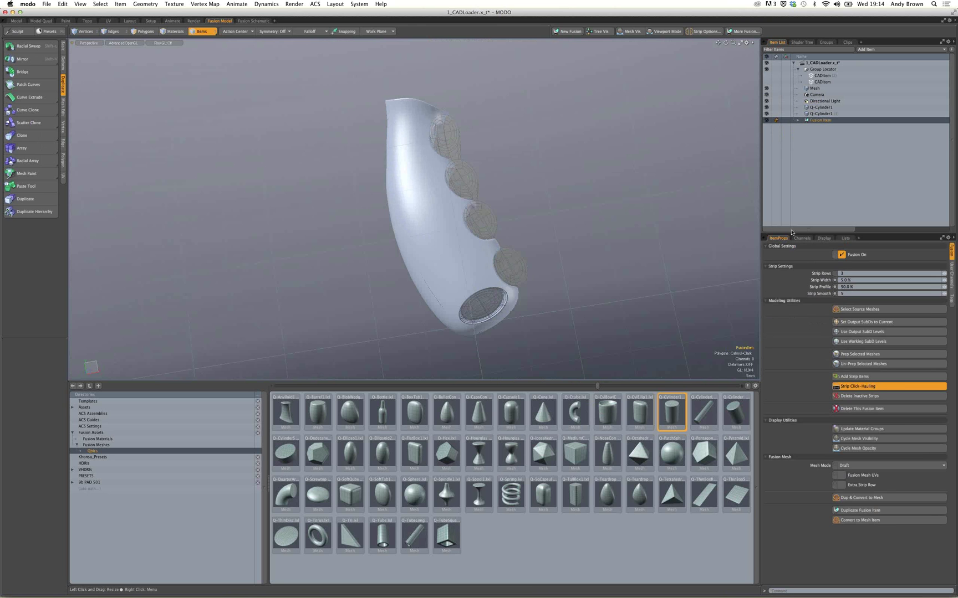
left_click_drag(793, 233, 793, 158)
left_click_drag(532, 214, 454, 246, "alt")
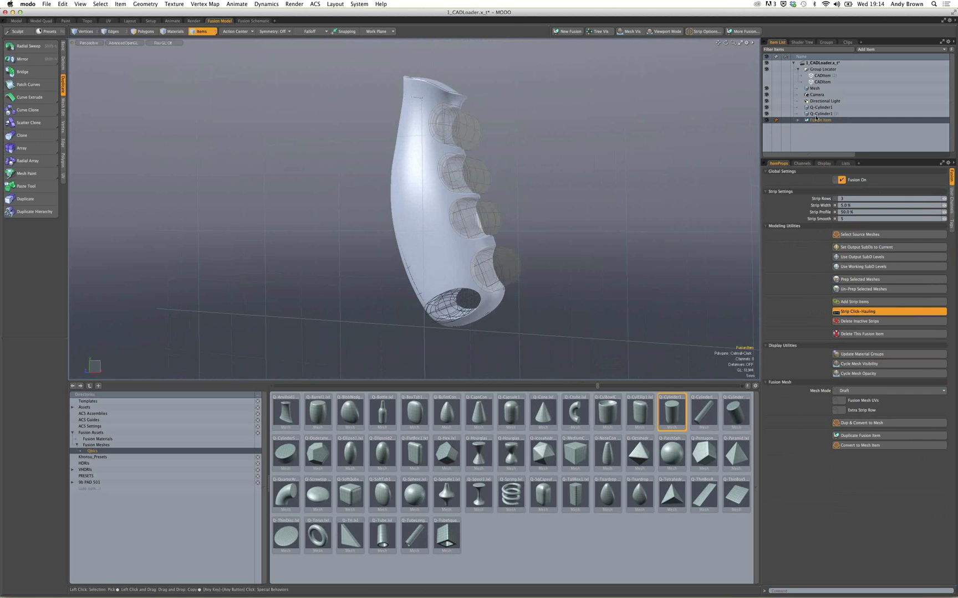
left_click(867, 391)
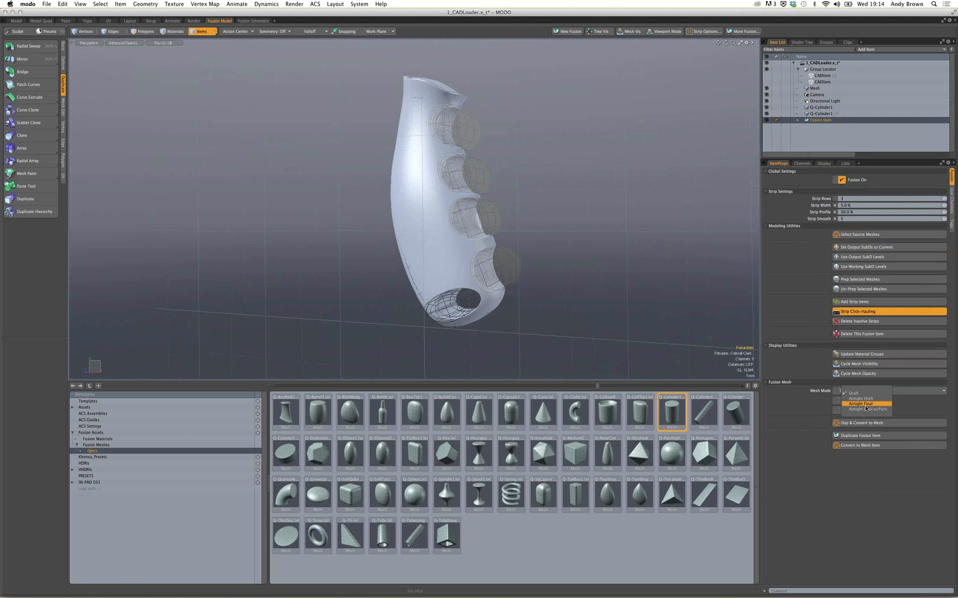
left_click(863, 405)
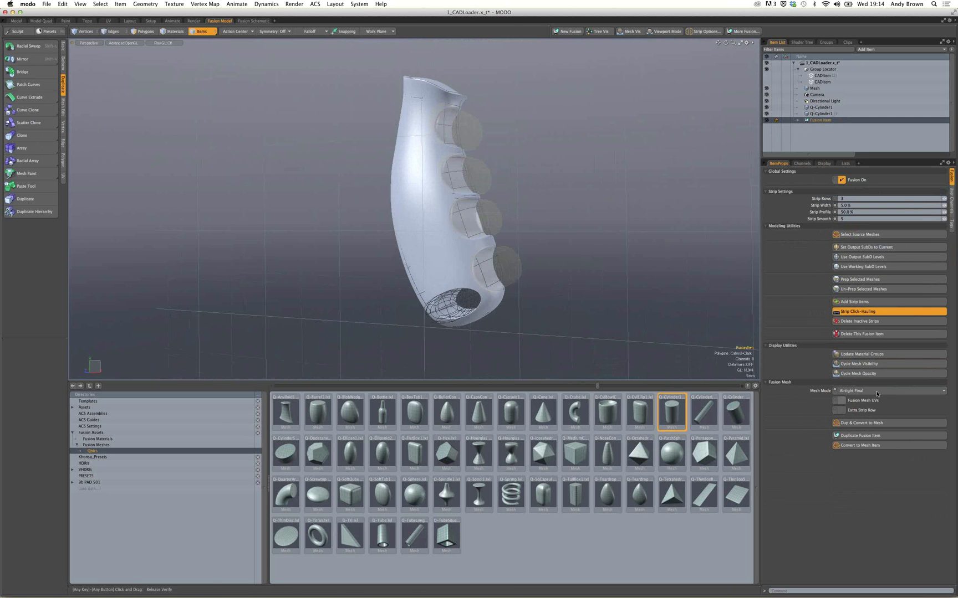
Create a converted mesh from the Fusion item with Duplicate Original enabled, switch to polygon selection and clear the selected polygons.
left_click(857, 423)
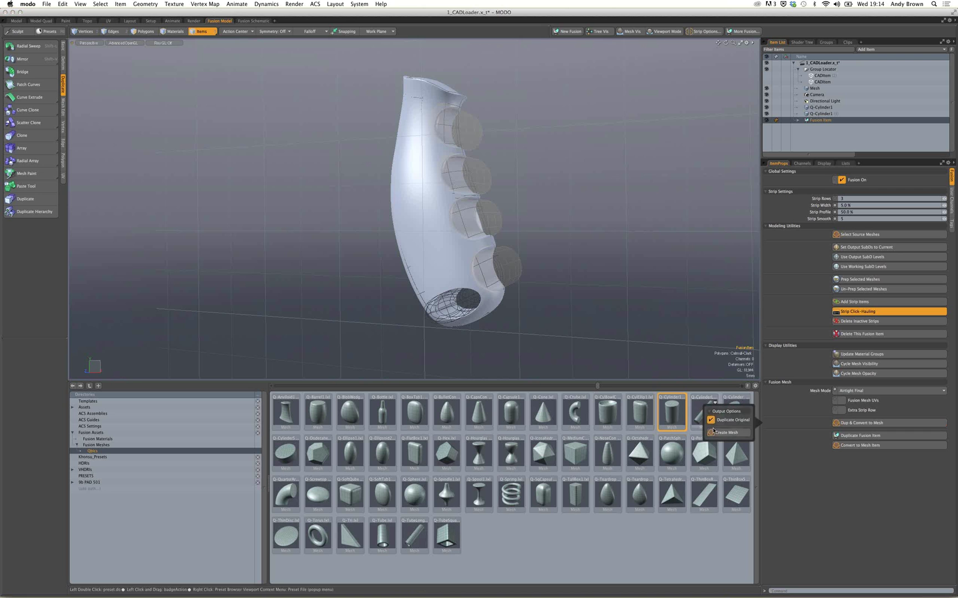
left_click(290, 141)
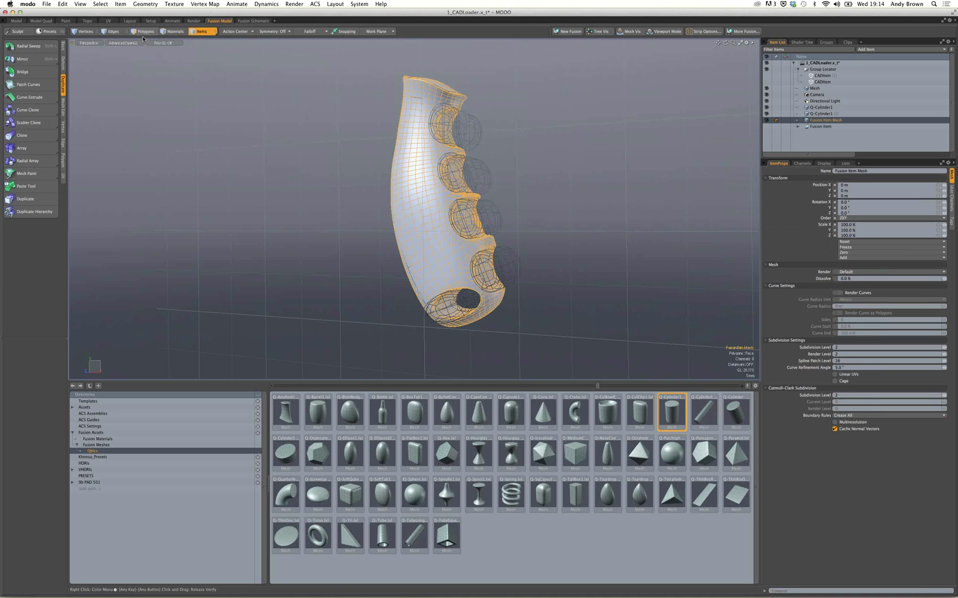
key("3")
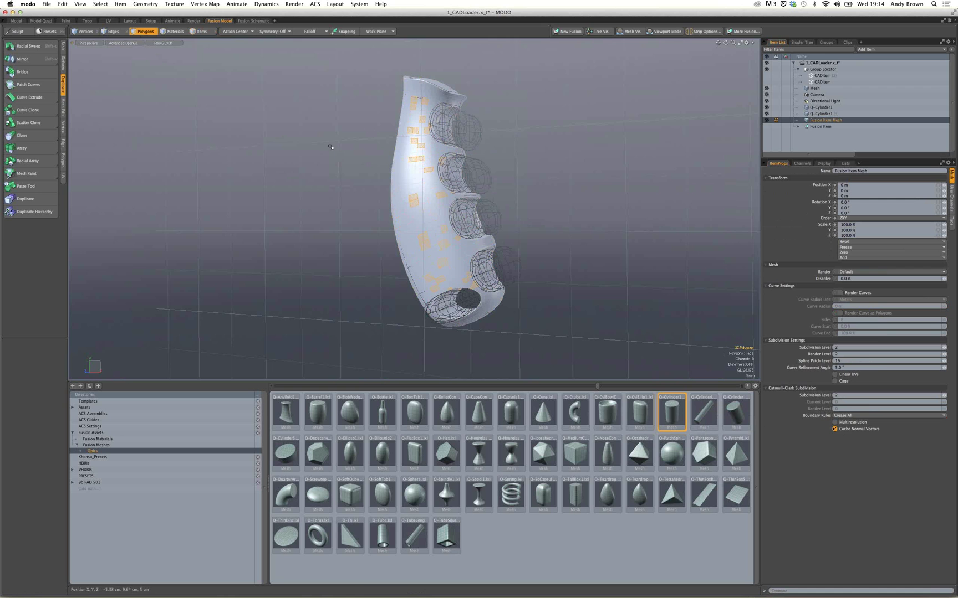
left_click(392, 367)
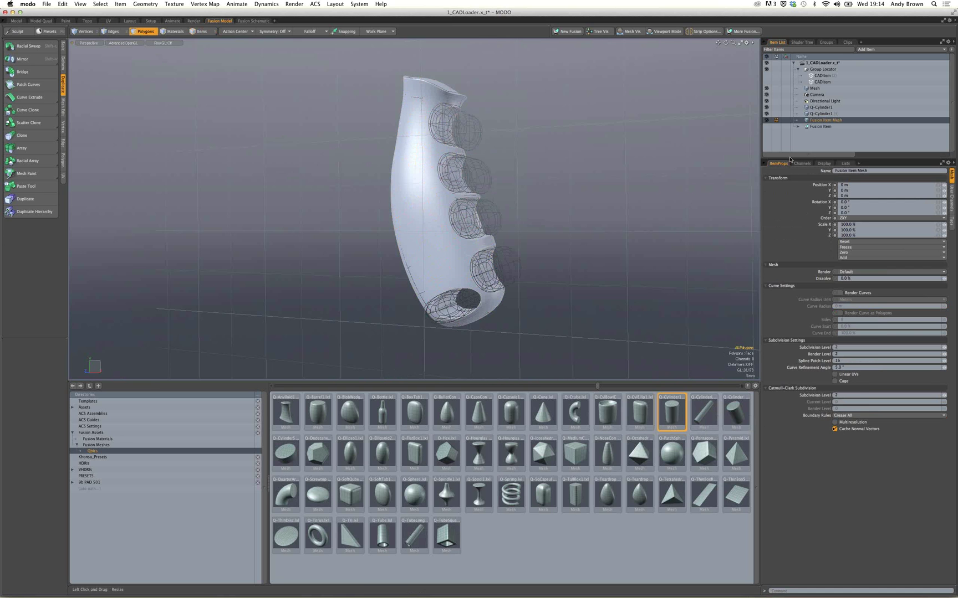
Hide the converted Fusion Item Mesh and turn the visibility of the original Fusion item back on.
left_click_drag(789, 159, 790, 203)
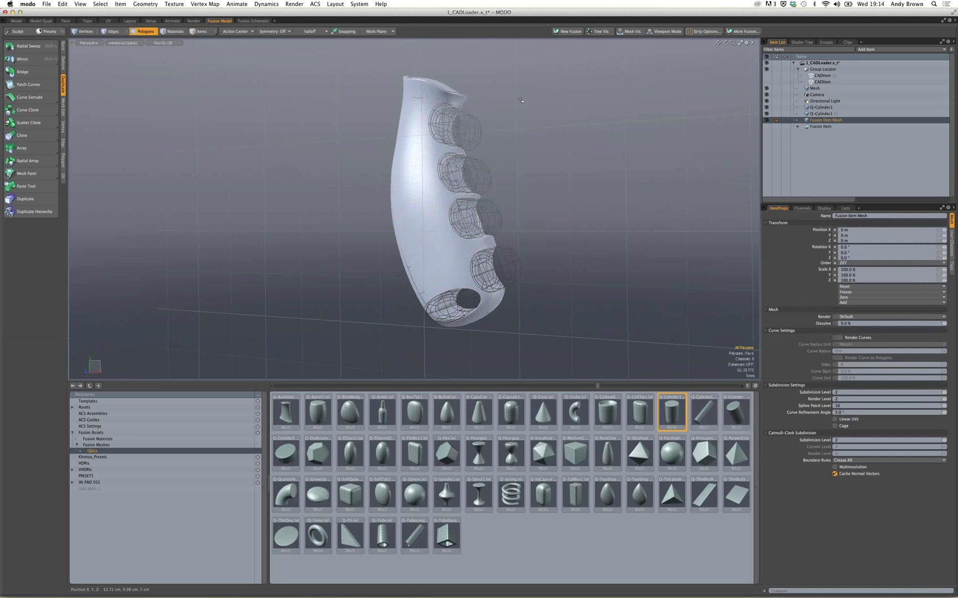
left_click(767, 120)
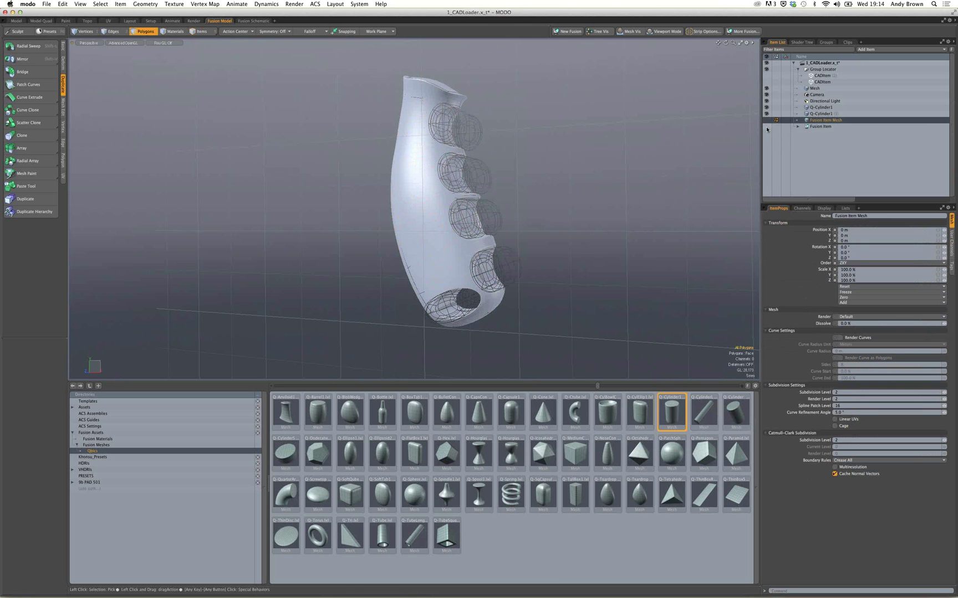
left_click(767, 126)
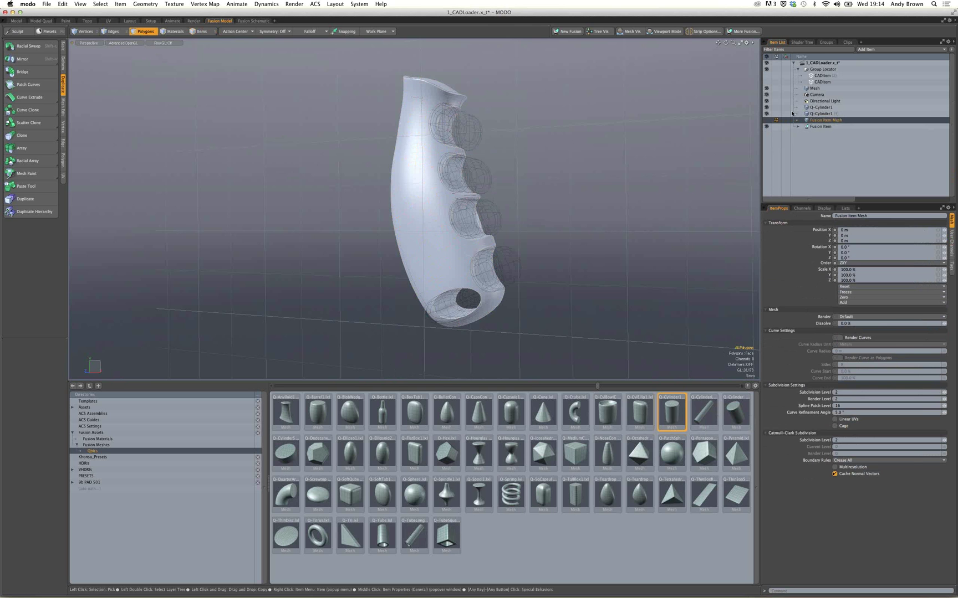
left_click(766, 107)
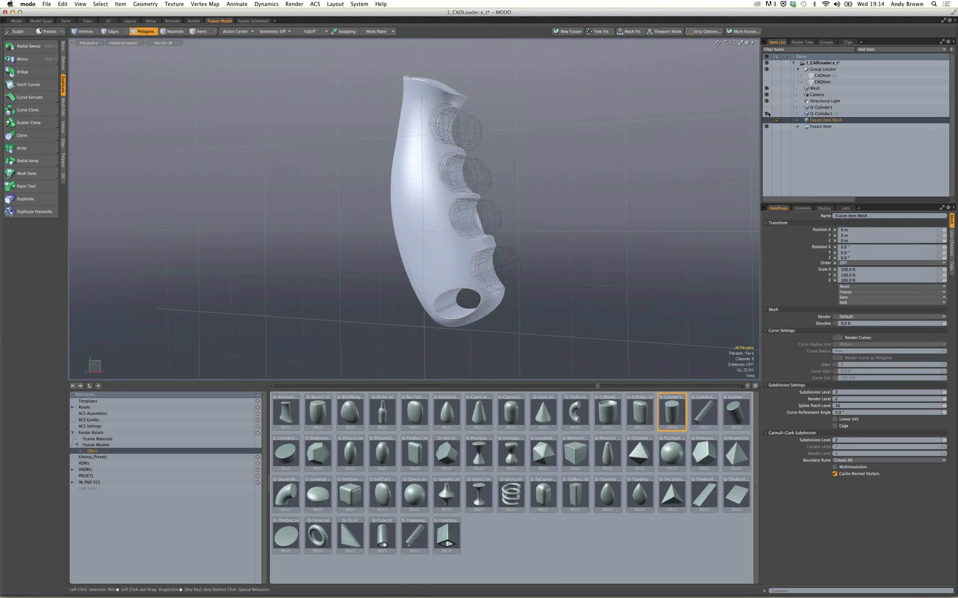
left_click(767, 107)
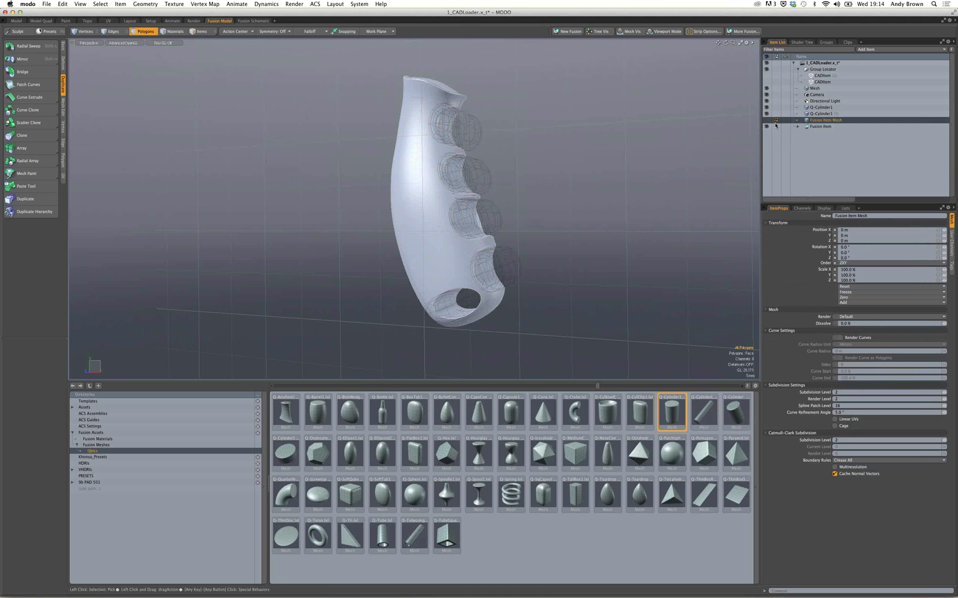
Select all connected polygons of the base handle in the Mesh item and copy them.
left_click(814, 89)
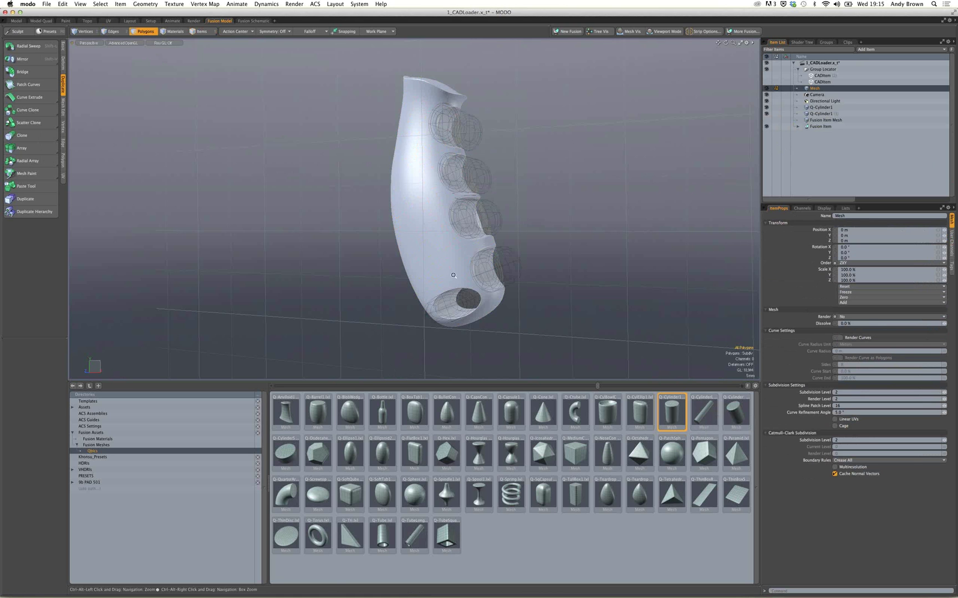
left_click_drag(453, 275, 447, 227, "alt")
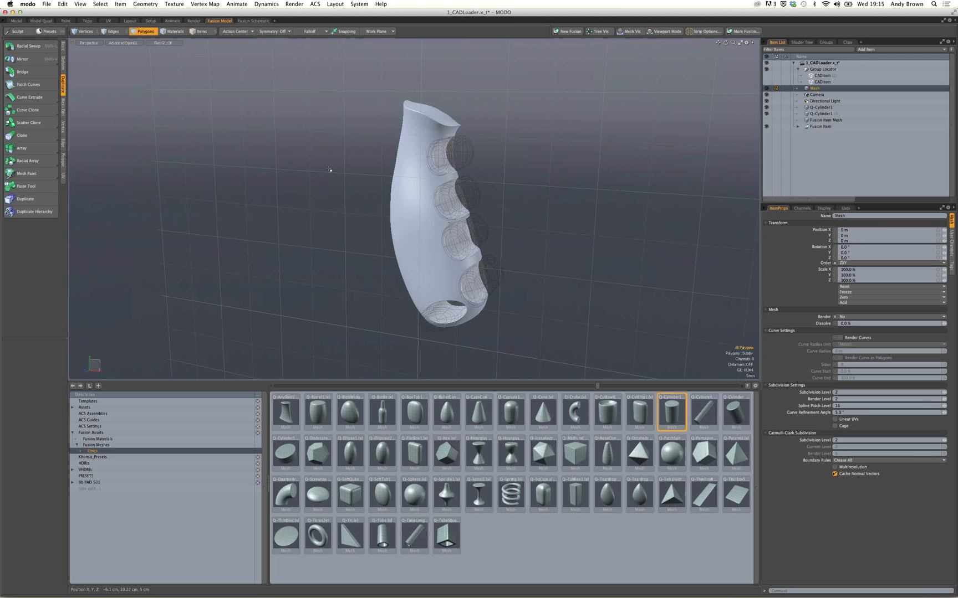
left_click(421, 189)
double_click(422, 189)
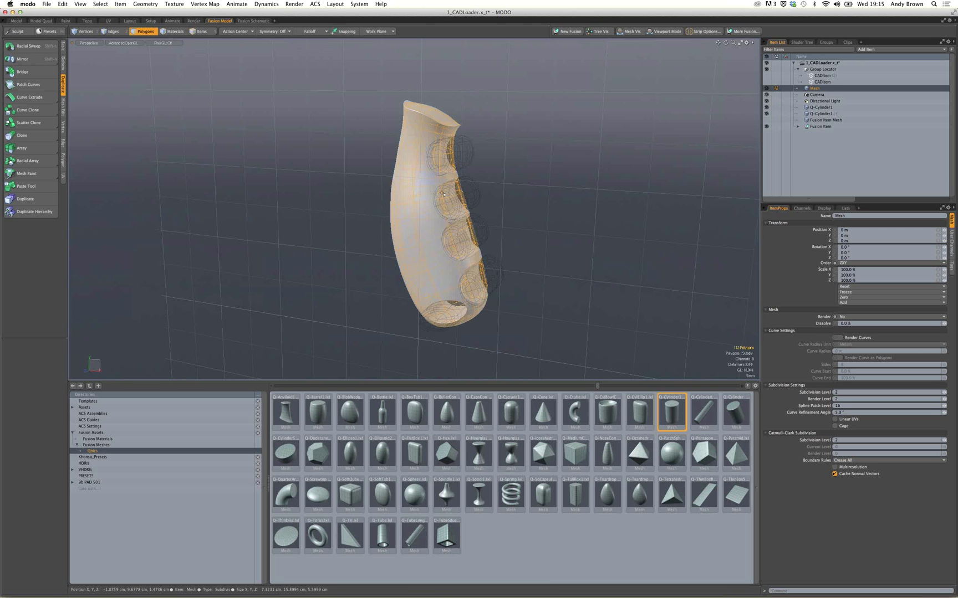
left_click_drag(445, 183, 411, 185, "alt")
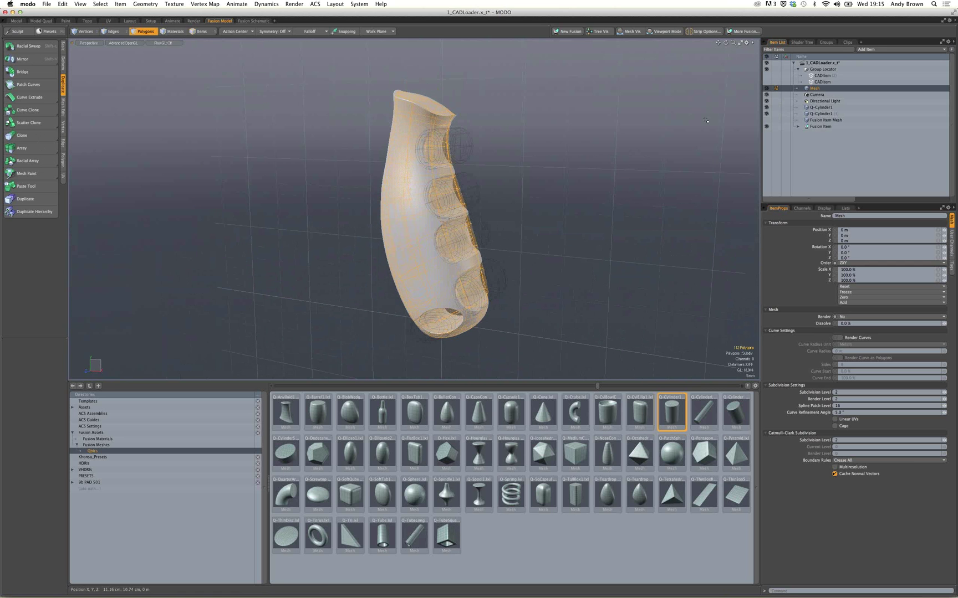
Add a new scene and paste the copied handle polygons into its empty mesh item.
left_click(887, 49)
mouse_move(858, 126)
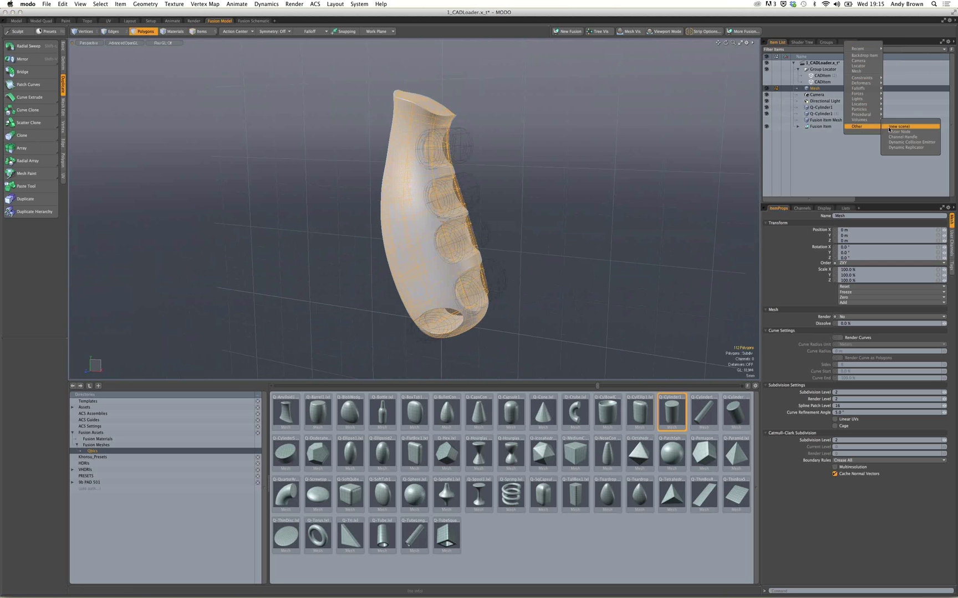
left_click(890, 128)
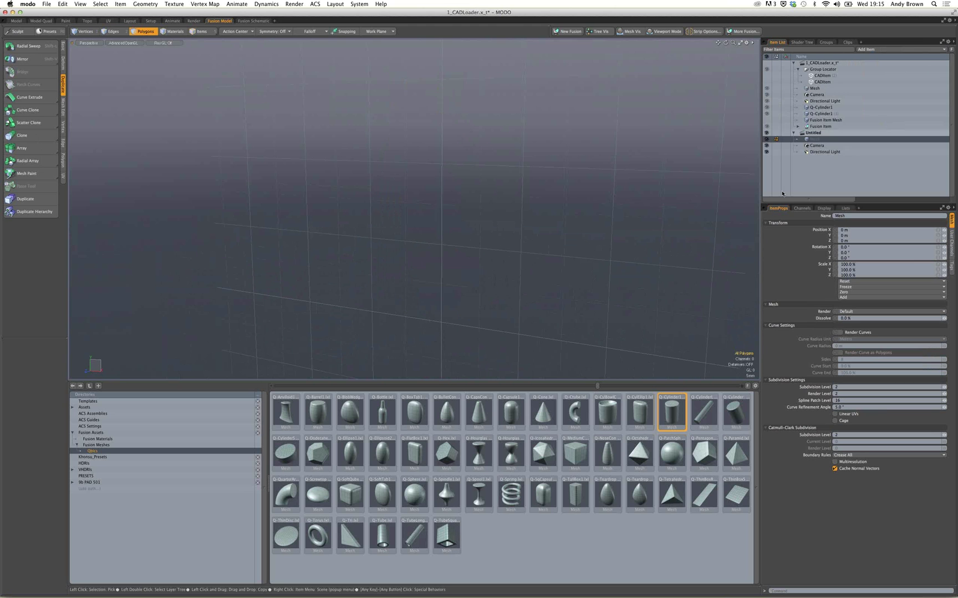
key("alt")
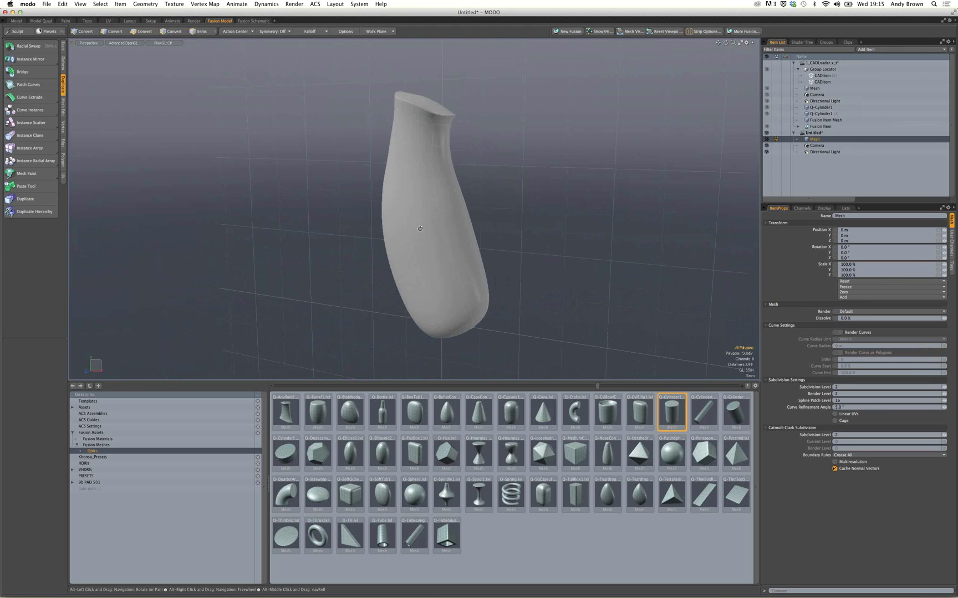
Flatten the end cap polygons at the handle's upper end by scaling Z to 0 with the Selection action center, then deselect them.
left_click_drag(434, 234, 347, 182, "alt")
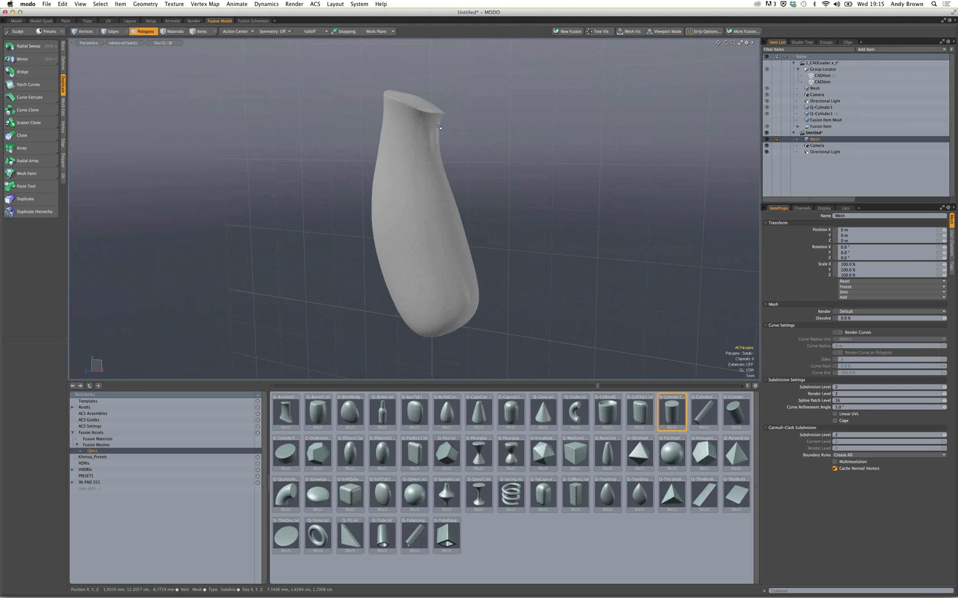
key("alt")
left_click_drag(442, 143, 409, 135, "alt")
key("shift+Up")
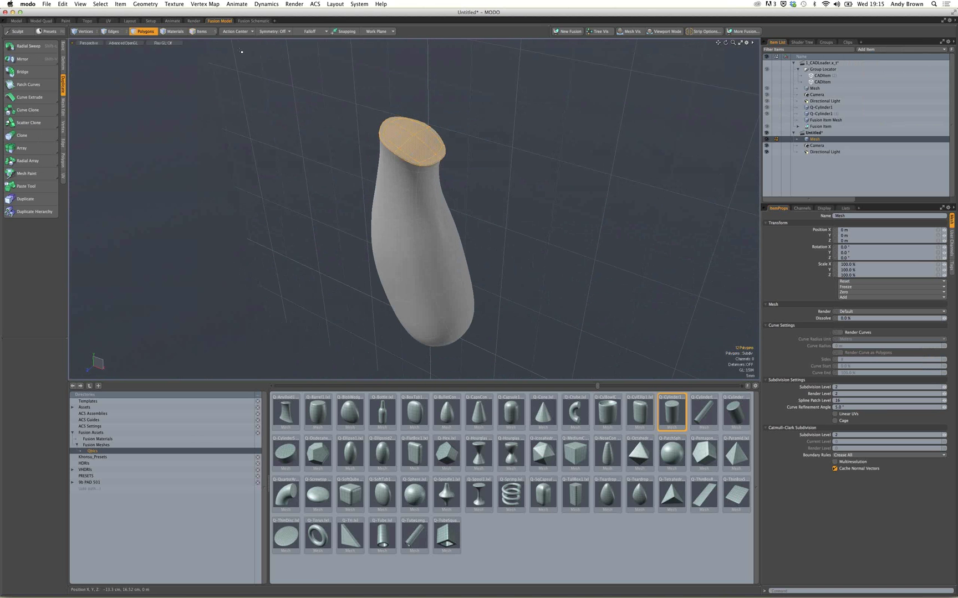
left_click(243, 32)
left_click(243, 32)
key("r")
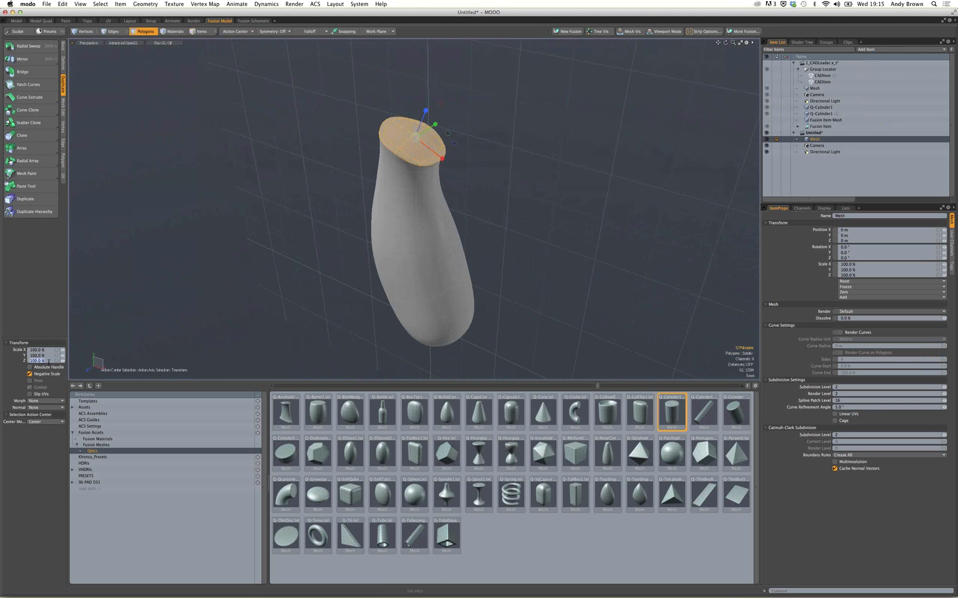
left_click(36, 361)
type("0")
key("Return")
key("q")
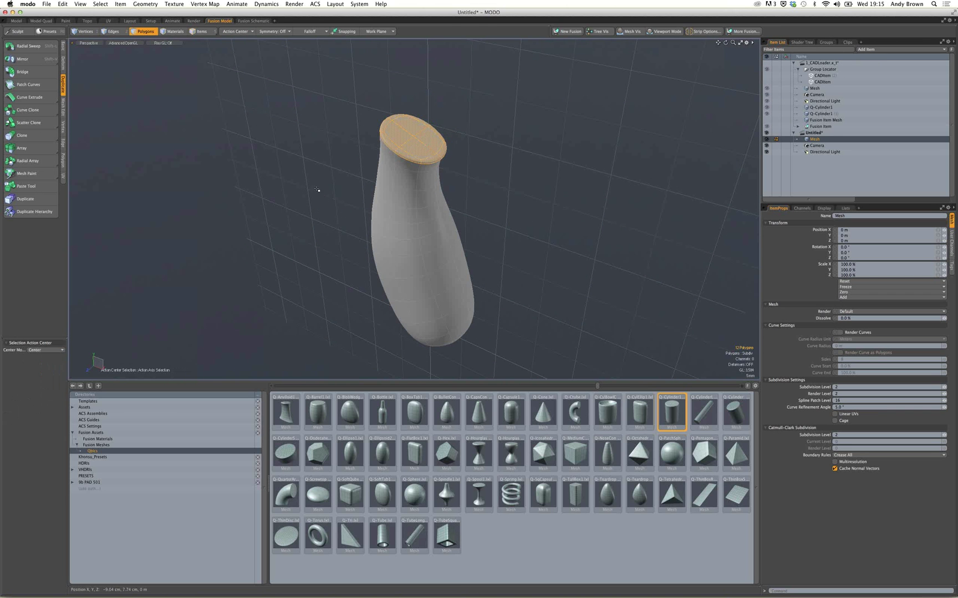
left_click(319, 190)
Export the handle scene to the Desktop in IntegrityWare STEP format under the name KnifeHandle.
left_click_drag(392, 301, 480, 236, "alt")
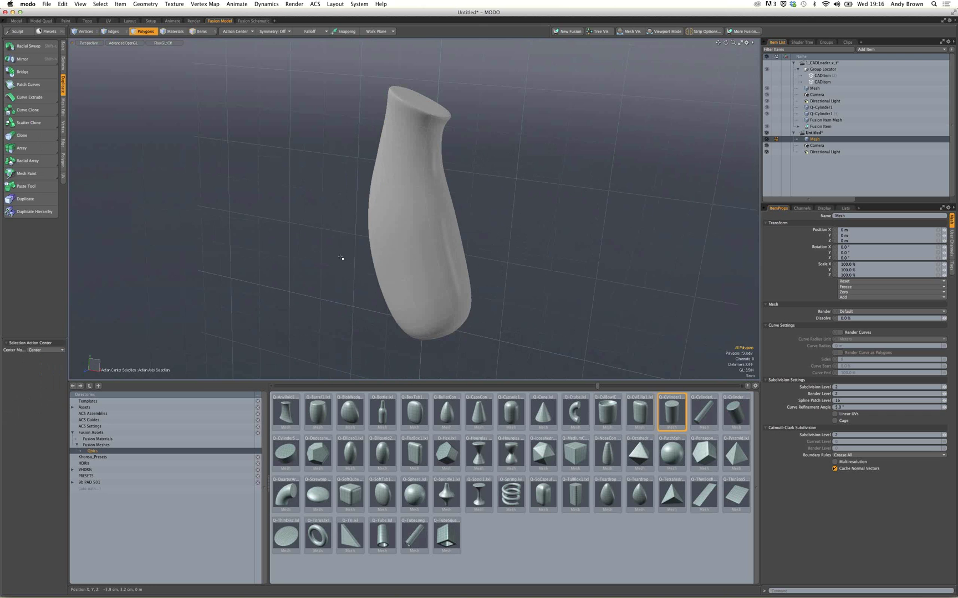
key("alt")
key("shift")
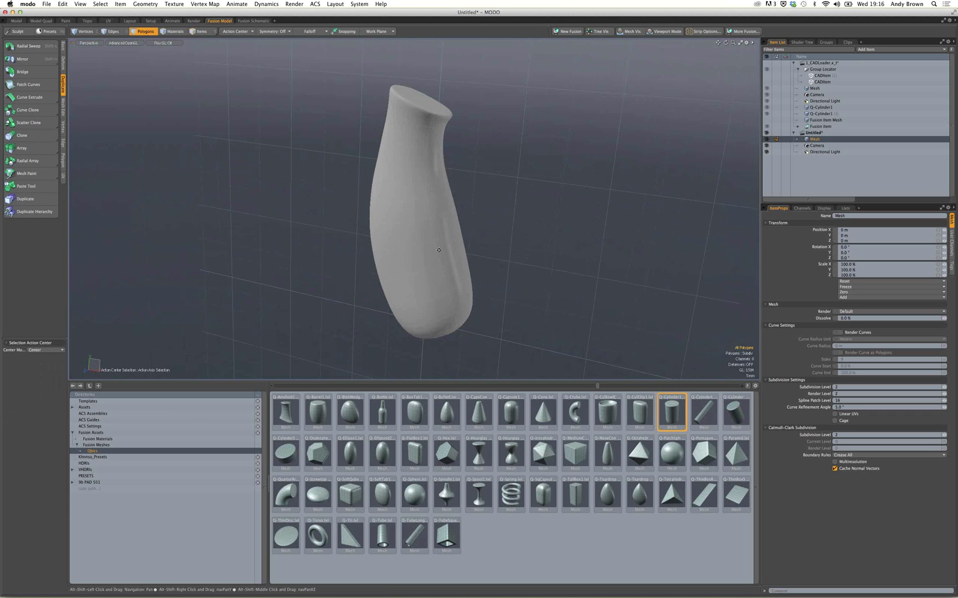
left_click_drag(439, 250, 450, 249, "alt+shift")
left_click(47, 4)
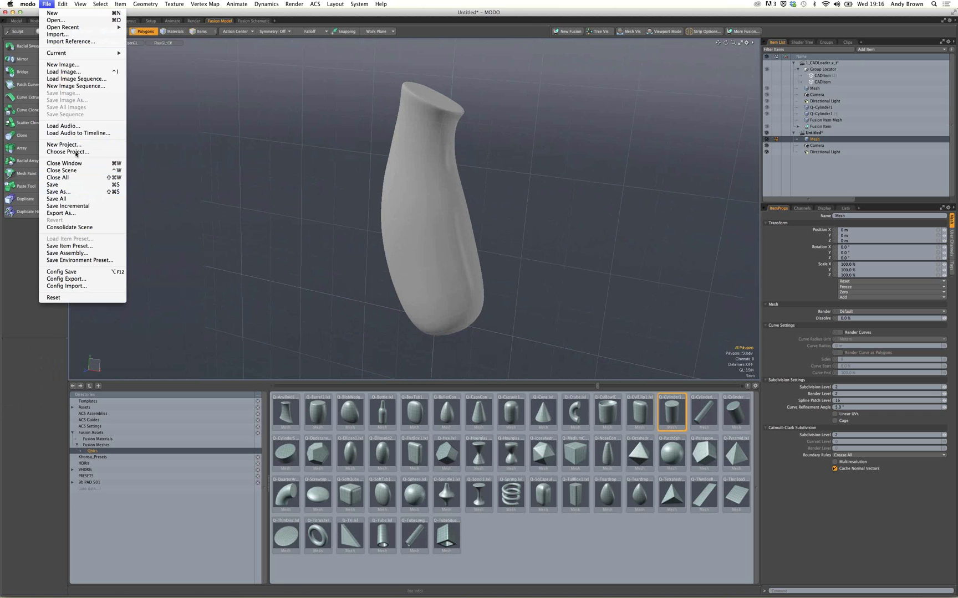
left_click(81, 213)
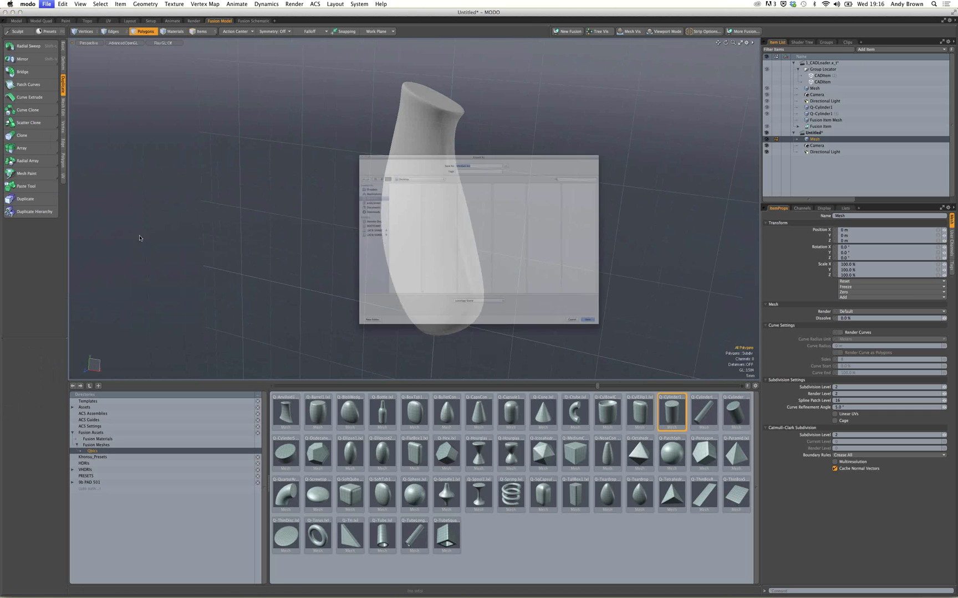
left_click(460, 361)
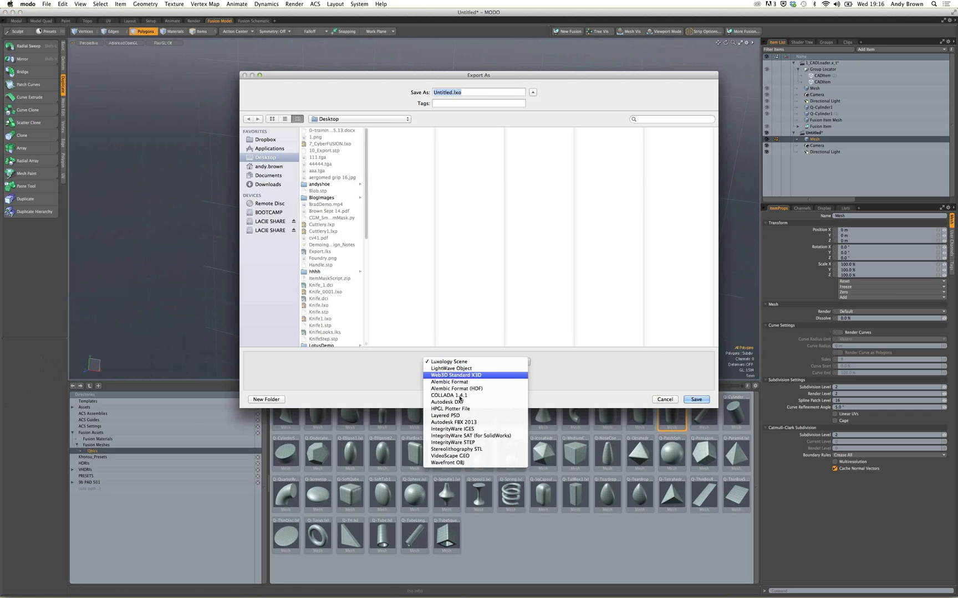
left_click(465, 443)
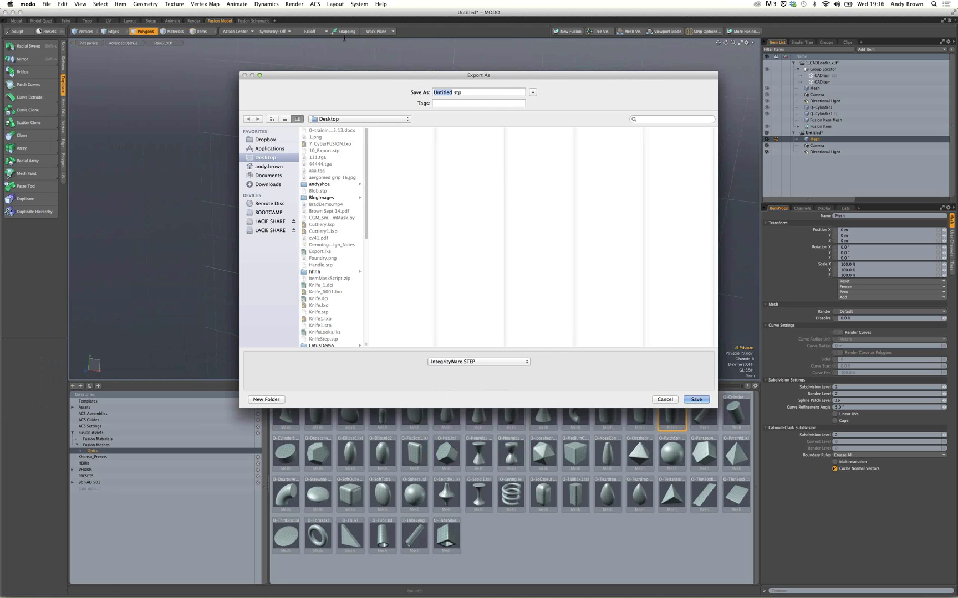
type("H")
key("BackSpace")
type("KnifeHandle")
key("Return")
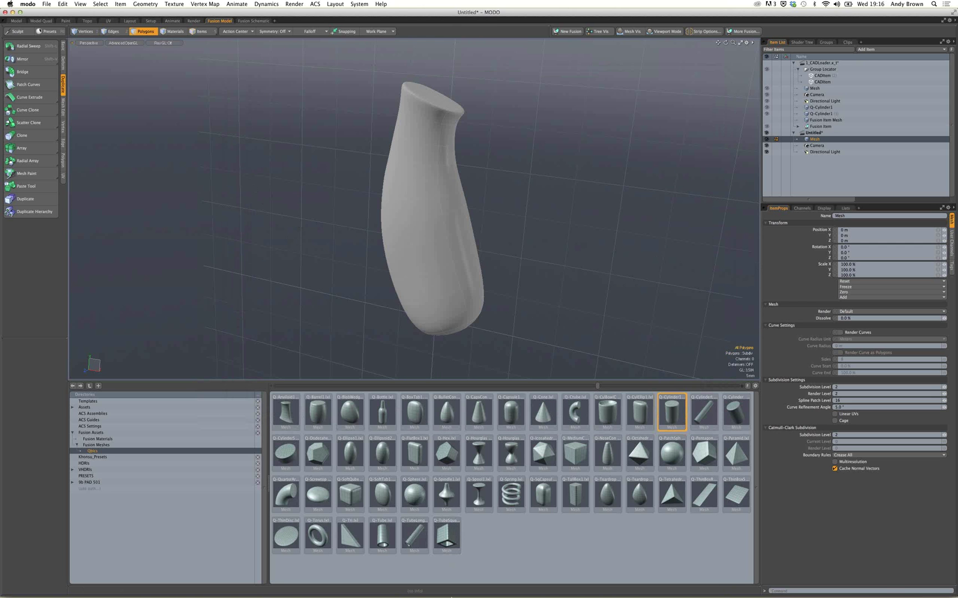
Switch to Rhinoceros and open KnifeHandle.stp from the Desktop, keeping the offered STP import options.
mouse_move(456, 592)
left_click(492, 591)
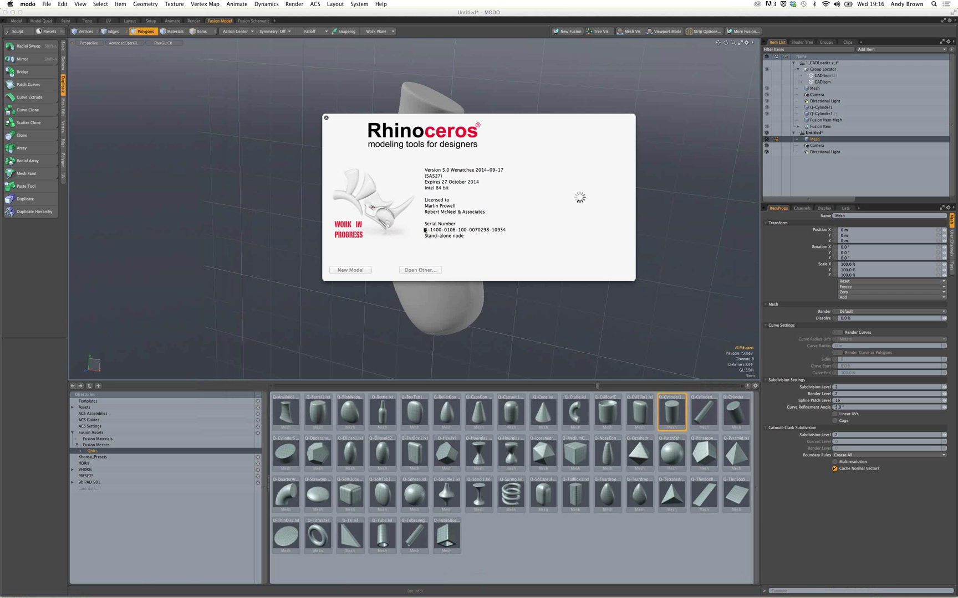
left_click(424, 271)
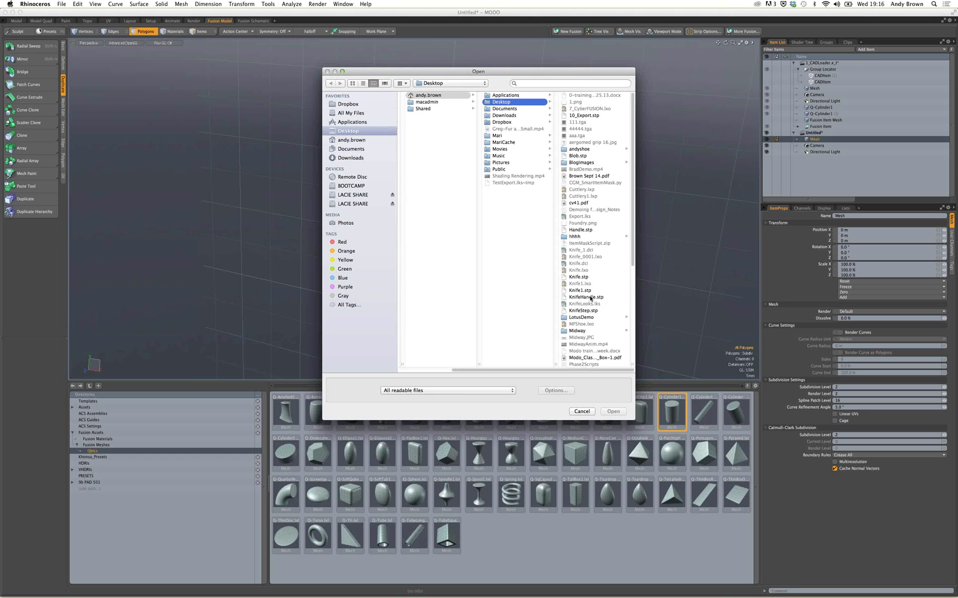
left_click(587, 300)
left_click(614, 412)
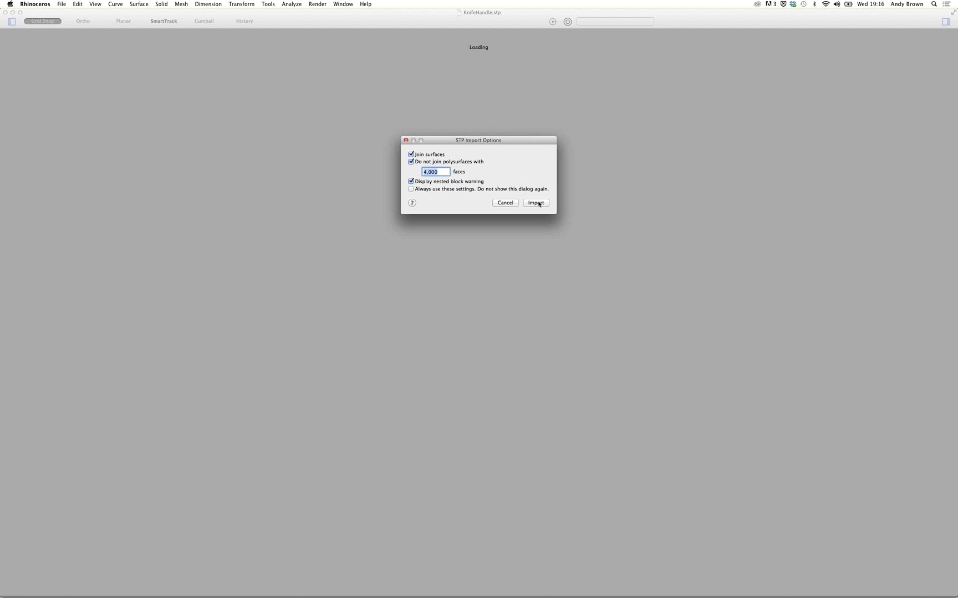
left_click(536, 204)
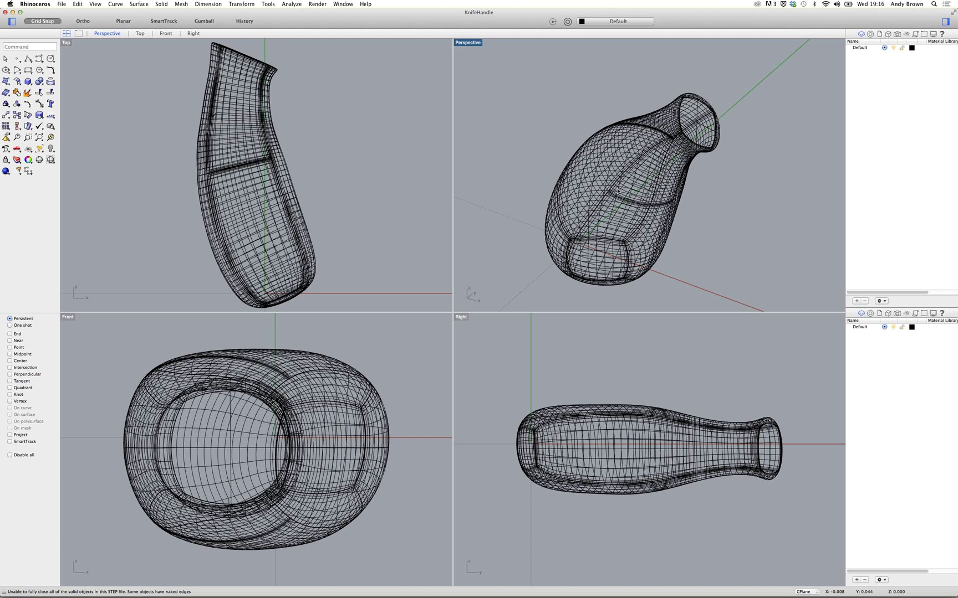
Set the Perspective viewport to the Rendered display mode to show the imported handle as a shaded surface.
right_click_drag(615, 176, 632, 216)
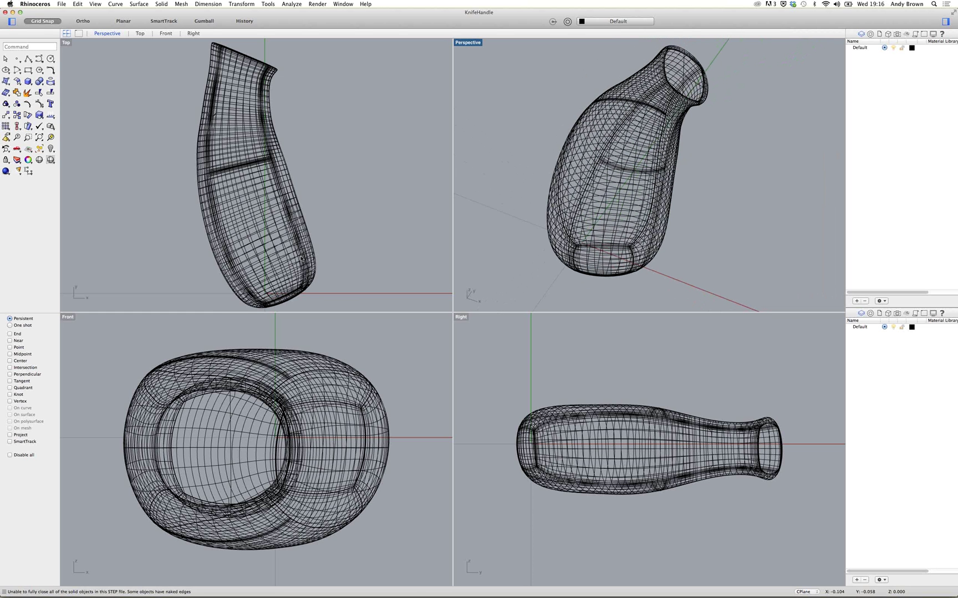
right_click_drag(263, 303, 260, 301)
scroll(260, 301, "up", 3)
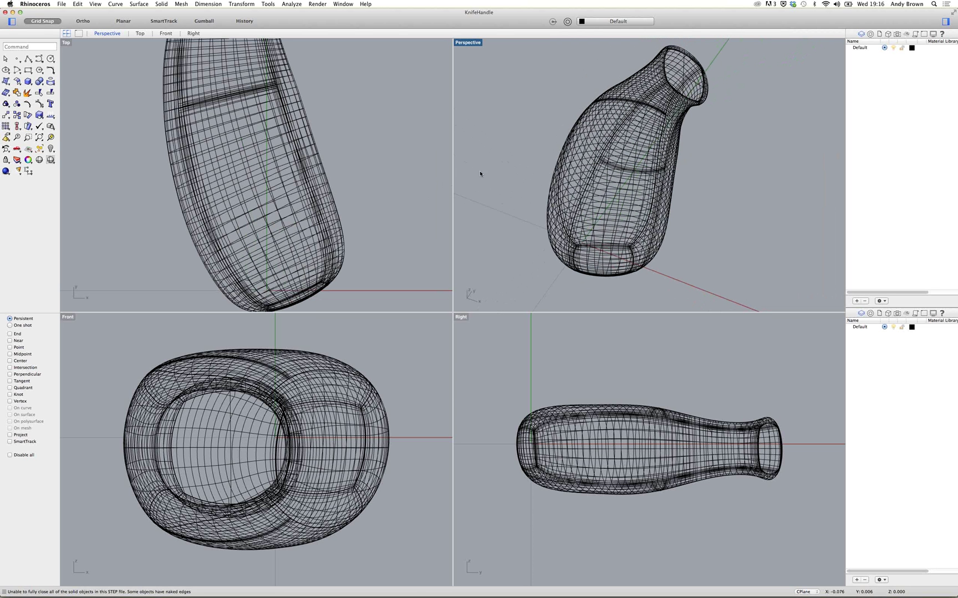
right_click(496, 160)
left_click(517, 260)
scroll(519, 205, "up", 5)
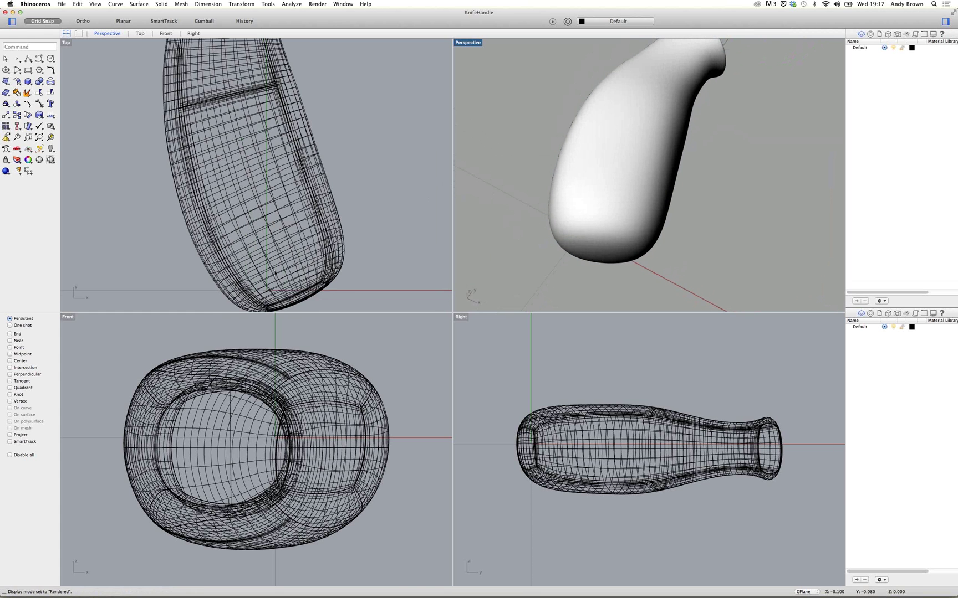
scroll(278, 268, "up", 4)
scroll(279, 269, "down", 4)
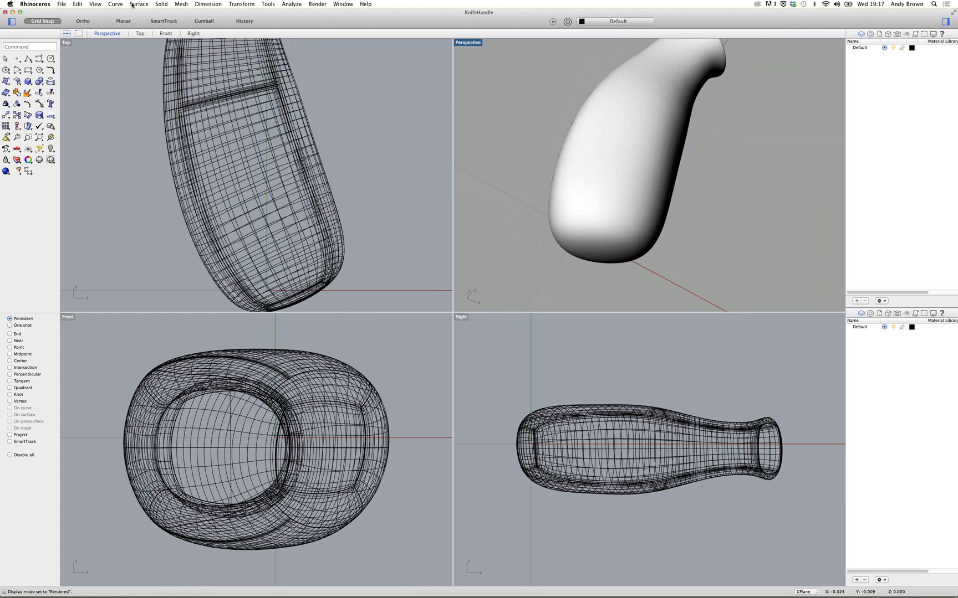
Cut a round hole through the lower end of the handle with radius 0.005, depth 1 and direction C Plane Normal.
left_click(161, 4)
mouse_move(246, 246)
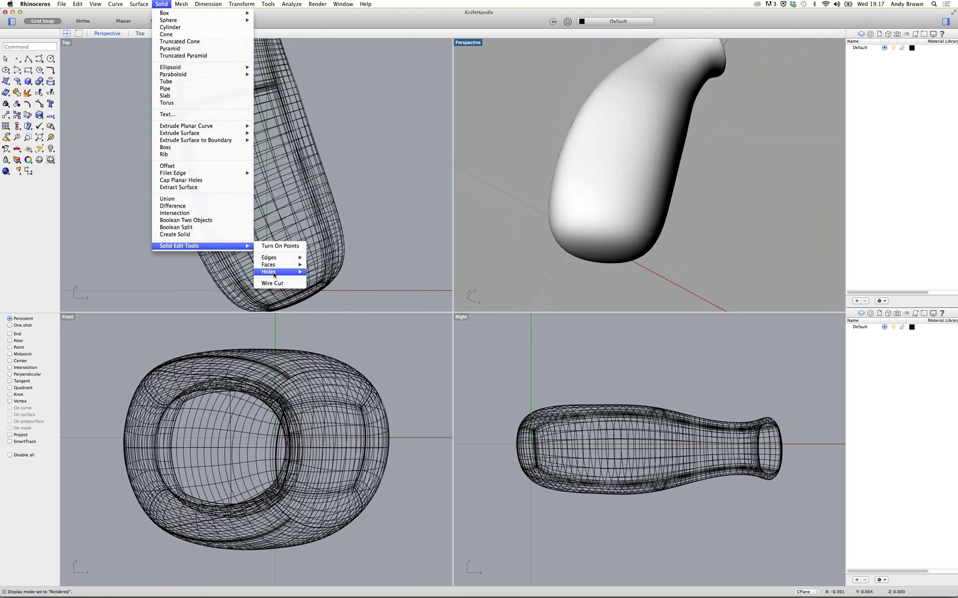
mouse_move(273, 273)
left_click(327, 294)
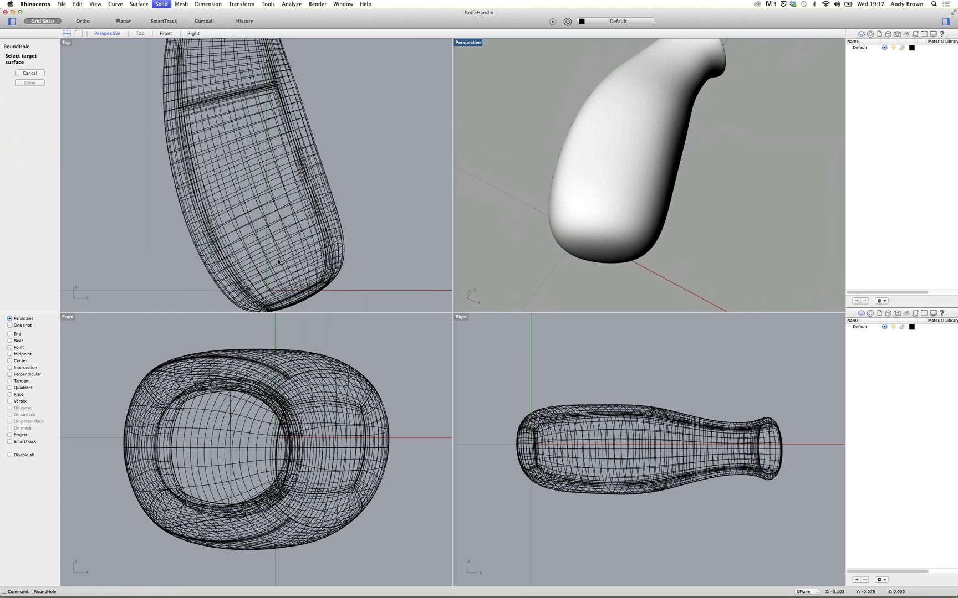
left_click(280, 260)
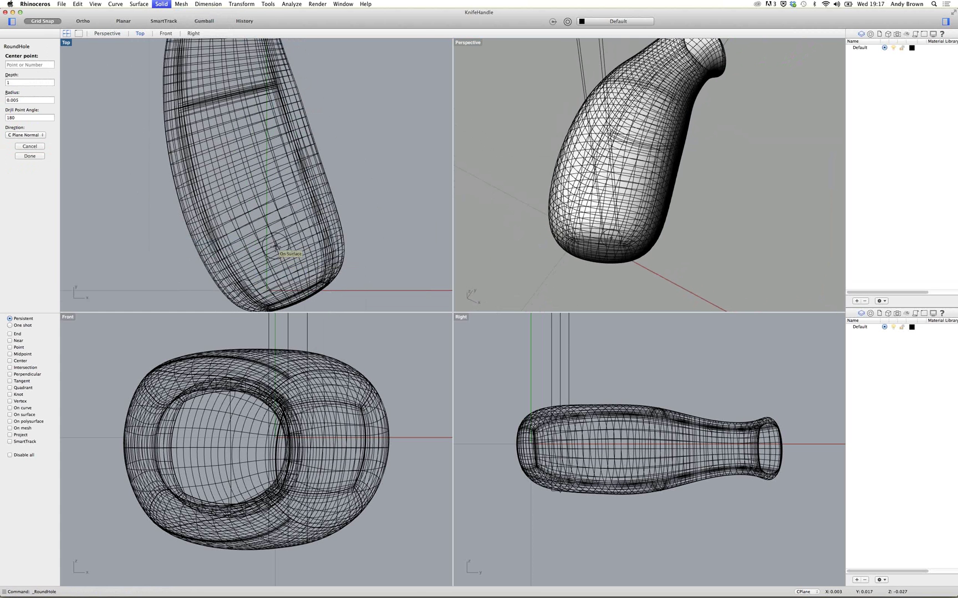
left_click(274, 244)
right_click(531, 213)
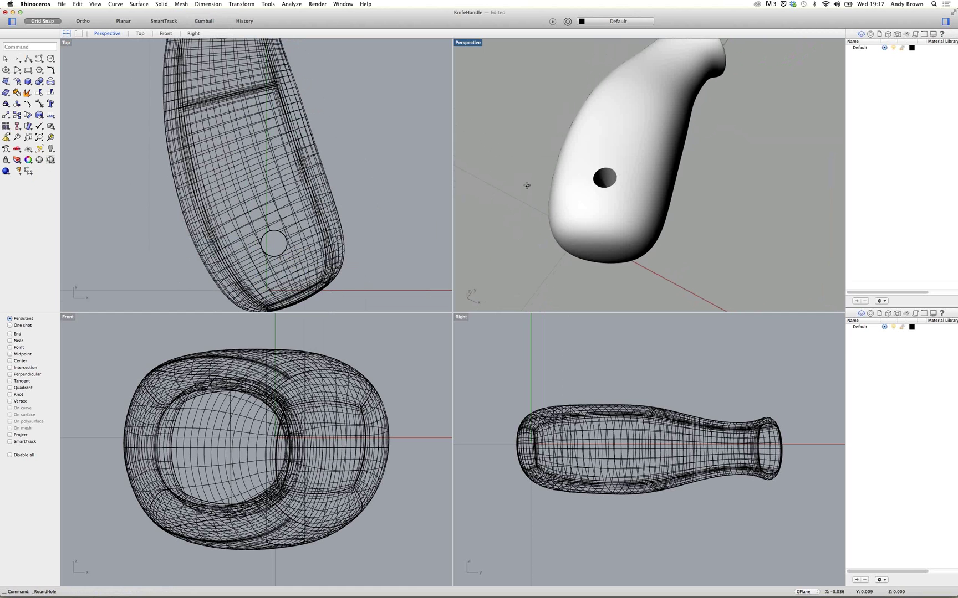
mouse_move(526, 184)
right_mouse_down()
mouse_move(551, 242)
mouse_move(475, 166)
mouse_move(512, 182)
right_mouse_up()
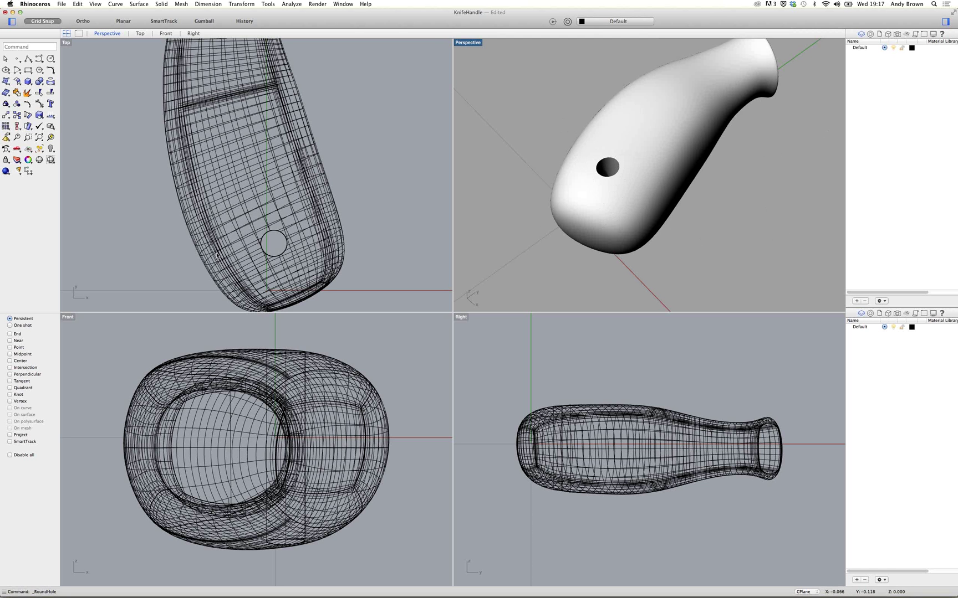
Quit Rhinoceros and return to the handle scene in MODO.
left_click(37, 4)
left_click(39, 77)
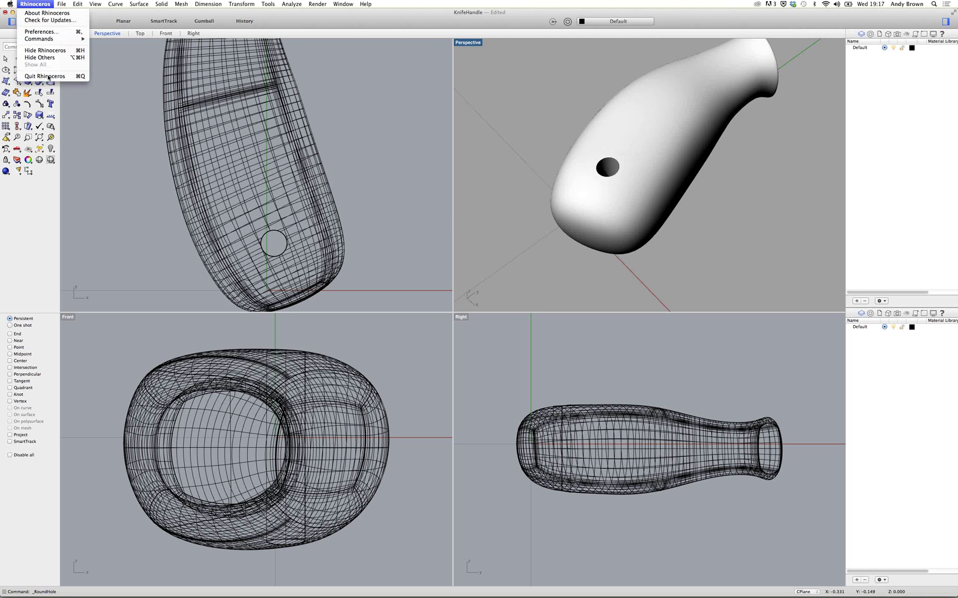
left_click(444, 111)
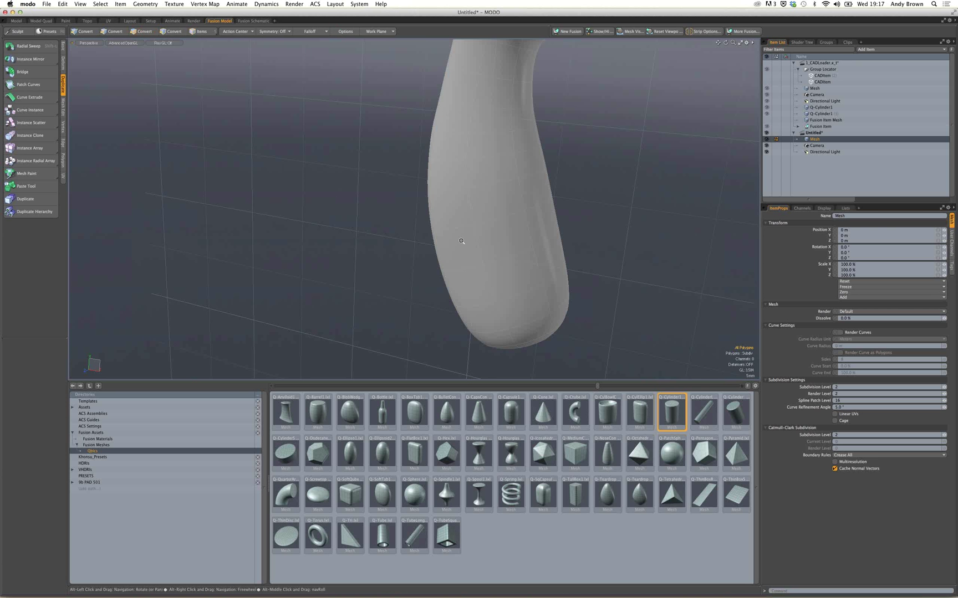
left_click_drag(466, 241, 340, 270, "alt")
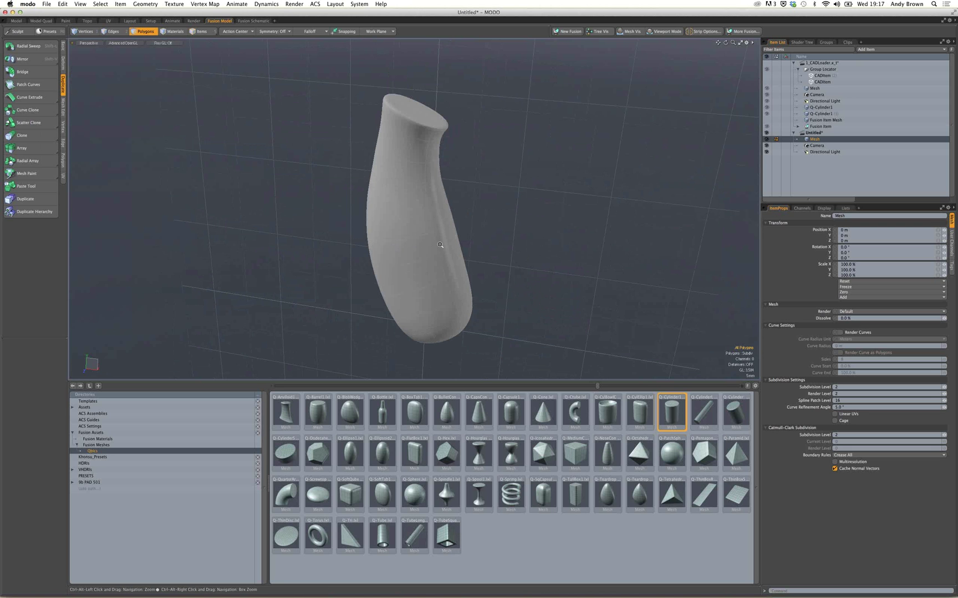
left_click_drag(445, 244, 427, 244, "ctrl+alt")
Open 2_SUBD_Modelling.lxo from the NOVEDGE folder, fit the car to the view and switch to the Model layout.
left_click(46, 4)
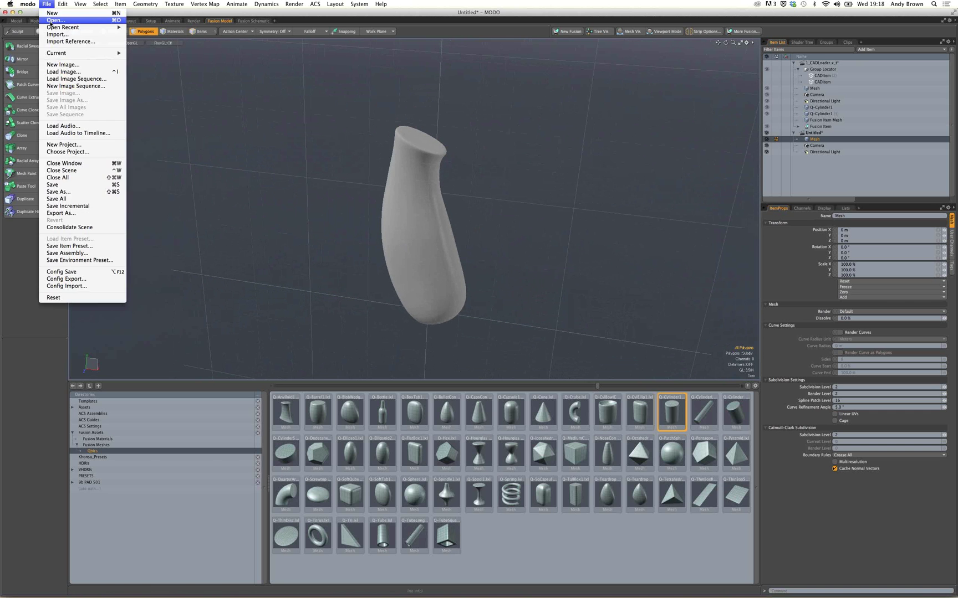
left_click(71, 62)
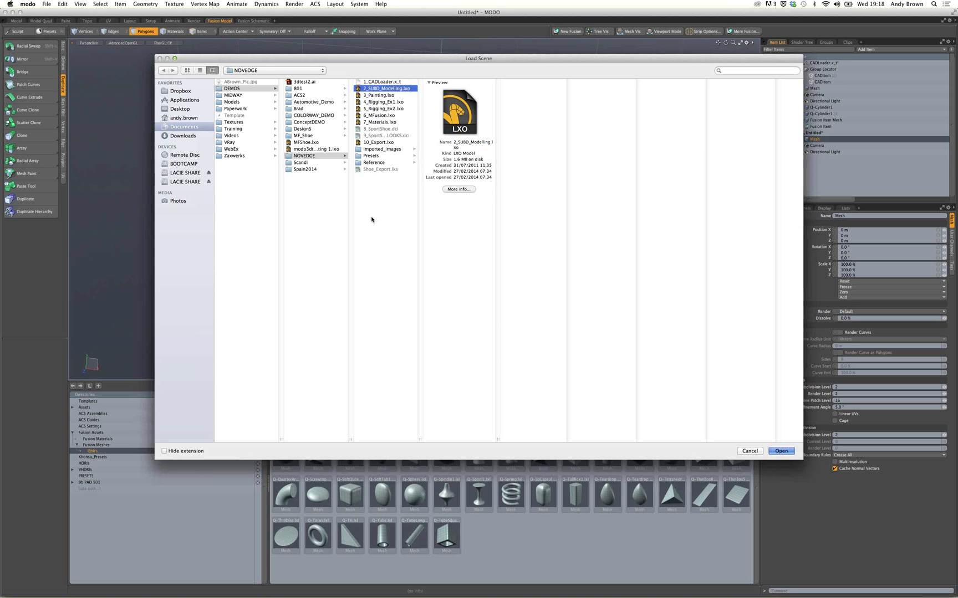
key("Return")
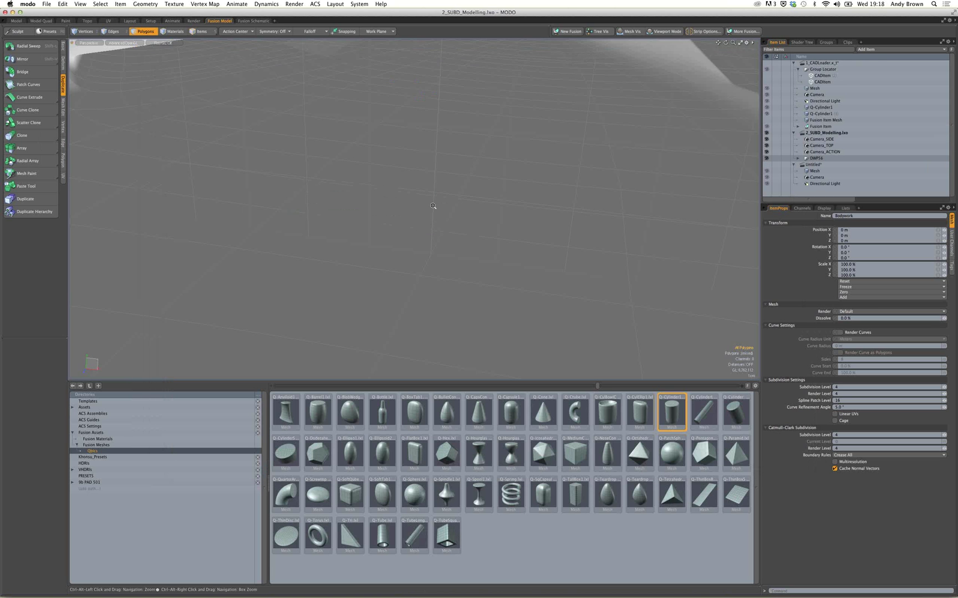
left_click_drag(371, 216, 216, 154, "ctrl+alt")
key("a")
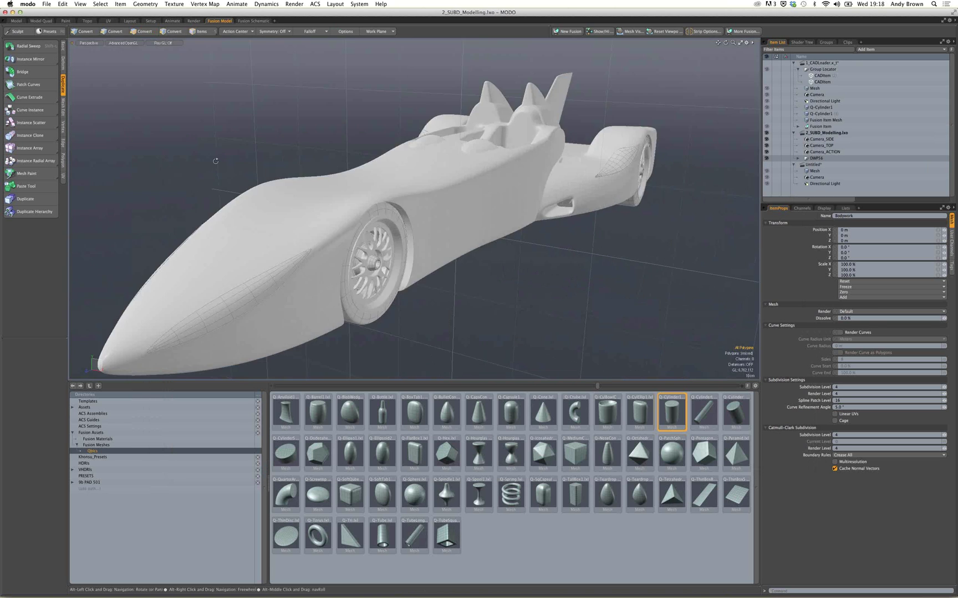
left_click(16, 20)
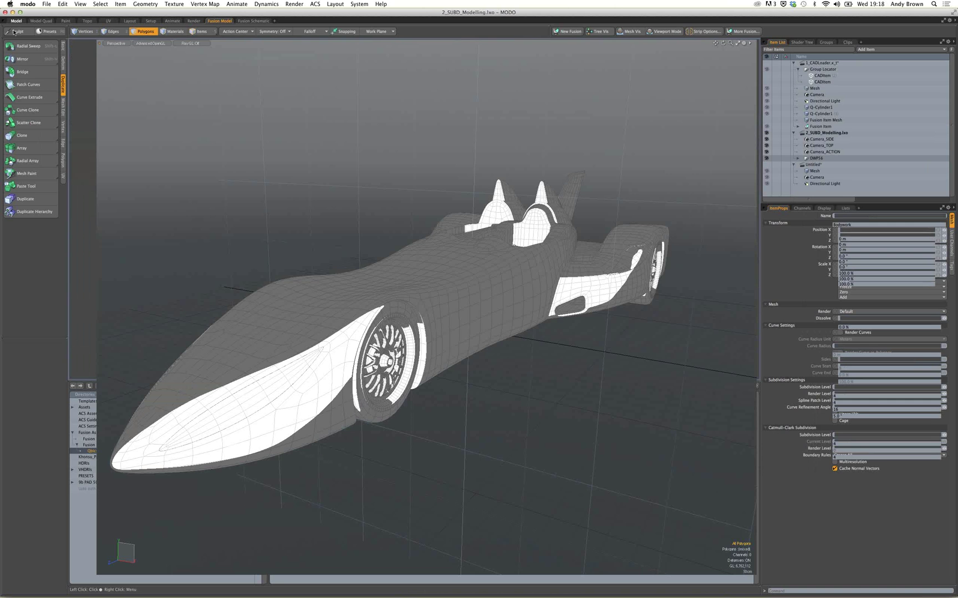
Examine the subdivision car's bodywork and front wheel from close up and as a whole.
left_click_drag(326, 248, 472, 270, "alt")
scroll(467, 345, "up", 5)
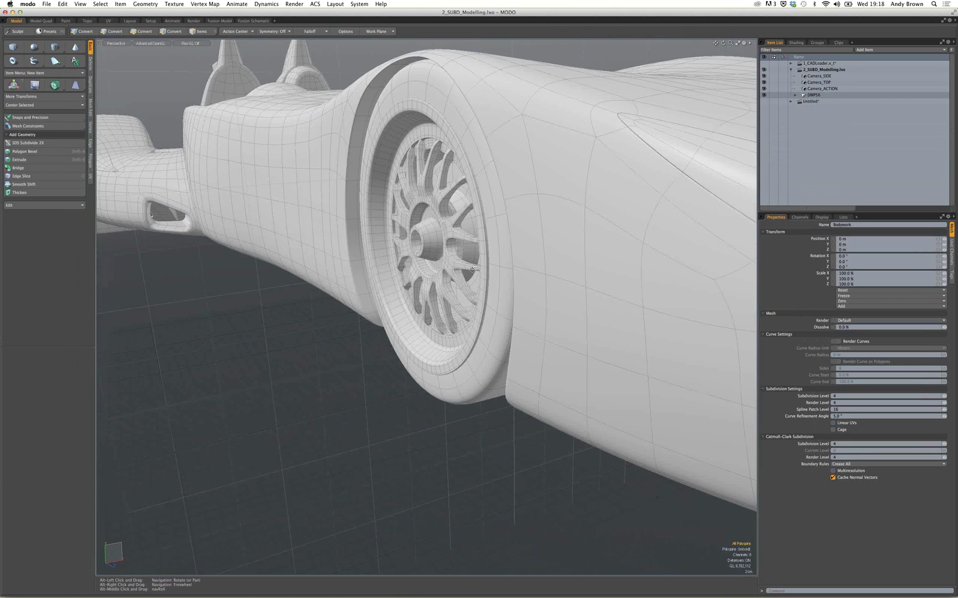
left_click_drag(472, 270, 447, 334, "alt+shift")
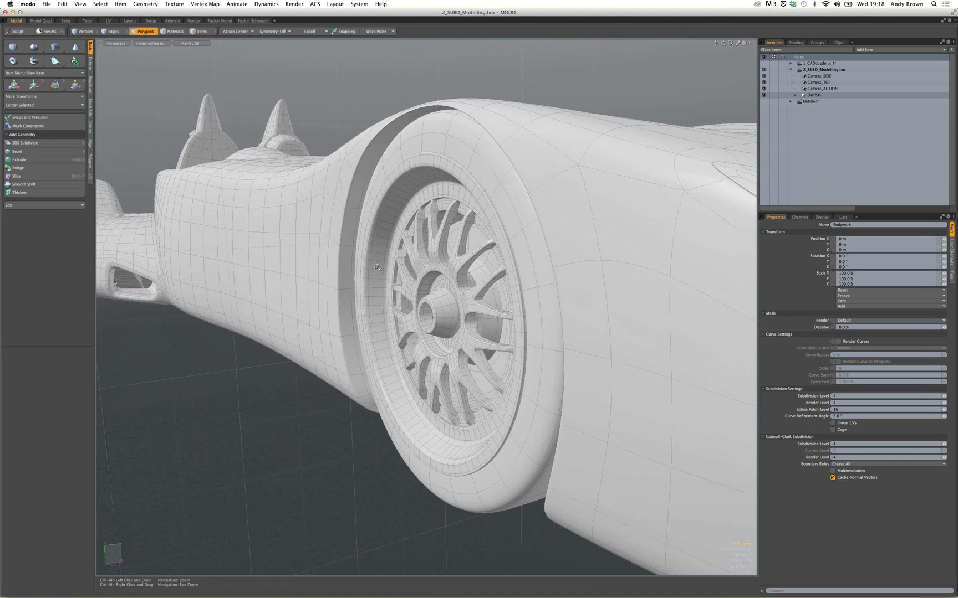
left_click_drag(377, 267, 345, 301, "ctrl+alt")
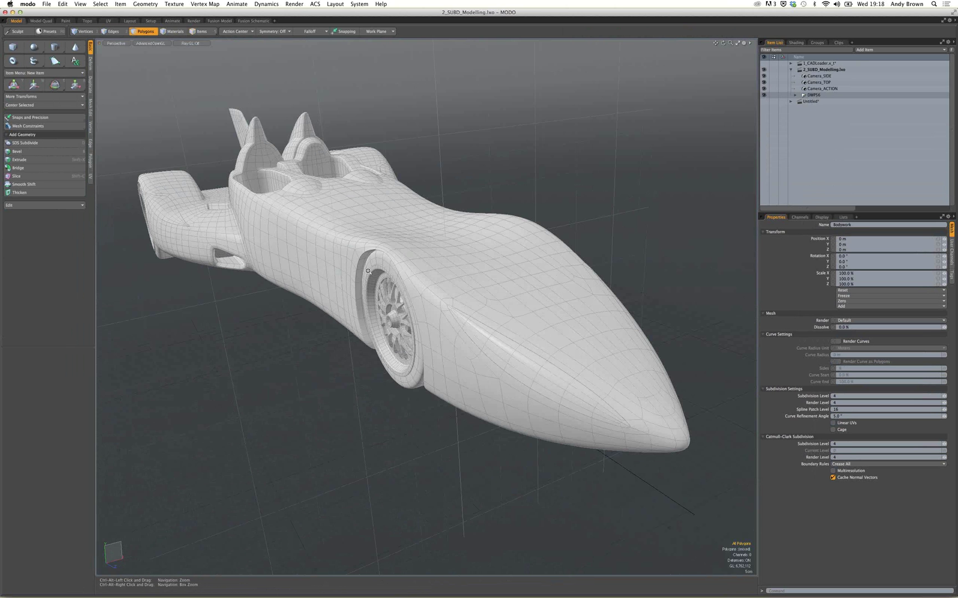
left_click_drag(368, 271, 405, 384, "ctrl+alt")
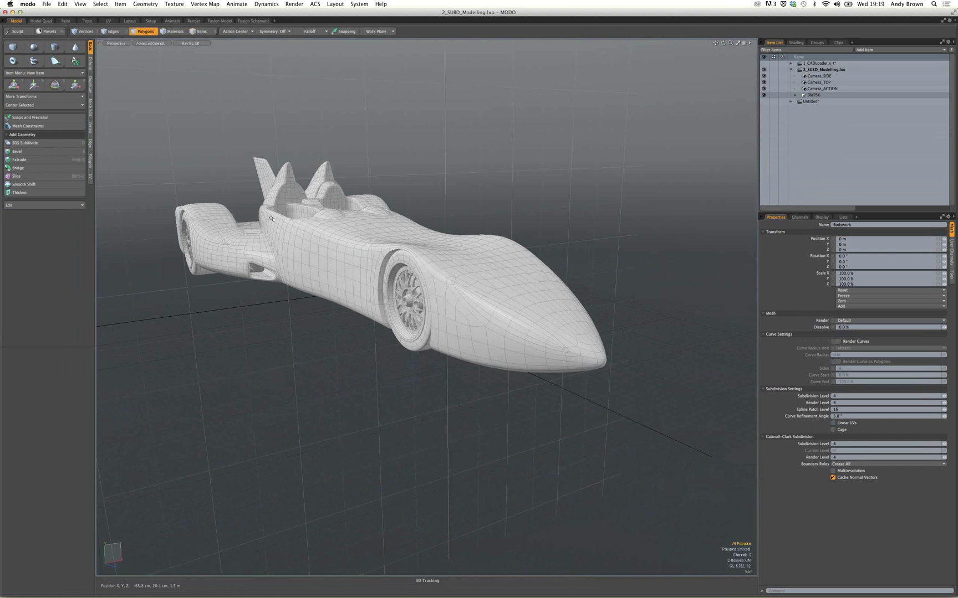
key("alt")
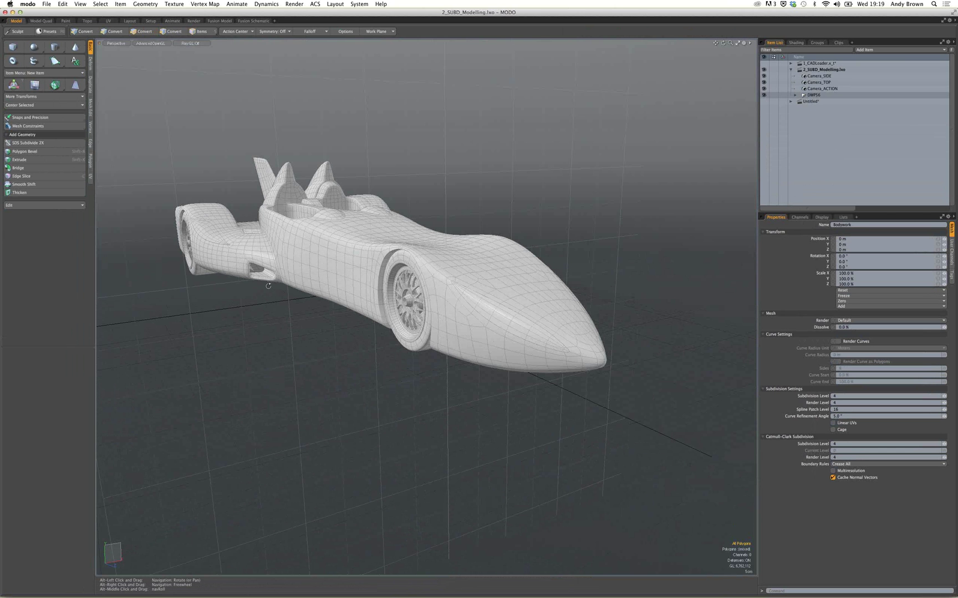
left_click_drag(269, 286, 274, 267, "alt")
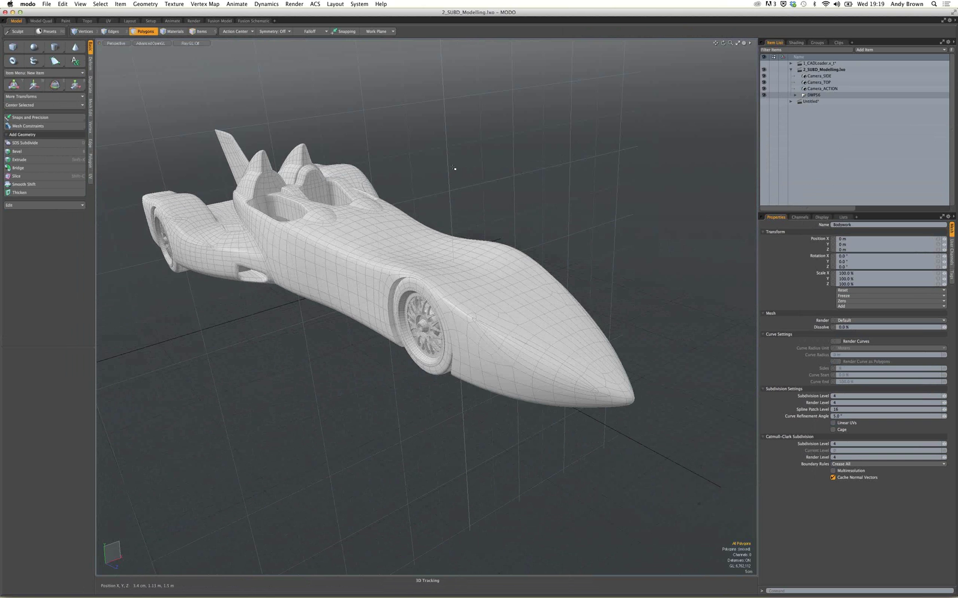
Close the 2_SUBD_Modelling, untitled handle and 1_CADLoader scenes, discarding the unsaved changes to 1_CADLoader.
left_click(46, 4)
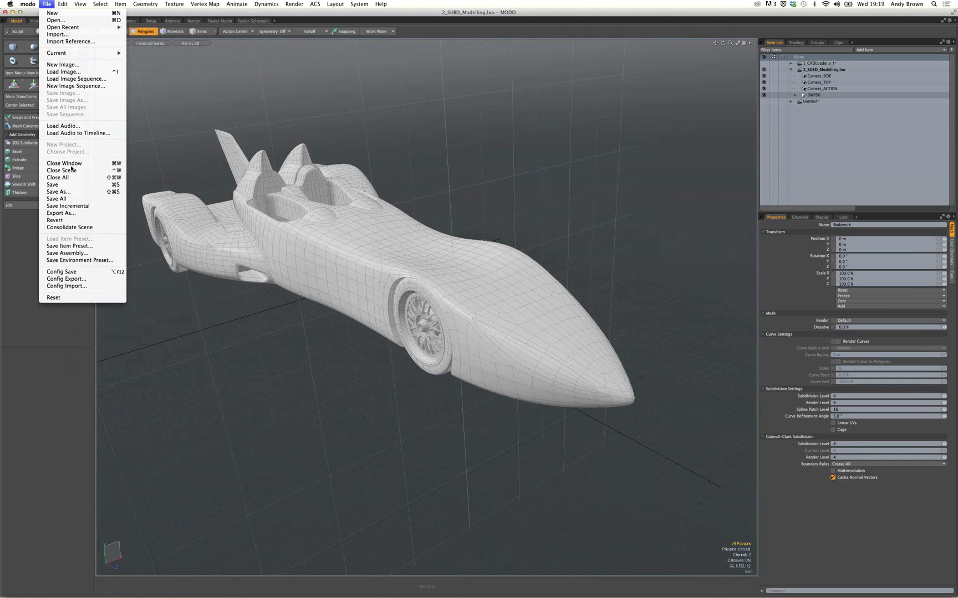
left_click(72, 171)
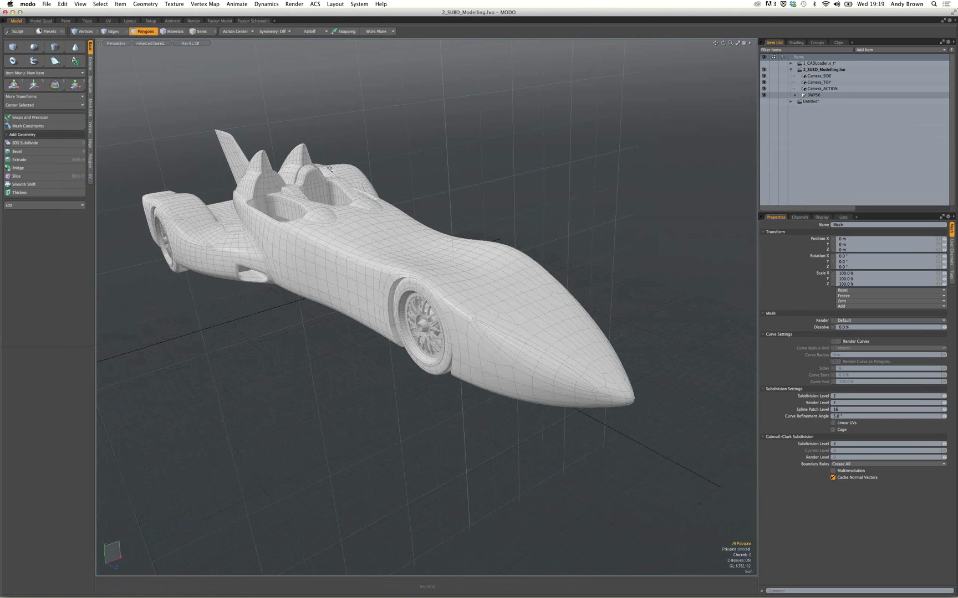
left_click(47, 4)
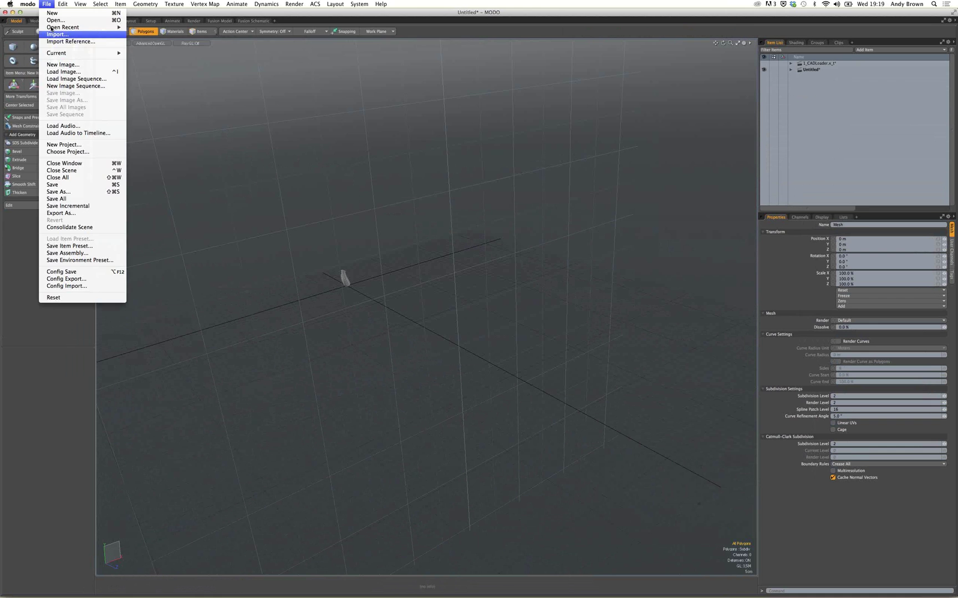
left_click(86, 171)
left_click(78, 171)
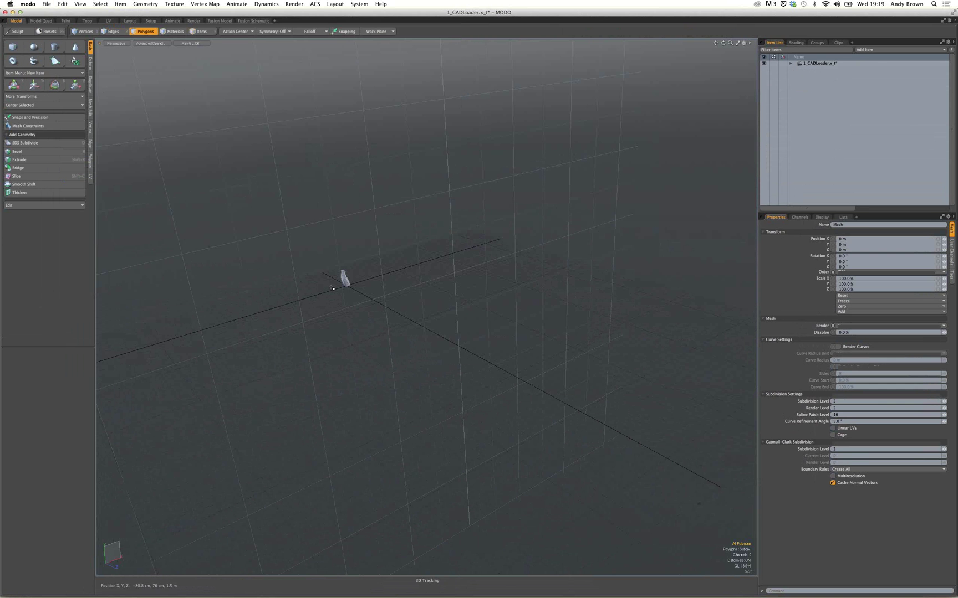
left_click(47, 4)
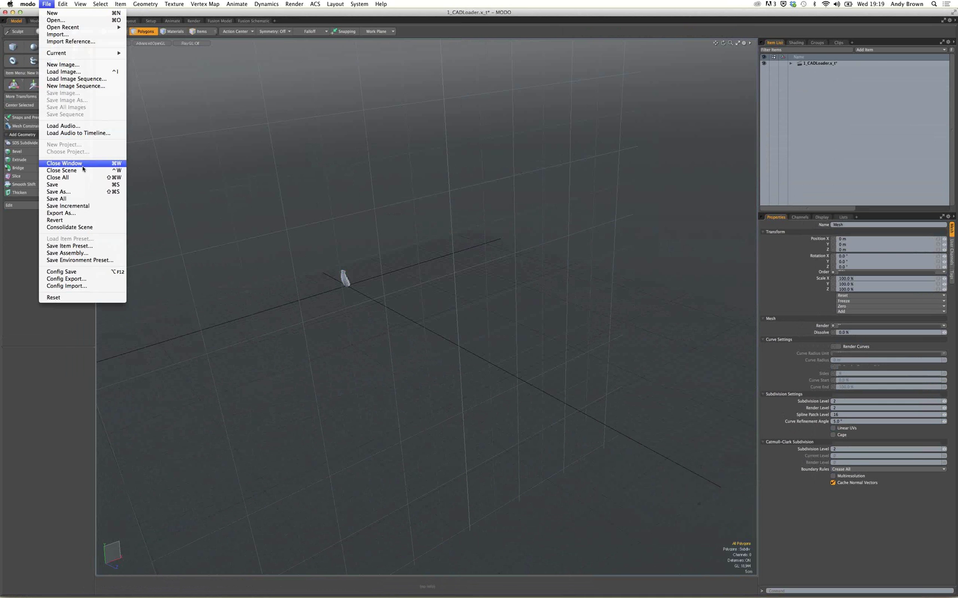
left_click(78, 170)
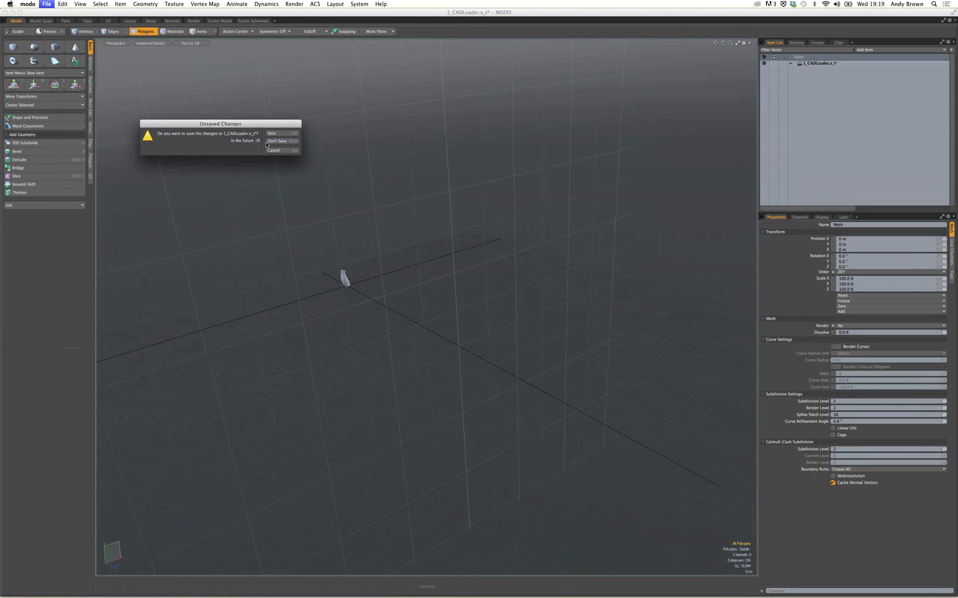
left_click(280, 139)
Open 4_Rigging_Ex1.lxo from the NOVEDGE folder and switch to item selection mode.
left_click(46, 3)
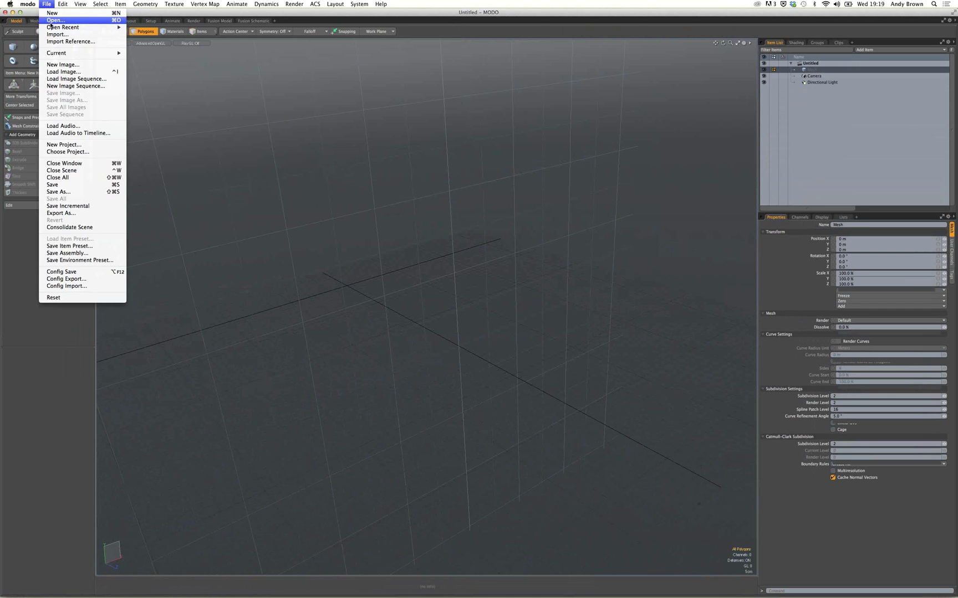
left_click(49, 22)
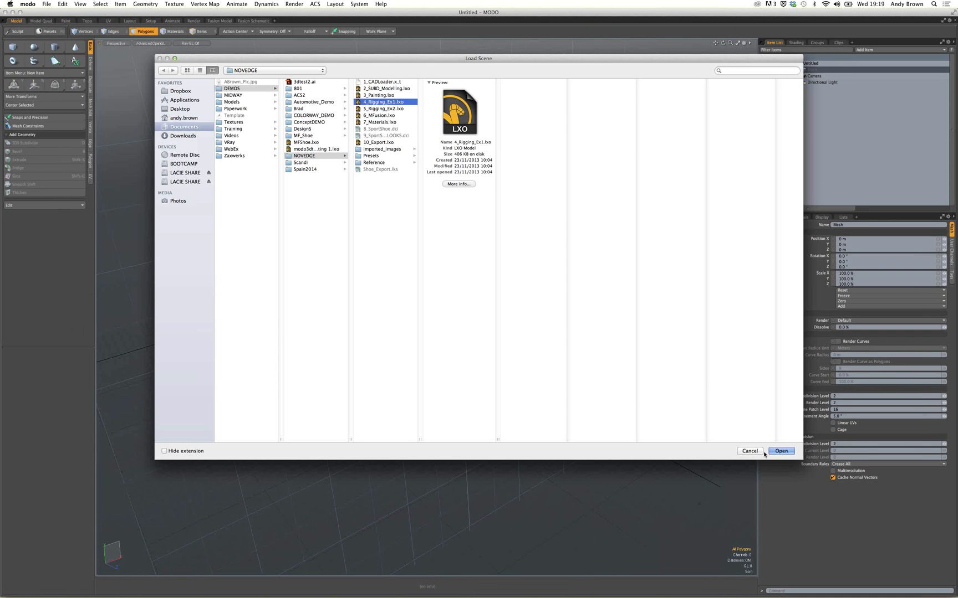
left_click(779, 451)
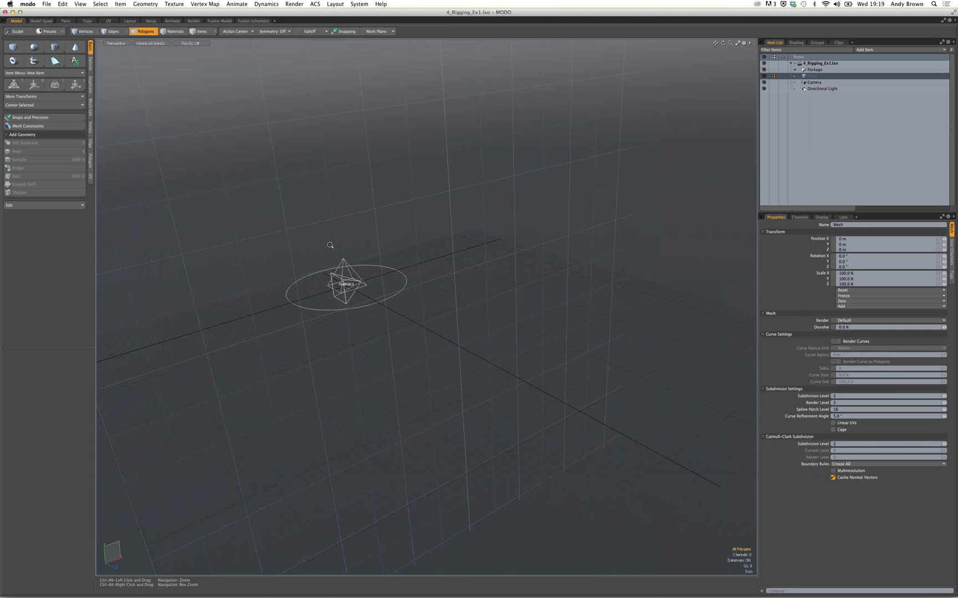
left_click_drag(331, 245, 296, 235, "ctrl+alt")
left_click_drag(357, 282, 470, 320, "alt+shift")
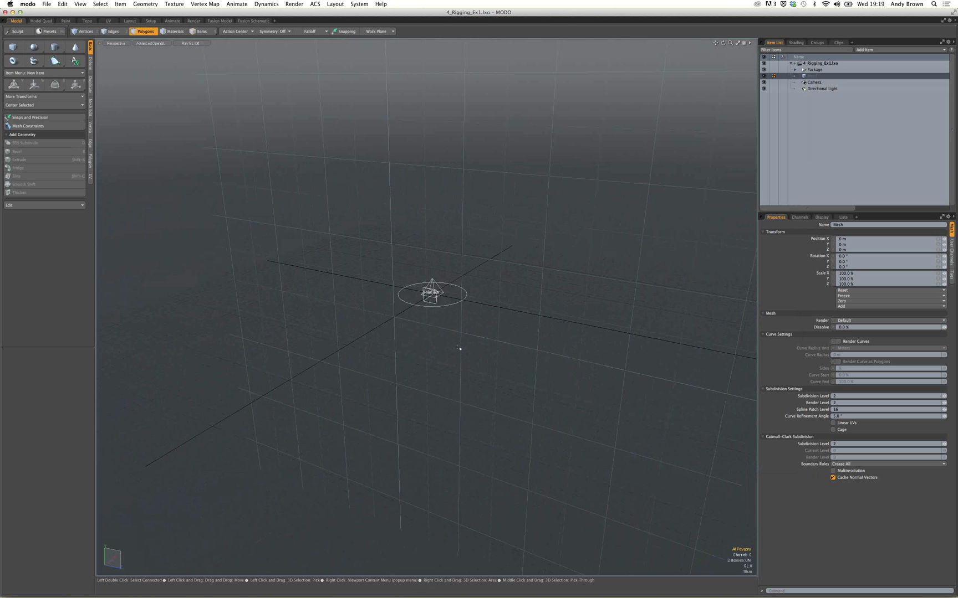
key("alt+shift")
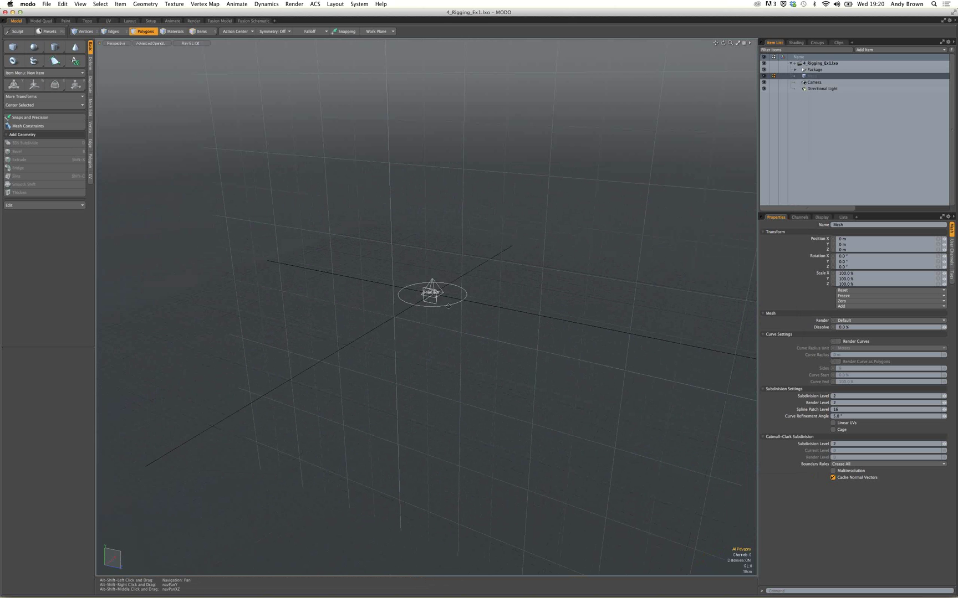
left_click_drag(448, 306, 365, 299, "alt+shift")
key("5")
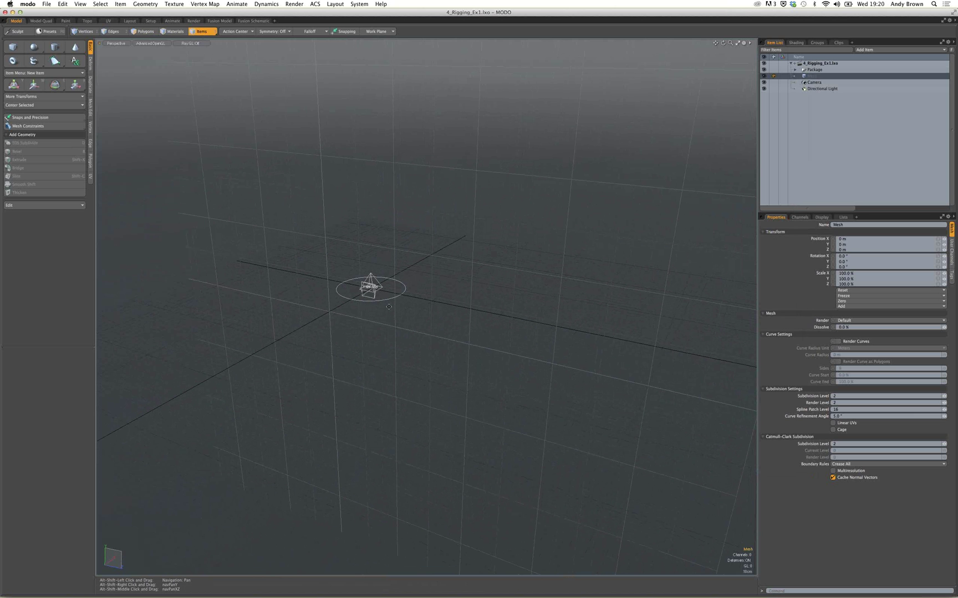
Select the Controller and adjust its front axle location, then set wheel base 3.5 m, wheel arch diameter 44.5 cm and width 2.42 m.
left_click_drag(388, 306, 388, 311, "alt+shift")
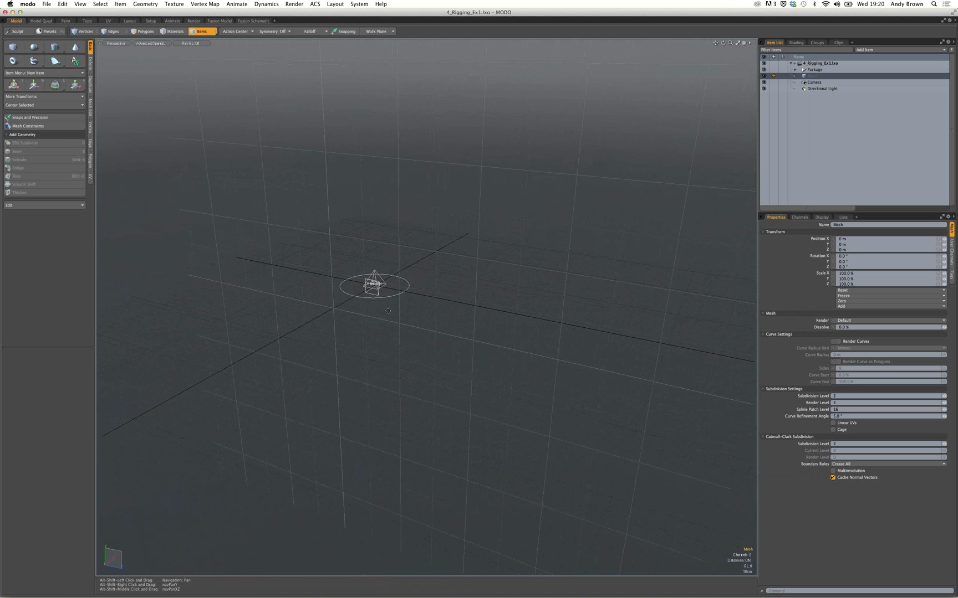
left_click(388, 298)
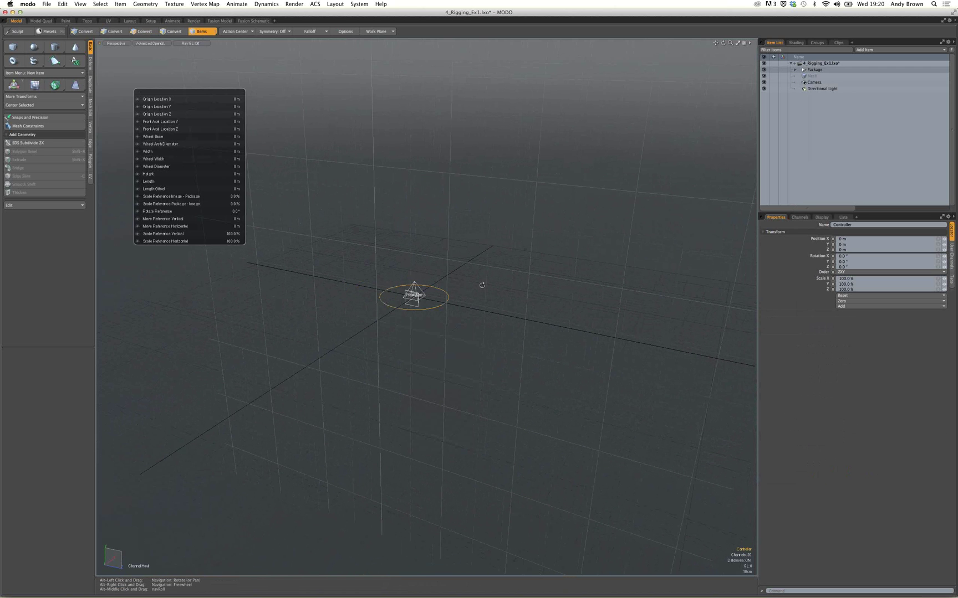
mouse_move(166, 124)
left_mouse_down()
mouse_move(192, 124)
mouse_move(157, 129)
left_mouse_up()
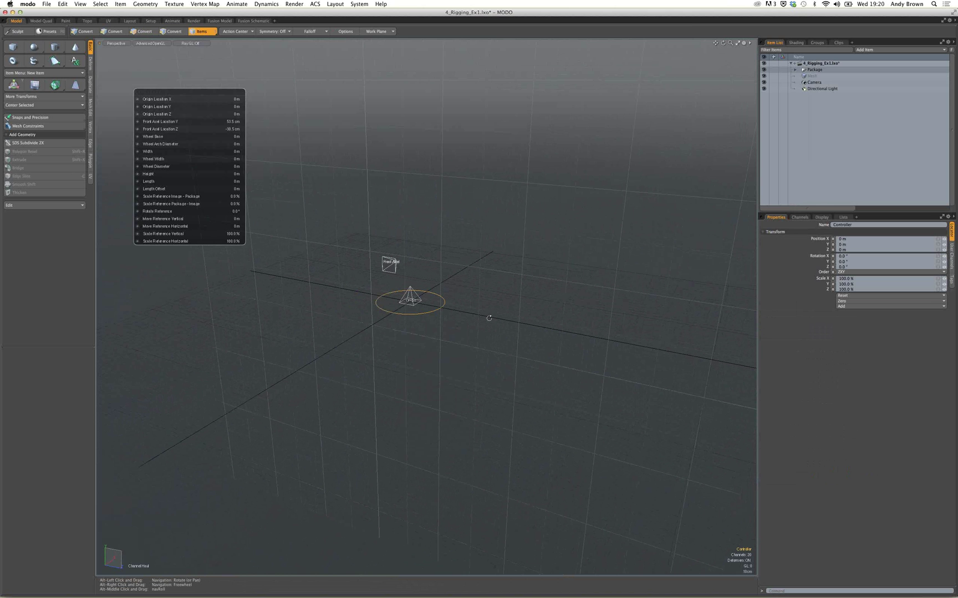
left_click_drag(489, 318, 503, 351, "alt")
left_click_drag(153, 137, 177, 152)
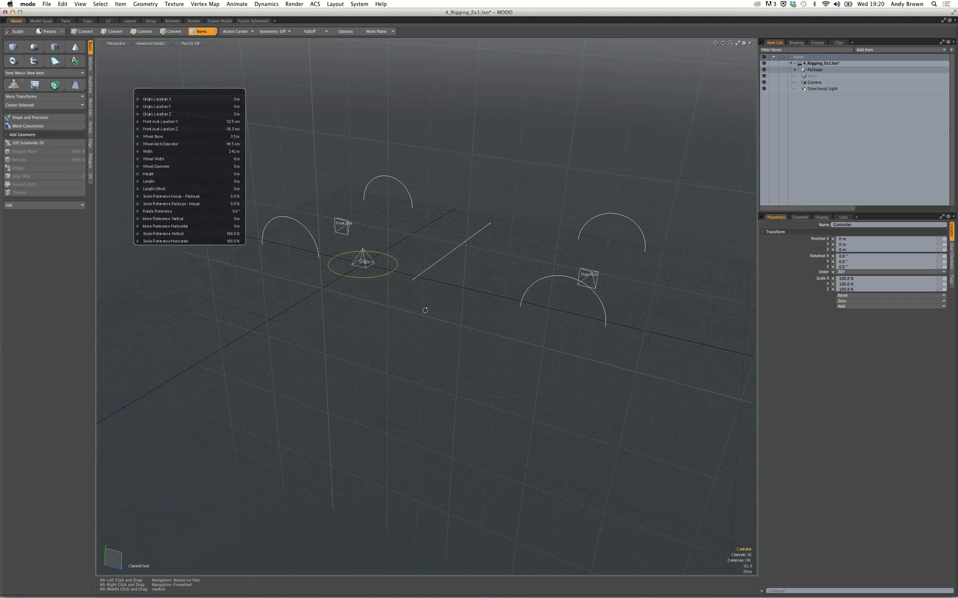
Set the Controller's wheel width to 26.5 cm, and adjust its wheel diameter, height, 5.215 m length and length offset to form the package.
left_click_drag(425, 311, 416, 318, "alt")
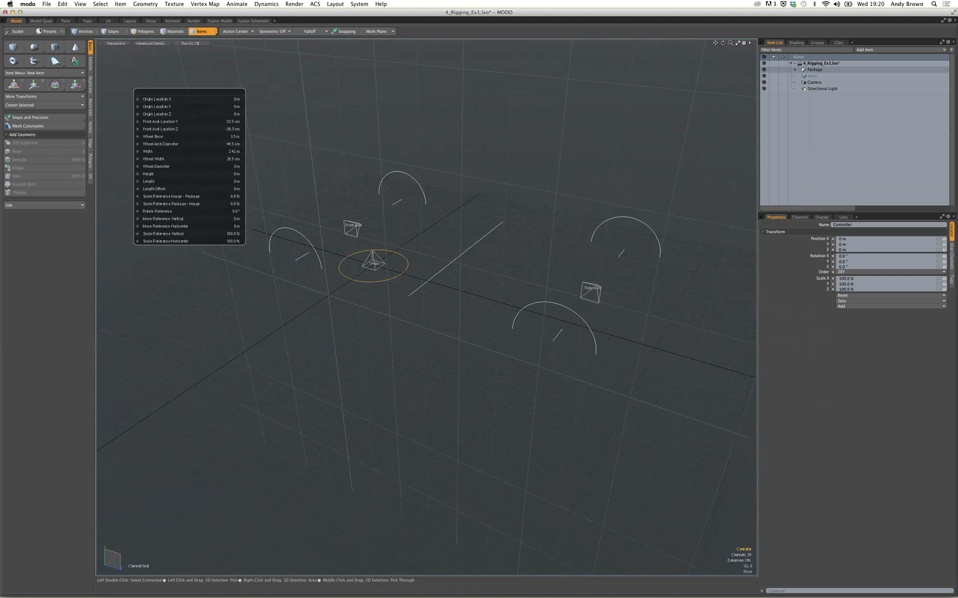
left_click_drag(157, 167, 203, 167)
left_click_drag(157, 174, 180, 181)
mouse_move(426, 335)
left_mouse_down("alt+shift")
mouse_move(427, 356)
mouse_move(419, 342)
left_mouse_up("alt+shift")
left_click_drag(155, 189, 150, 189)
Try raising the Controller's Scale Reference Image - Package channel, and reset it to 0 %.
left_click_drag(155, 196, 176, 196)
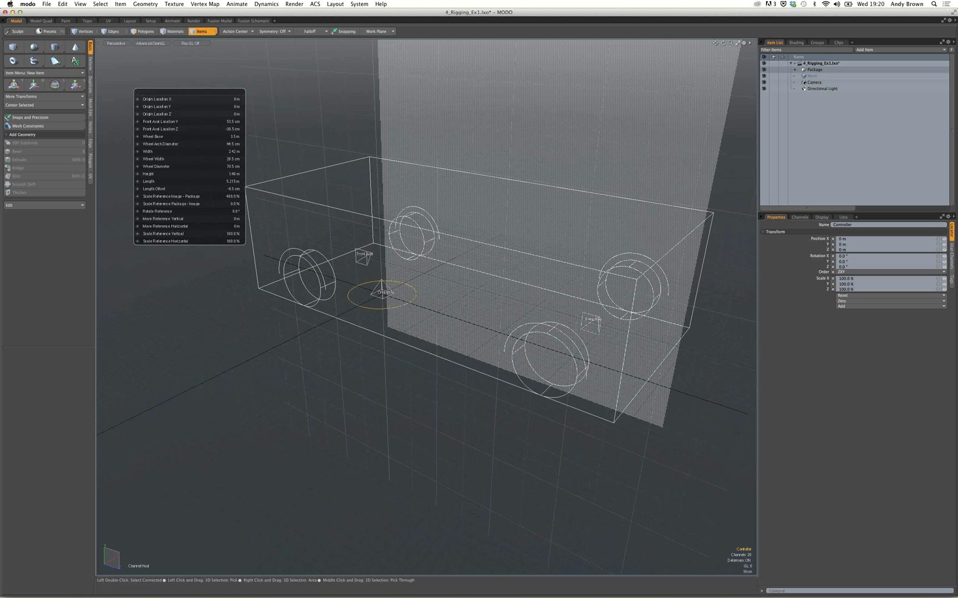
left_click(232, 197)
type("10")
key("Return")
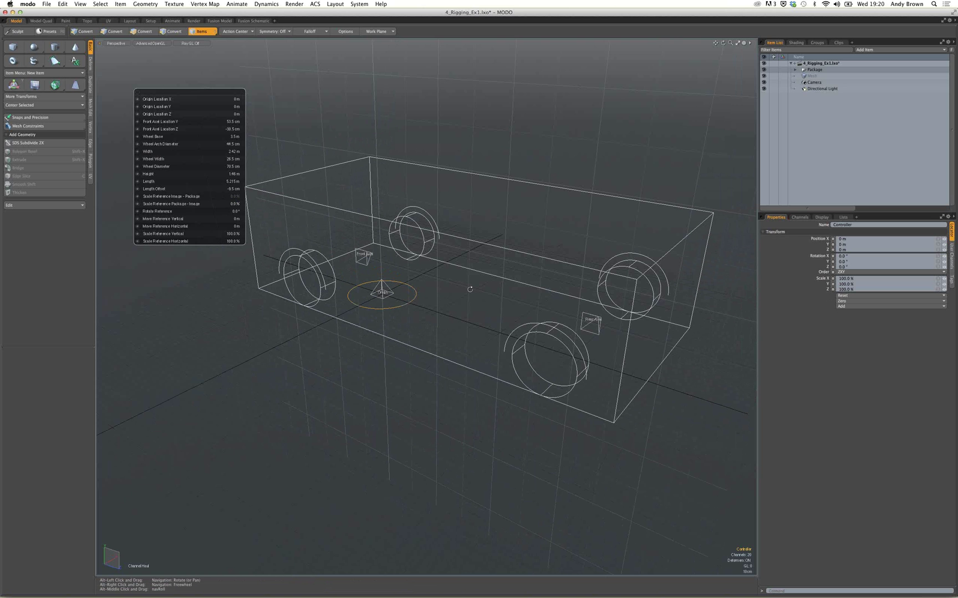
Examine the car package's bounding box, wheels, wheel arches and axle locators from several angles.
left_click_drag(470, 289, 469, 370, "alt")
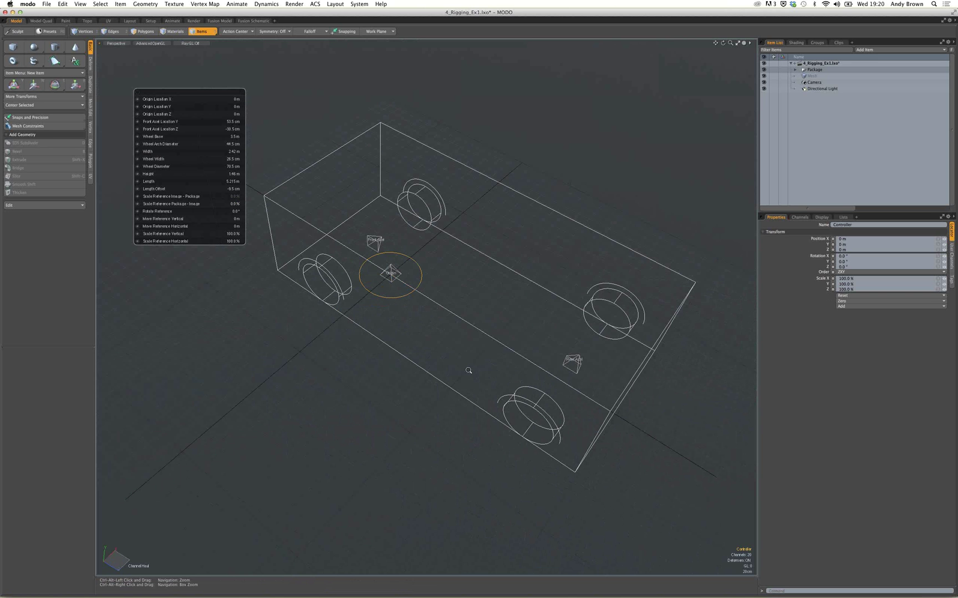
left_click_drag(468, 370, 462, 347, "alt")
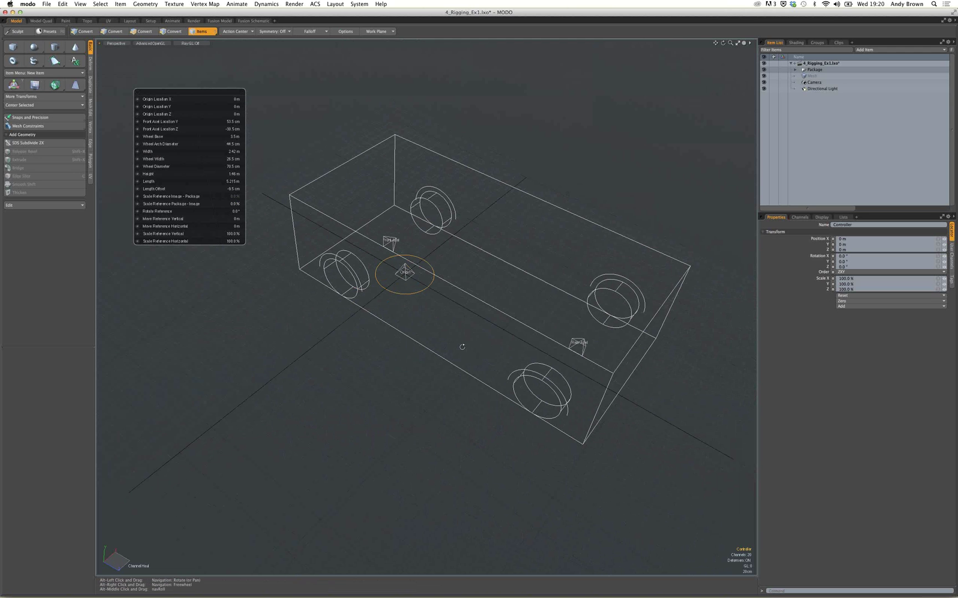
left_click_drag(463, 347, 547, 381, "alt")
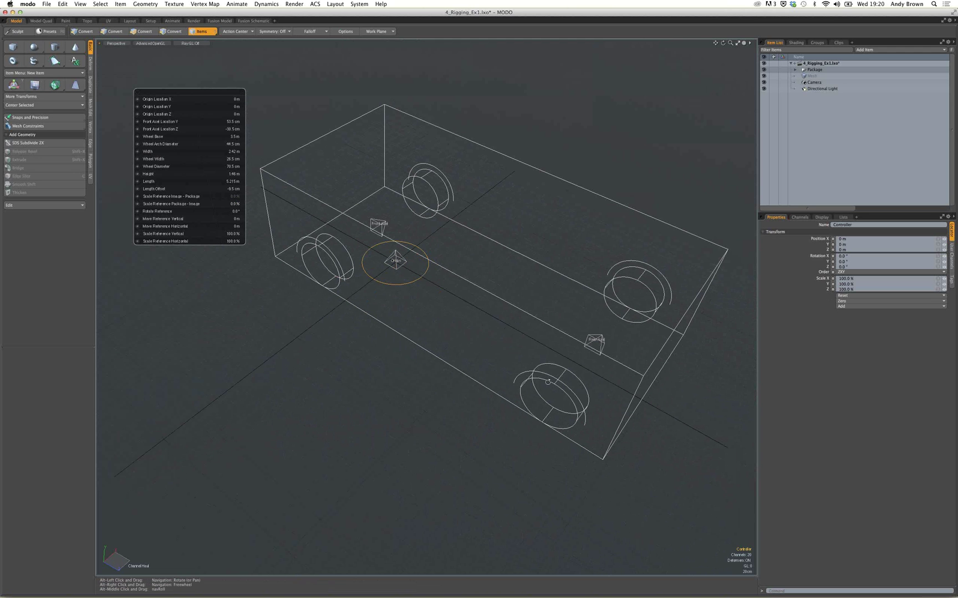
left_click_drag(548, 382, 445, 308, "alt")
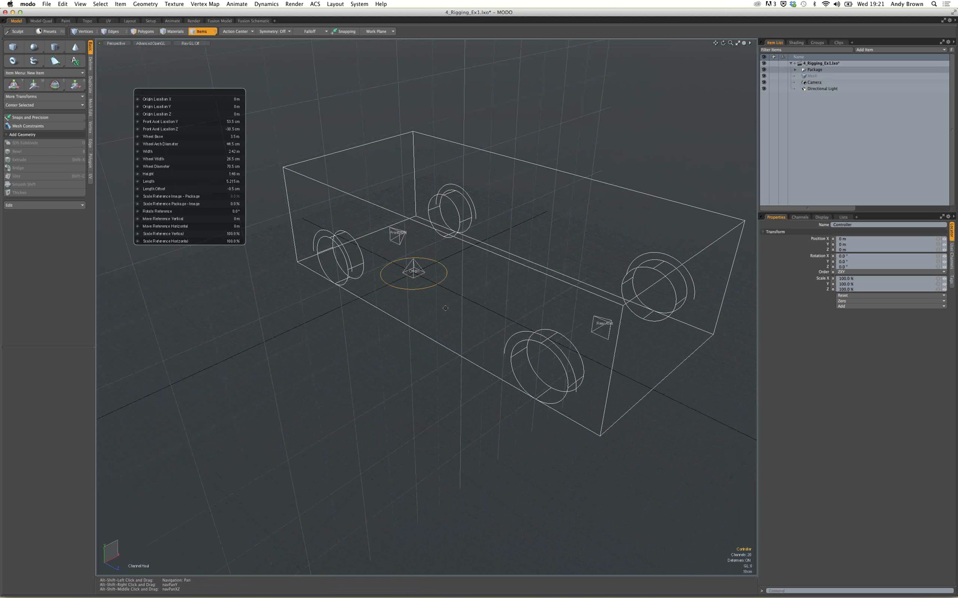
left_click_drag(445, 308, 510, 364, "alt+shift")
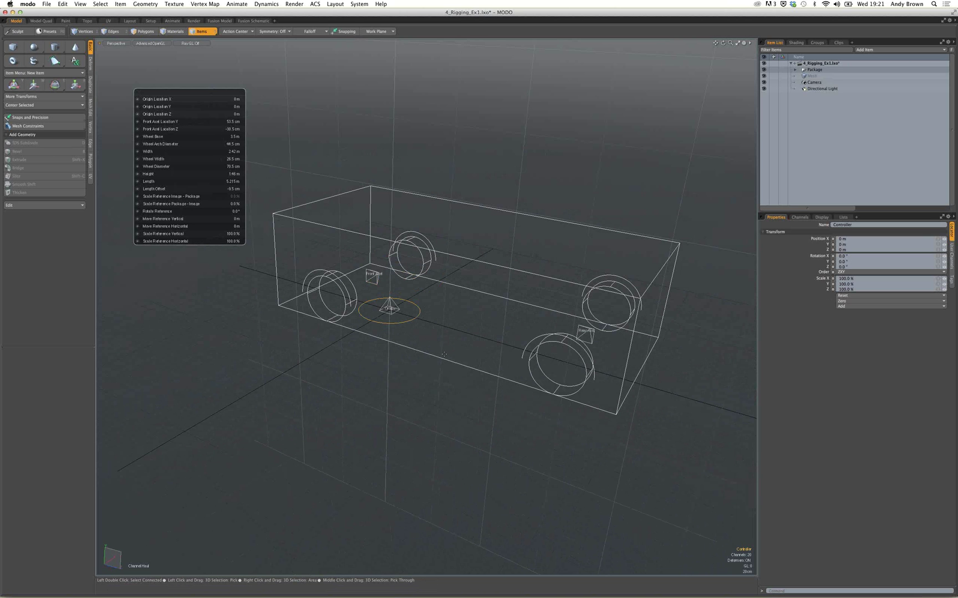
key("alt")
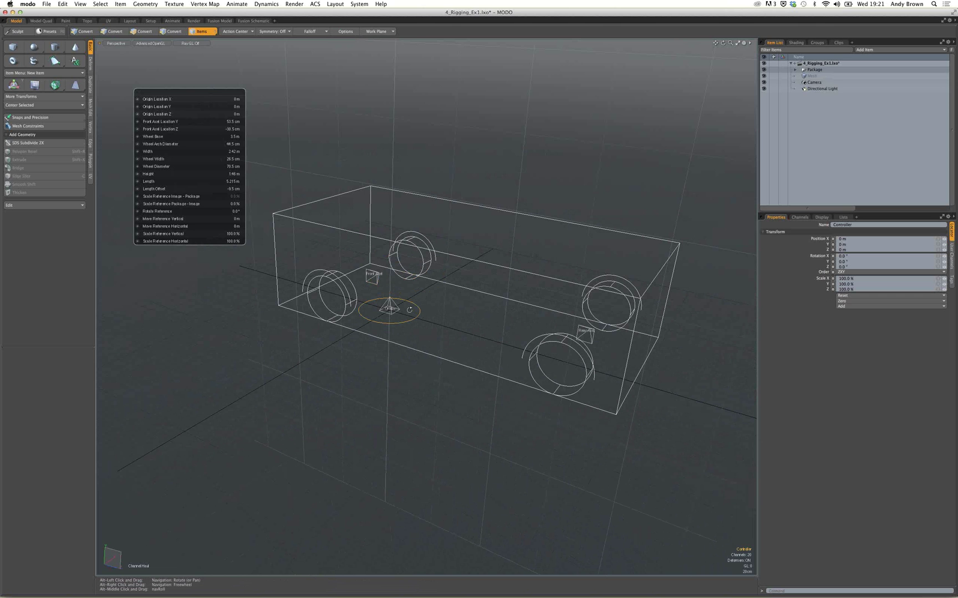
mouse_move(410, 310)
left_mouse_down("alt")
mouse_move(408, 325)
mouse_move(465, 328)
mouse_move(411, 311)
left_mouse_up("alt")
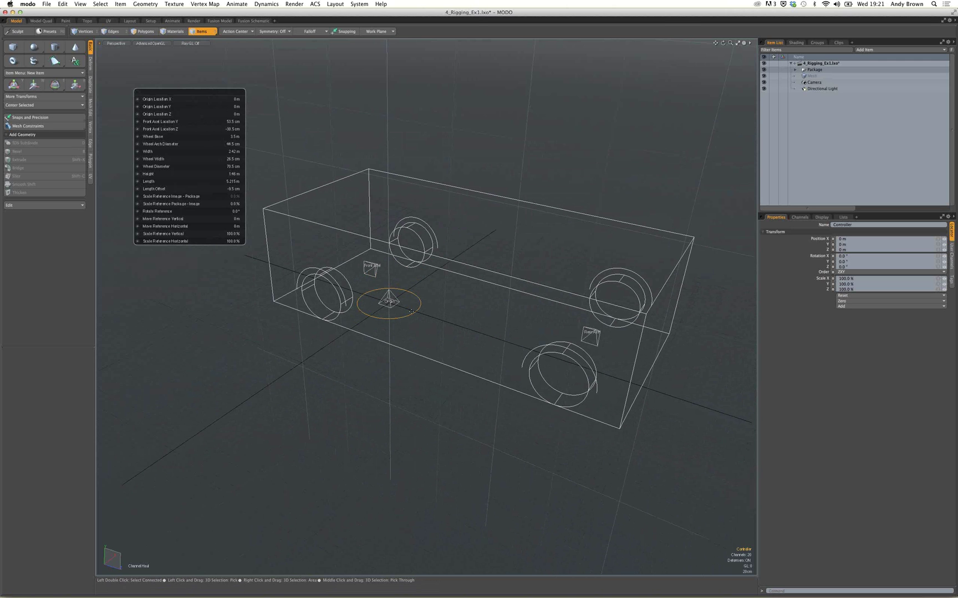
Deselect the Controller, expand the Package group and make the CANVAS car body visible.
left_click(164, 253)
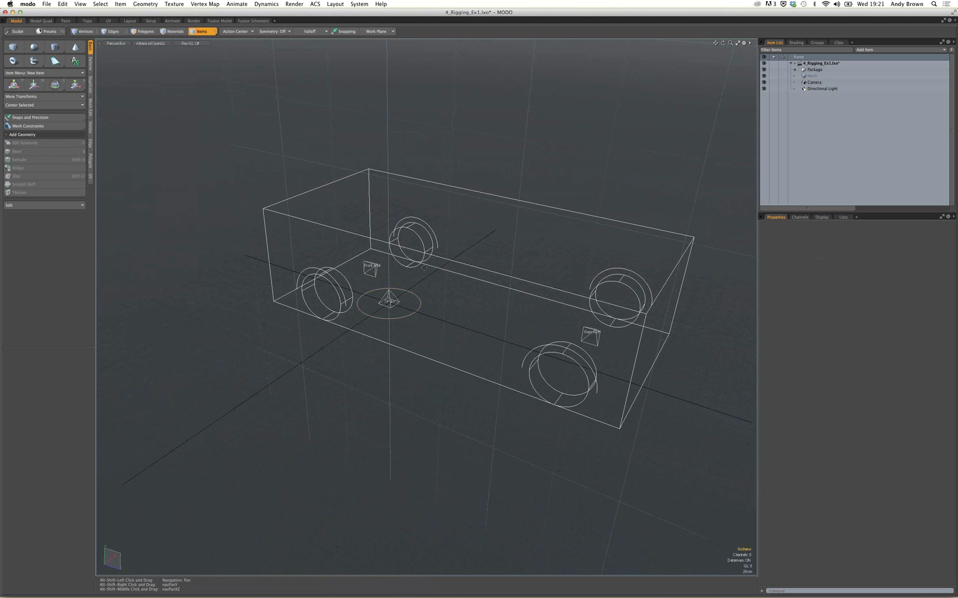
left_click_drag(424, 268, 414, 260, "alt+shift")
left_click(794, 70)
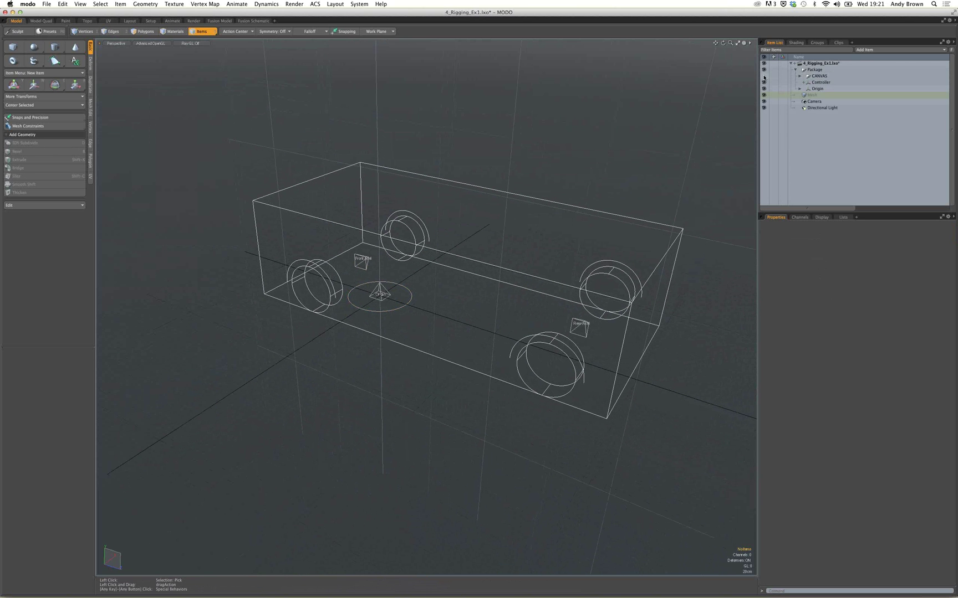
left_click(765, 76)
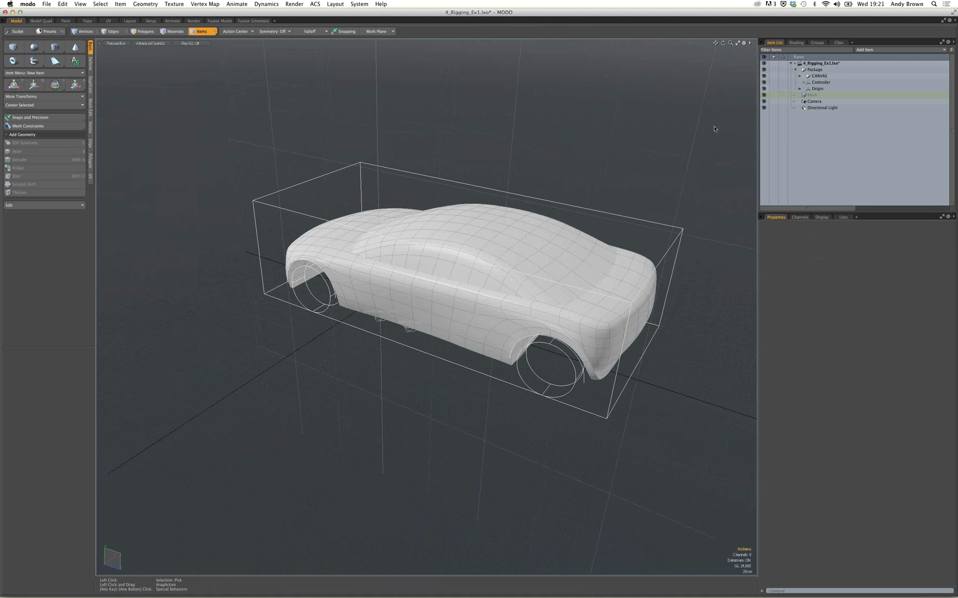
Reselect the Controller and reduce the car's width and wheel arch diameter while viewing the body from above and behind.
left_click_drag(467, 253, 465, 237, "alt+shift")
left_click_drag(549, 344, 468, 311, "alt")
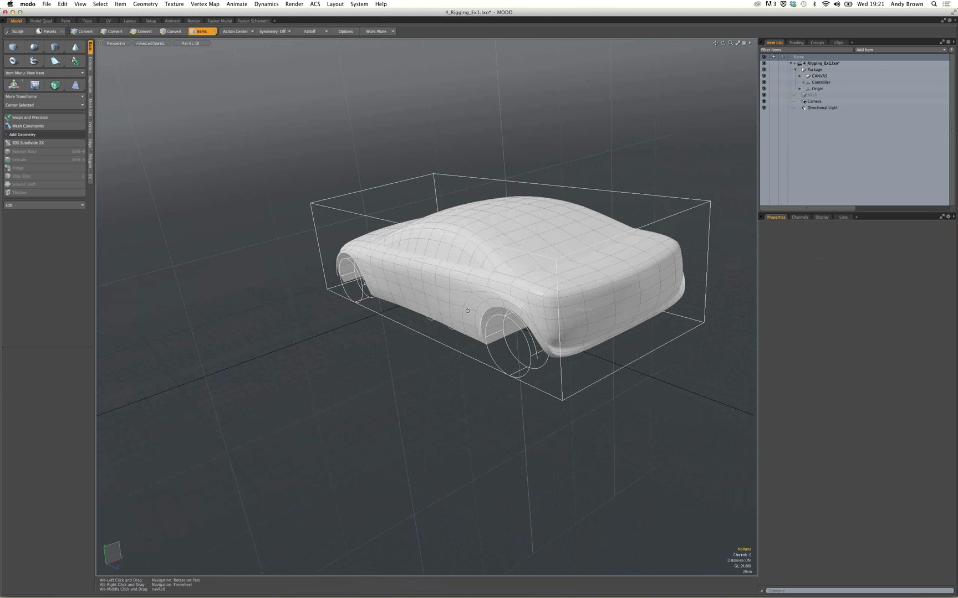
left_click_drag(467, 311, 455, 202, "alt")
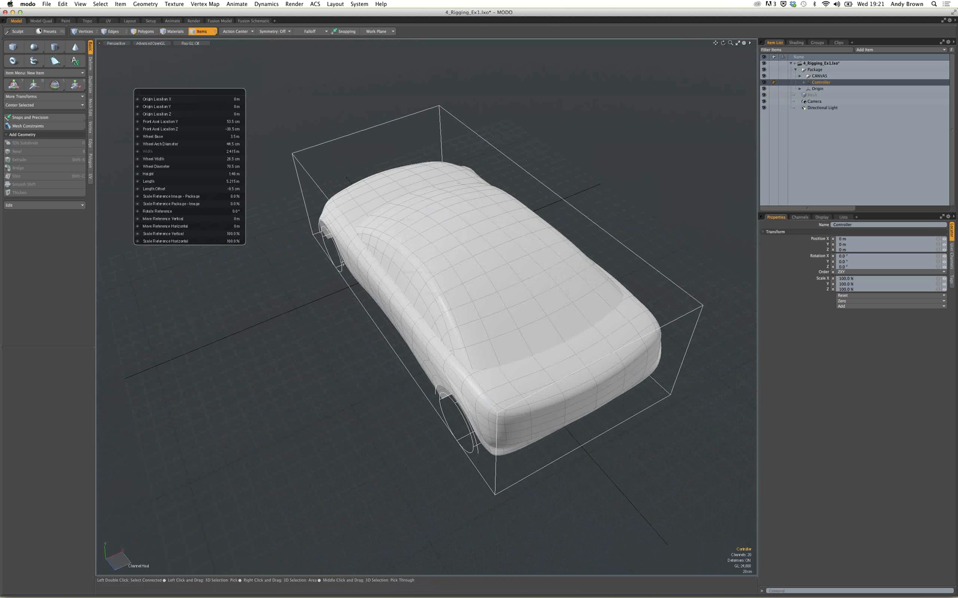
left_click_drag(227, 252, 388, 249, "alt")
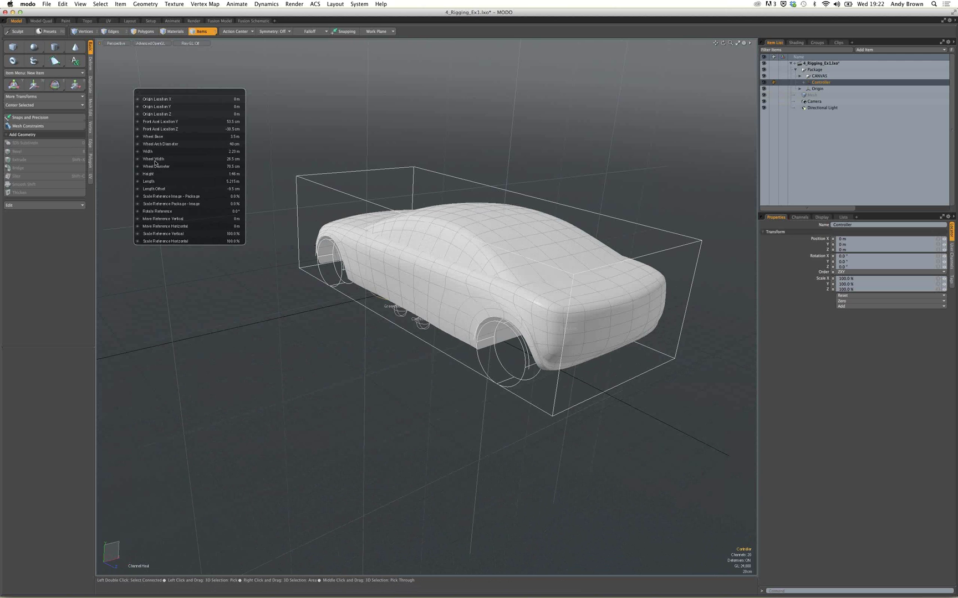
Set the car's wheel width to 27.5 cm and its height to 1.6 m, and readjust the height from a side view.
mouse_move(156, 162)
left_mouse_down()
mouse_move(159, 177)
mouse_move(150, 175)
mouse_move(167, 175)
left_mouse_up()
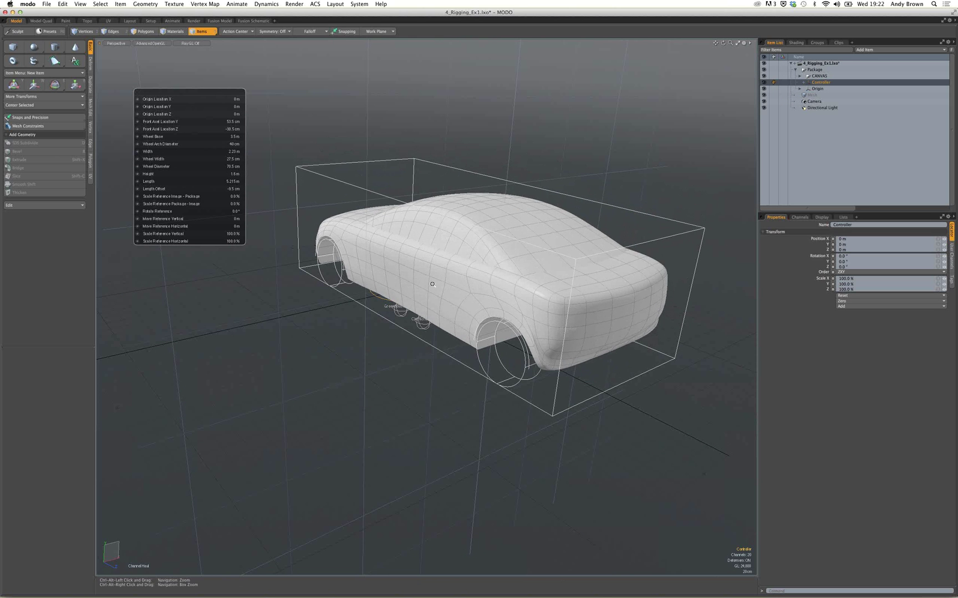
left_click_drag(432, 285, 448, 360, "ctrl+alt")
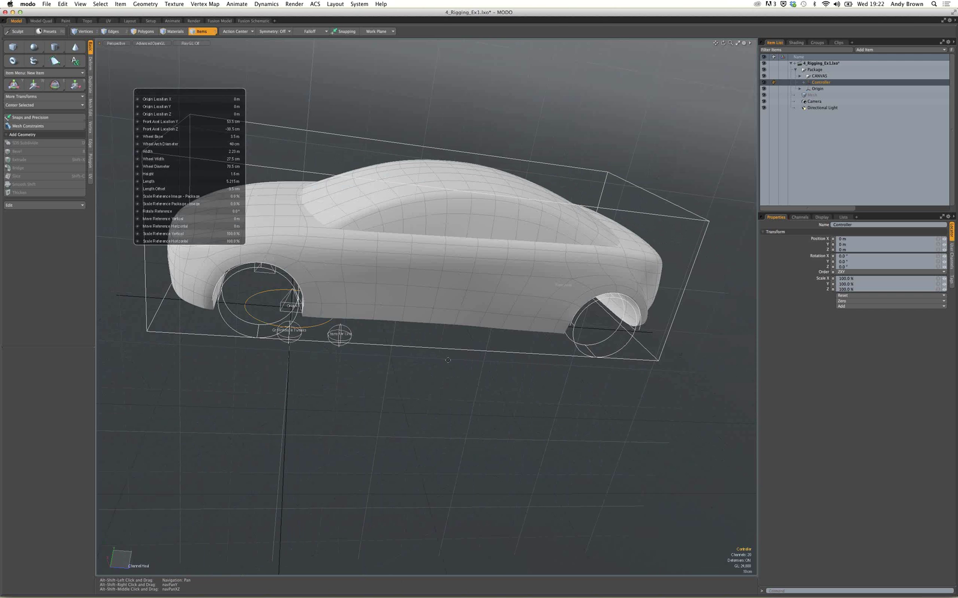
left_click_drag(448, 360, 405, 388, "alt")
left_click_drag(149, 174, 152, 174)
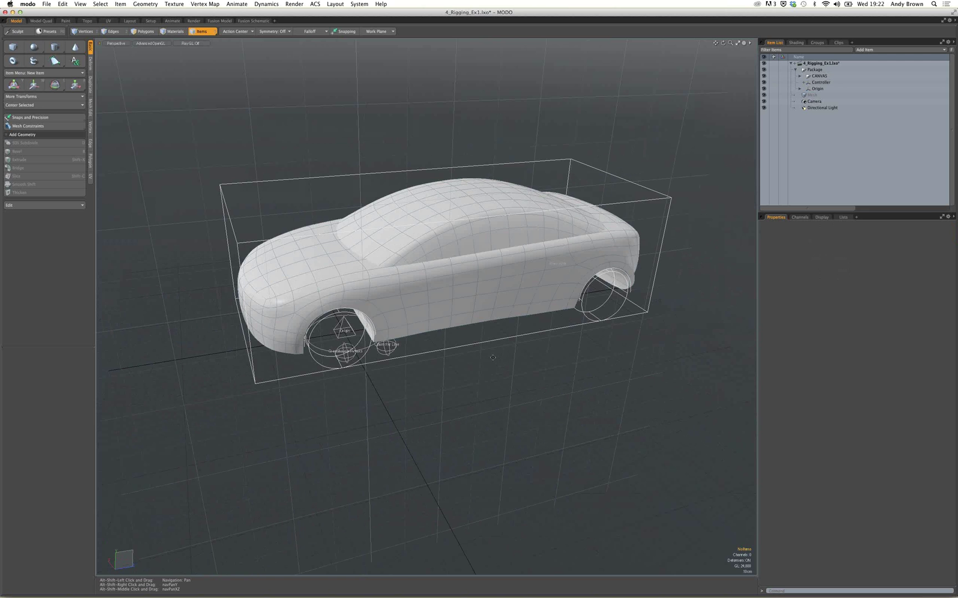
Examine the rigged car body and its package box from the front, side and rear.
left_click_drag(492, 358, 470, 363, "alt+shift")
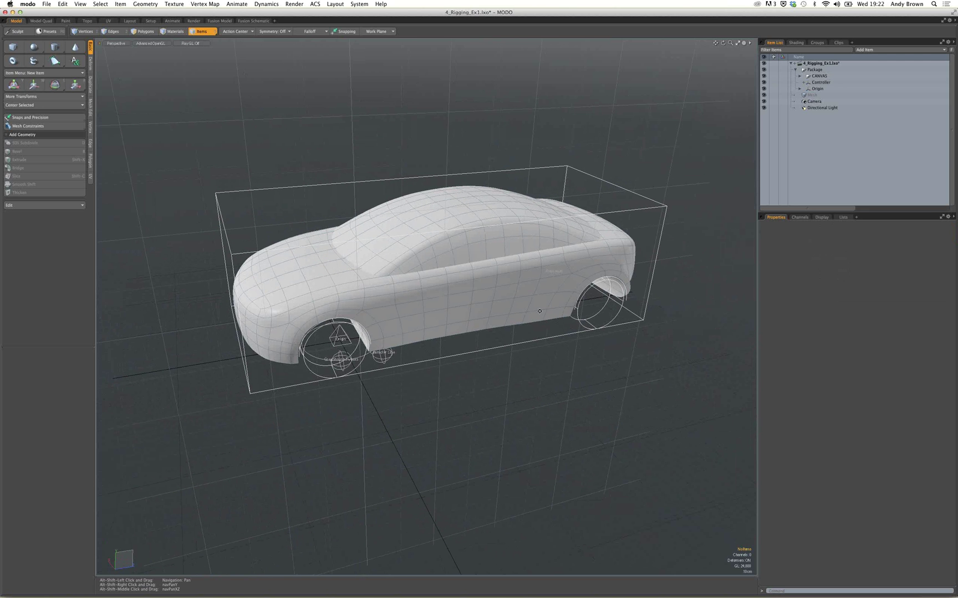
left_click_drag(539, 311, 531, 319, "alt+shift")
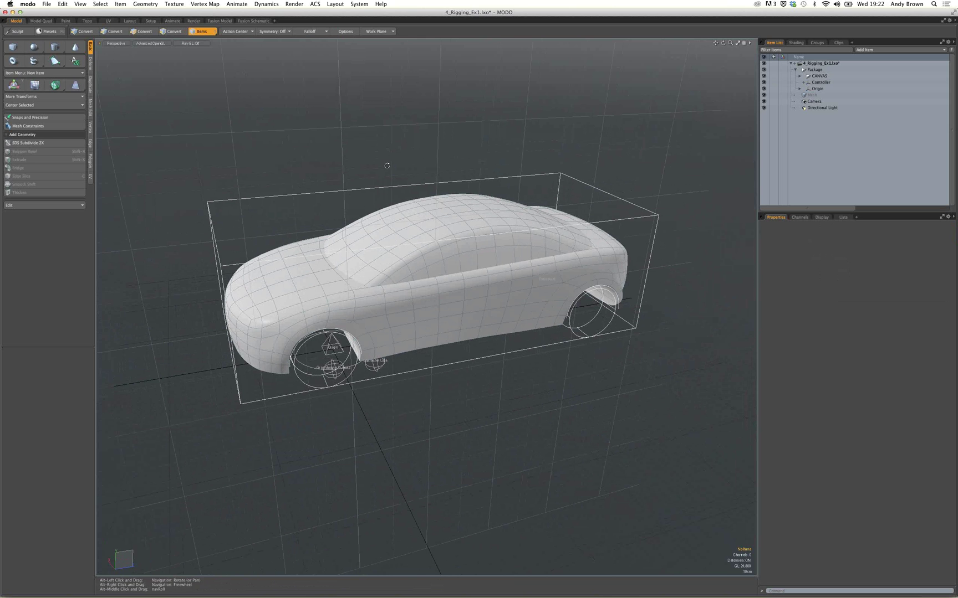
left_click_drag(393, 210, 462, 306, "alt+shift")
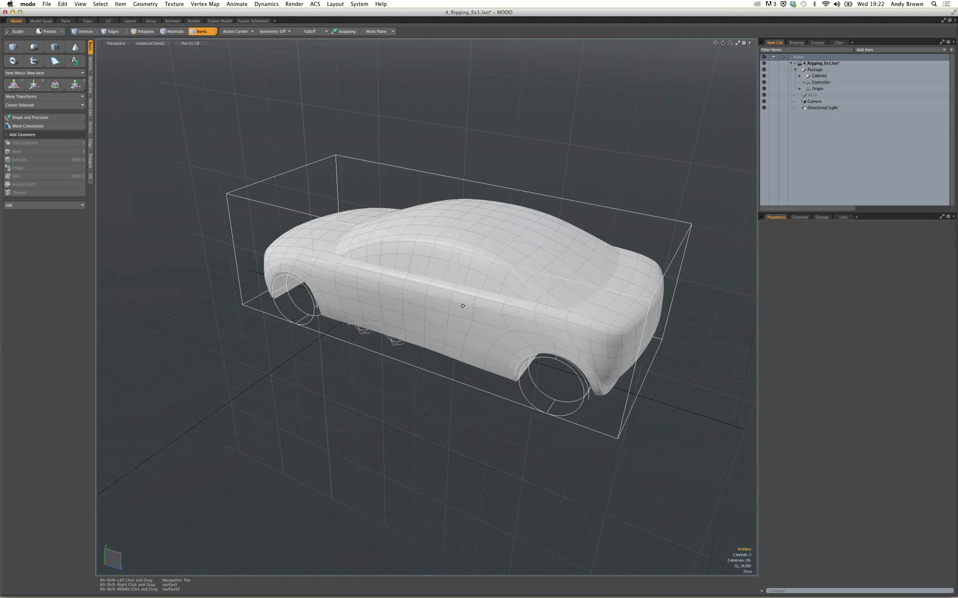
left_click_drag(462, 306, 392, 182, "alt")
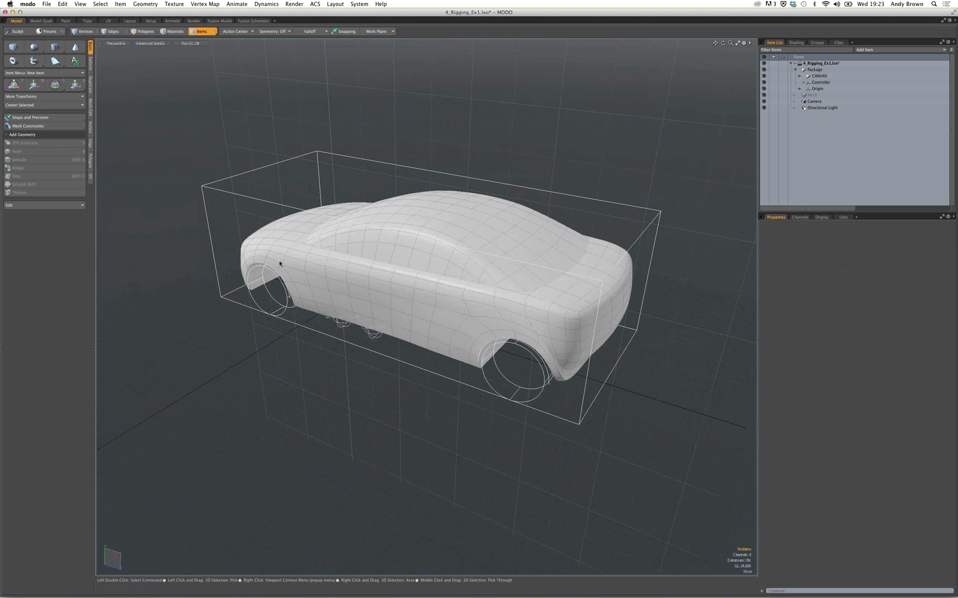
key("alt")
left_click_drag(423, 276, 430, 293, "alt")
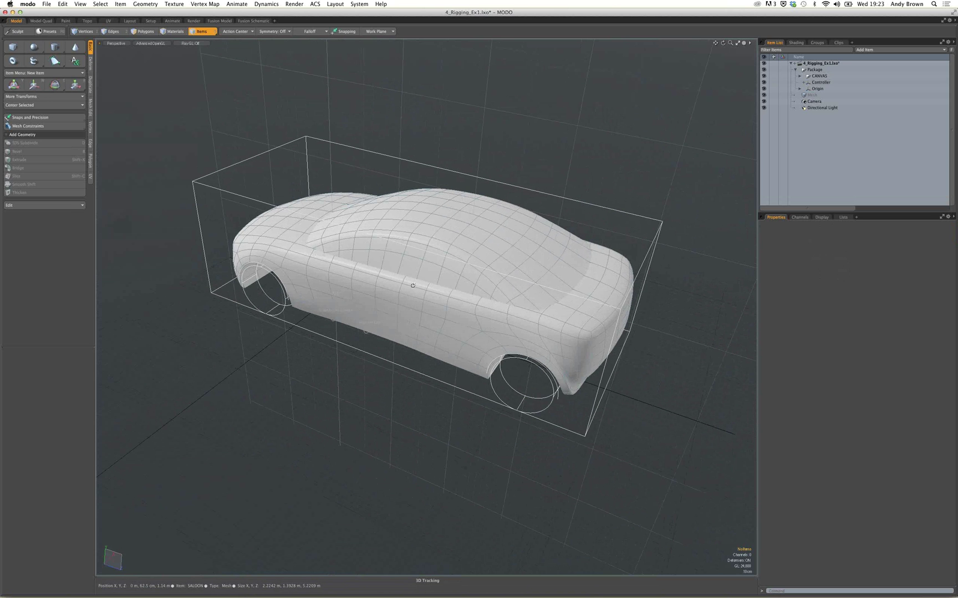
key("alt")
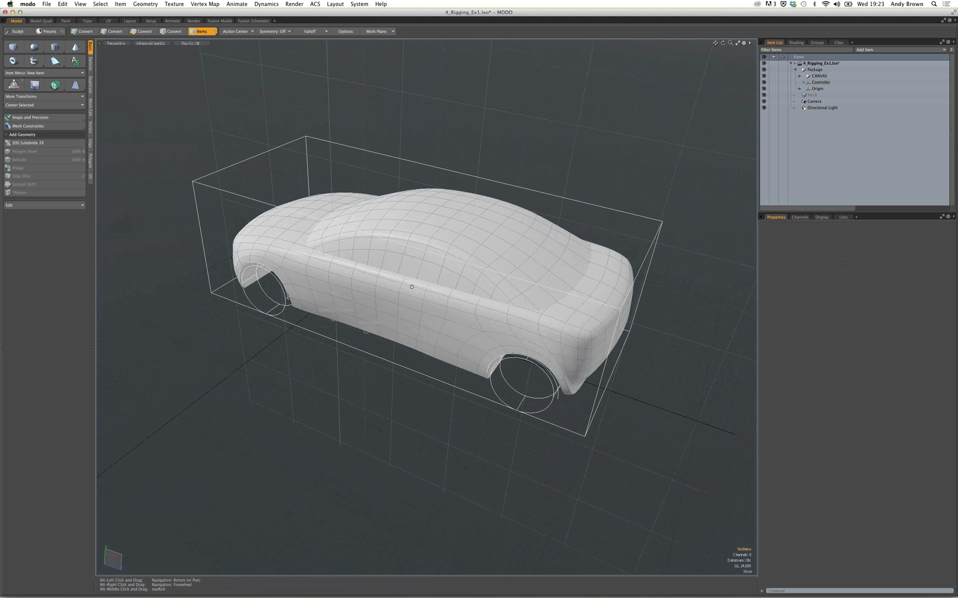
left_click_drag(412, 287, 513, 450, "alt")
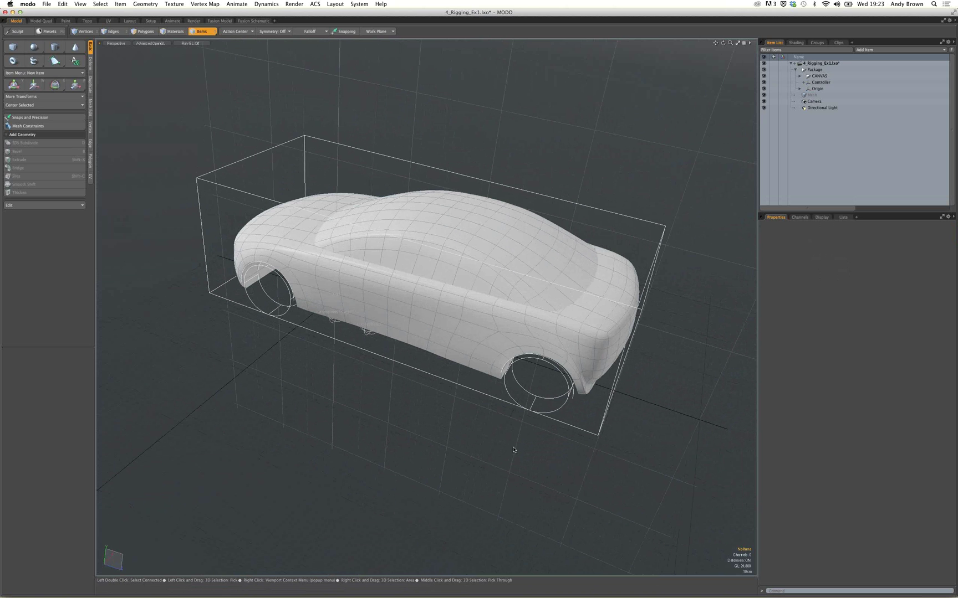
Close the 4_Rigging_Ex1 scene, discarding its unsaved changes.
left_click(48, 4)
left_click(83, 172)
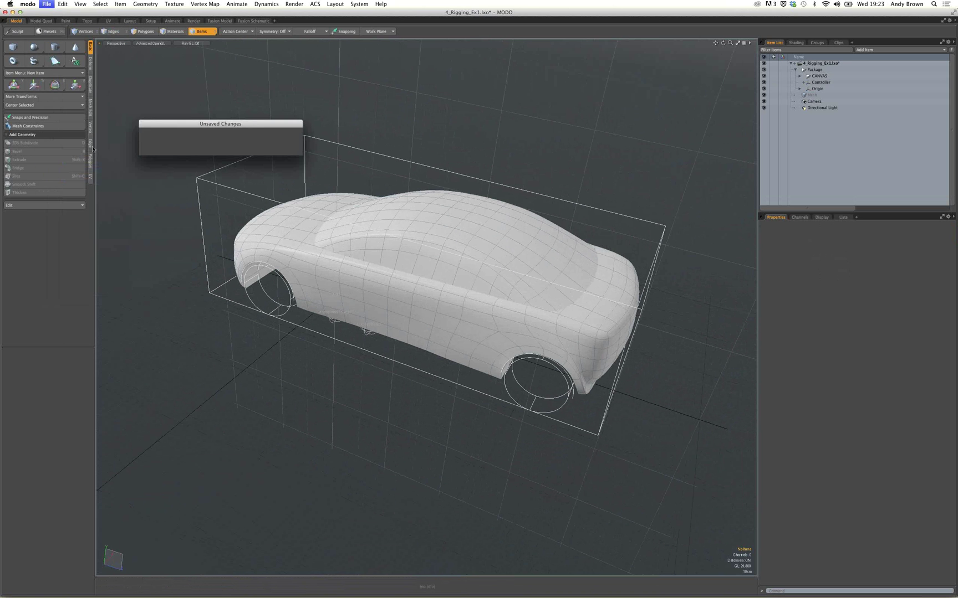
left_click(411, 249)
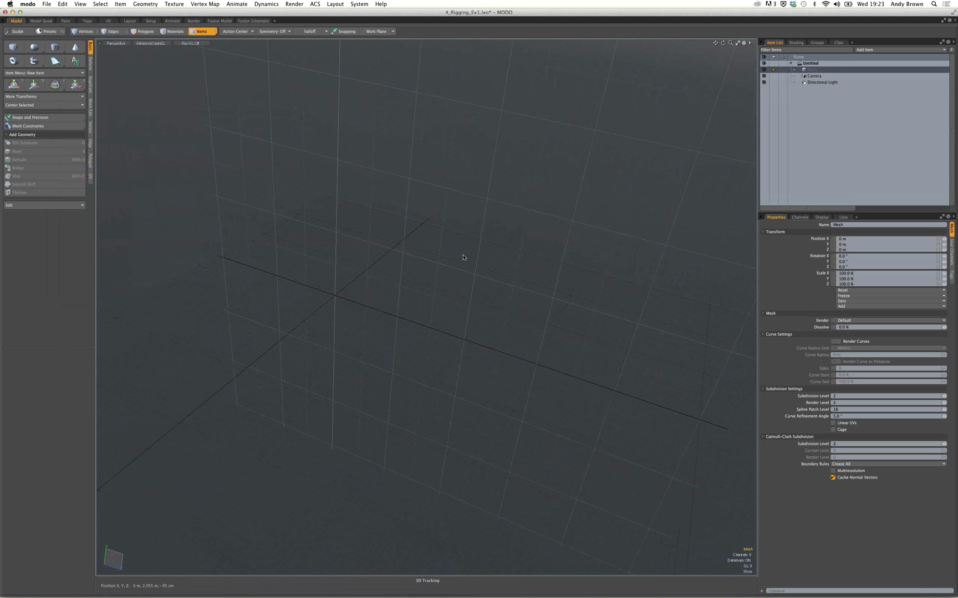
Open the 3_Painting.lxo scene.
left_click_drag(463, 257, 305, 214, "ctrl+alt")
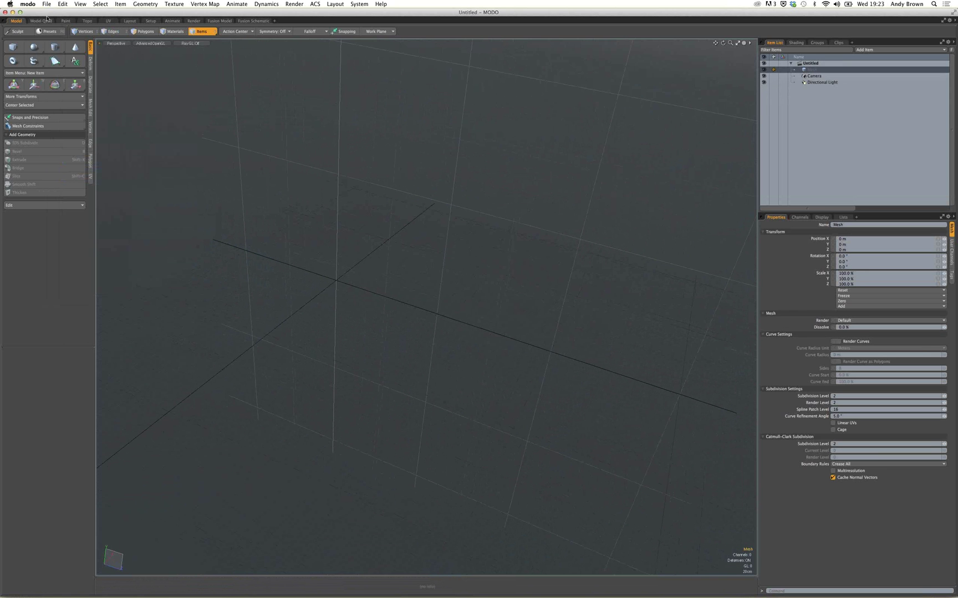
key("super+o")
left_click(779, 452)
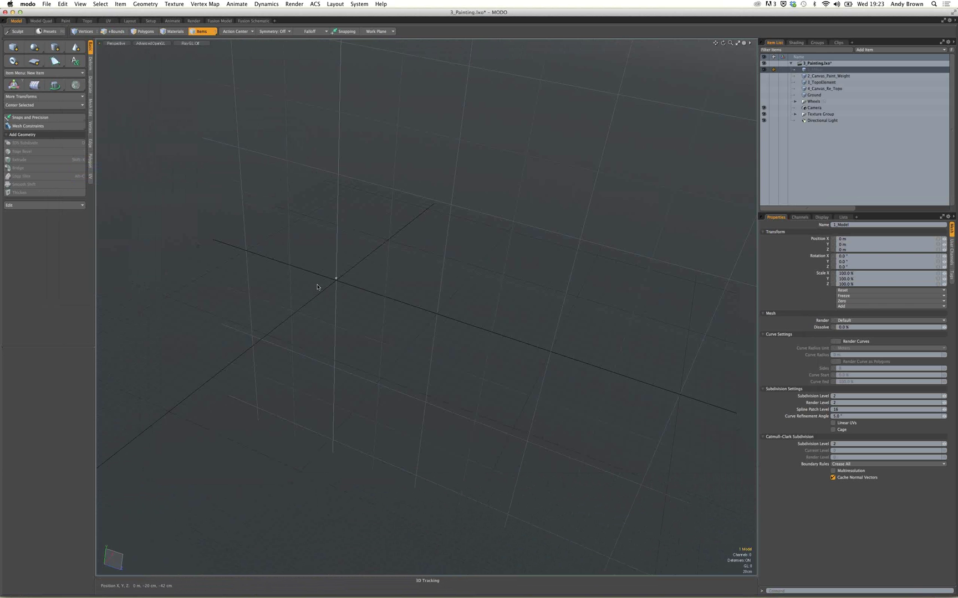
Show and select the 2_Canvas_Paint_Weight mesh, bring it into close view and switch to polygon selection mode.
scroll(317, 287, "up", 6)
left_click(815, 76)
left_click_drag(459, 345, 379, 244, "ctrl+alt")
key("3")
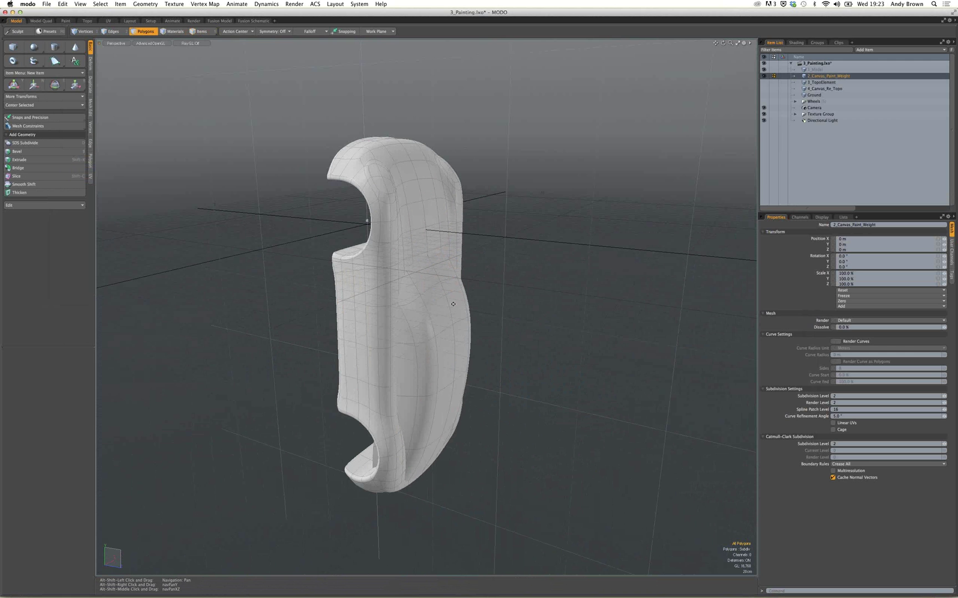
Set the coordinate system's up axis to Z in the unit preferences.
left_click_drag(453, 304, 459, 308, "alt+shift")
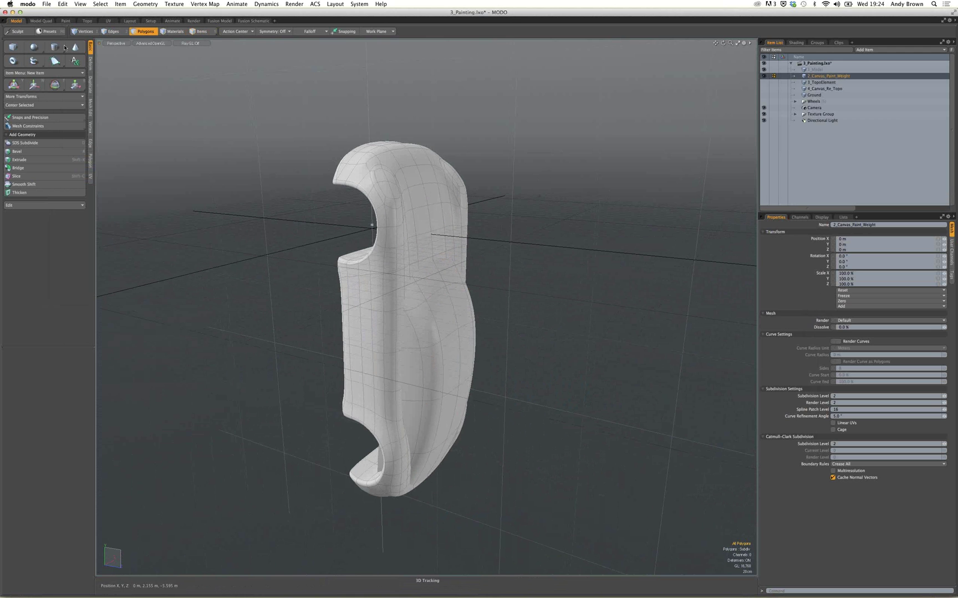
left_click(28, 4)
left_click(39, 20)
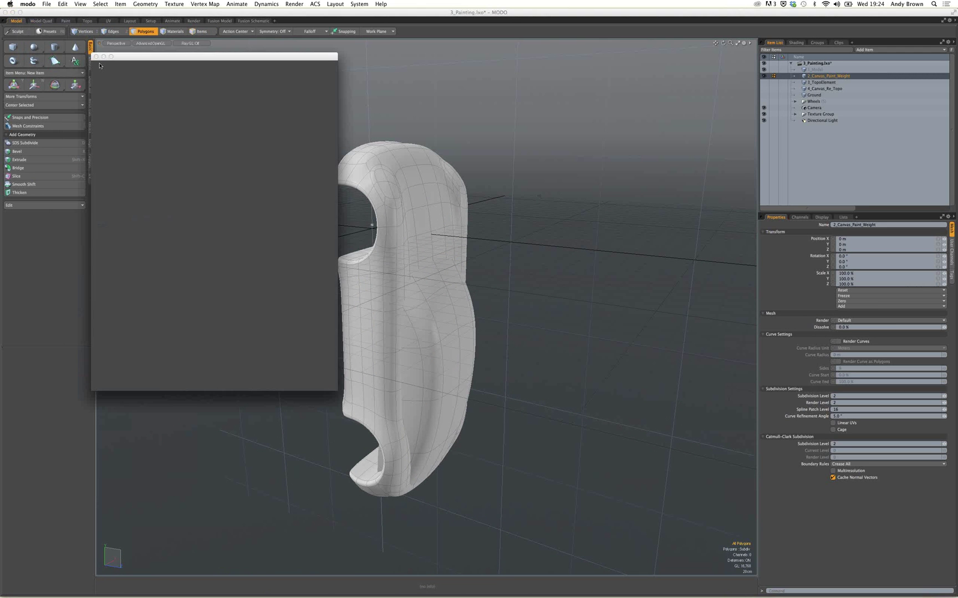
left_click(122, 280)
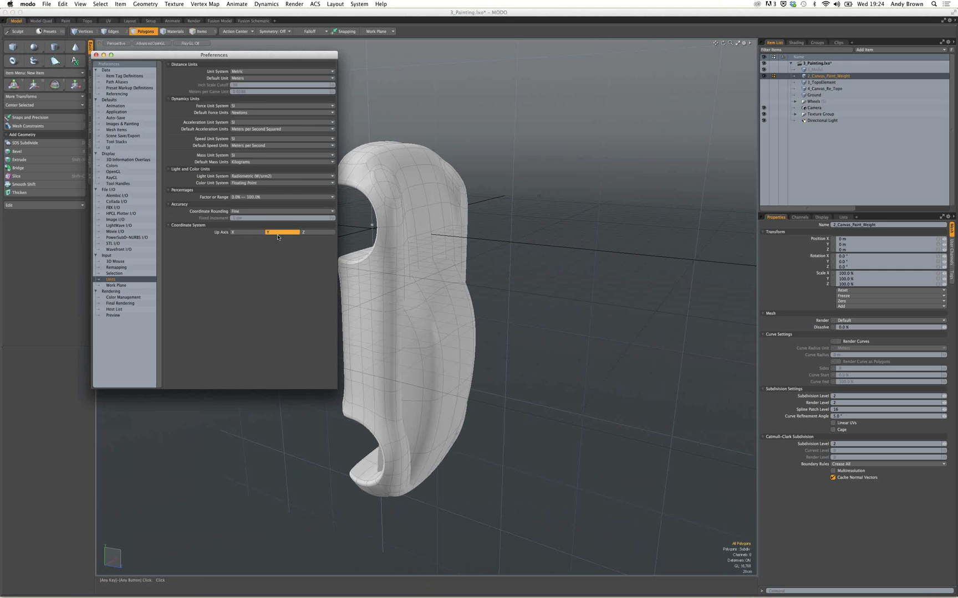
left_click(329, 233)
left_click(96, 55)
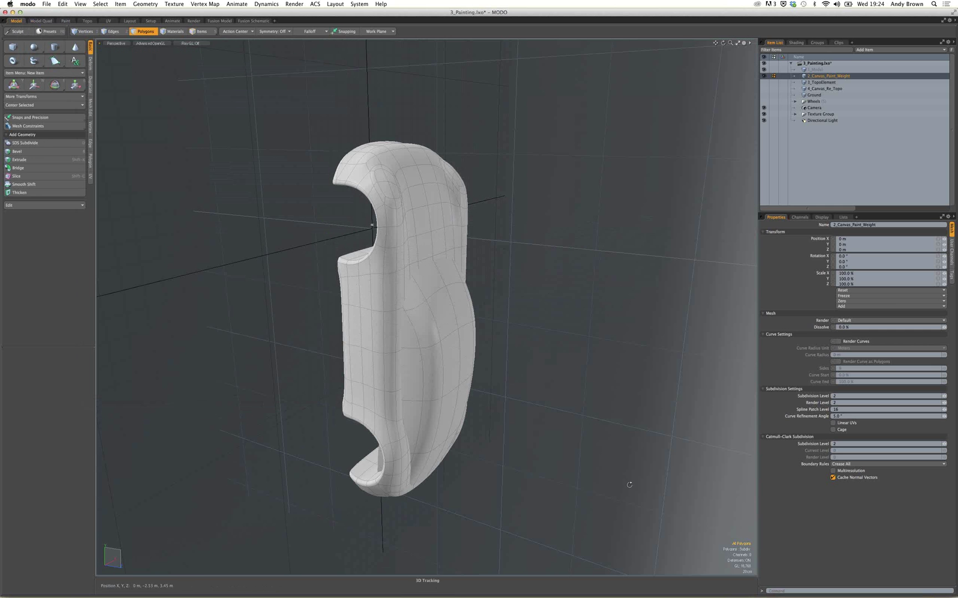
left_click_drag(640, 454, 598, 266, "alt")
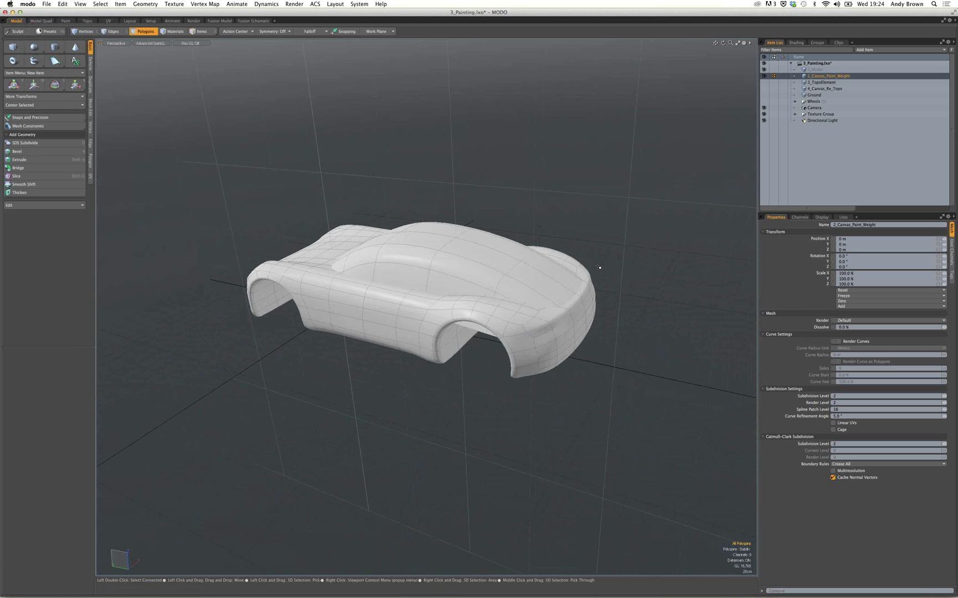
Examine the canvas mesh from several angles and check the selection of its separate connected parts.
key("alt")
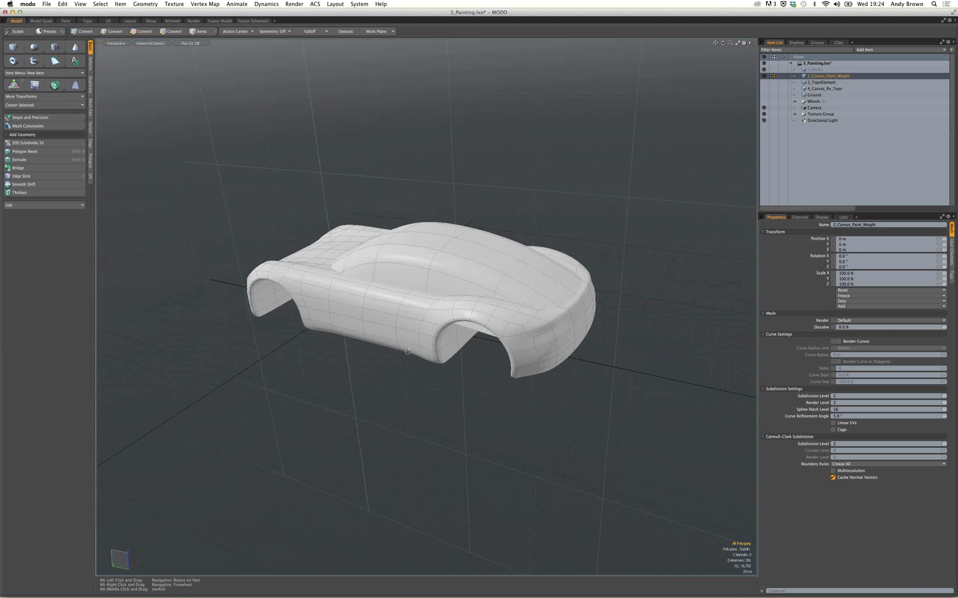
left_click_drag(407, 352, 328, 269, "alt")
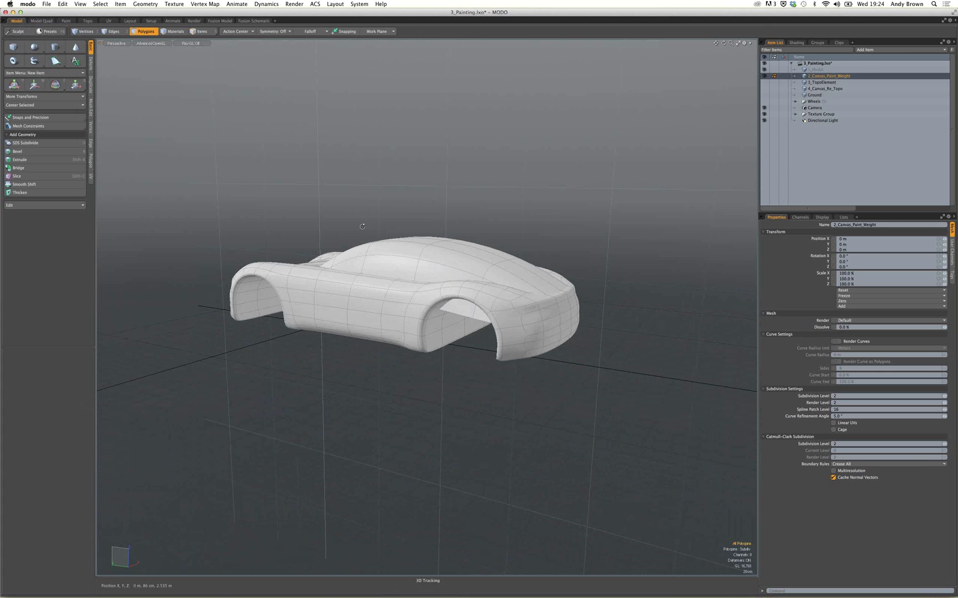
mouse_move(462, 265)
left_mouse_down("alt+shift")
mouse_move(471, 245)
mouse_move(409, 358)
mouse_move(440, 328)
mouse_move(643, 360)
mouse_move(365, 280)
mouse_move(374, 267)
mouse_move(466, 249)
mouse_move(450, 278)
left_mouse_up("alt+shift")
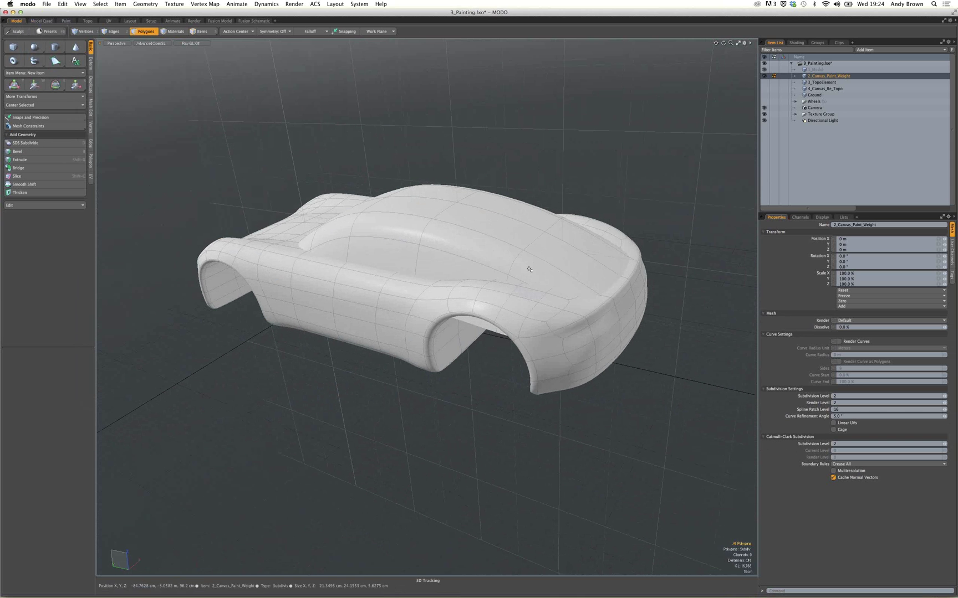
double_click(520, 344)
double_click(439, 259)
left_click(480, 479)
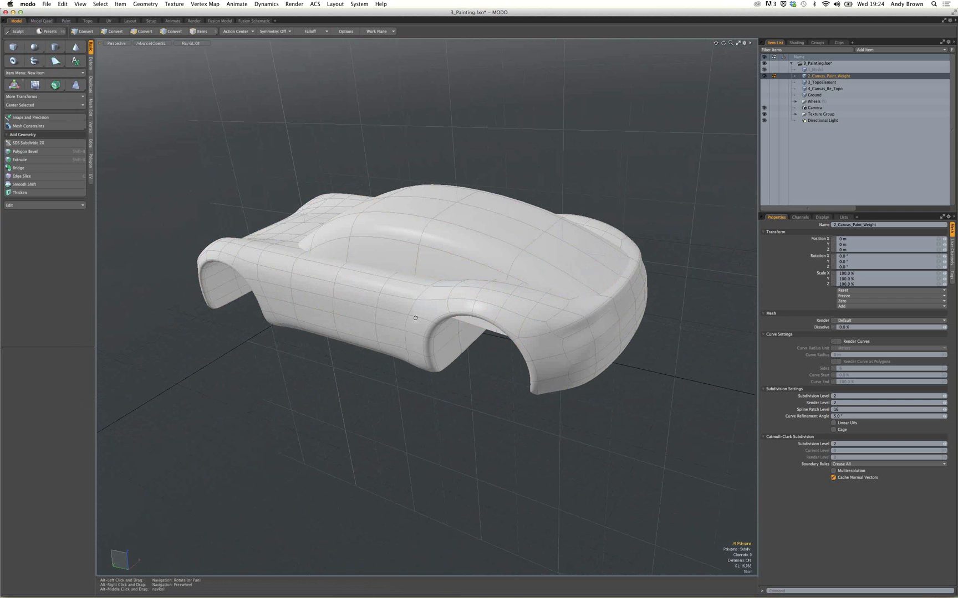
left_click_drag(415, 318, 489, 258, "alt")
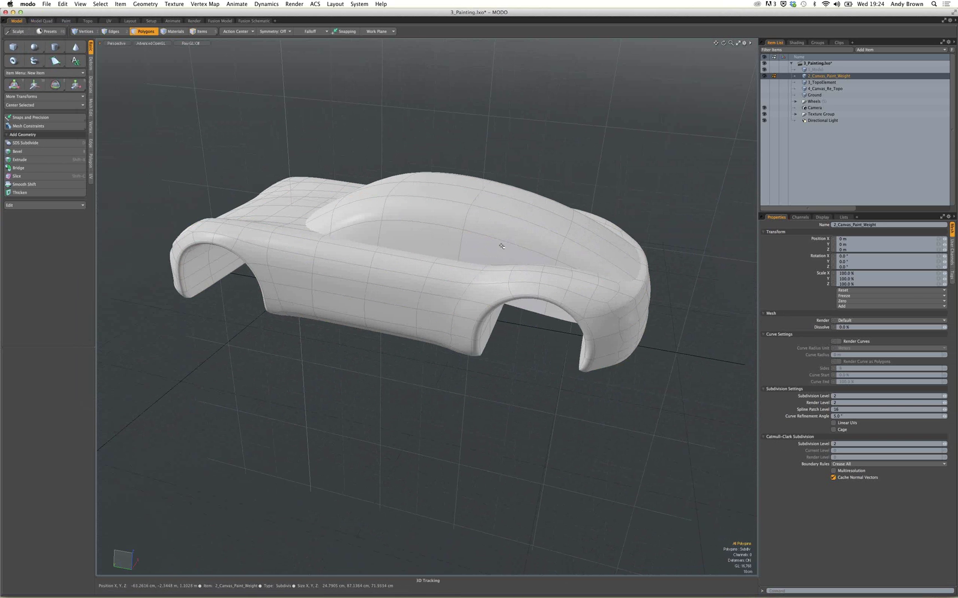
key("alt+shift")
left_click_drag(504, 246, 525, 240, "alt+shift")
left_click_drag(488, 238, 487, 214, "alt")
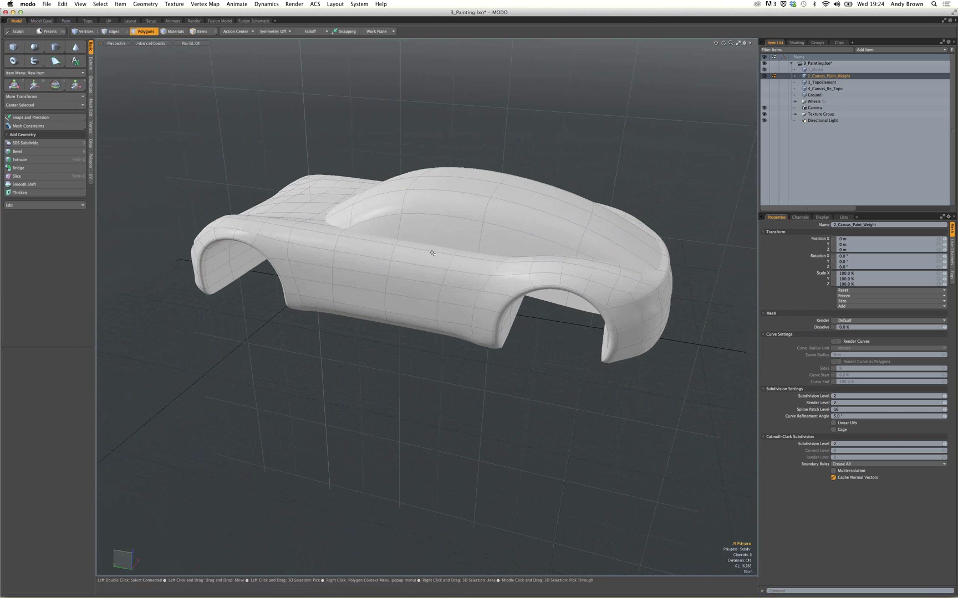
Try moving the connected cabin polygons about 42.5 cm along Y and scaling them to about 84.5% in Z.
double_click(486, 212)
key("w")
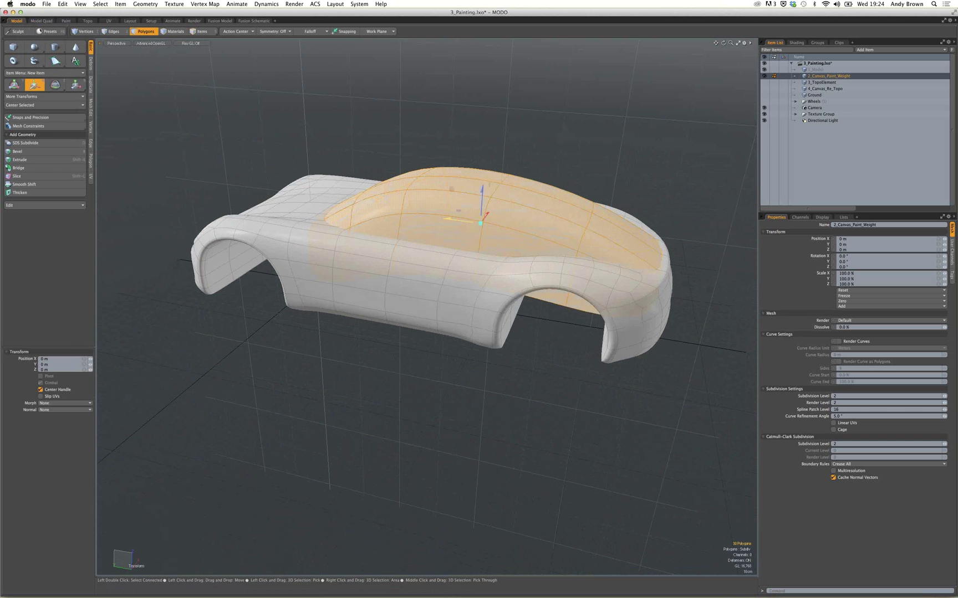
left_click_drag(451, 220, 409, 214)
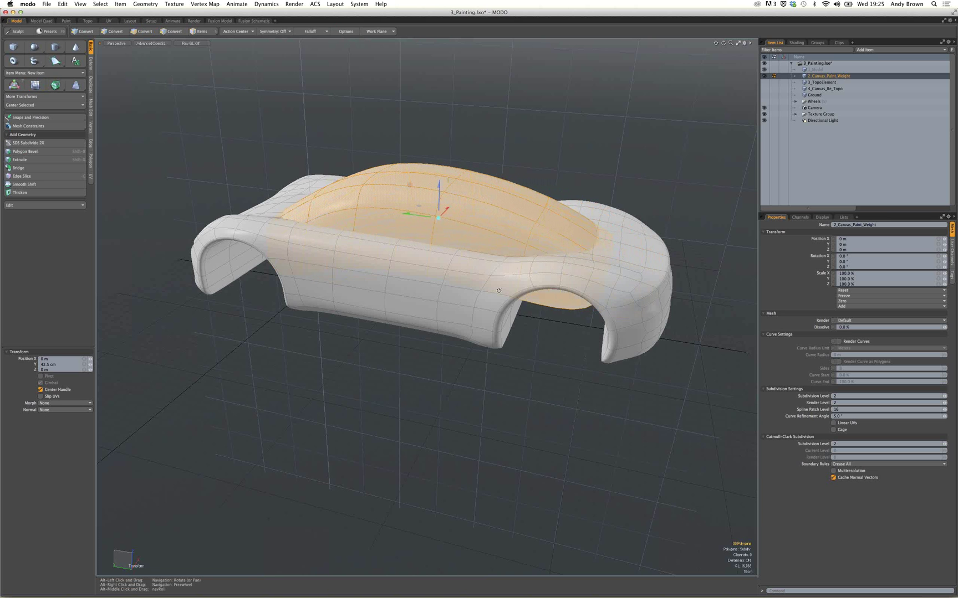
left_click_drag(499, 291, 492, 246, "alt")
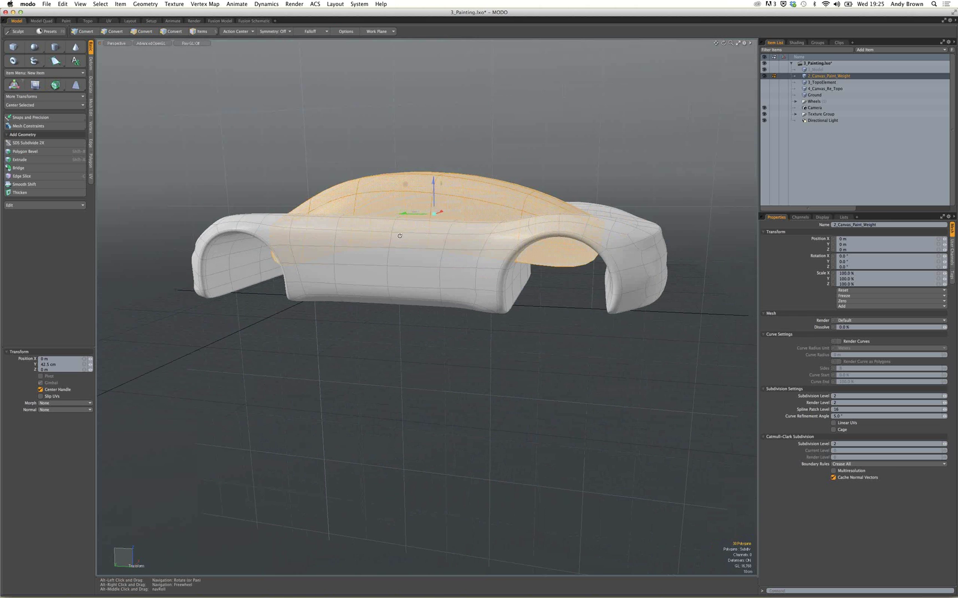
key("r")
left_click_drag(434, 178, 435, 200)
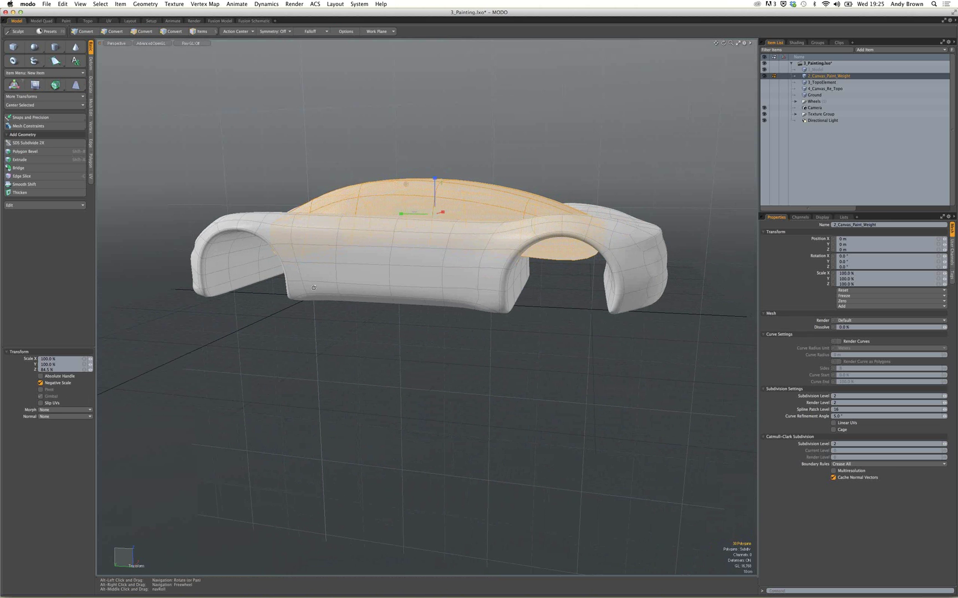
mouse_move(314, 287)
left_mouse_down("alt")
mouse_move(641, 335)
mouse_move(620, 406)
mouse_move(449, 406)
mouse_move(460, 401)
mouse_move(442, 305)
left_mouse_up("alt")
key("alt")
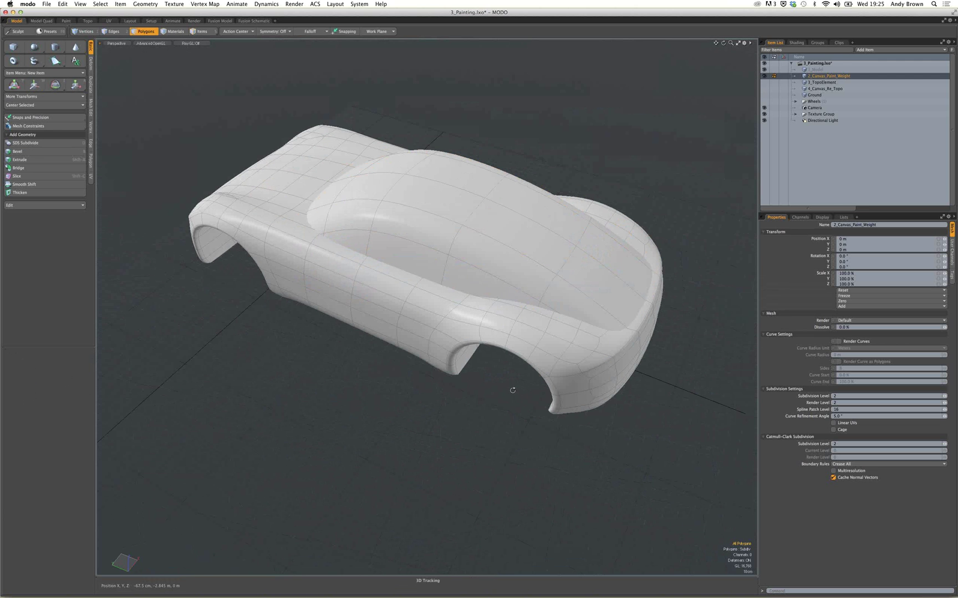
View the canvas mesh's BODY_UV map in the UV editor, and close the editor after inspecting the layout.
left_click_drag(516, 341, 528, 326, "alt")
left_click(843, 217)
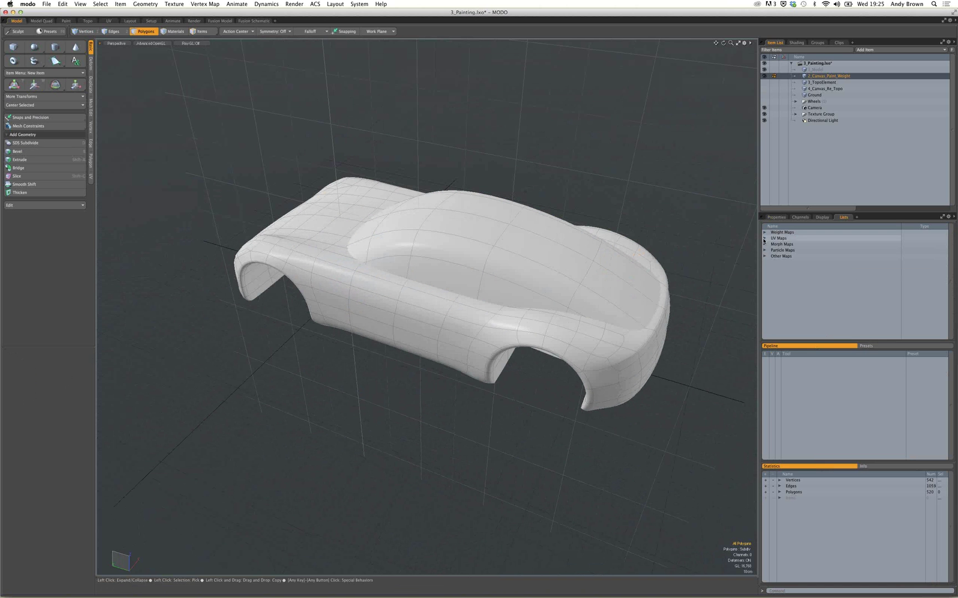
left_click(763, 239)
left_click(784, 246)
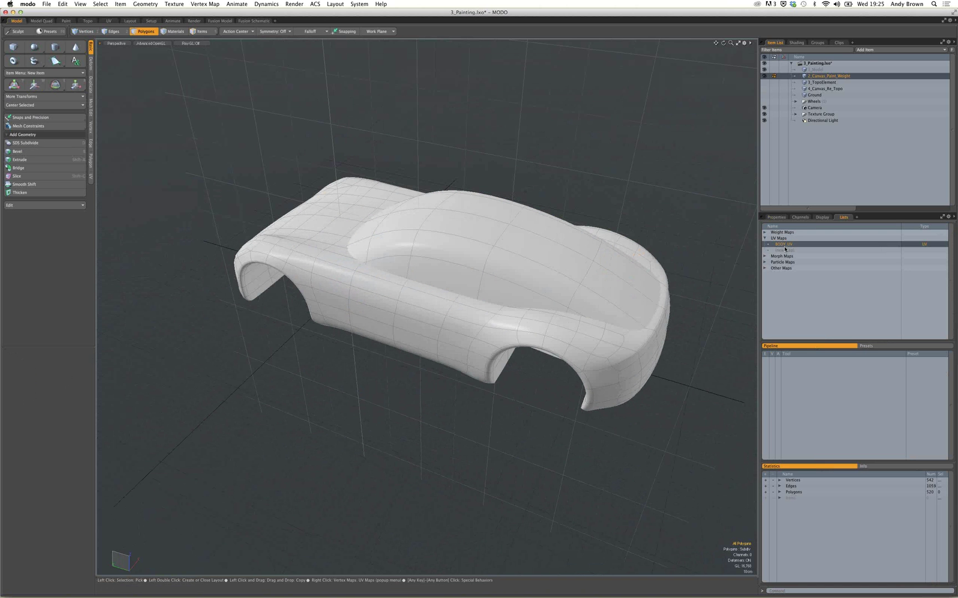
double_click(785, 250)
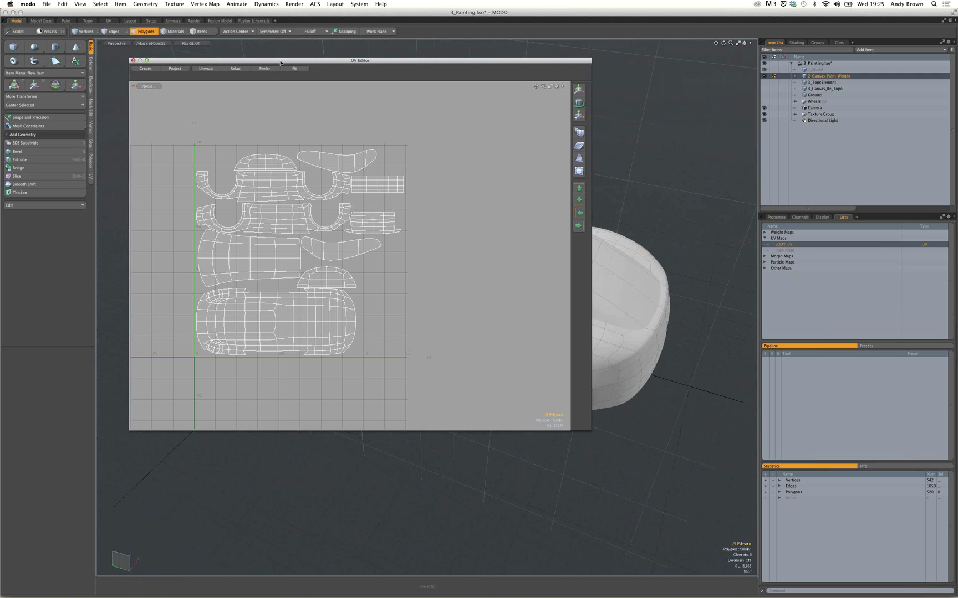
left_click_drag(281, 63, 276, 73)
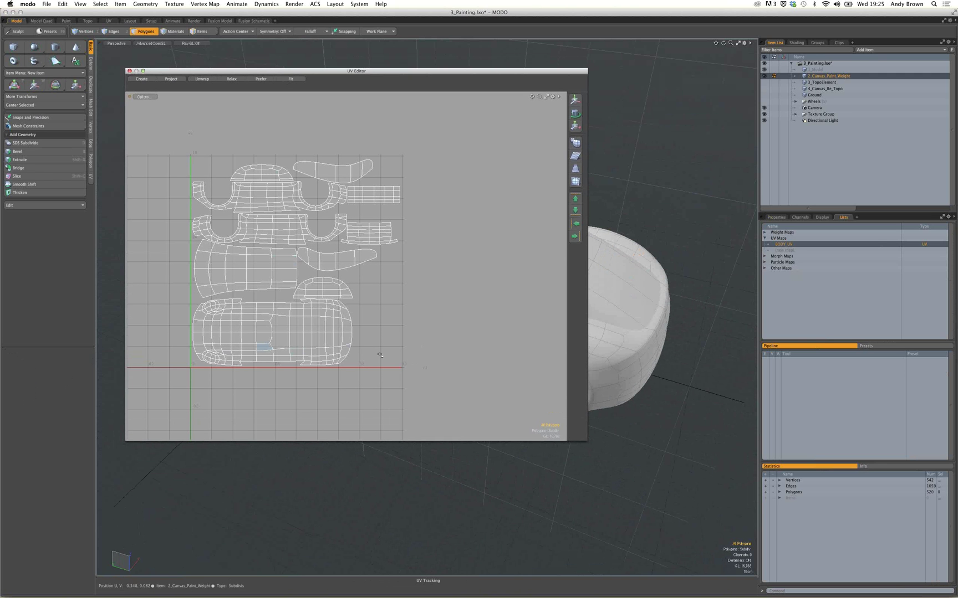
left_click(129, 71)
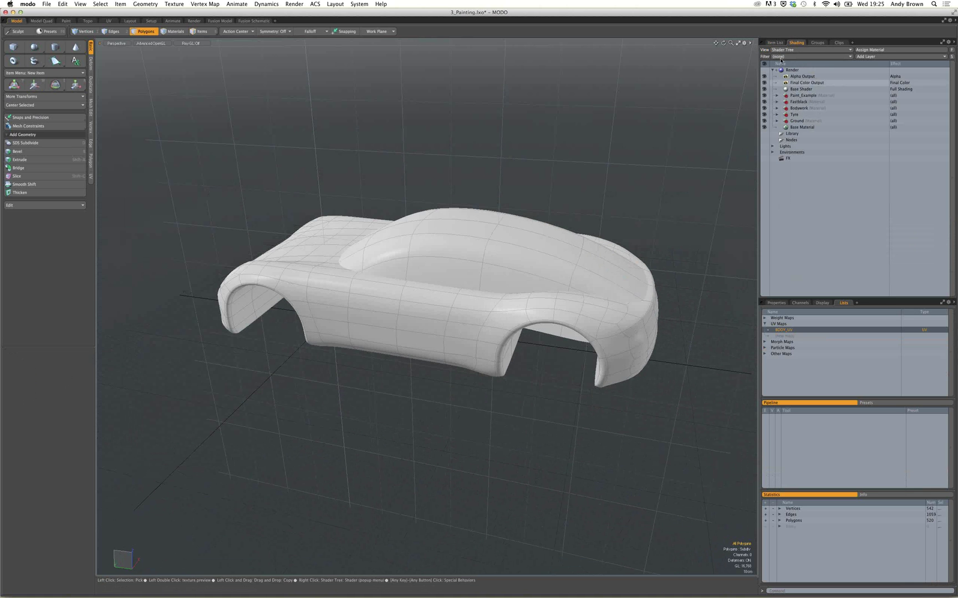
Switch to the Paint workspace with the Paint_Example material shown in the shader tree, and bring up the texture-adding utilities.
left_click(776, 97)
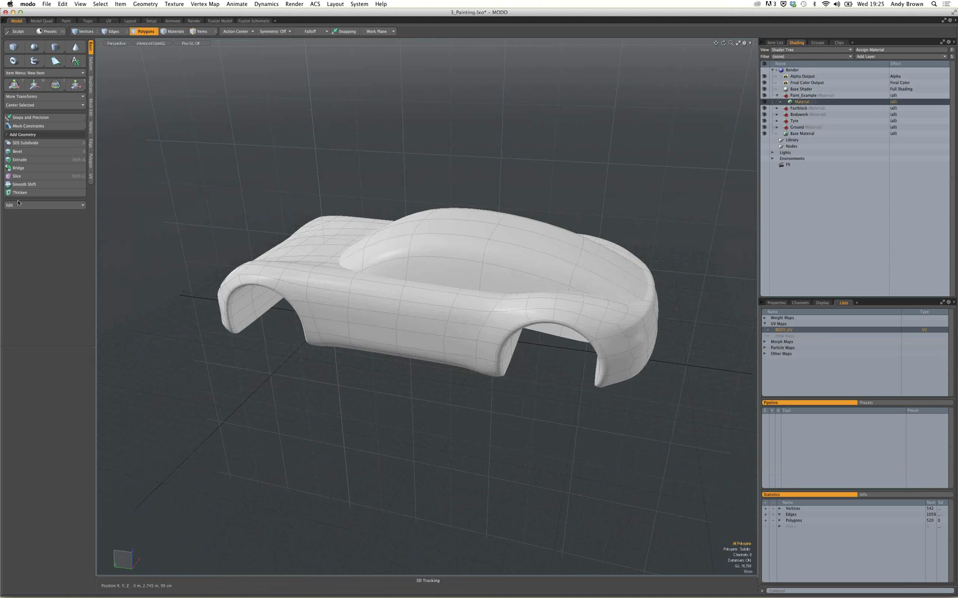
left_click(65, 22)
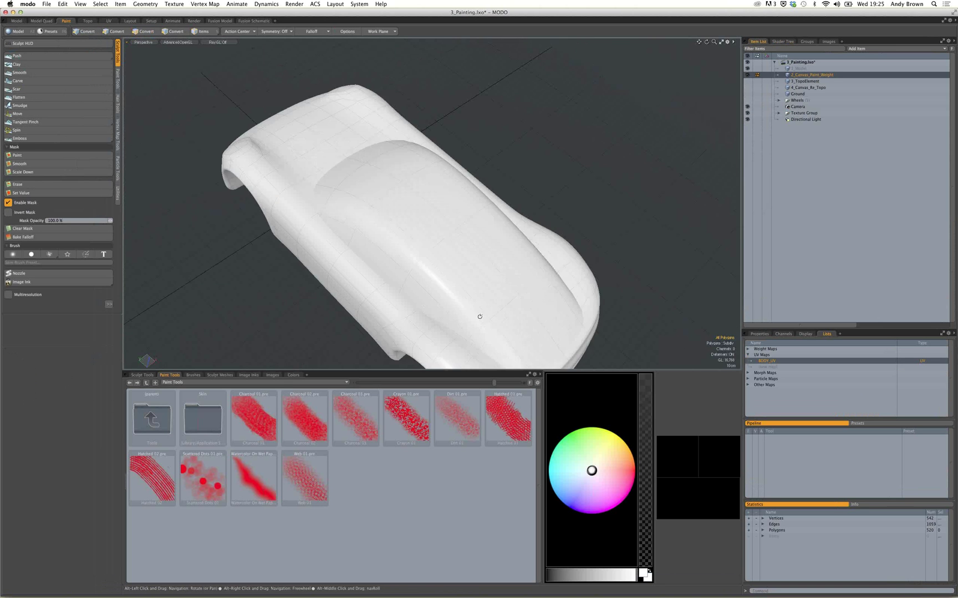
left_click(781, 41)
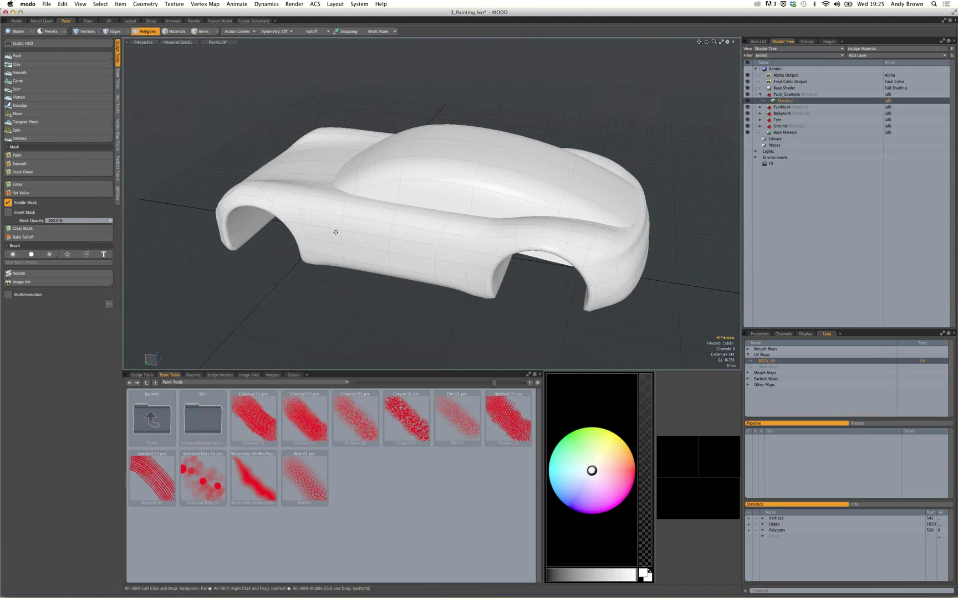
left_click(118, 194)
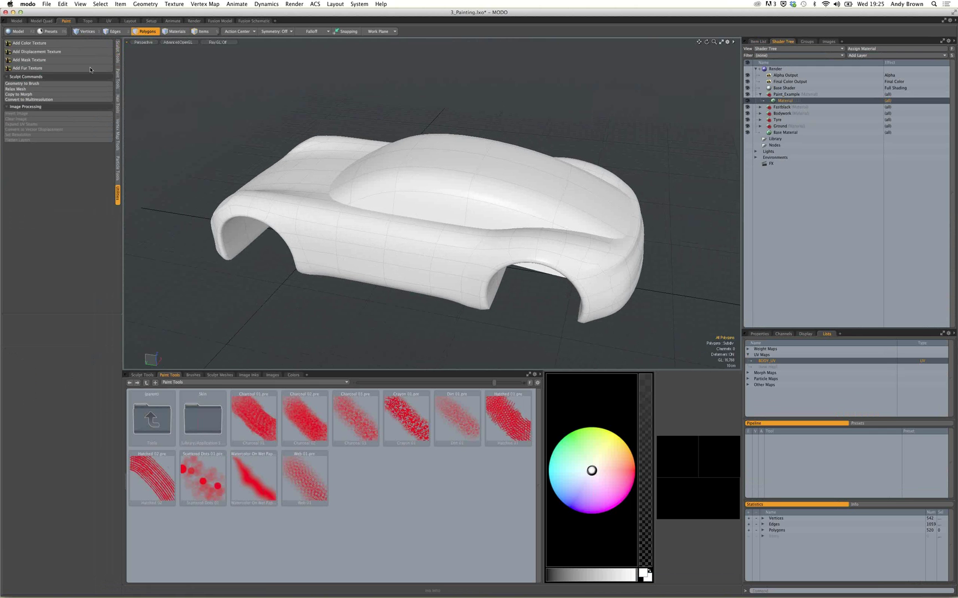
Add a color texture to the Paint_Example material, saved as a Targa image named Design1 at 2048 x 2048 resolution.
left_click(63, 44)
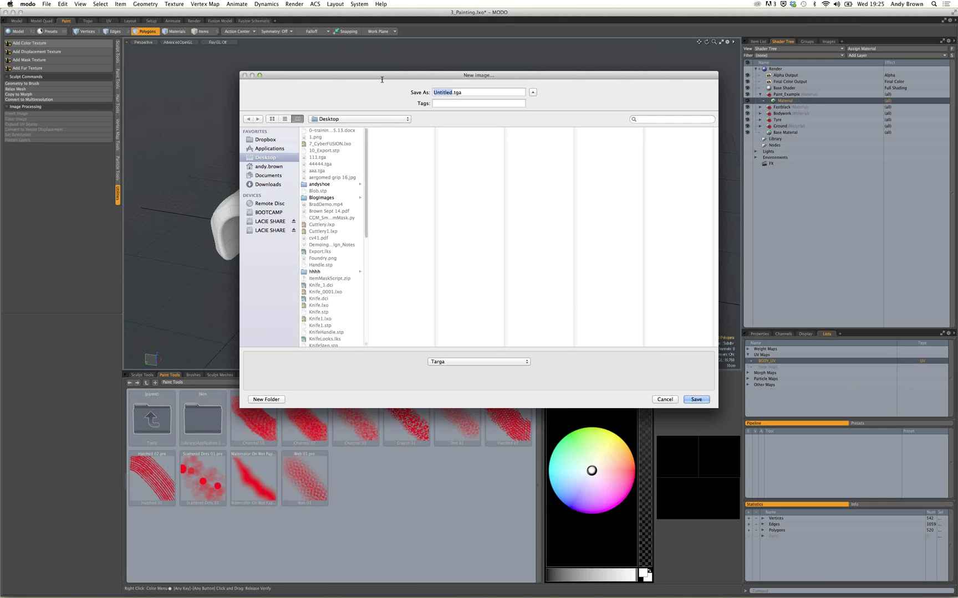
type("Design1")
left_click(696, 399)
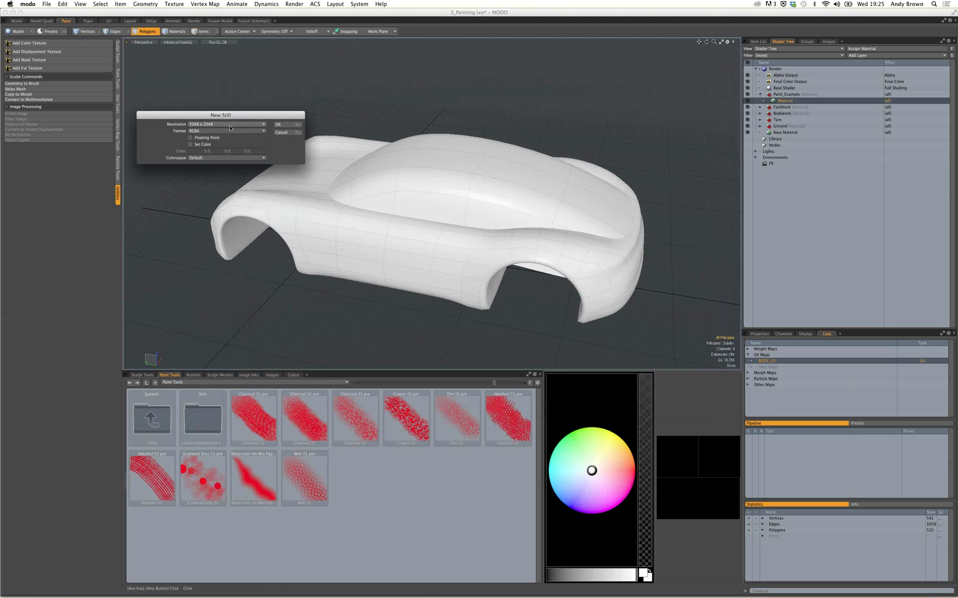
left_click(277, 124)
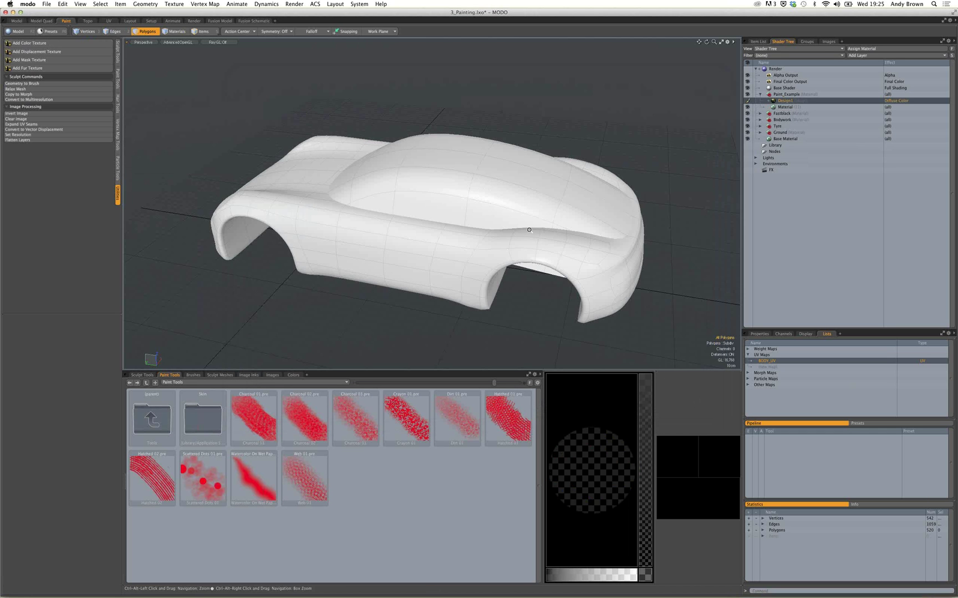
Set up the Airbrush with a black foreground color, symmetry on X and a smooth brush size of 8.
left_click_drag(529, 230, 533, 215, "ctrl+alt")
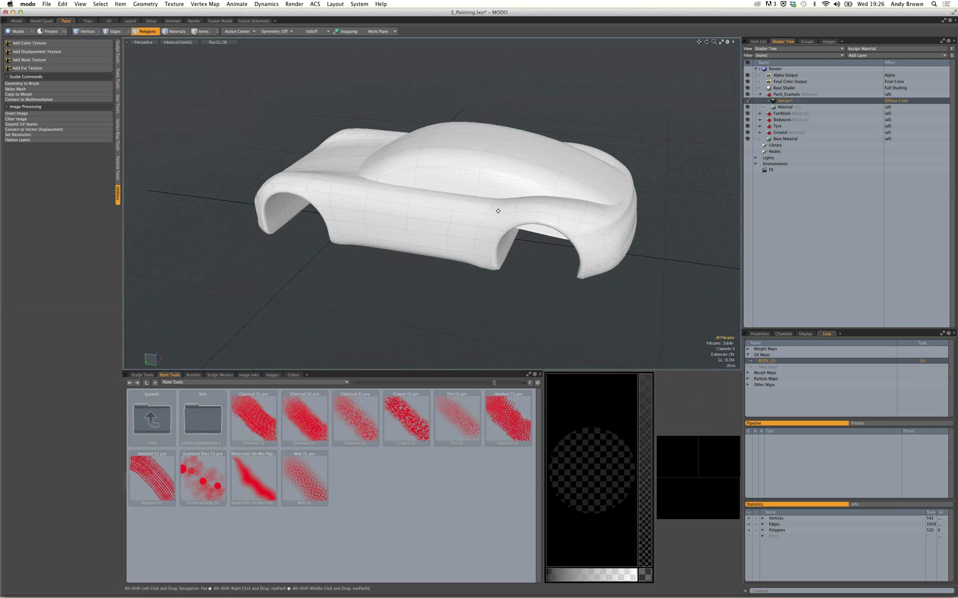
mouse_move(498, 211)
left_mouse_down("alt+shift")
mouse_move(455, 201)
mouse_move(489, 194)
left_mouse_up("alt+shift")
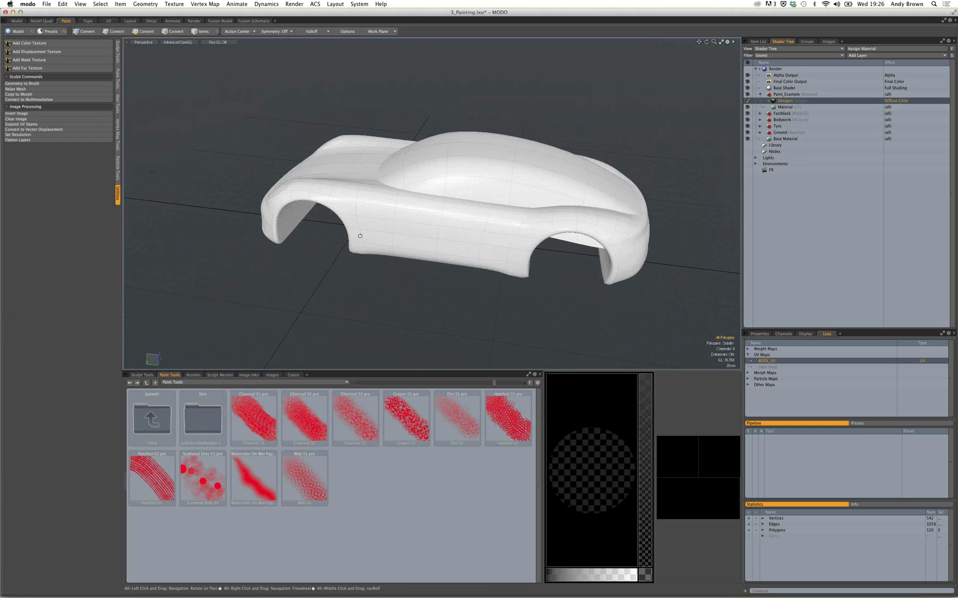
left_click_drag(360, 236, 333, 235, "alt")
left_click(117, 78)
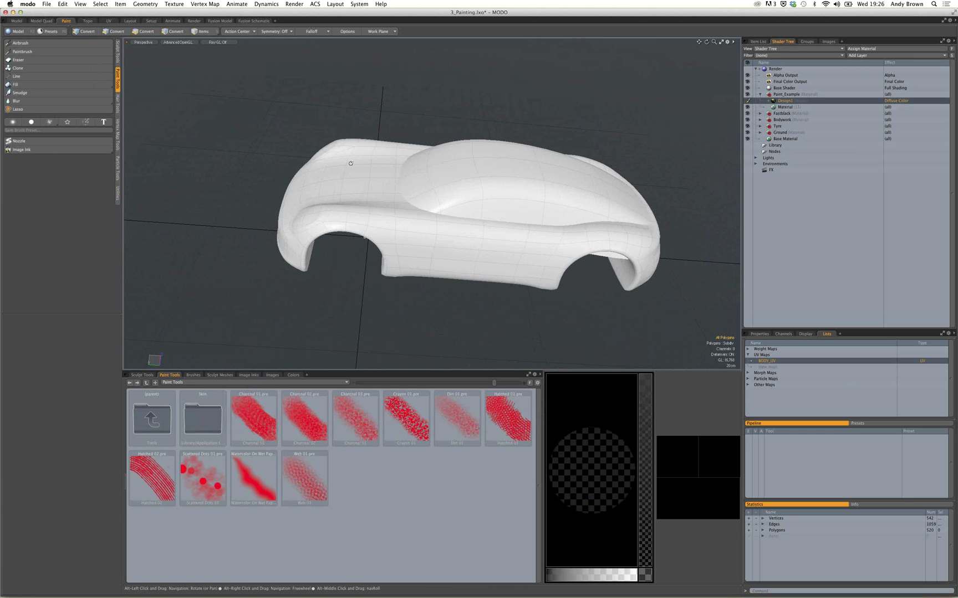
left_click_drag(351, 163, 365, 166, "alt")
left_click(22, 43)
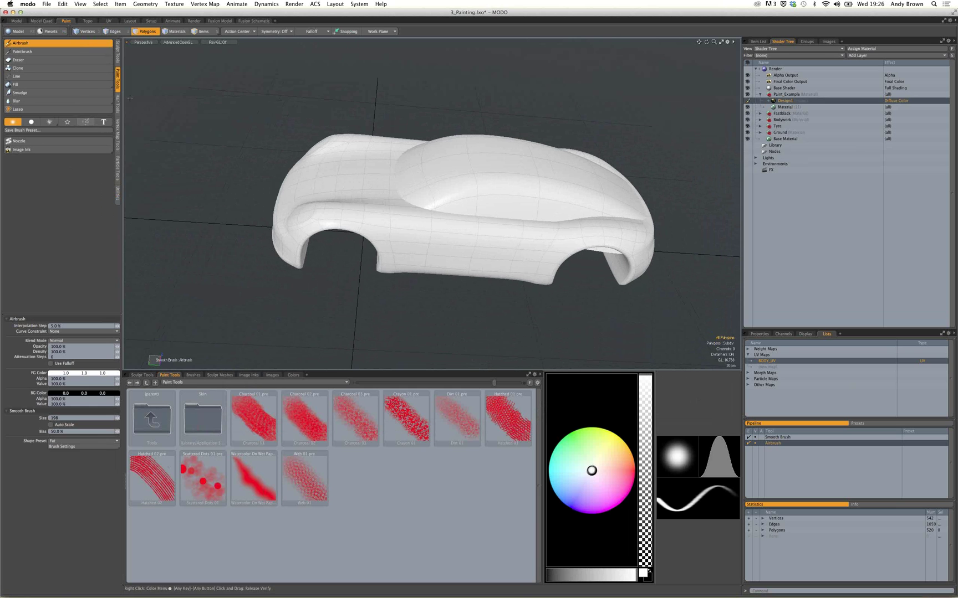
mouse_move(459, 226)
left_mouse_down("alt")
mouse_move(449, 242)
mouse_move(453, 220)
mouse_move(265, 146)
mouse_move(267, 113)
mouse_move(422, 154)
mouse_move(438, 198)
left_mouse_up("alt")
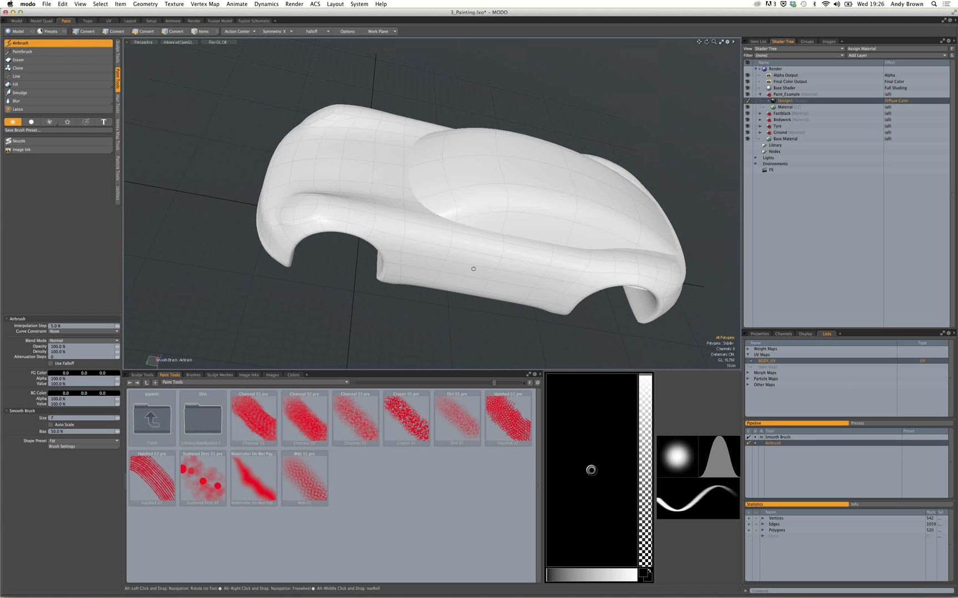
mouse_move(473, 269)
left_mouse_down("alt")
mouse_move(421, 212)
mouse_move(444, 215)
left_mouse_up("alt")
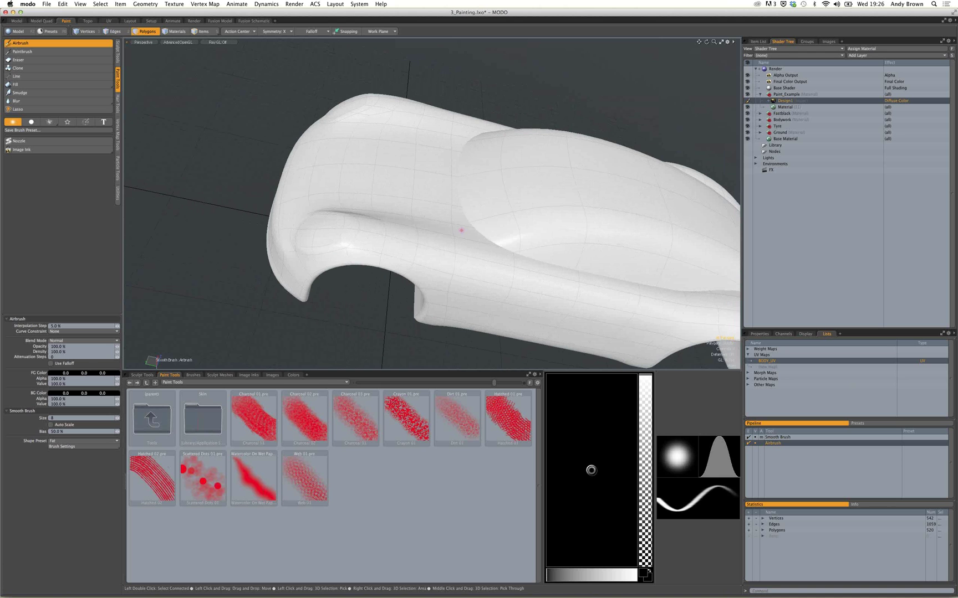
right_click_drag(461, 230, 431, 230)
Airbrush the bonnet outline and the pointed headlight outlines on the front of the car body.
mouse_move(433, 216)
left_mouse_down("alt+shift")
mouse_move(449, 212)
mouse_move(383, 198)
left_mouse_up("alt+shift")
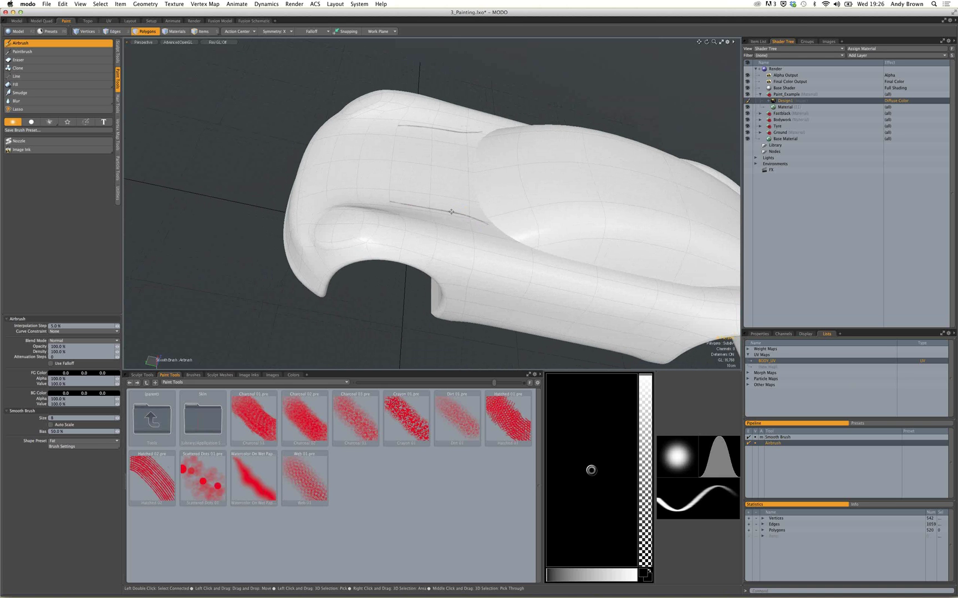
mouse_move(452, 212)
left_mouse_down()
mouse_move(346, 191)
mouse_move(341, 177)
mouse_move(490, 231)
left_mouse_up()
left_click_drag(389, 260, 424, 241, "alt")
mouse_move(350, 226)
left_mouse_down()
mouse_move(397, 268)
mouse_move(380, 294)
left_mouse_up()
left_click_drag(349, 213, 344, 240)
left_click_drag(340, 218, 372, 285)
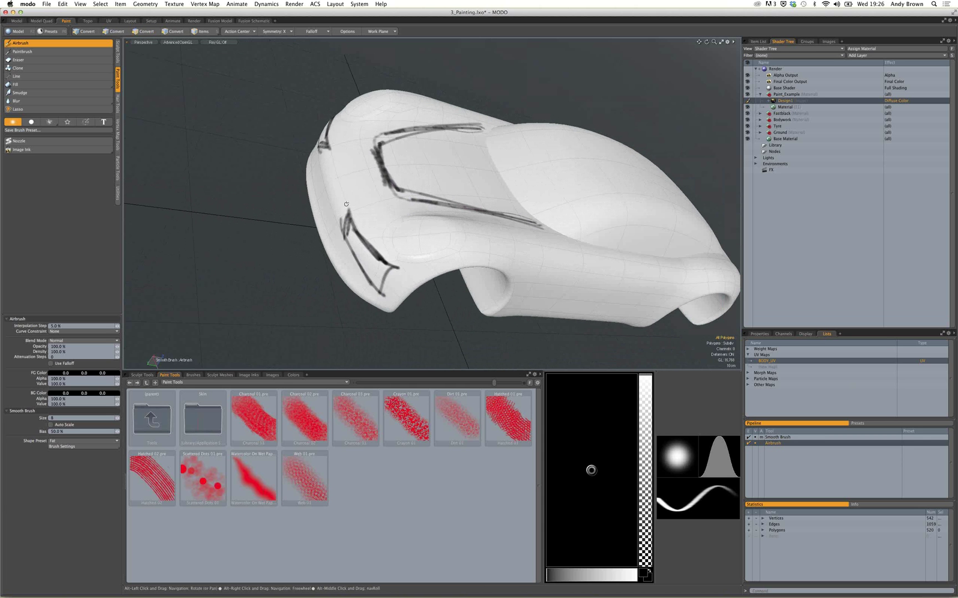
Airbrush the front side window outline and a slatted side vent with a trailing line along the door.
left_click_drag(337, 193, 504, 351, "alt")
left_click_drag(433, 328, 486, 269, "alt")
mouse_move(325, 142)
left_mouse_down()
mouse_move(360, 195)
mouse_move(396, 193)
mouse_move(395, 244)
left_mouse_up()
left_click_drag(354, 189, 446, 210)
mouse_move(393, 193)
left_mouse_down()
mouse_move(465, 223)
mouse_move(447, 245)
left_mouse_up()
left_click_drag(446, 235, 431, 254)
left_click_drag(356, 191, 425, 253)
left_click_drag(386, 223, 437, 256)
Extend the side window outline to a point towards the rear and outline the rear window across the back of the roof.
left_click_drag(478, 295, 427, 203, "alt")
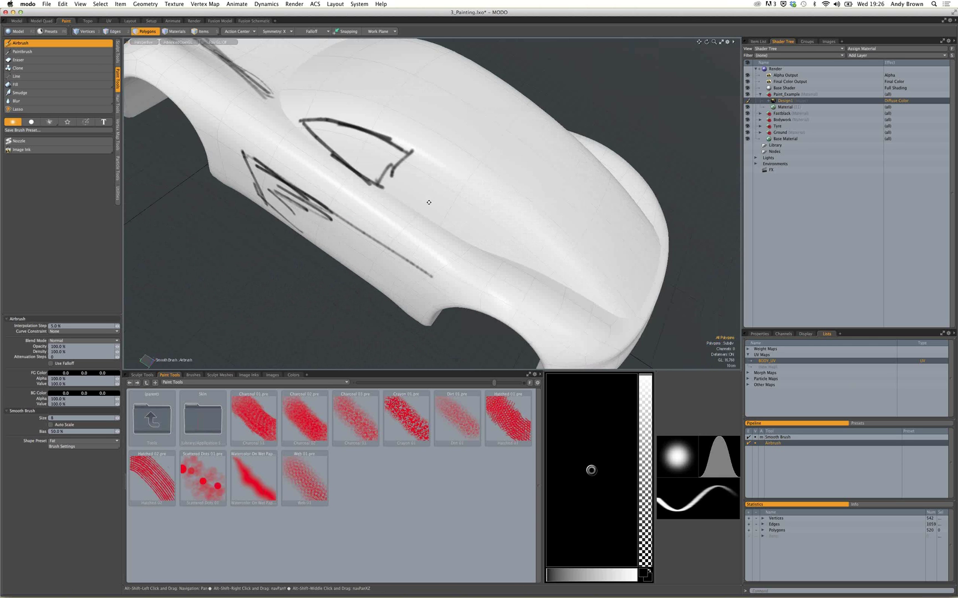
left_click_drag(409, 148, 567, 286)
left_click_drag(420, 211, 555, 283)
left_click_drag(383, 182, 419, 210)
left_click_drag(372, 178, 552, 277)
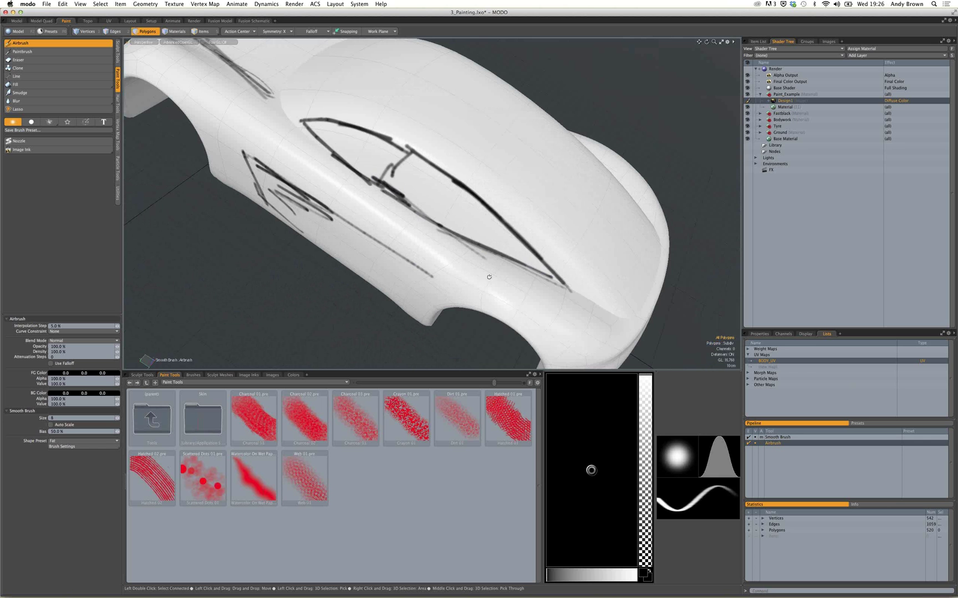
mouse_move(460, 244)
left_mouse_down("alt")
mouse_move(417, 193)
mouse_move(412, 216)
mouse_move(428, 158)
mouse_move(504, 129)
left_mouse_up("alt")
left_click_drag(399, 148, 512, 125)
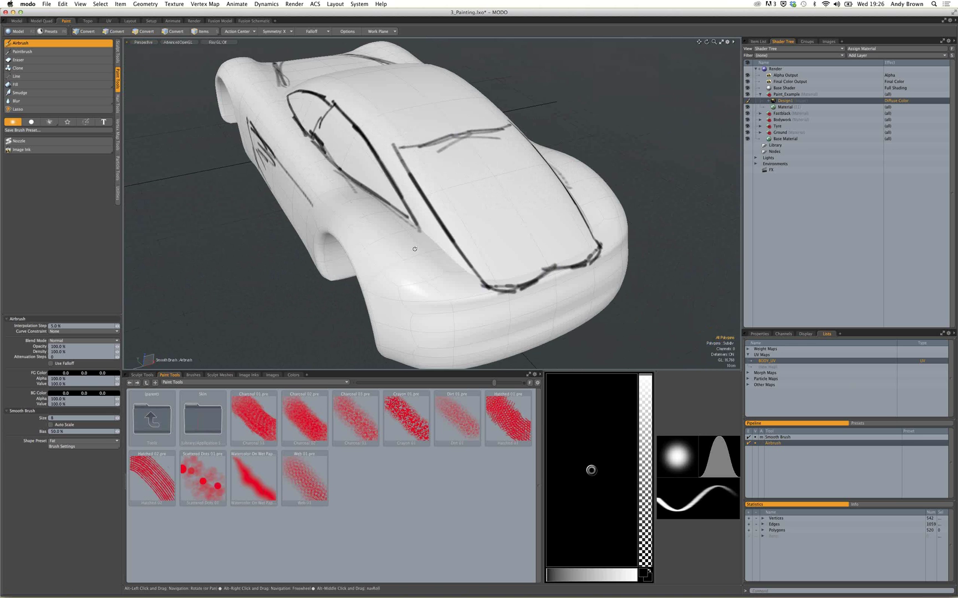
Airbrush a curved edge line across the rear wing, running from beside the wheel arch to the rear window's lower corner.
left_click_drag(414, 249, 428, 191, "alt")
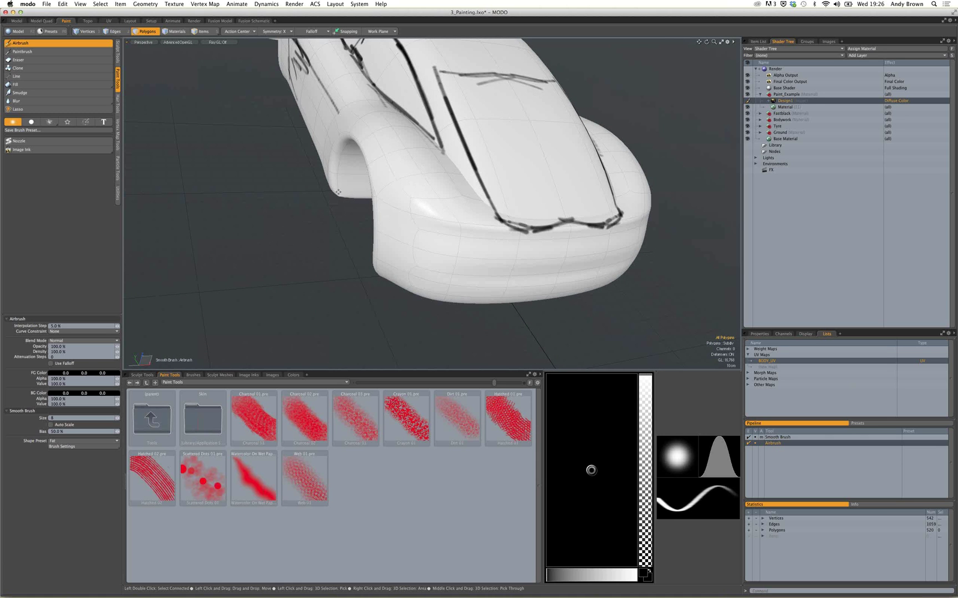
left_click_drag(435, 222, 438, 238, "alt+shift")
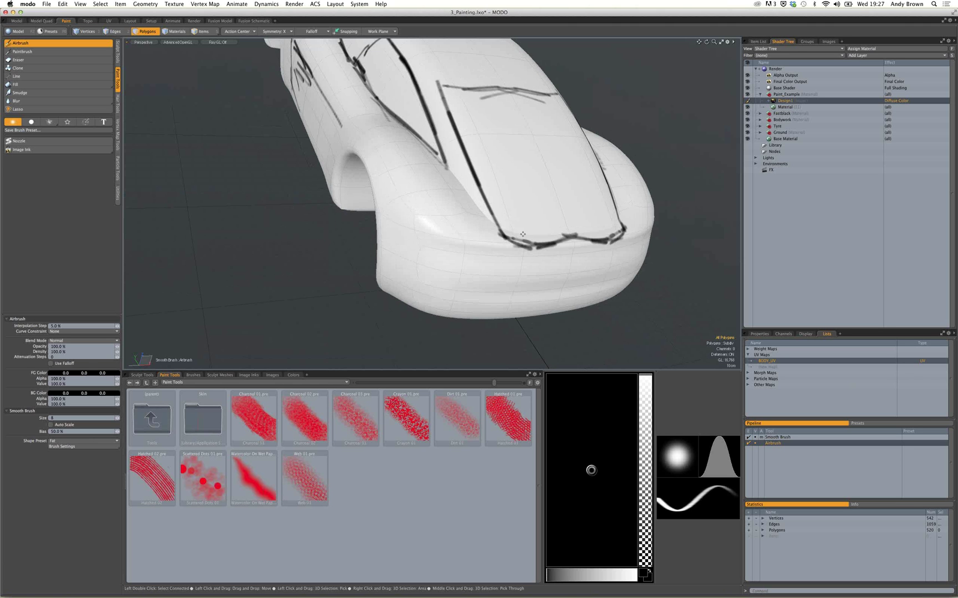
key("alt")
mouse_move(513, 255)
left_mouse_down("alt")
mouse_move(463, 252)
mouse_move(438, 200)
mouse_move(451, 241)
left_mouse_up("alt")
mouse_move(401, 209)
left_mouse_down()
mouse_move(453, 244)
mouse_move(529, 257)
mouse_move(440, 238)
left_mouse_up()
left_click_drag(397, 202, 499, 255)
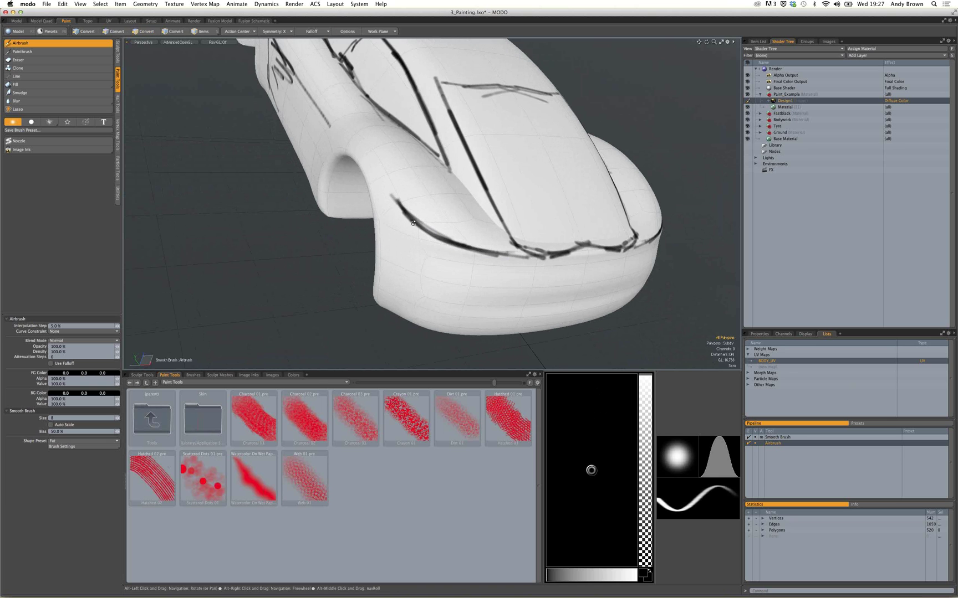
Airbrush the tail light outline below the rear edge line, darken its strokes, and drop the Airbrush.
mouse_move(413, 223)
left_mouse_down("alt")
mouse_move(382, 238)
mouse_move(479, 257)
left_mouse_up("alt")
left_click_drag(514, 290, 417, 298)
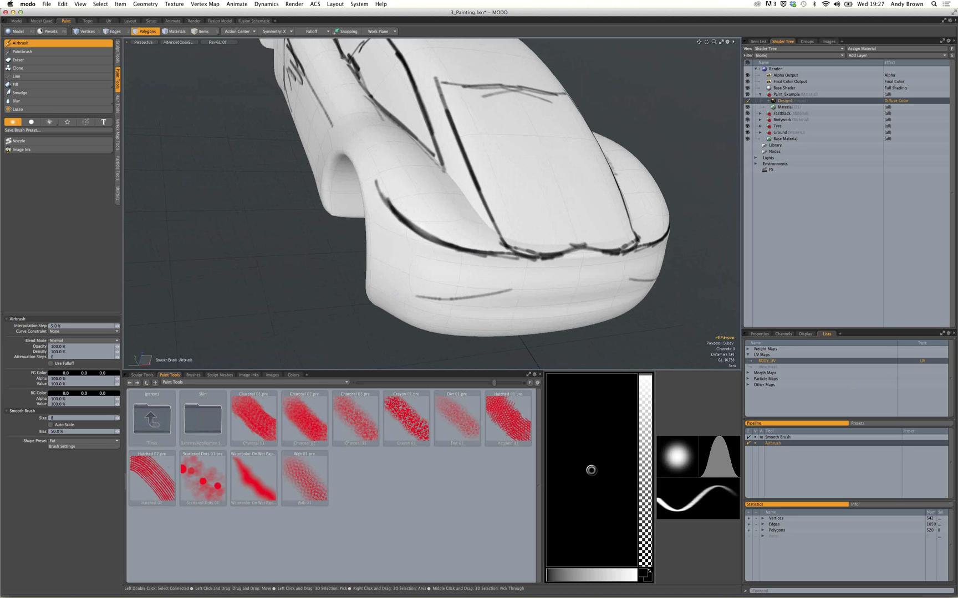
mouse_move(379, 222)
left_mouse_down()
mouse_move(391, 293)
mouse_move(471, 305)
mouse_move(557, 274)
mouse_move(637, 223)
left_mouse_up()
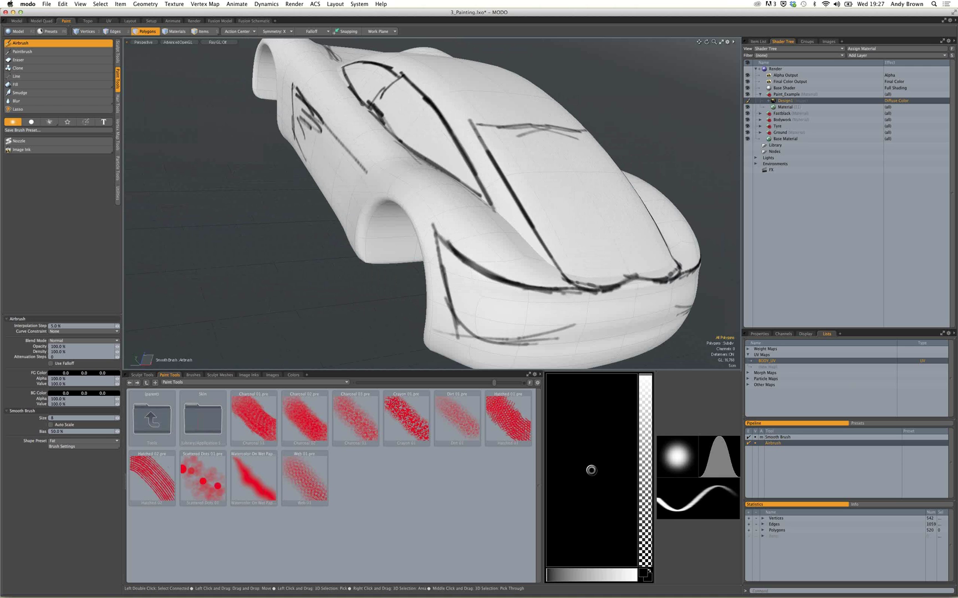
left_click_drag(573, 290, 559, 331)
left_click_drag(482, 333, 548, 330)
mouse_move(547, 322)
left_mouse_down()
mouse_move(535, 327)
mouse_move(437, 294)
left_mouse_up()
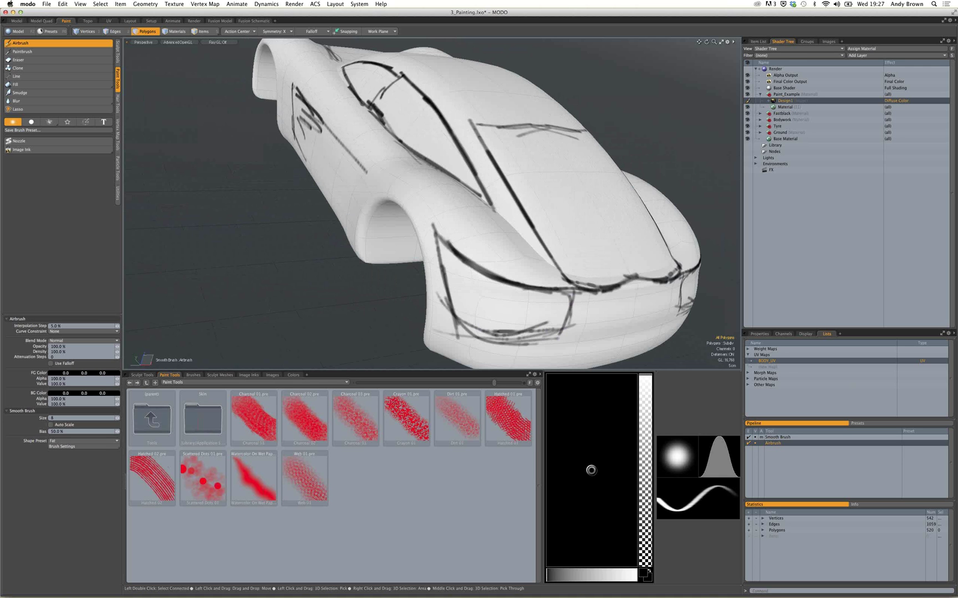
mouse_move(440, 246)
left_mouse_down()
mouse_move(487, 337)
mouse_move(545, 337)
left_mouse_up()
mouse_move(388, 330)
left_mouse_down("alt")
mouse_move(556, 296)
mouse_move(590, 303)
left_mouse_up("alt")
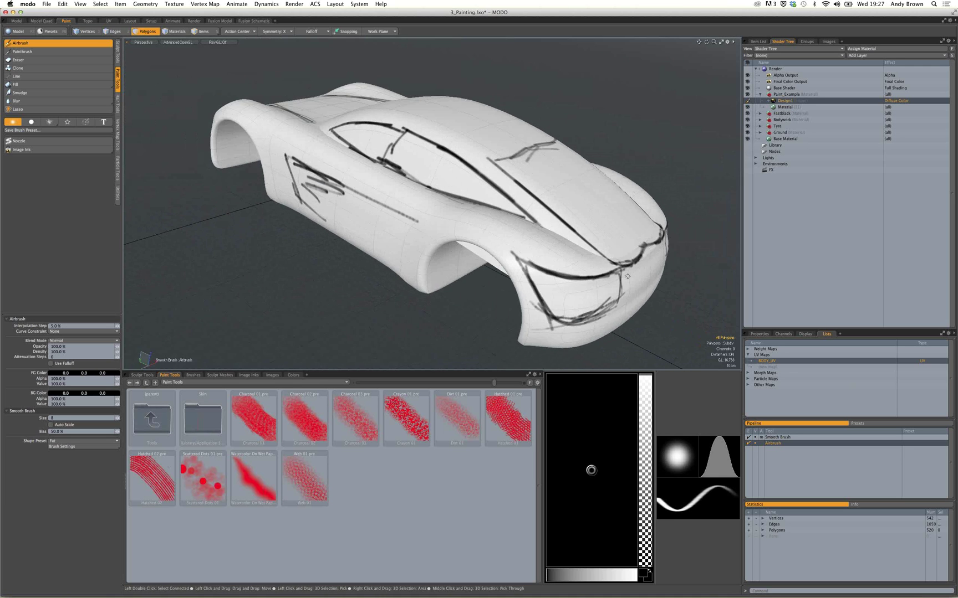
scroll(590, 303, "up", 3)
mouse_move(502, 247)
left_mouse_down()
mouse_move(515, 288)
mouse_move(554, 327)
mouse_move(621, 295)
left_mouse_up()
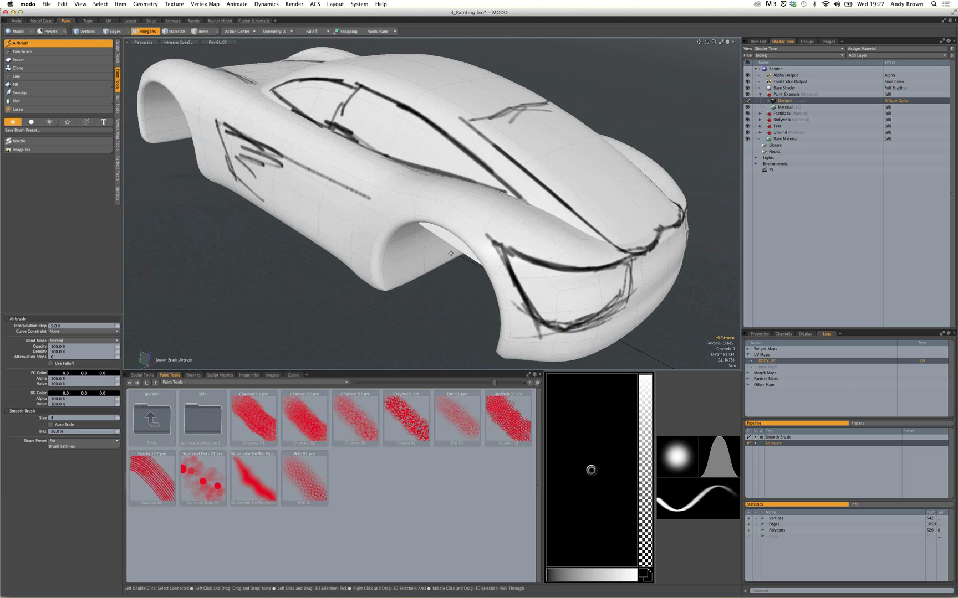
left_click_drag(488, 254, 450, 258, "ctrl+alt")
mouse_move(562, 281)
left_mouse_down("alt+shift")
mouse_move(599, 271)
mouse_move(516, 272)
left_mouse_up("alt+shift")
key("space")
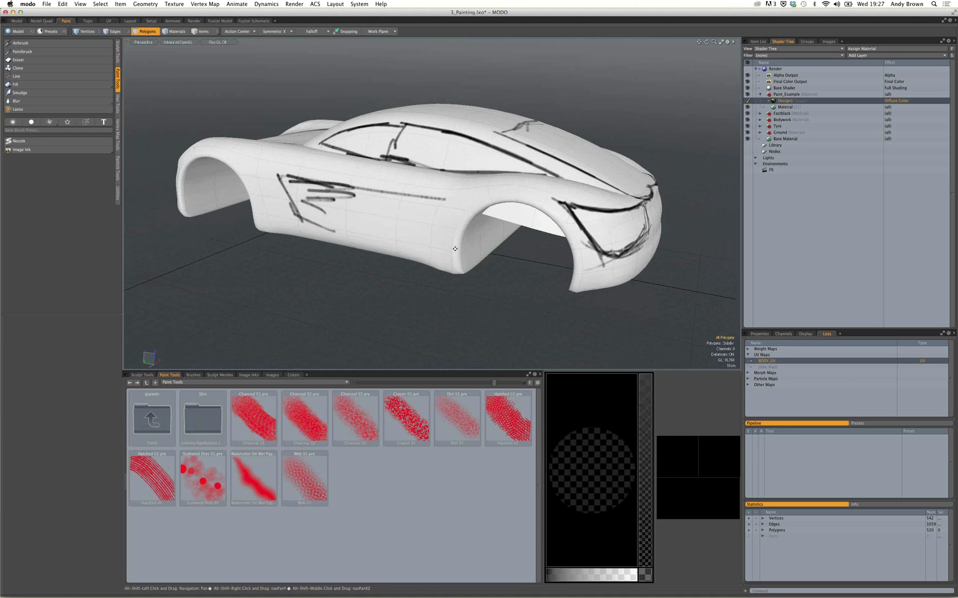
Reactivate the Airbrush with Image Ink and view its source image Porsche touched up.jpg at enlarged thumbnail size.
left_click_drag(454, 248, 504, 186, "alt")
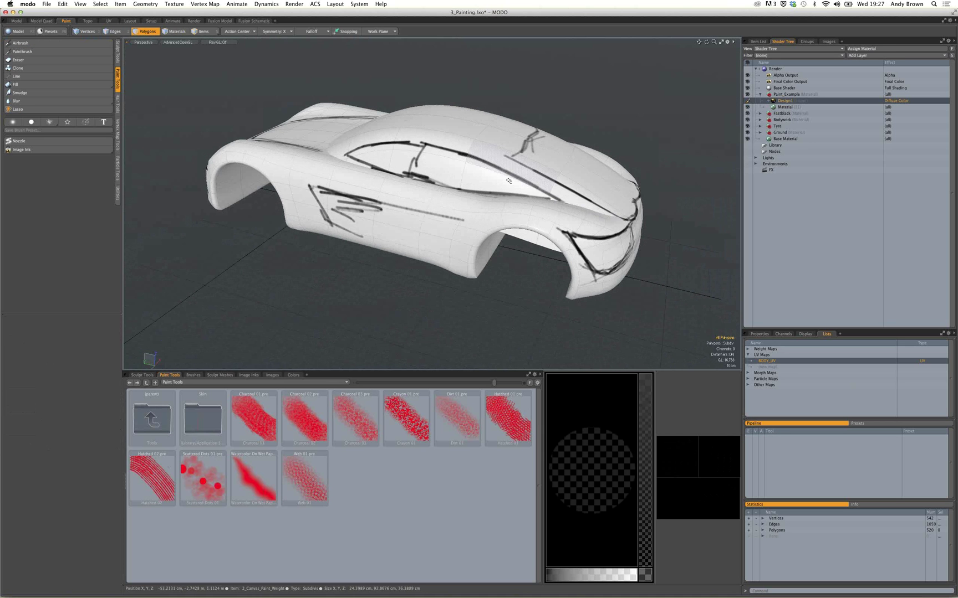
left_click_drag(364, 138, 372, 179, "alt")
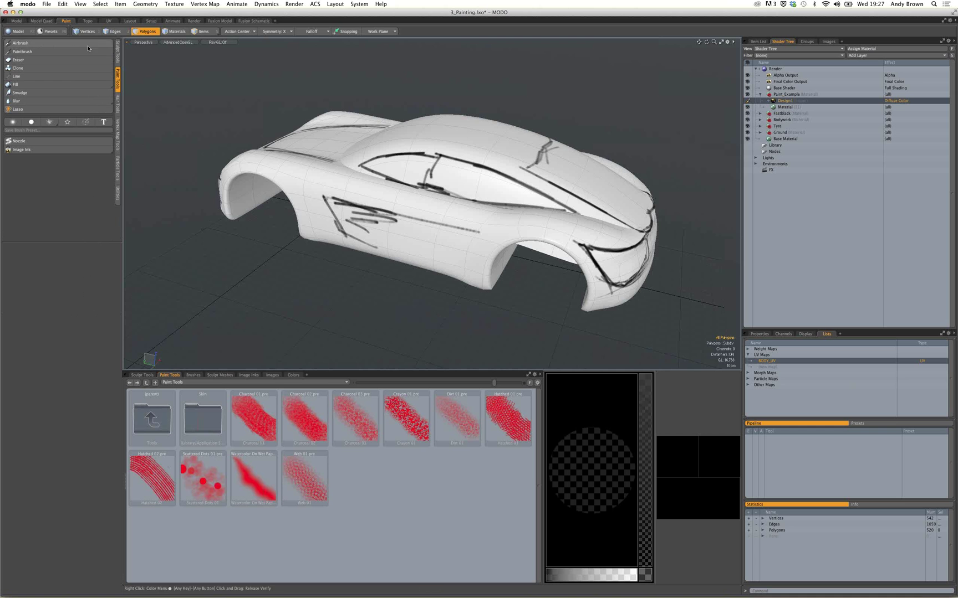
left_click(64, 45)
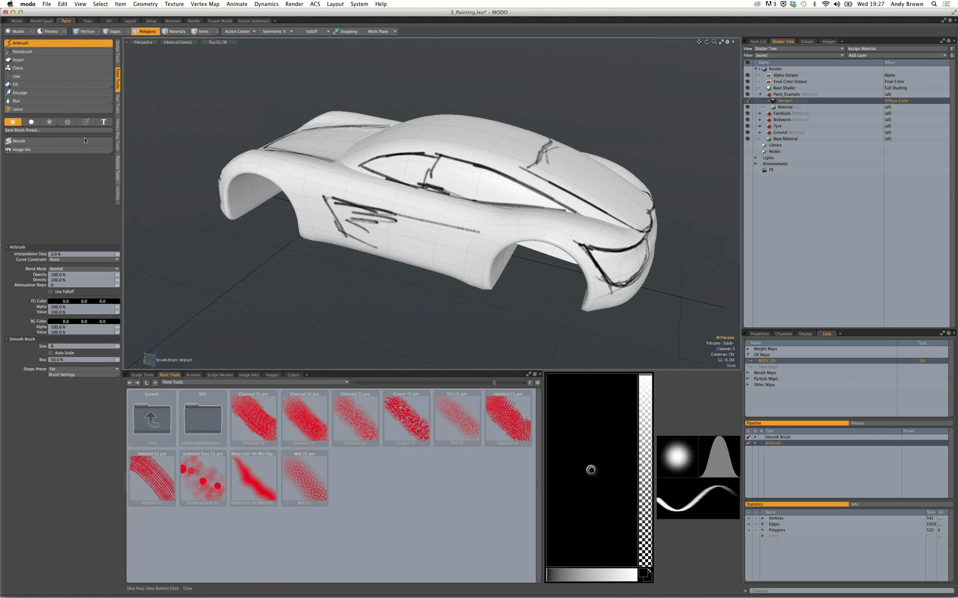
left_click(58, 150)
left_click_drag(72, 242, 72, 182)
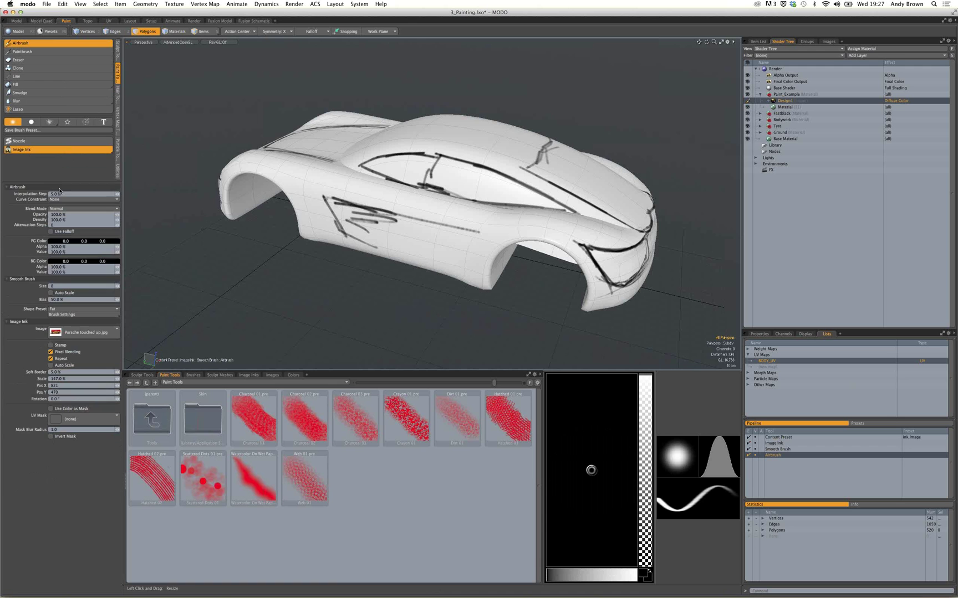
left_click(101, 333)
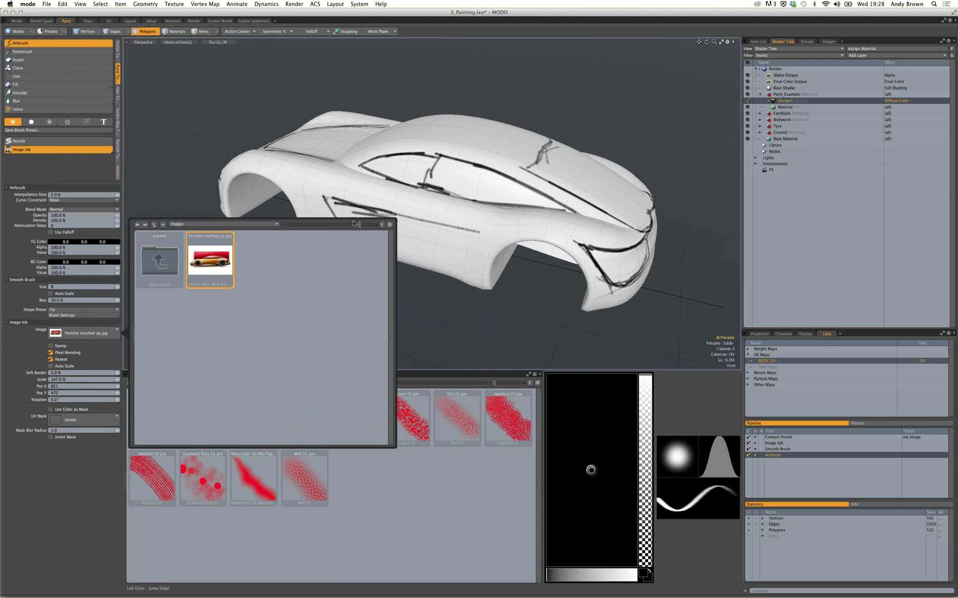
left_click_drag(358, 224, 368, 224)
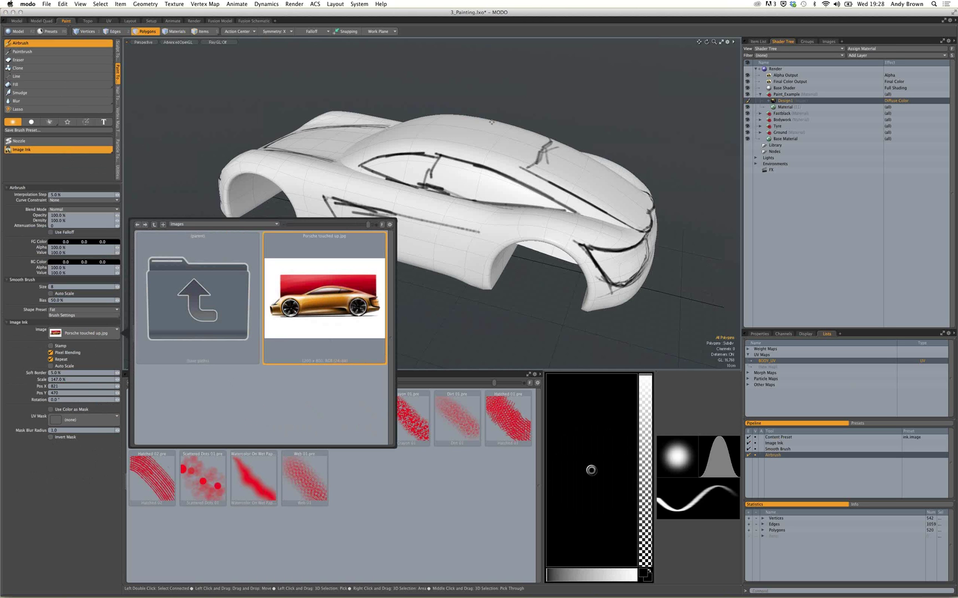
mouse_move(306, 298)
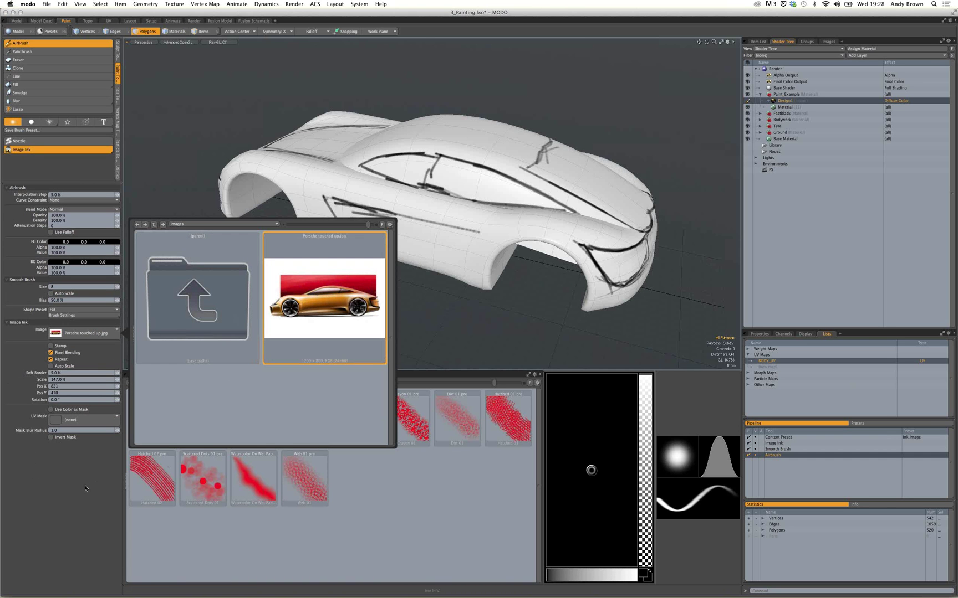
Set the foreground color to white and align the Image Ink picture with the car body in the Right view.
key("ctrl+space")
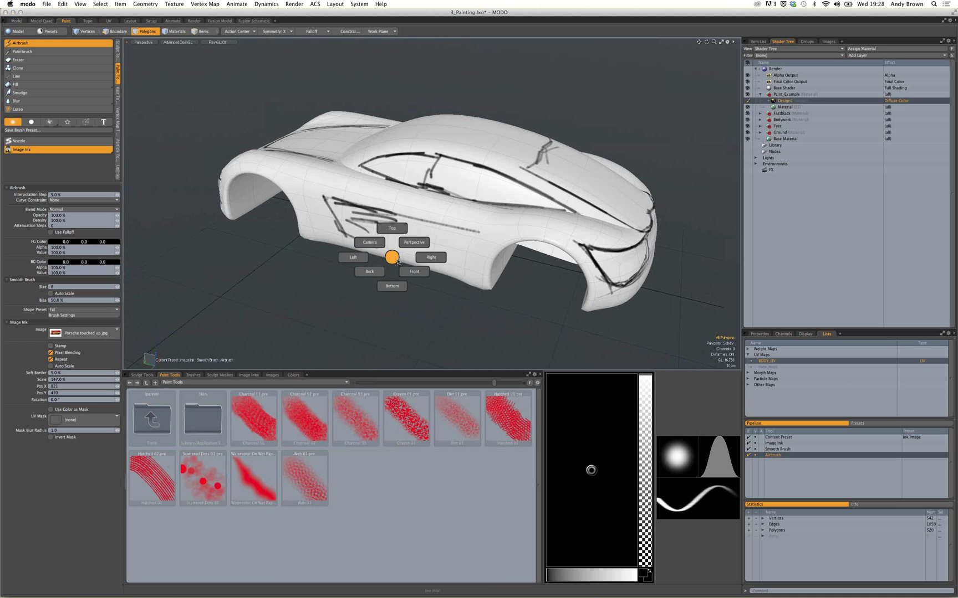
left_click(499, 275)
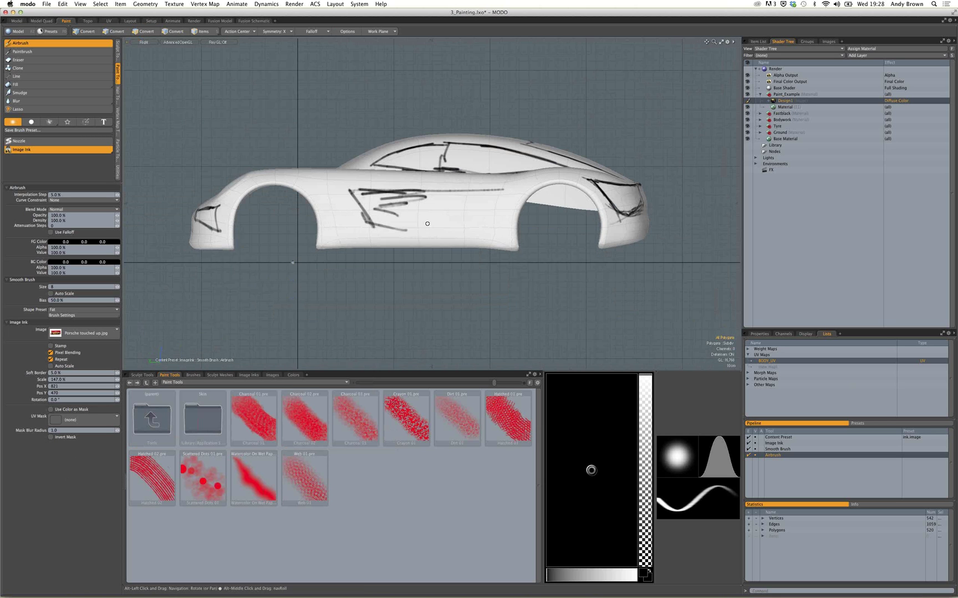
left_click_drag(427, 224, 422, 231, "ctrl+alt")
left_click_drag(600, 576, 637, 576)
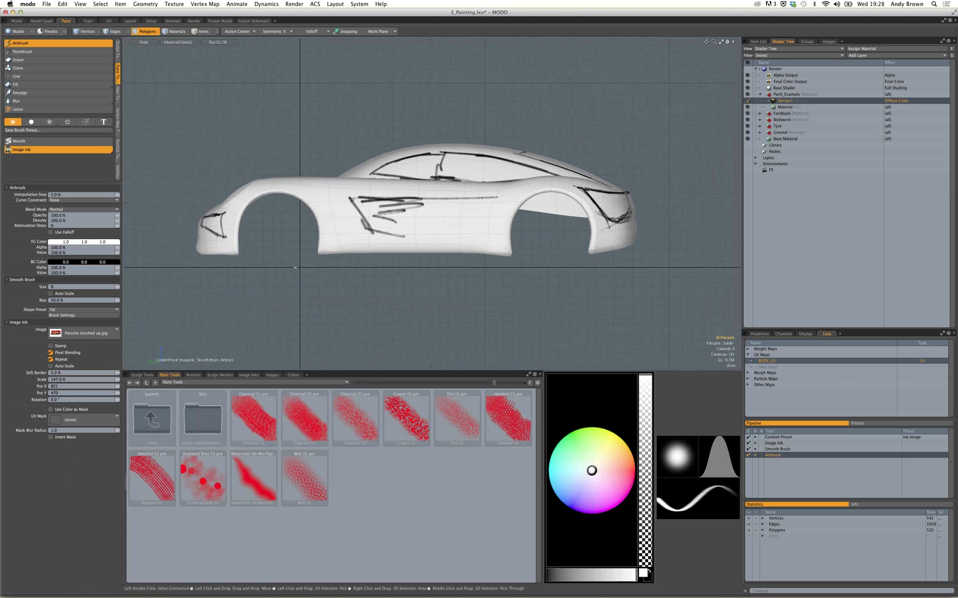
mouse_move(432, 217)
middle_mouse_down()
mouse_move(425, 174)
mouse_move(311, 107)
mouse_move(286, 107)
mouse_move(532, 111)
mouse_move(466, 181)
mouse_move(465, 208)
middle_mouse_up()
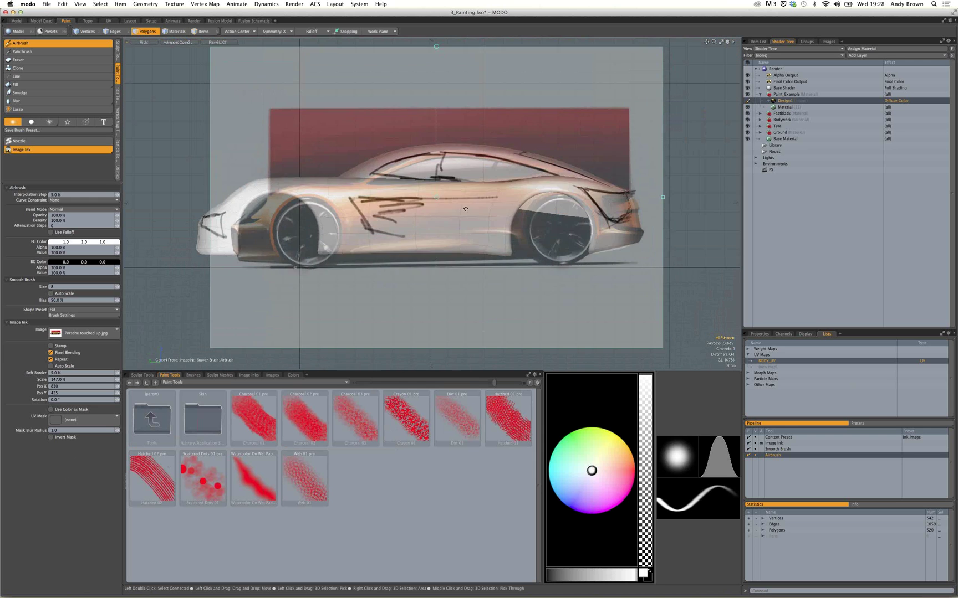
mouse_move(465, 209)
left_mouse_down("alt+shift")
mouse_move(469, 223)
mouse_move(468, 210)
mouse_move(399, 199)
mouse_move(449, 219)
left_mouse_up("alt+shift")
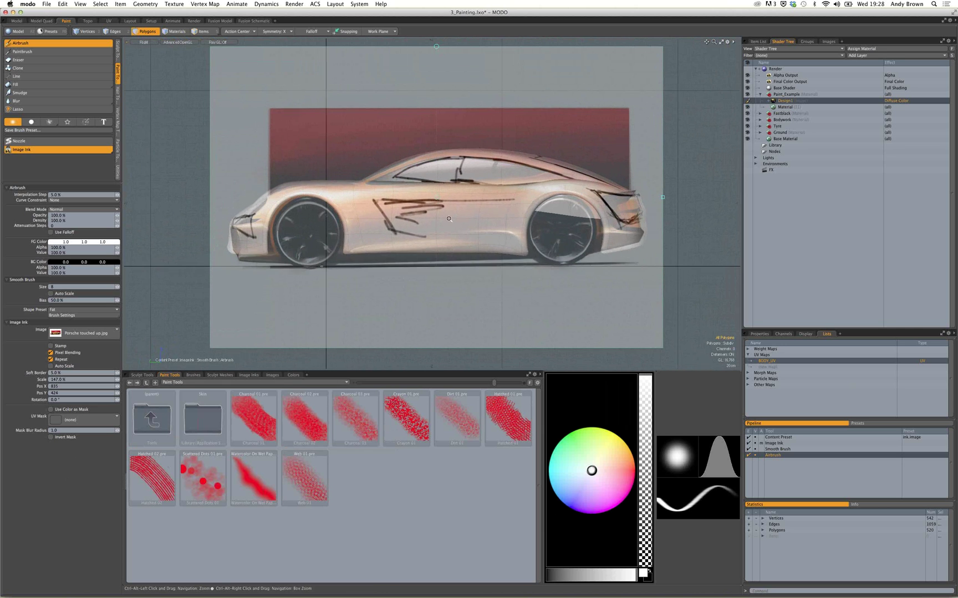
Project the aligned Porsche image across the whole side of the car body with an enlarged brush, drop the tools, and return to the perspective view.
left_click(468, 202)
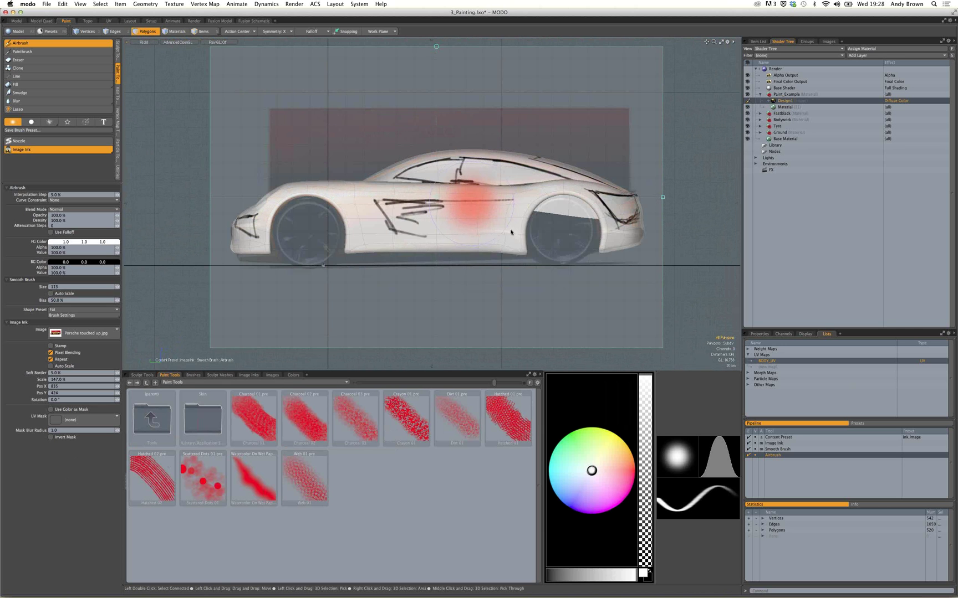
mouse_move(487, 204)
left_mouse_down()
mouse_move(516, 238)
mouse_move(543, 170)
mouse_move(604, 167)
mouse_move(632, 191)
mouse_move(610, 219)
mouse_move(635, 220)
mouse_move(565, 167)
mouse_move(476, 166)
mouse_move(493, 158)
mouse_move(365, 202)
mouse_move(443, 236)
mouse_move(344, 221)
mouse_move(388, 166)
mouse_move(283, 188)
mouse_move(310, 216)
mouse_move(260, 233)
mouse_move(277, 233)
mouse_move(263, 242)
mouse_move(311, 189)
mouse_move(479, 174)
mouse_move(666, 217)
mouse_move(639, 247)
mouse_move(606, 236)
mouse_move(596, 216)
mouse_move(418, 243)
mouse_move(350, 197)
mouse_move(455, 170)
mouse_move(363, 160)
mouse_move(421, 141)
mouse_move(252, 225)
mouse_move(244, 250)
mouse_move(300, 240)
left_mouse_up()
key("q")
key("period")
mouse_move(596, 297)
left_mouse_down("alt")
mouse_move(569, 312)
mouse_move(292, 164)
left_mouse_up("alt")
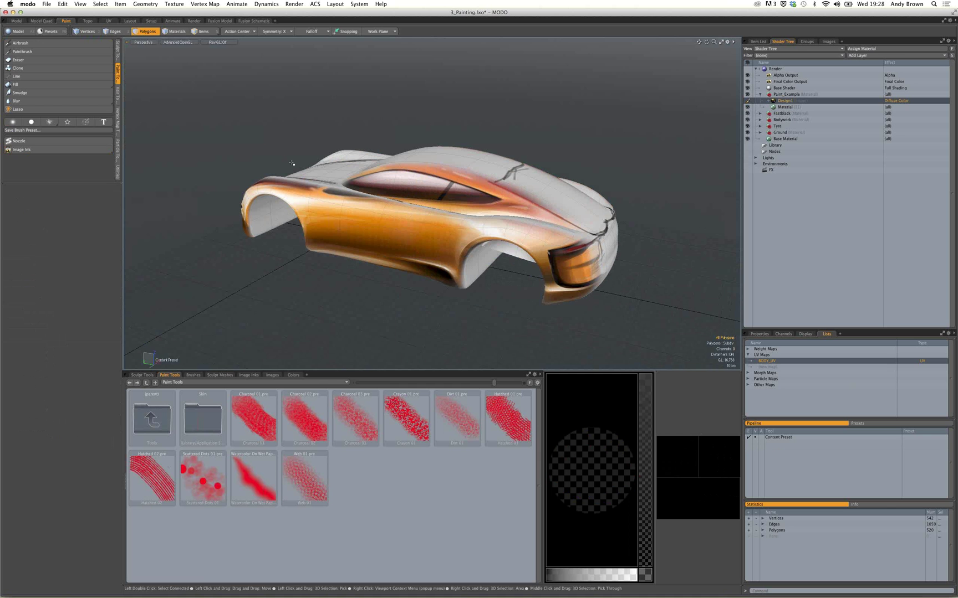
Airbrush orange sampled from the tail light area over the white rear end and bumper of the car.
key("alt")
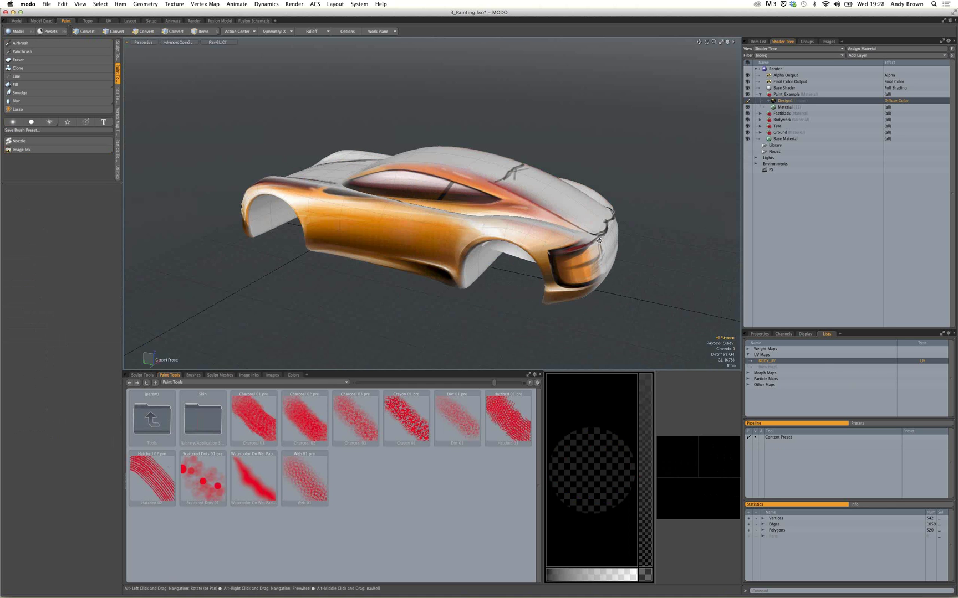
left_click_drag(605, 254, 465, 261, "alt")
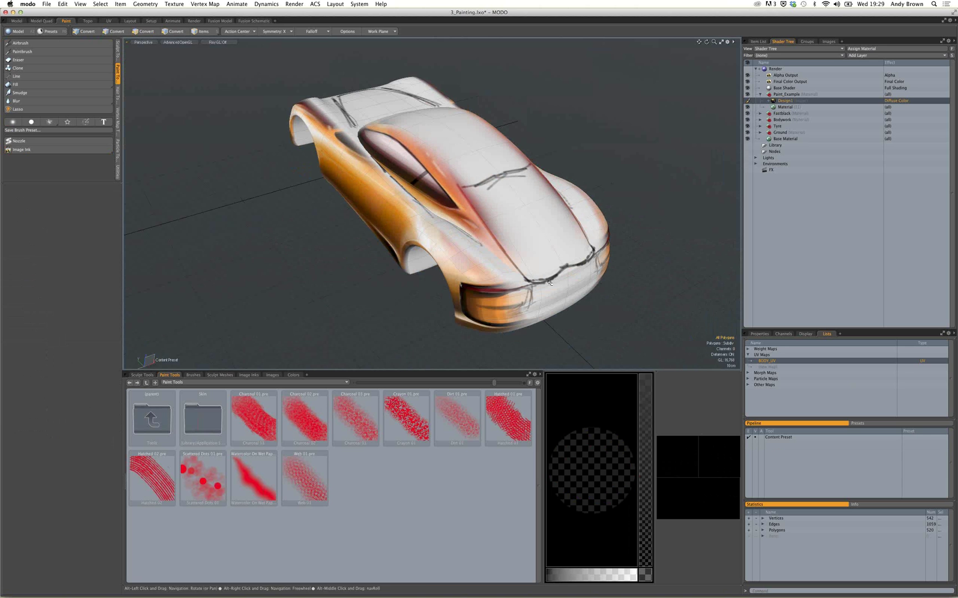
key("alt")
left_click_drag(413, 243, 363, 158, "alt")
left_click(80, 44)
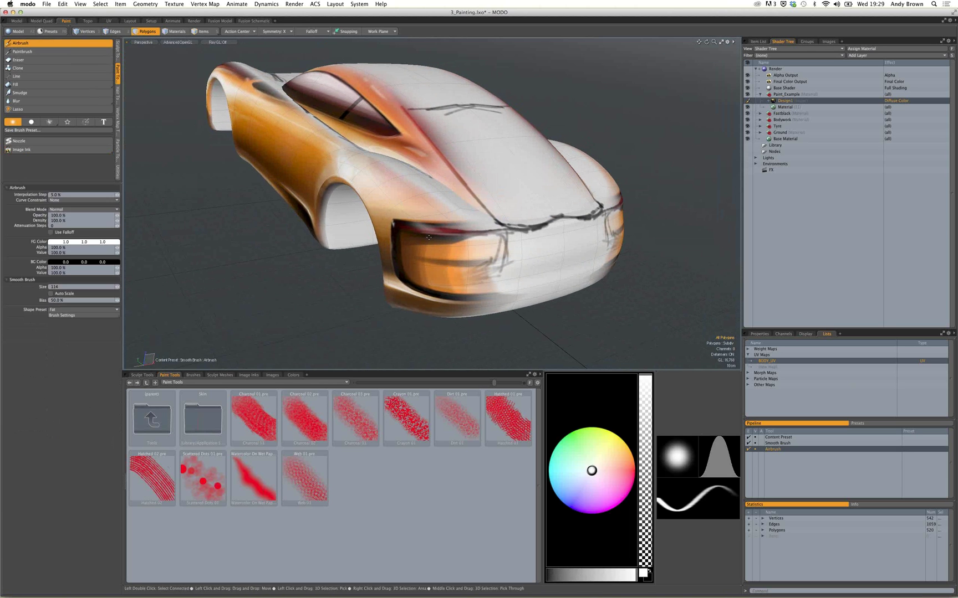
key("ctrl")
left_click(403, 221, "ctrl")
mouse_move(531, 280)
left_mouse_down("alt")
mouse_move(396, 230)
mouse_move(465, 228)
mouse_move(481, 233)
mouse_move(468, 261)
mouse_move(387, 252)
left_mouse_up("alt")
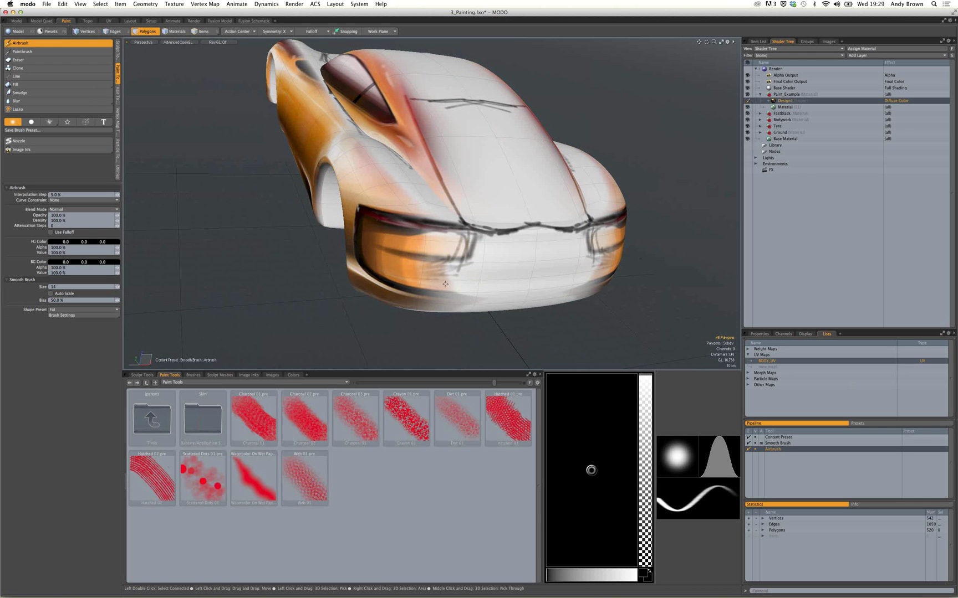
left_click(387, 250, "ctrl")
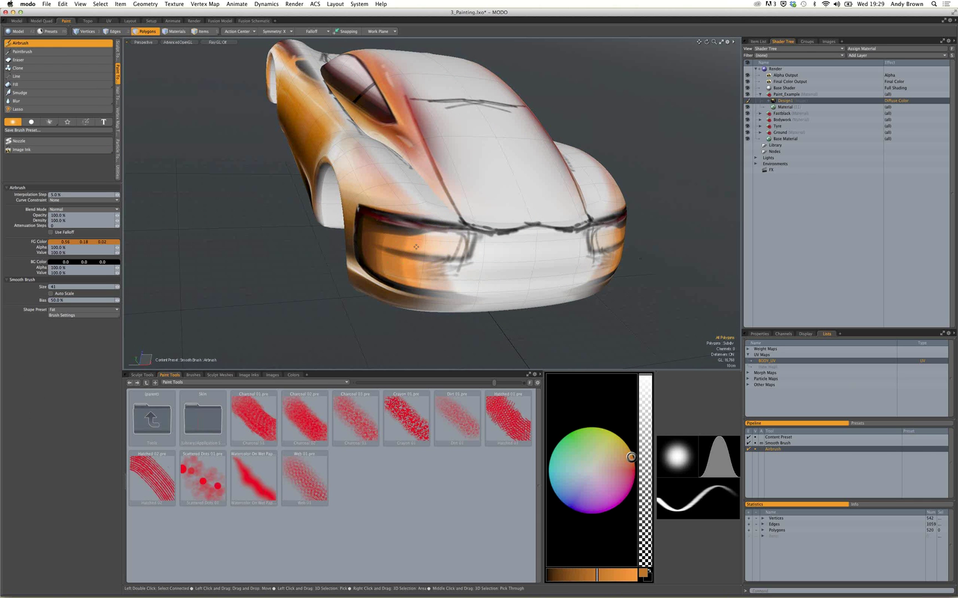
mouse_move(422, 244)
left_mouse_down()
mouse_move(518, 241)
mouse_move(443, 266)
mouse_move(476, 288)
mouse_move(391, 294)
mouse_move(471, 294)
mouse_move(410, 276)
left_mouse_up()
mouse_move(457, 230)
left_mouse_down()
mouse_move(420, 244)
mouse_move(424, 271)
mouse_move(515, 243)
mouse_move(479, 308)
left_mouse_up()
Blend the same orange over the rear wing above the wheel arch with the Airbrush, and drop the tool.
key("alt")
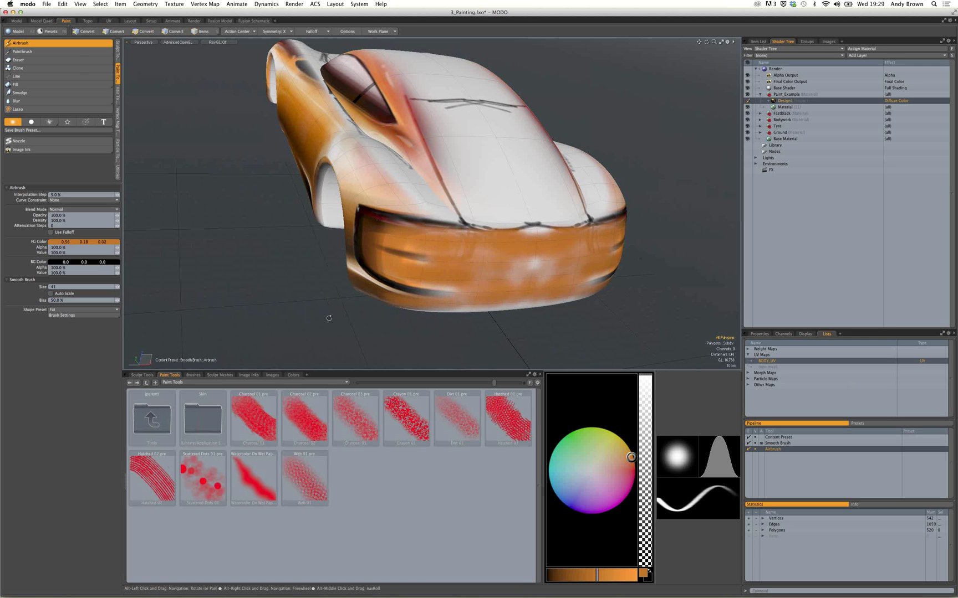
left_click_drag(329, 318, 360, 336, "alt")
mouse_move(360, 336)
left_mouse_down("alt")
mouse_move(446, 265)
mouse_move(554, 270)
mouse_move(529, 237)
mouse_move(549, 246)
mouse_move(527, 273)
mouse_move(484, 214)
mouse_move(601, 256)
left_mouse_up("alt")
key("alt")
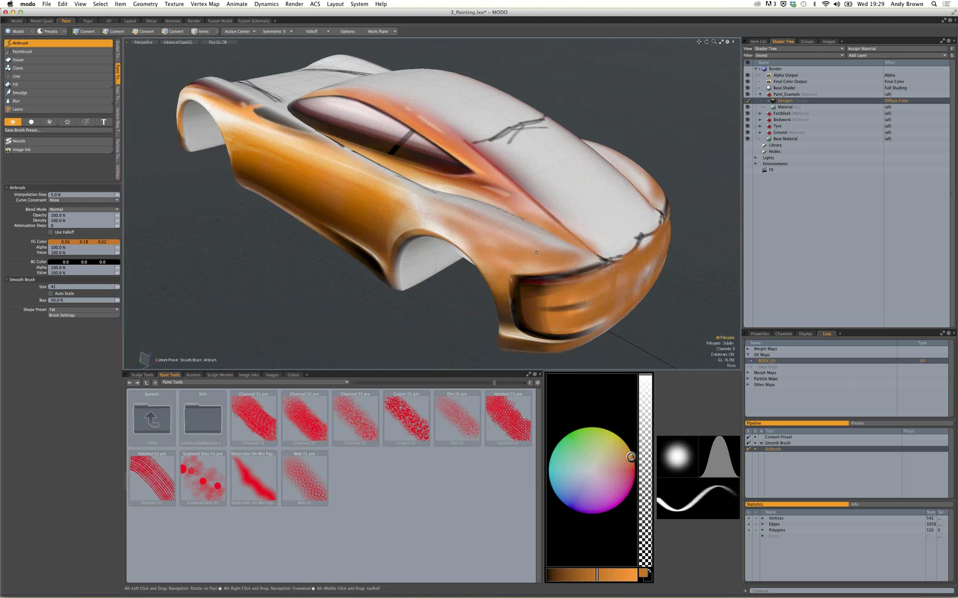
mouse_move(535, 252)
left_mouse_down("alt")
mouse_move(547, 285)
mouse_move(526, 256)
left_mouse_up("alt")
key("q")
Examine the painted car body from the rear, side and front in the viewport and the live render preview, and return to the Paint layout.
mouse_move(491, 220)
left_mouse_down("alt+shift")
mouse_move(502, 224)
mouse_move(496, 219)
left_mouse_up("alt+shift")
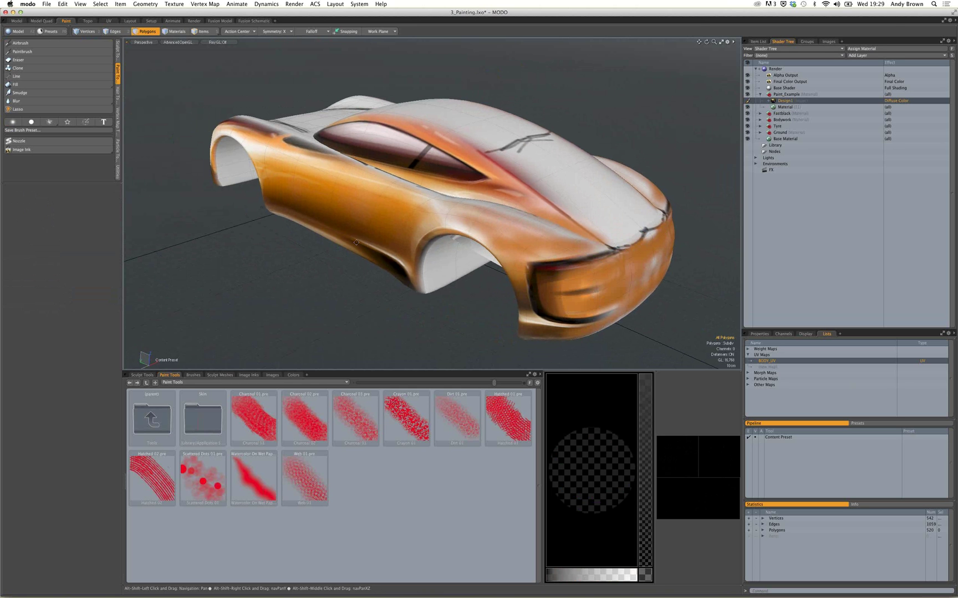
left_click_drag(189, 67, 180, 79, "alt+shift")
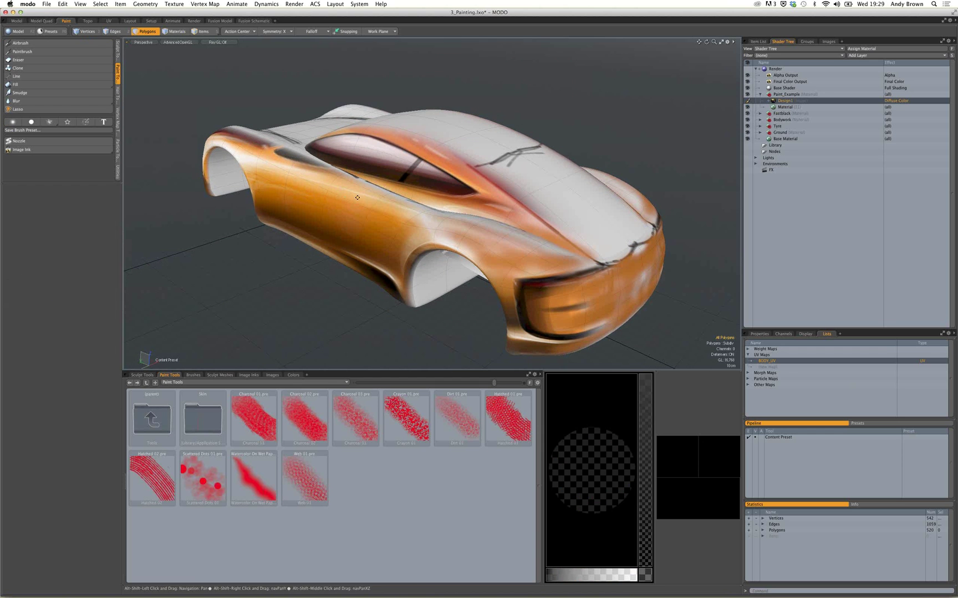
left_click_drag(357, 198, 355, 187, "alt+shift")
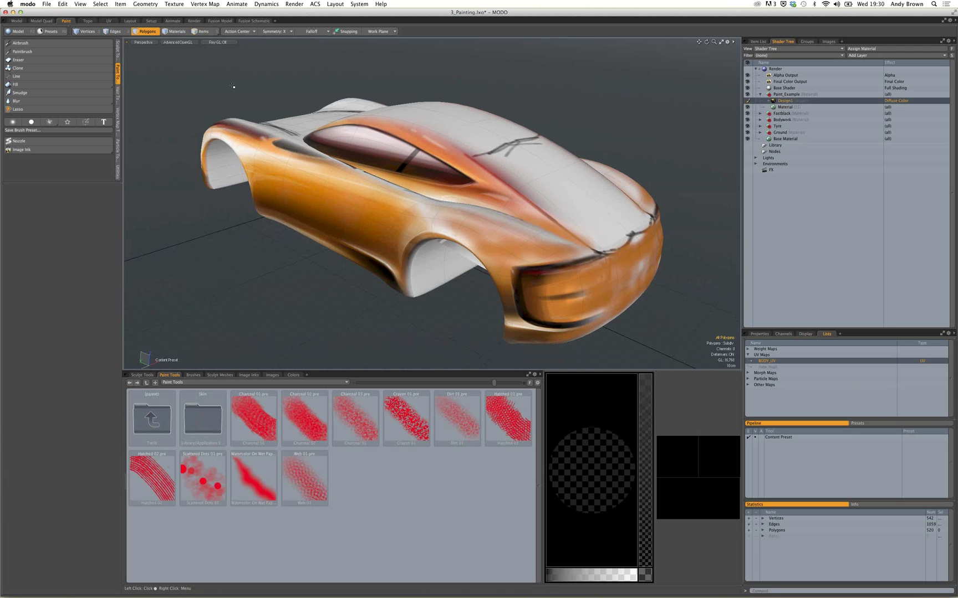
left_click_drag(353, 242, 686, 275, "alt")
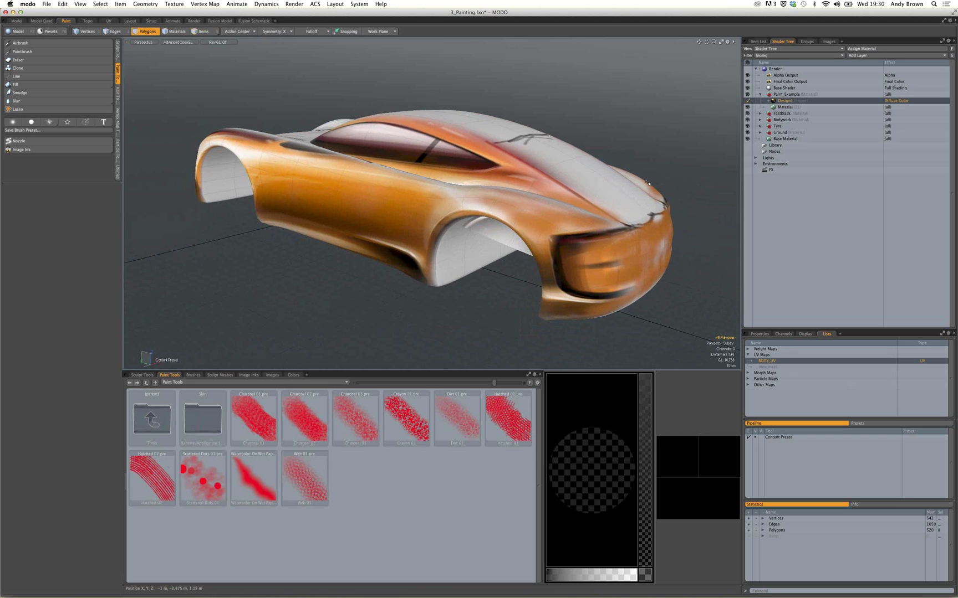
key("alt")
left_click_drag(448, 172, 444, 204, "alt")
left_click(194, 21)
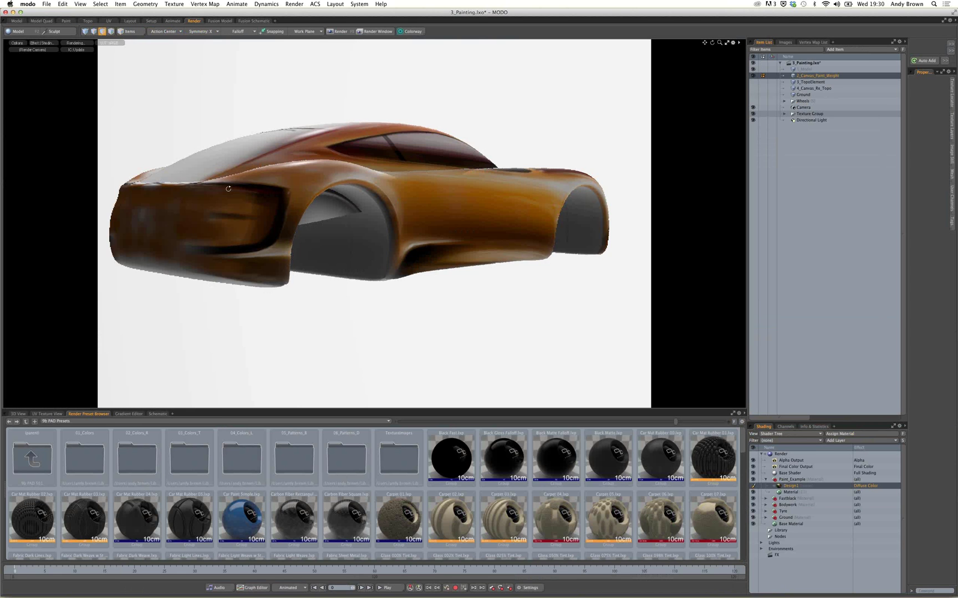
left_click_drag(228, 189, 452, 332, "alt")
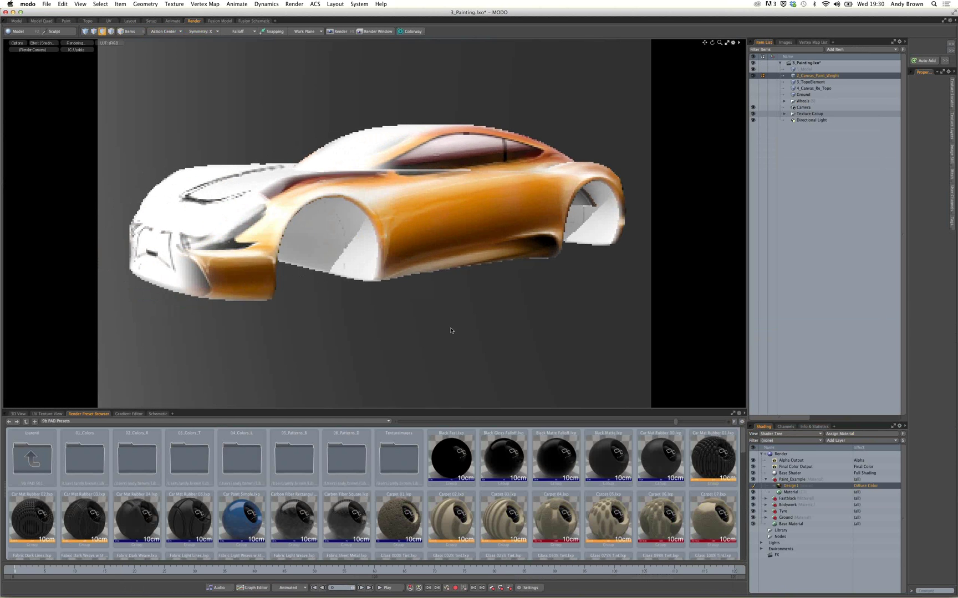
left_click_drag(580, 242, 480, 385, "alt")
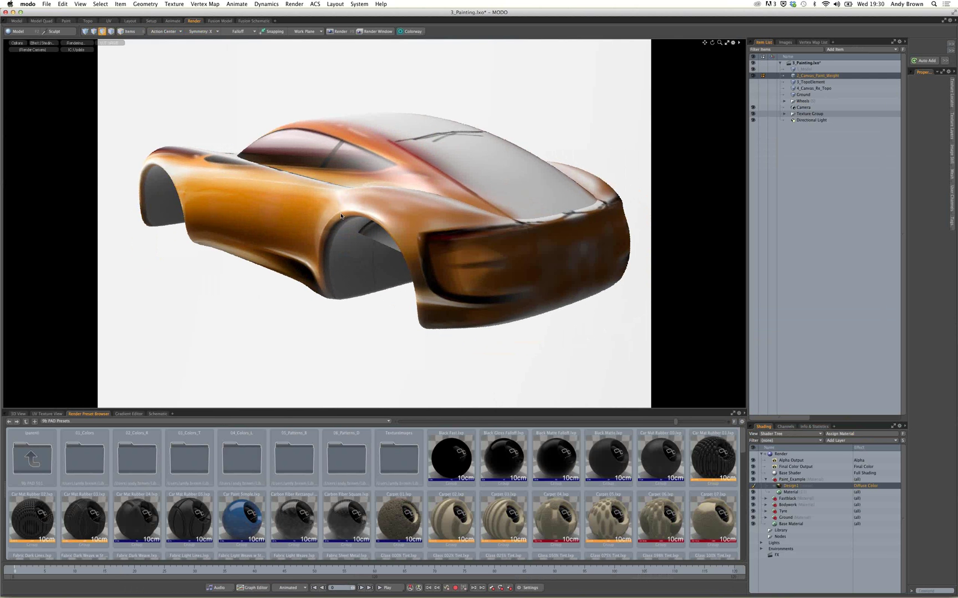
left_click_drag(357, 206, 489, 207, "alt")
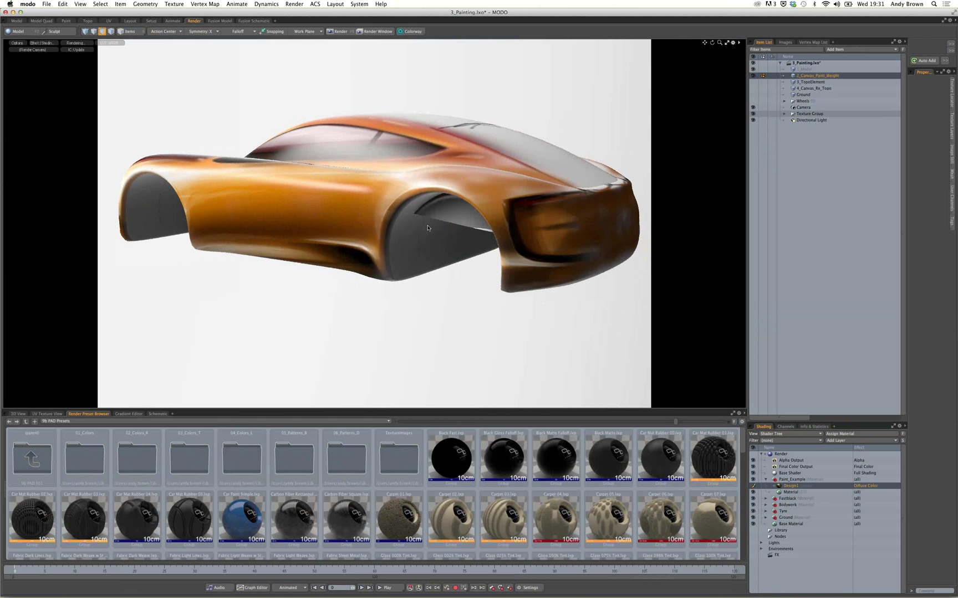
left_click_drag(427, 225, 397, 216, "alt")
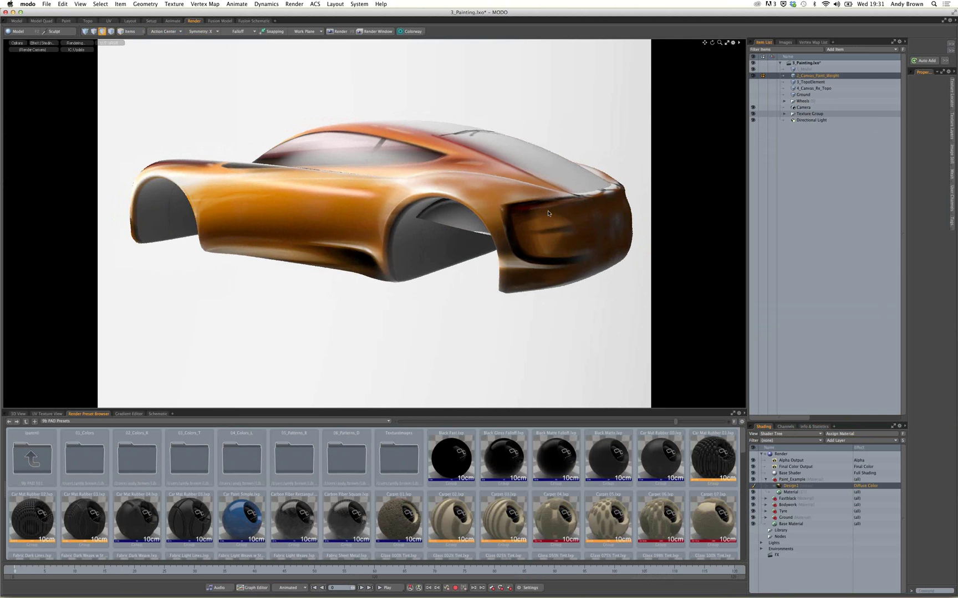
left_click_drag(376, 203, 364, 199, "ctrl+alt")
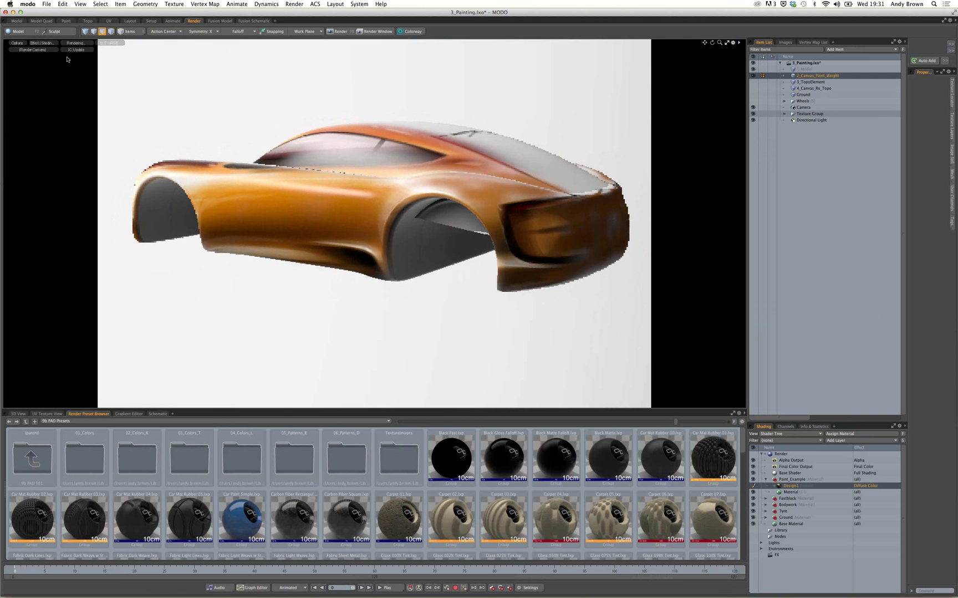
left_click(66, 21)
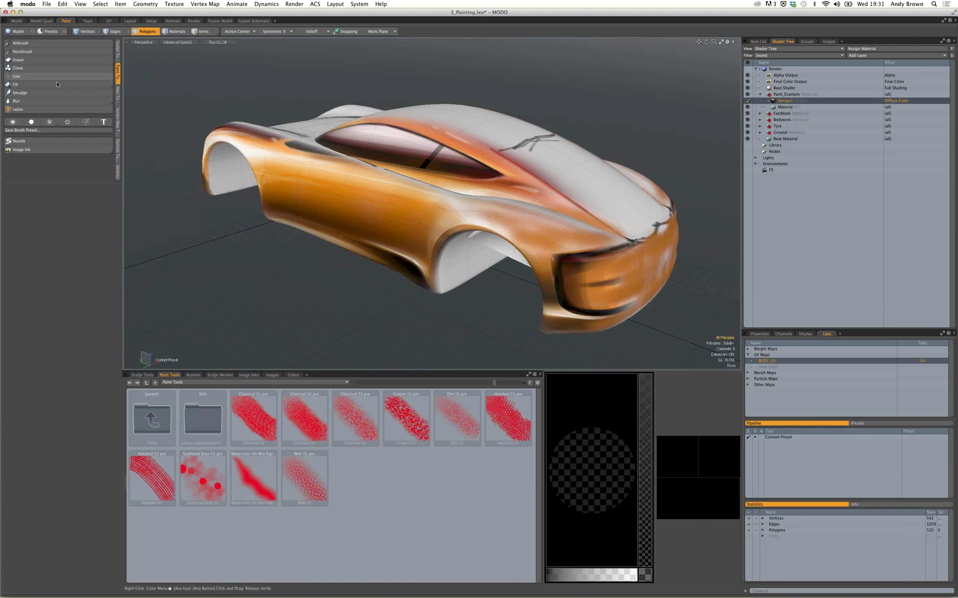
Close the car painting scene and answer the prompt about unsaved changes.
left_click_drag(382, 194, 272, 249, "alt")
left_click(47, 4)
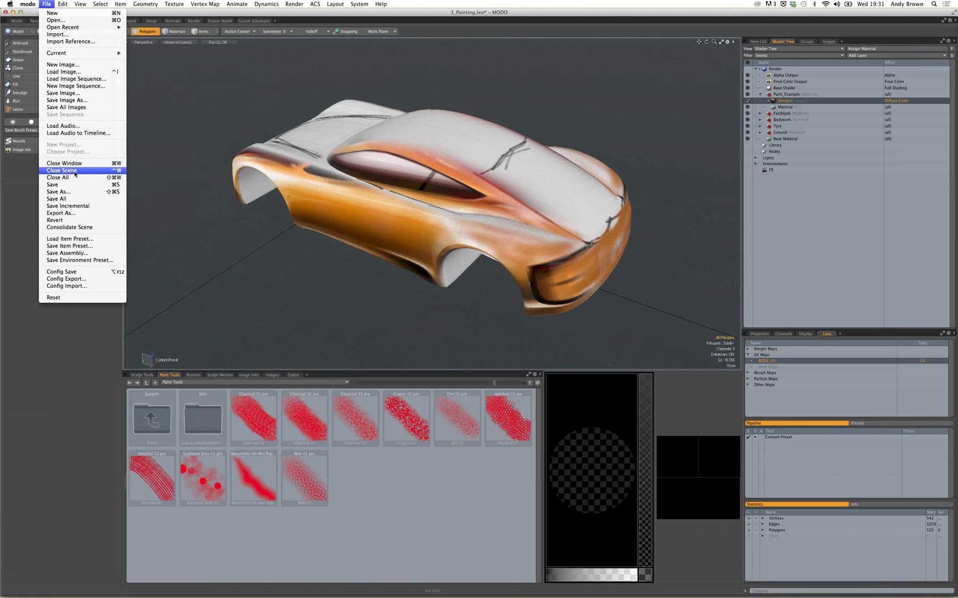
left_click(71, 172)
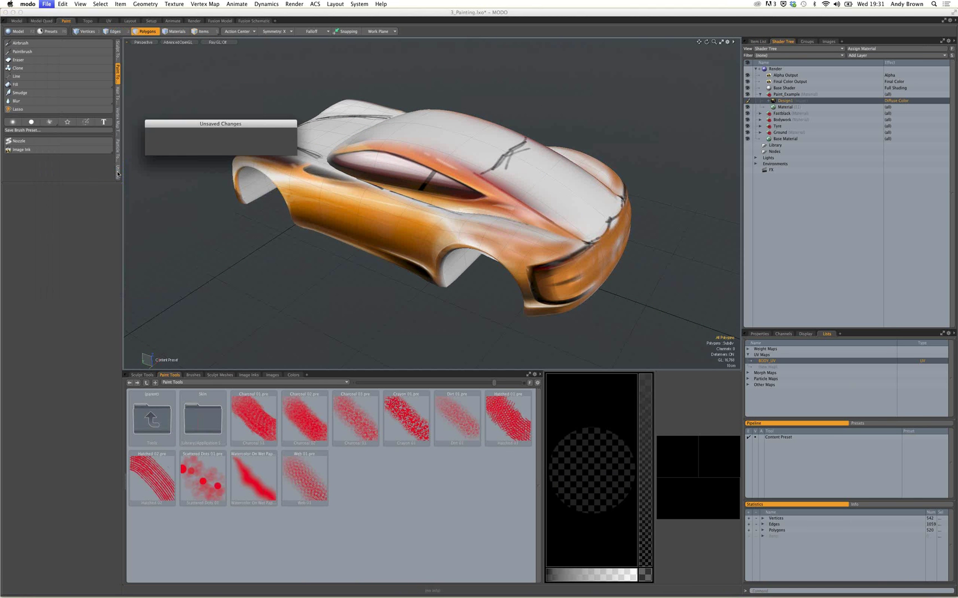
left_click(274, 143)
left_click(274, 143)
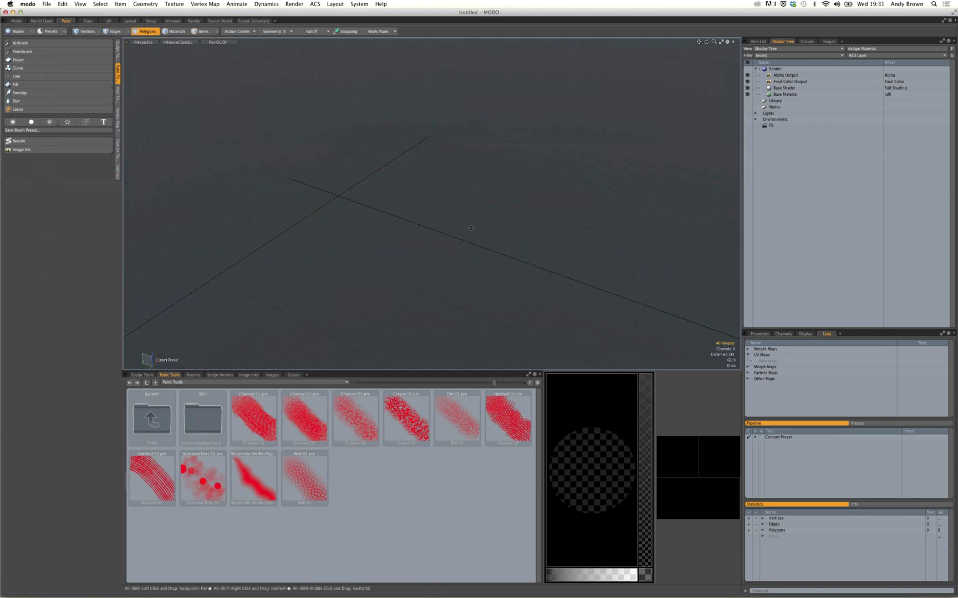
Switch to the Model layout and open the scene 7_Materials.lxo from the NOVEDGE folder.
mouse_move(439, 241)
left_mouse_down("alt")
mouse_move(425, 319)
mouse_move(417, 235)
mouse_move(442, 261)
left_mouse_up("alt")
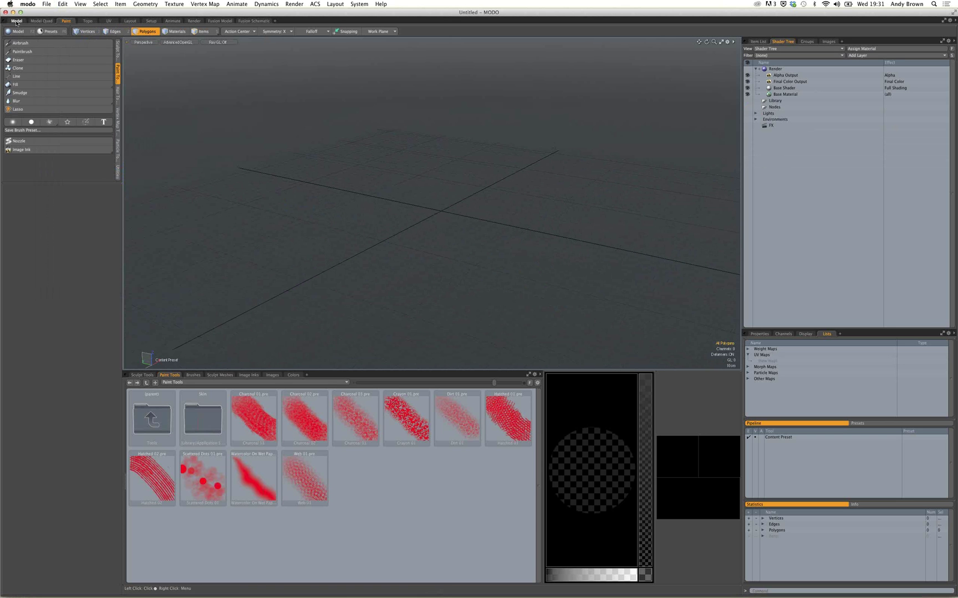
left_click(19, 21)
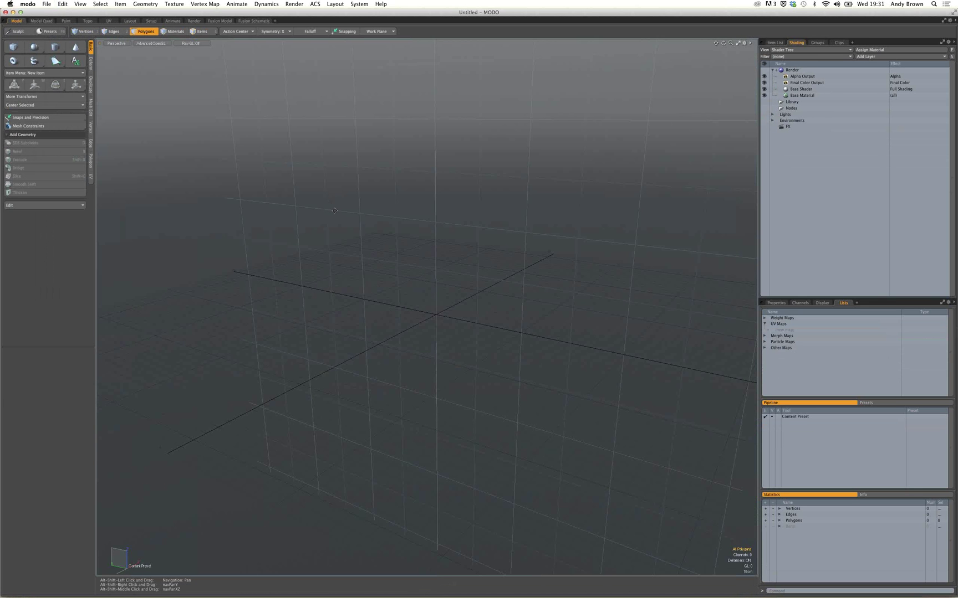
left_click_drag(335, 210, 427, 311, "alt+shift")
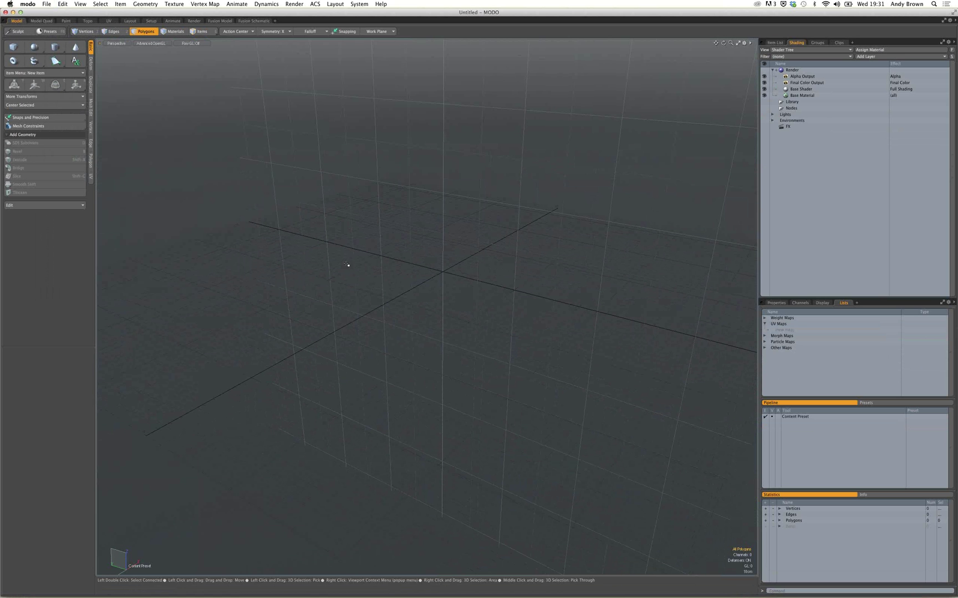
left_click(46, 4)
left_click(49, 21)
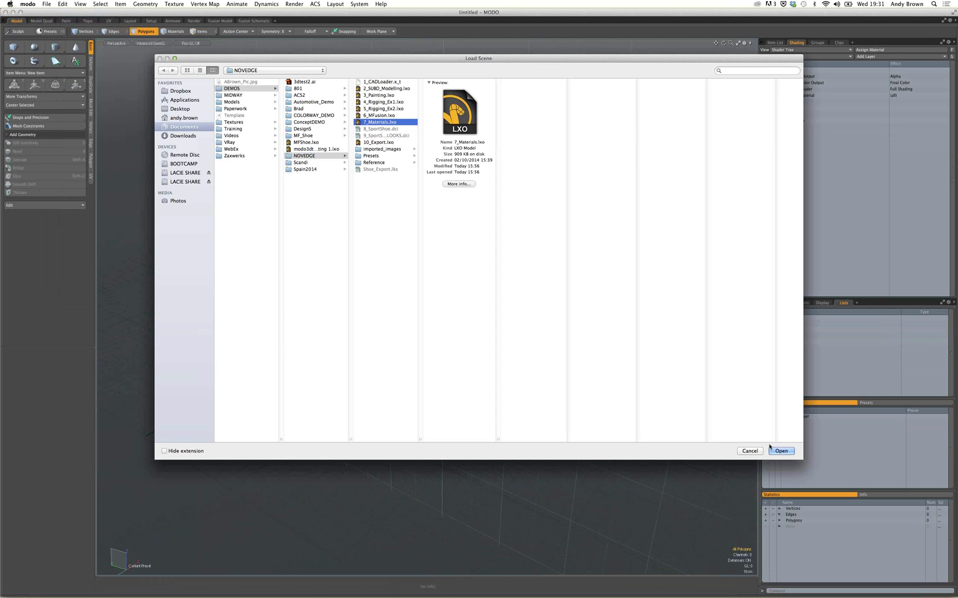
left_click(776, 451)
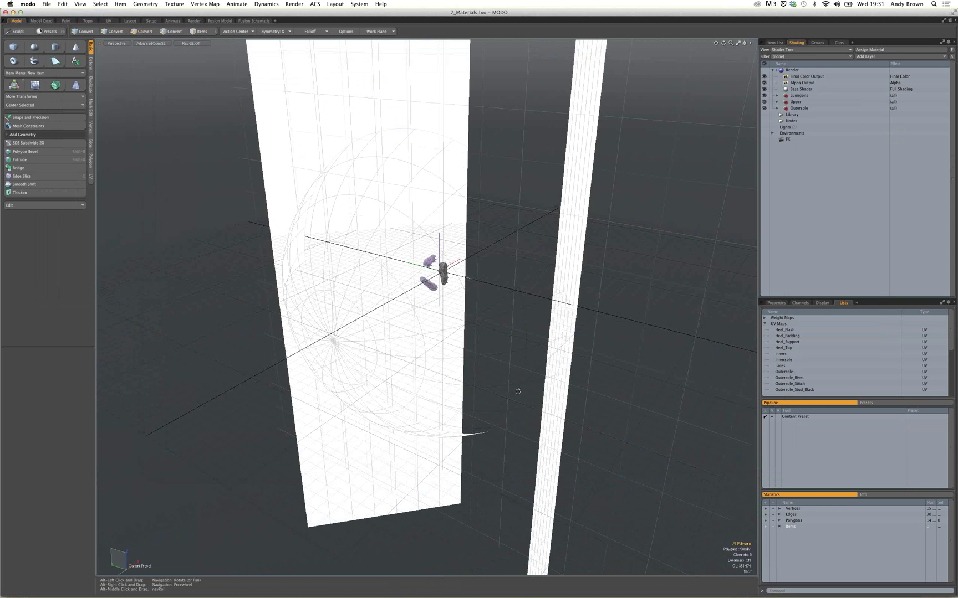
Set the coordinate system's Up Axis to Y in the Units preferences and close them.
left_click_drag(517, 391, 249, 221, "alt")
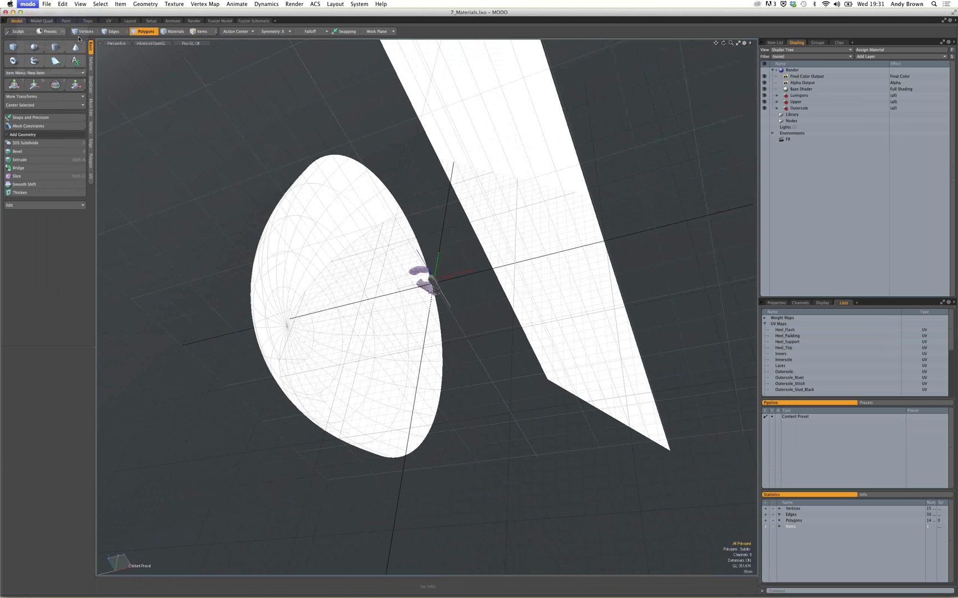
key("super+comma")
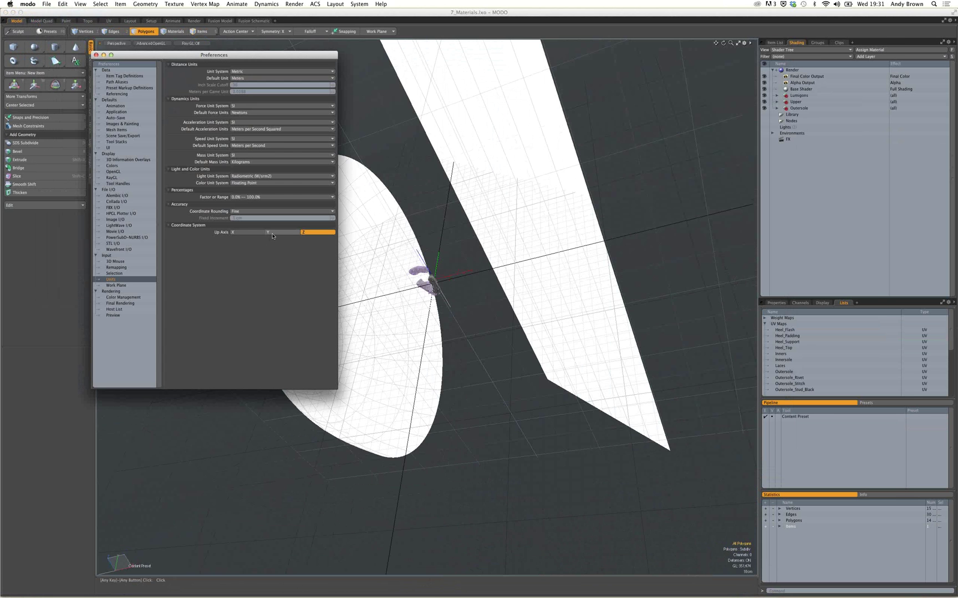
left_click(271, 233)
left_click(358, 183)
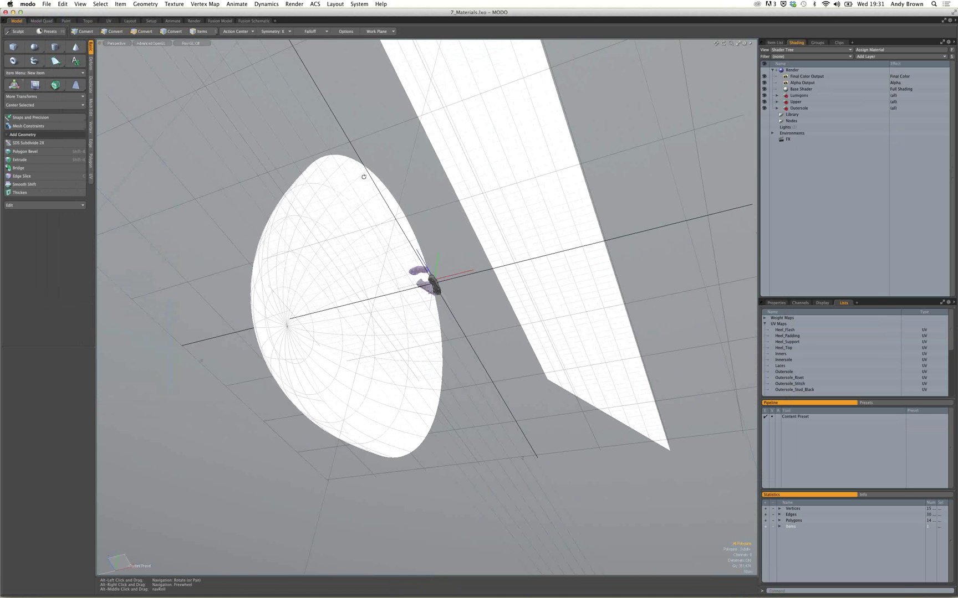
Switch to the Render layout and resize its areas to shrink the shoe preview and enlarge the material preset browser and Shader Tree.
left_click_drag(364, 177, 191, 24, "alt")
left_click(193, 21)
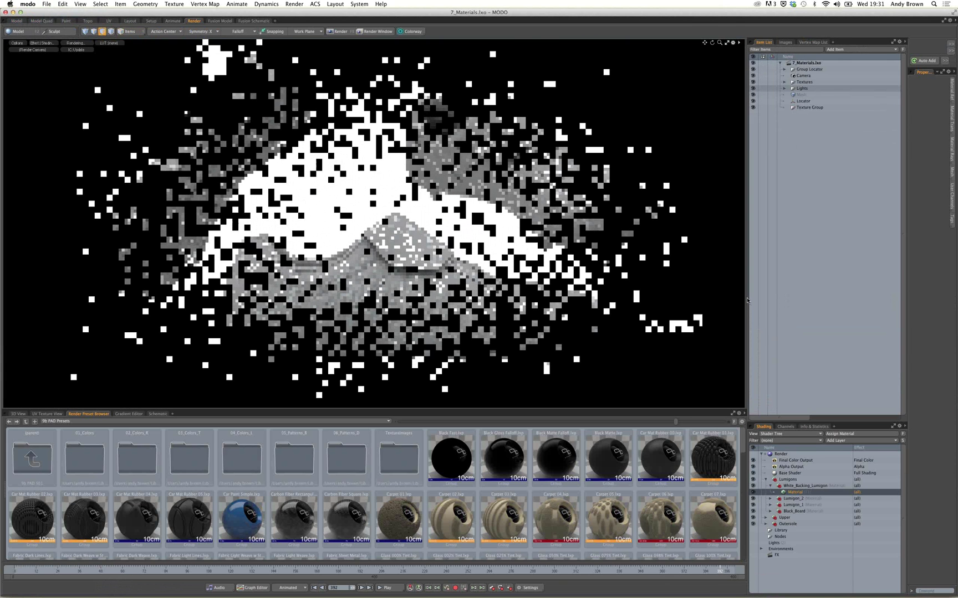
left_click_drag(742, 301, 427, 266)
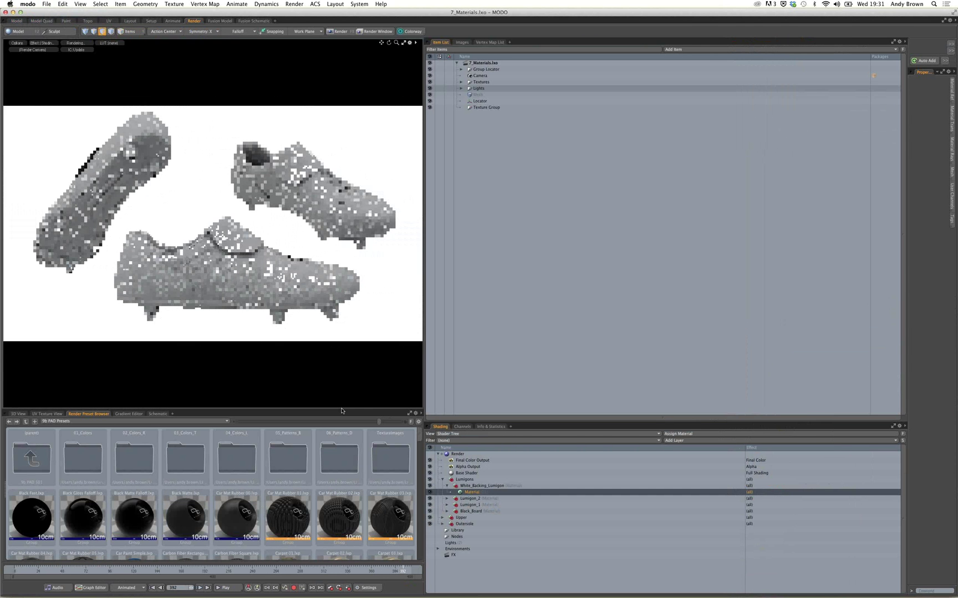
left_click_drag(357, 410, 358, 258)
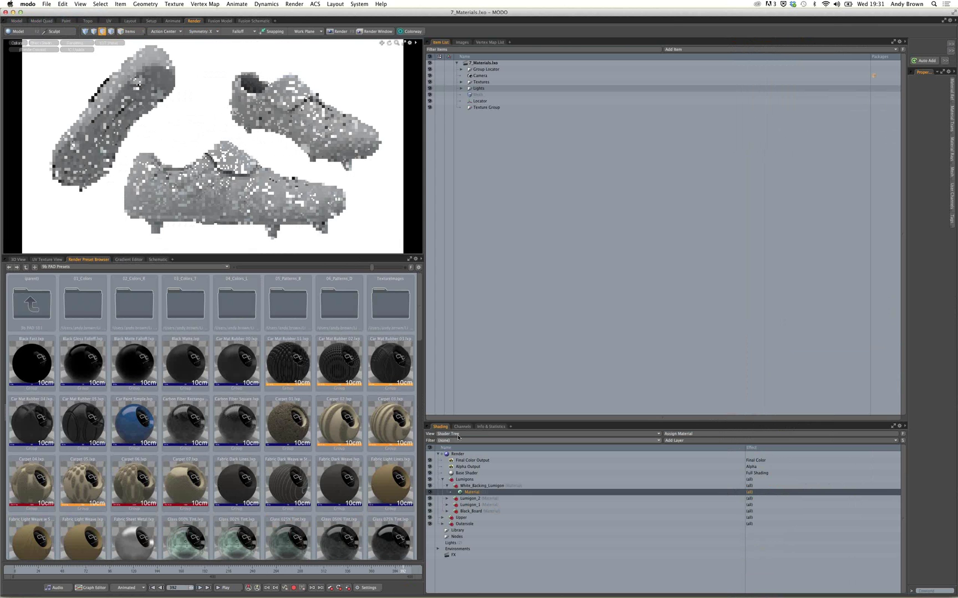
mouse_move(446, 191)
left_mouse_down()
mouse_move(449, 149)
mouse_move(452, 162)
left_mouse_up()
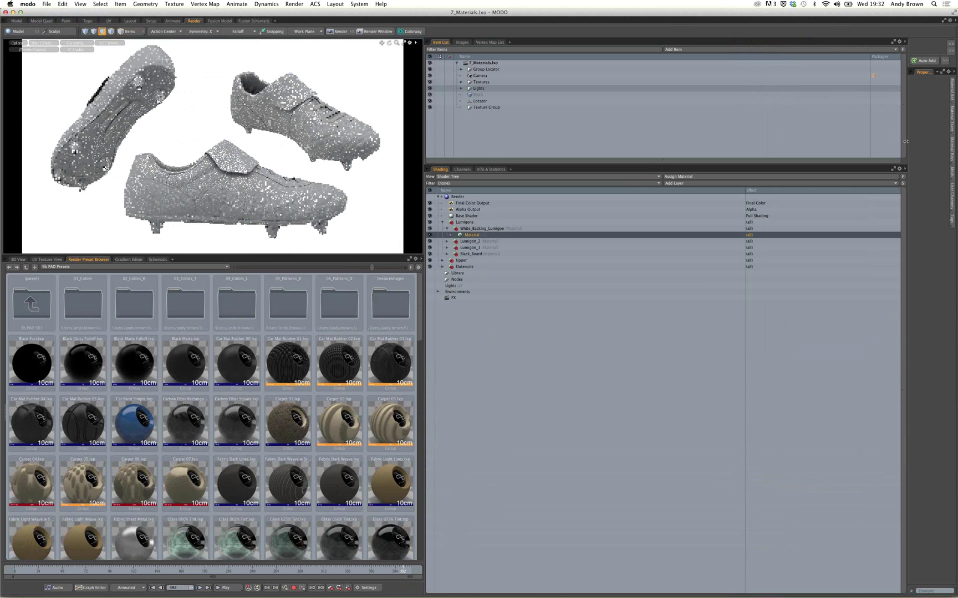
Widen the Properties area and shorten the Item List to give the Shader Tree more height.
left_click_drag(906, 144, 683, 145)
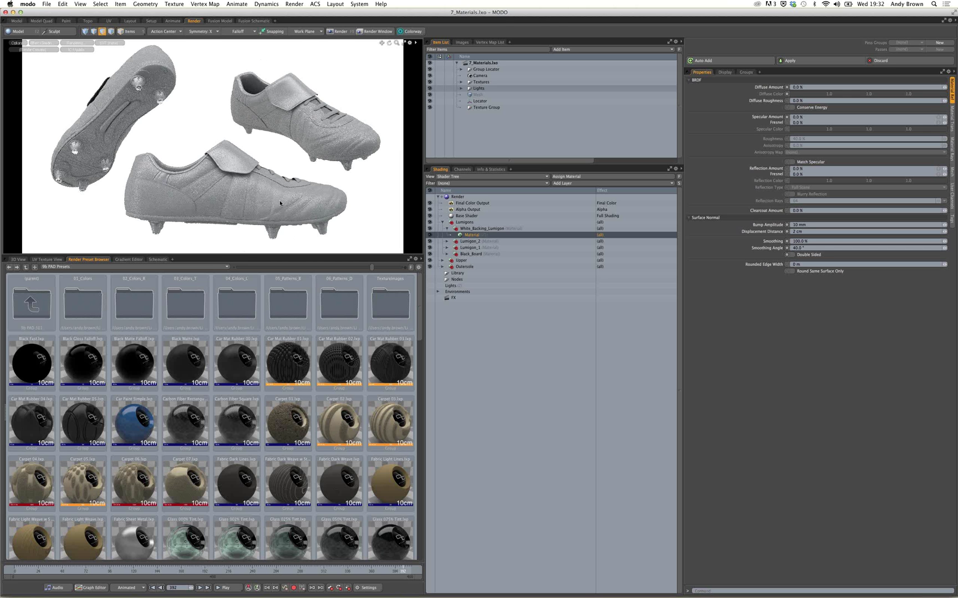
left_click(308, 132, "alt")
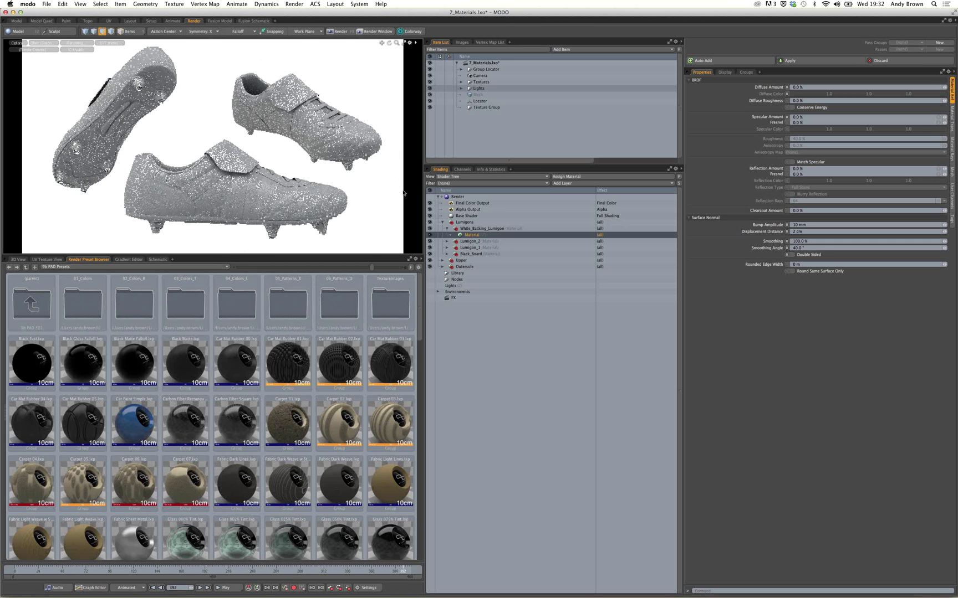
left_click_drag(460, 164, 460, 143)
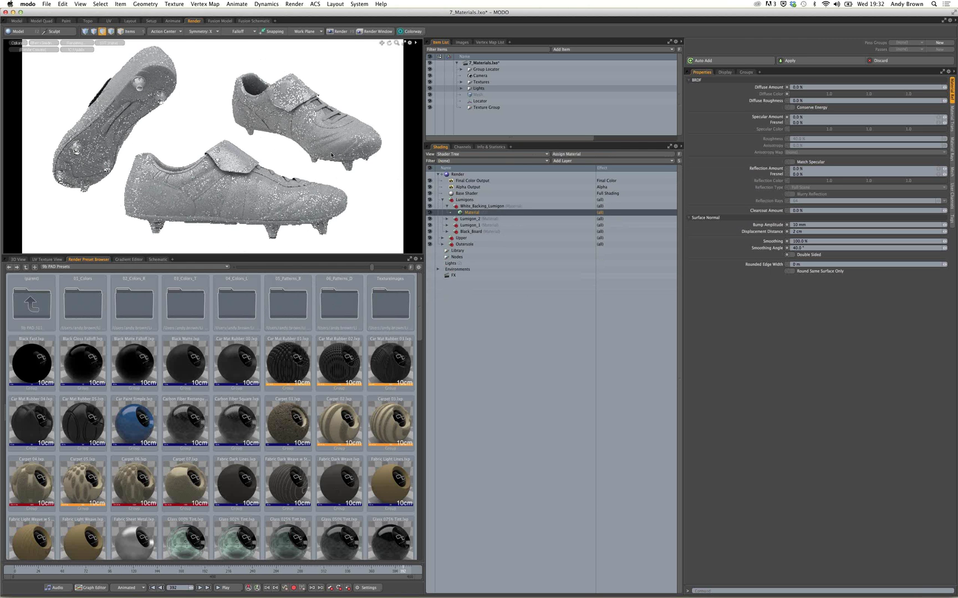
Find the Leather Firm Medium preset among the 9b PAD Presets and apply it to the front of the shoe tongue.
mouse_move(382, 305)
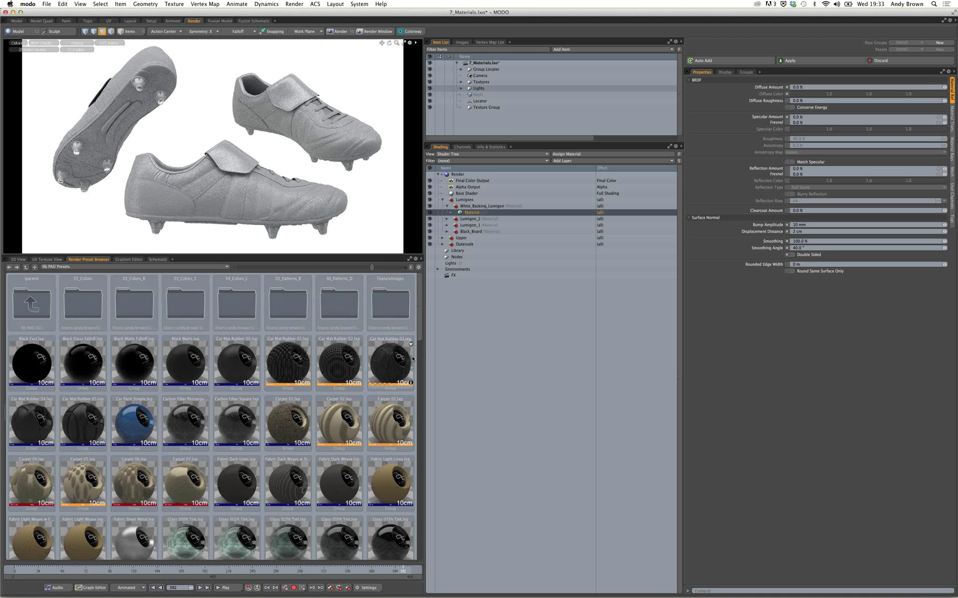
left_click_drag(420, 311, 422, 312)
left_click_drag(418, 329, 240, 168)
scroll(418, 335, "down", 3)
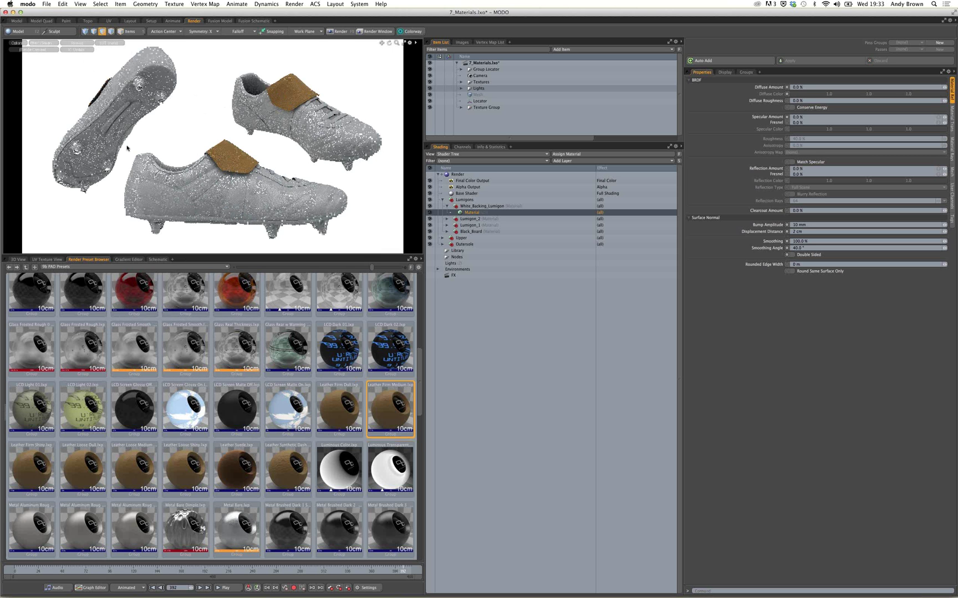
Browse the preset library to the Metal folder inside the Materials folder of Assets.
left_click(88, 268)
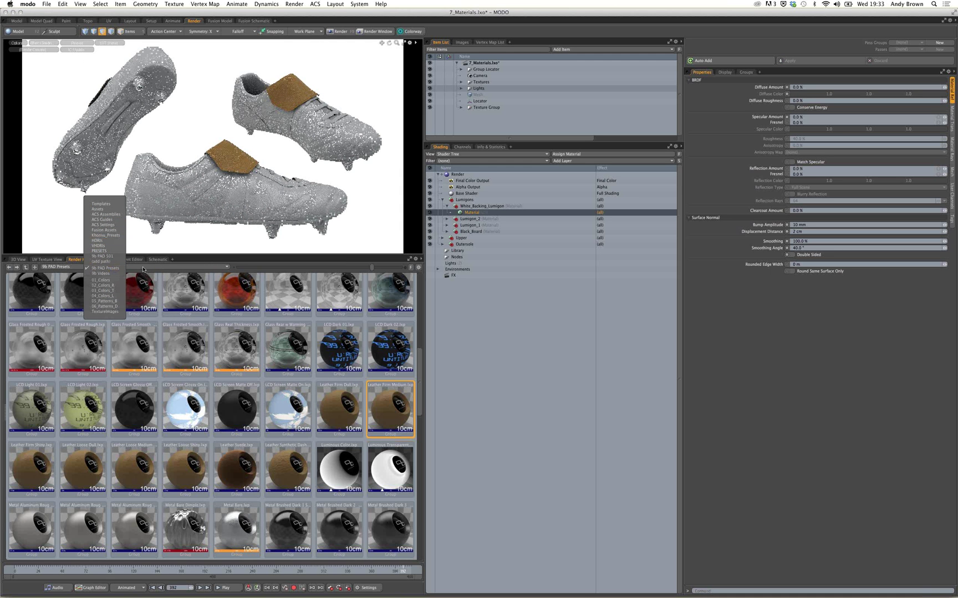
left_click(113, 210)
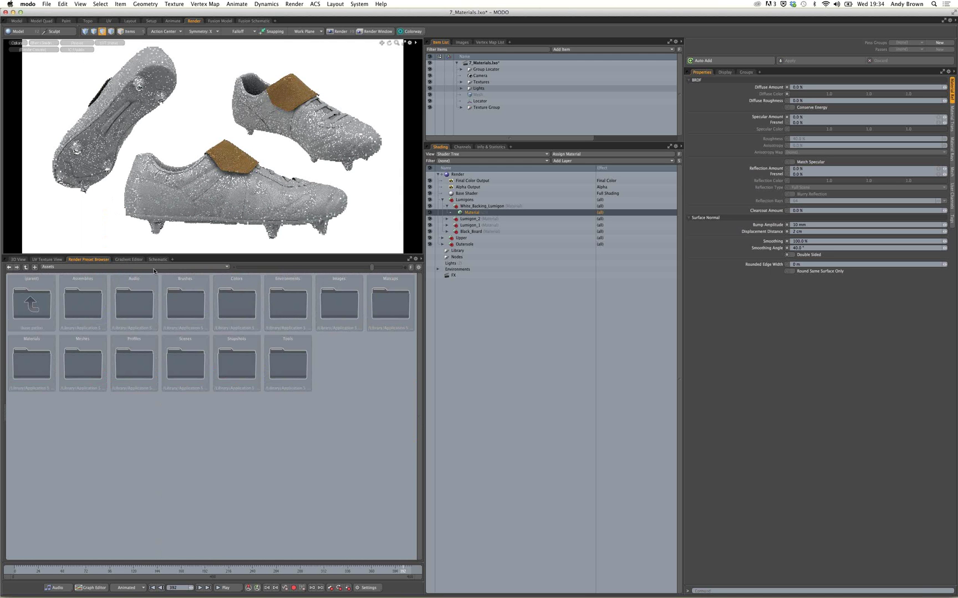
left_click(155, 268)
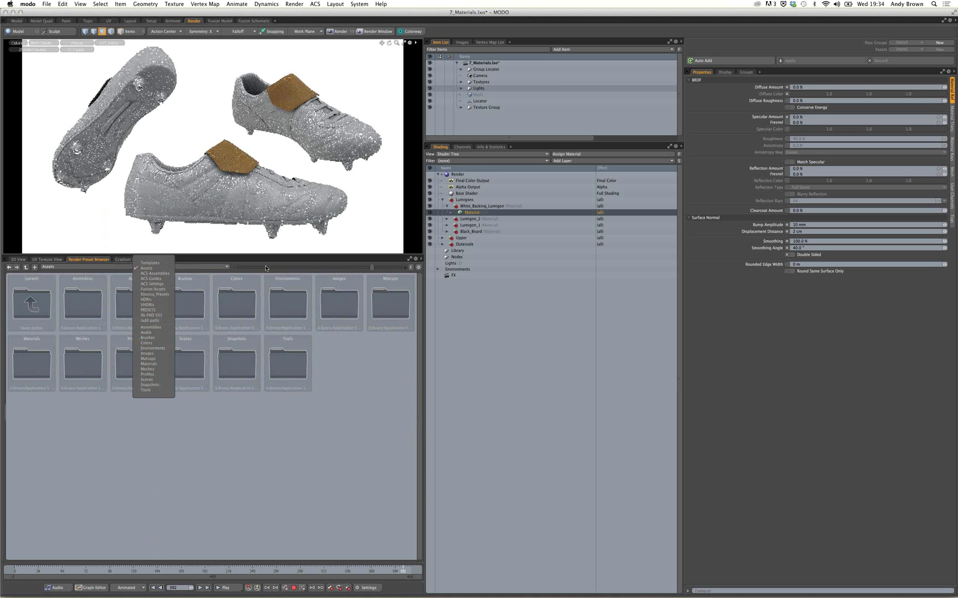
left_click(298, 279)
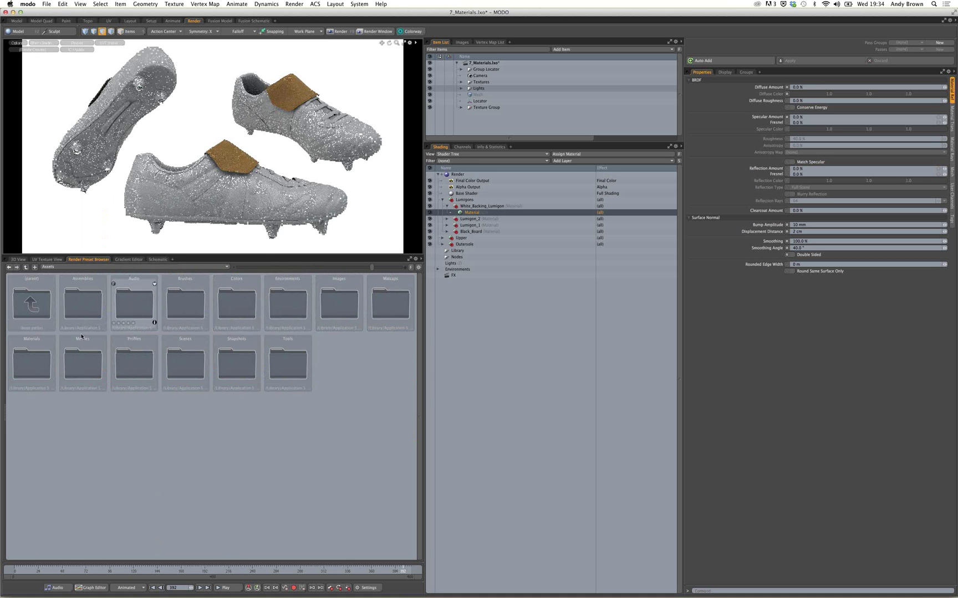
double_click(56, 348)
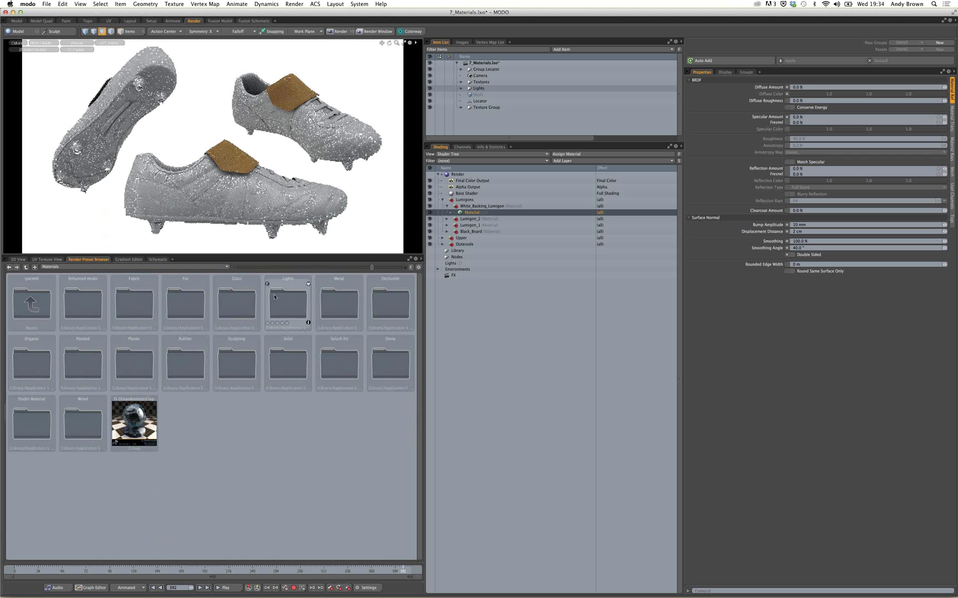
double_click(341, 303)
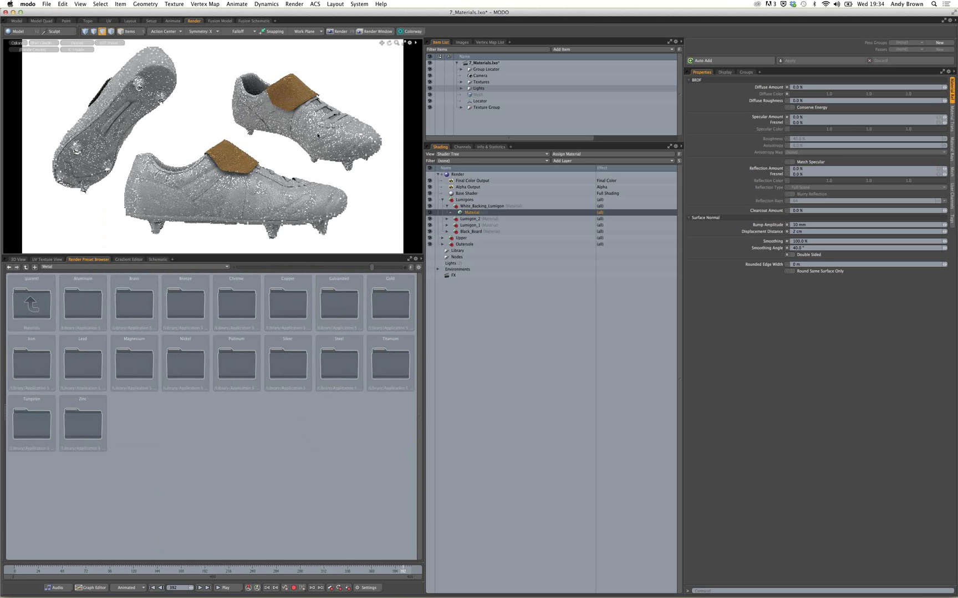
Open The Foundry User Community site in the browser, then enlarge and reposition its window.
left_click(362, 4)
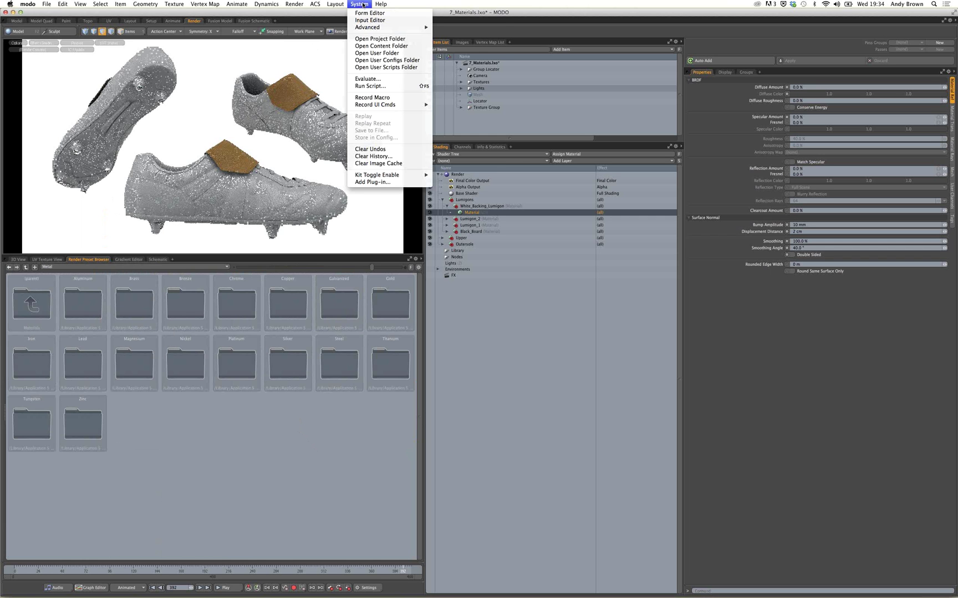
mouse_move(380, 5)
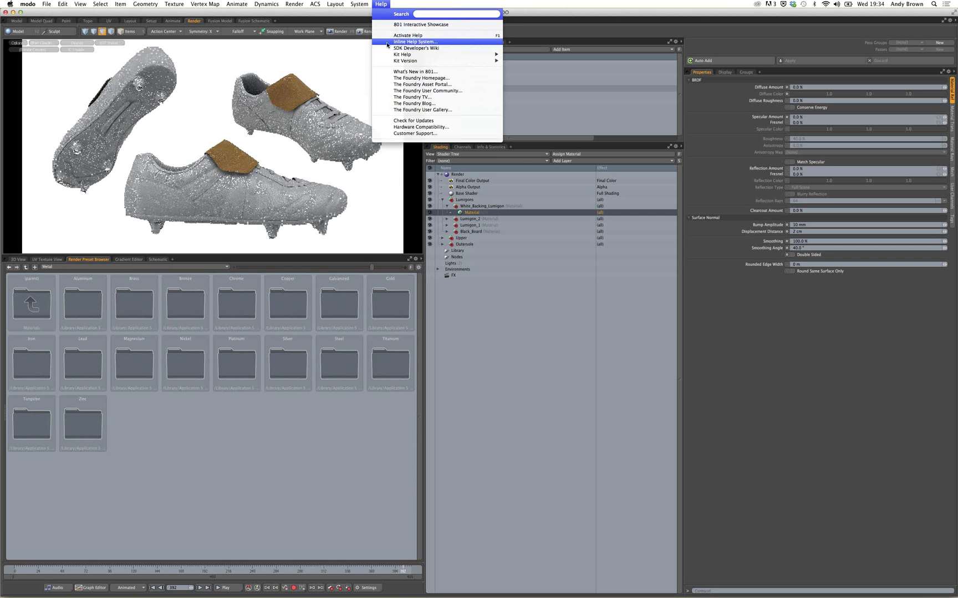
left_click(430, 92)
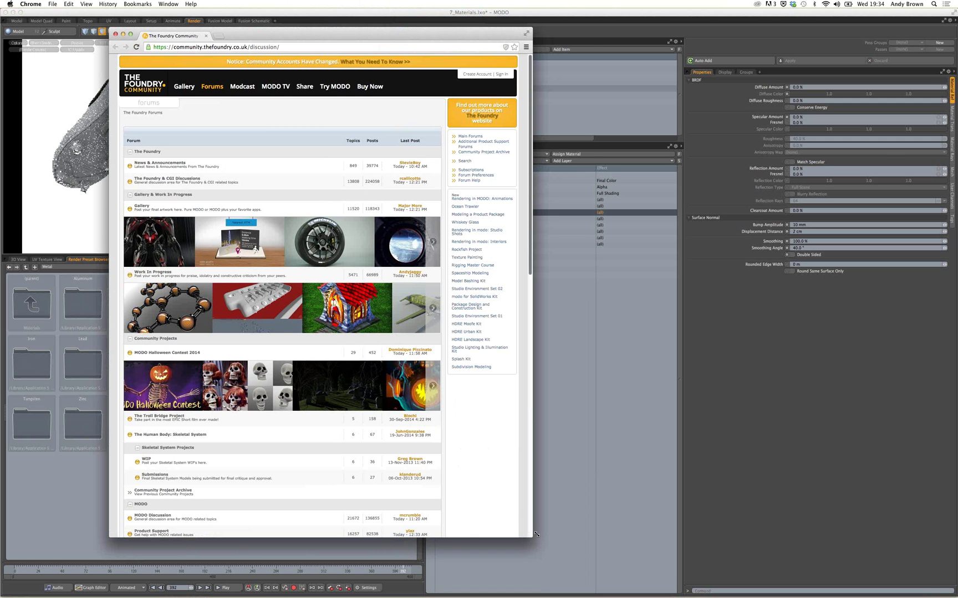
left_click_drag(537, 535, 689, 564)
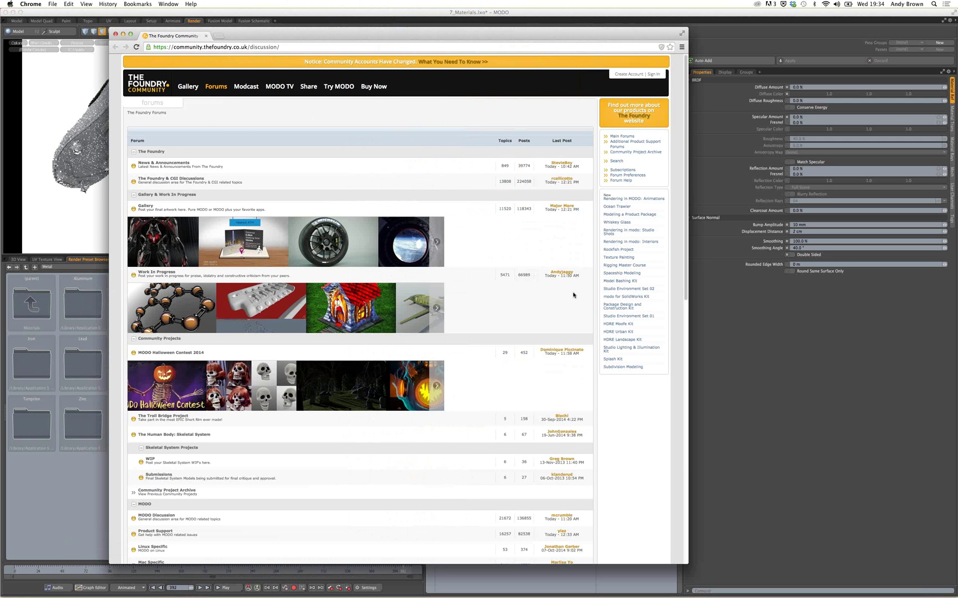
left_click_drag(278, 34, 257, 19)
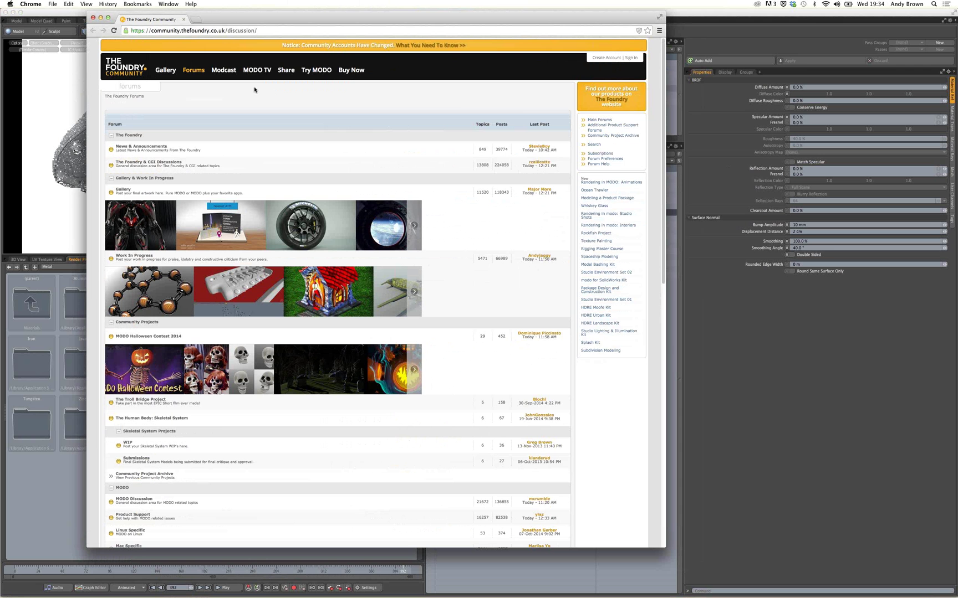
Look through the shared materials and scripts on the community site's Share page and close the browser window.
left_click(279, 74)
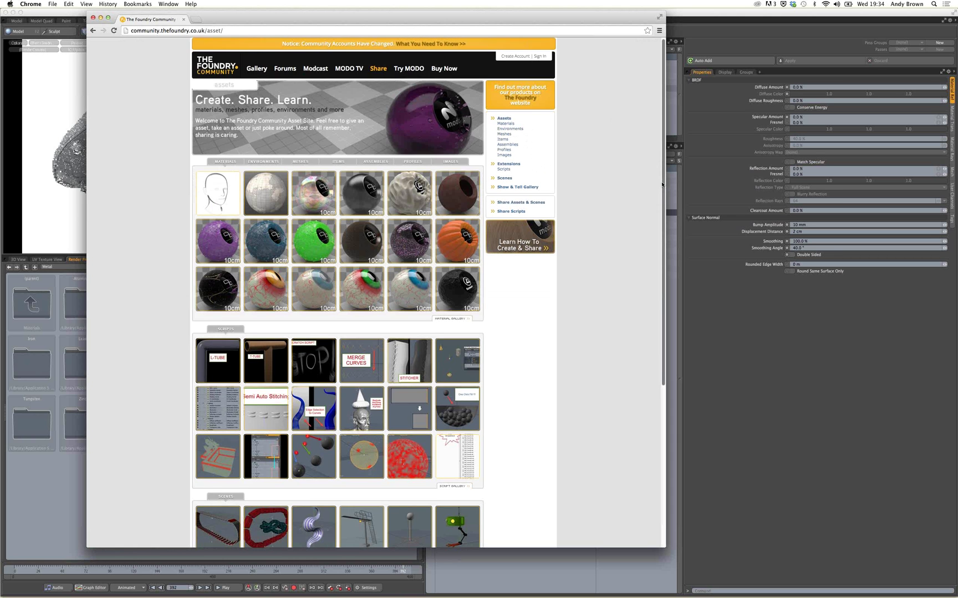
left_click_drag(662, 183, 659, 223)
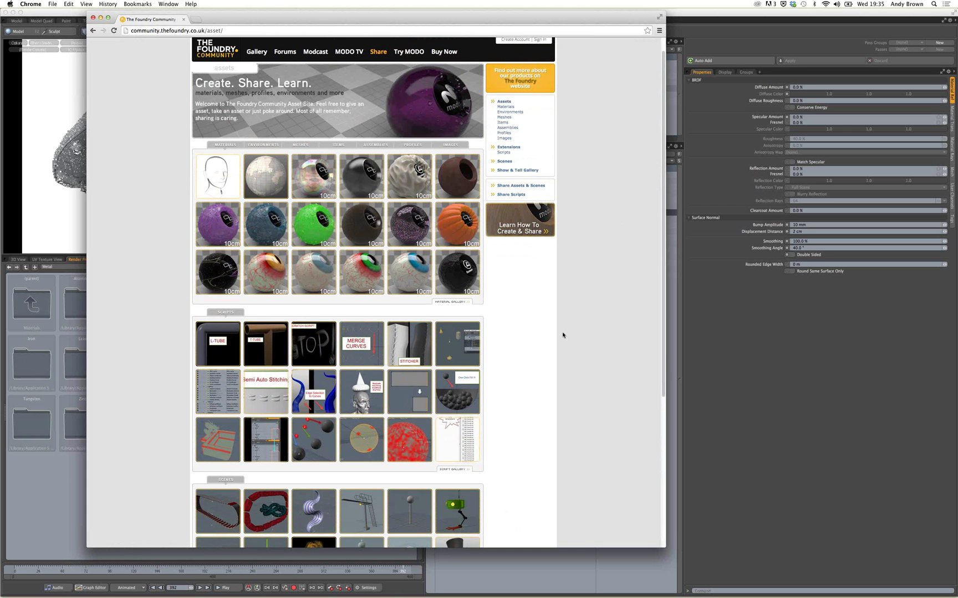
left_click_drag(661, 199, 662, 204)
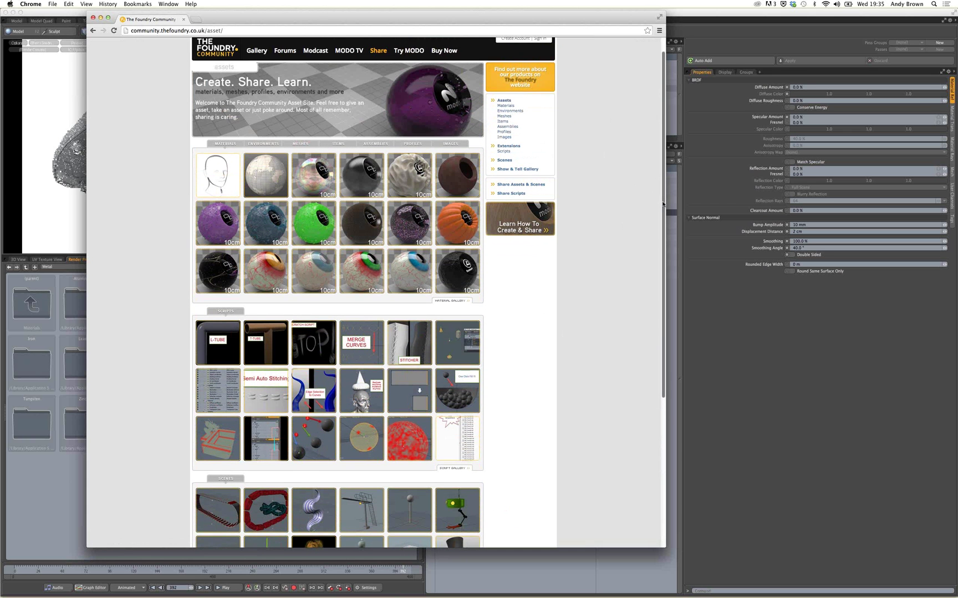
scroll(552, 257, "up", 2)
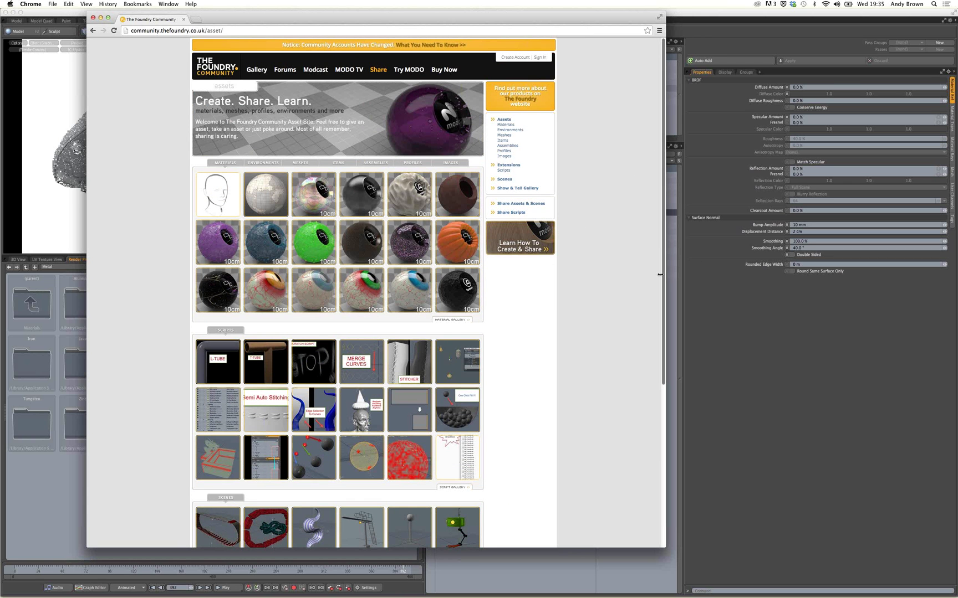
left_click_drag(660, 274, 564, 272)
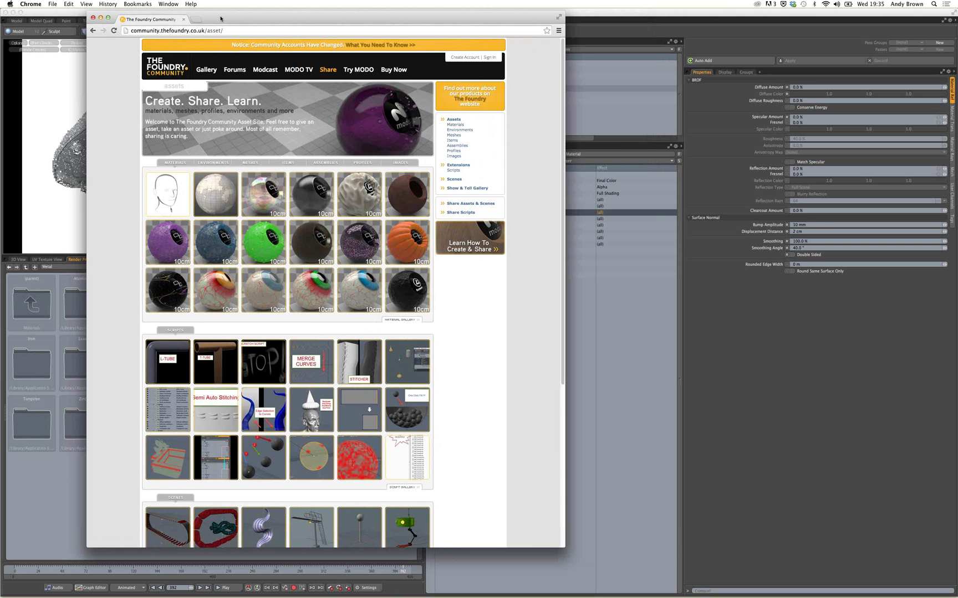
left_click_drag(220, 19, 237, 29)
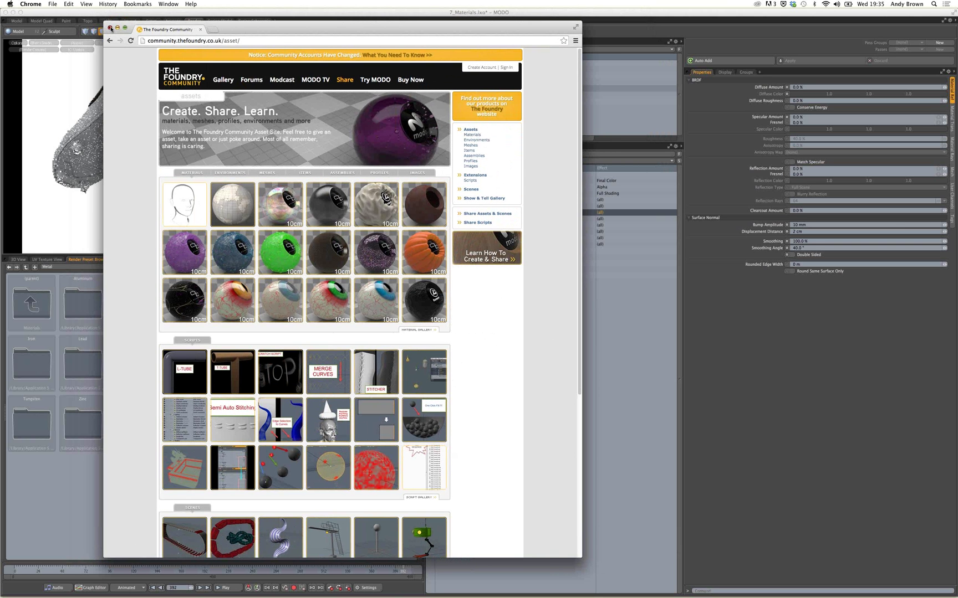
left_click(110, 28)
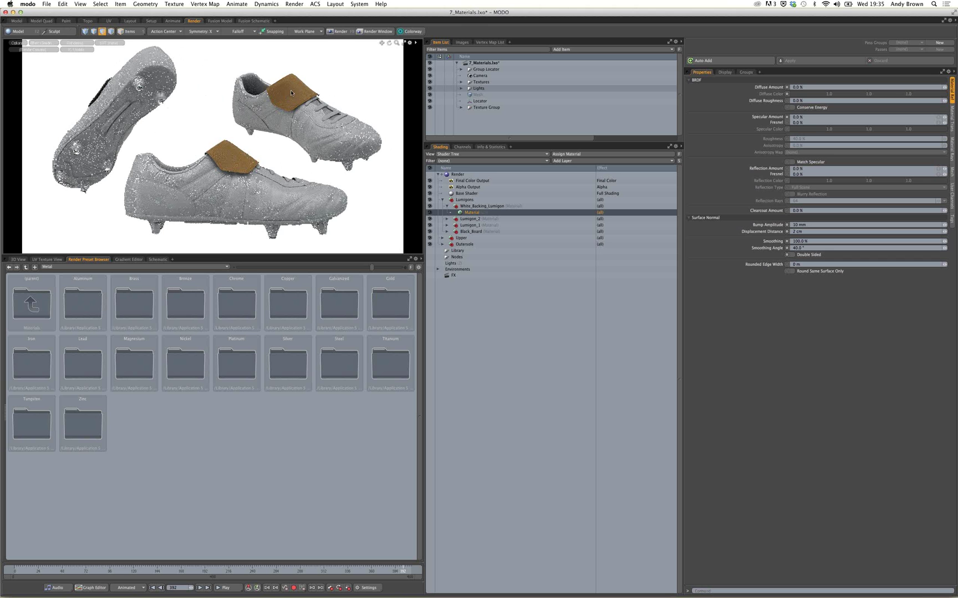
Select the shoe tongue's material and examine the specular Leather Groove Ref/Spec layer and its blend mode options.
left_click(232, 163)
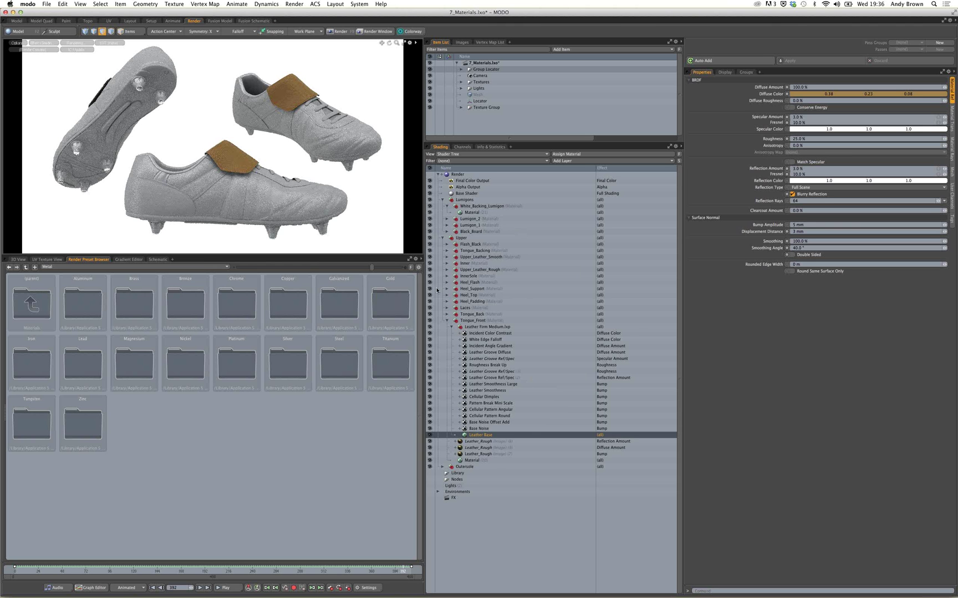
left_click(502, 358)
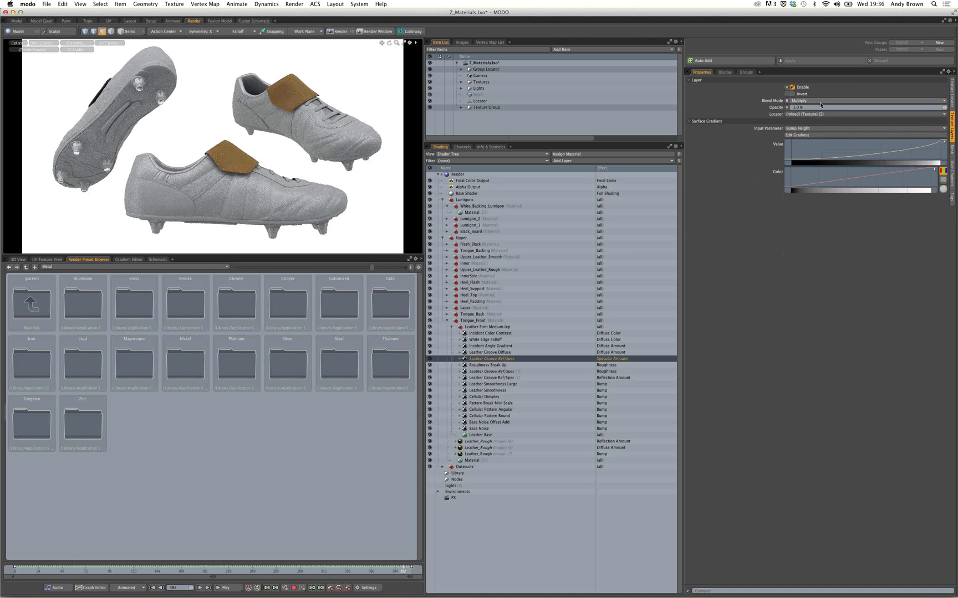
left_click(817, 102)
left_click(816, 101)
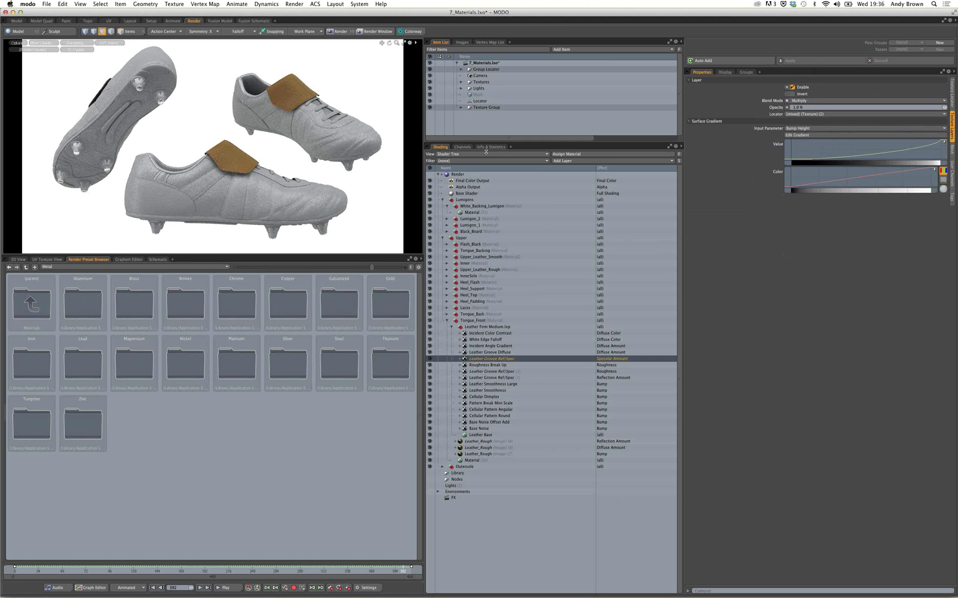
left_click_drag(486, 151, 486, 152)
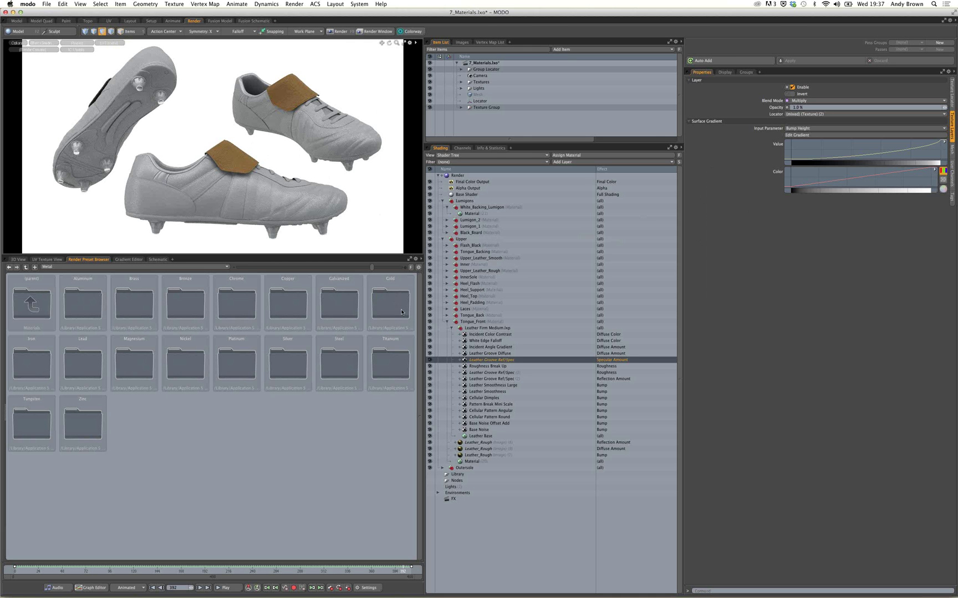
Delete the Leather Firm Medium group from the Tongue_Front material and collapse that material in the Shader Tree.
left_click(452, 329)
left_click(466, 328)
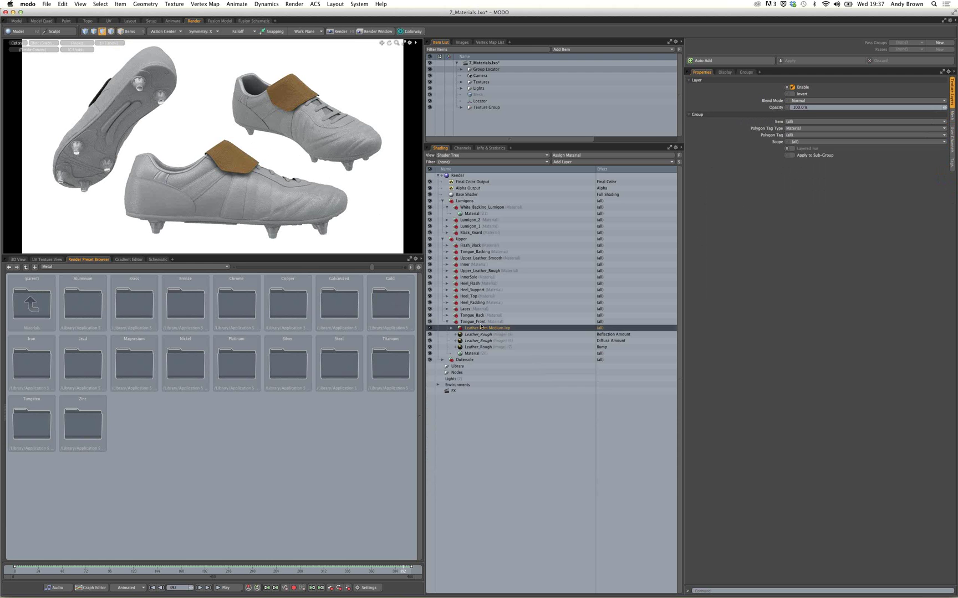
right_click(480, 328)
left_click(476, 361)
left_click(447, 322)
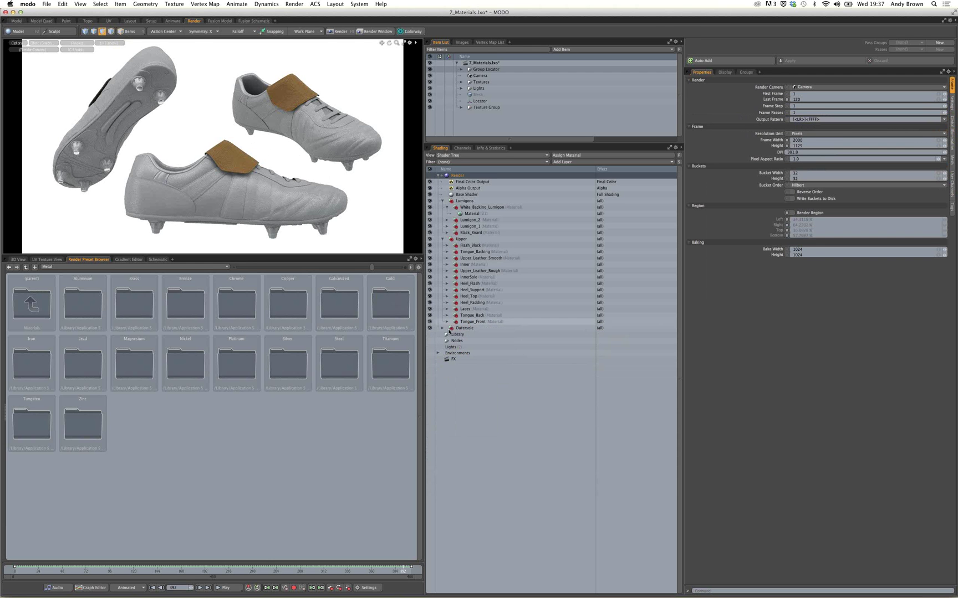
Pause the shoe preview and tag all supported materials in the scene for Colorway export.
left_click(78, 44)
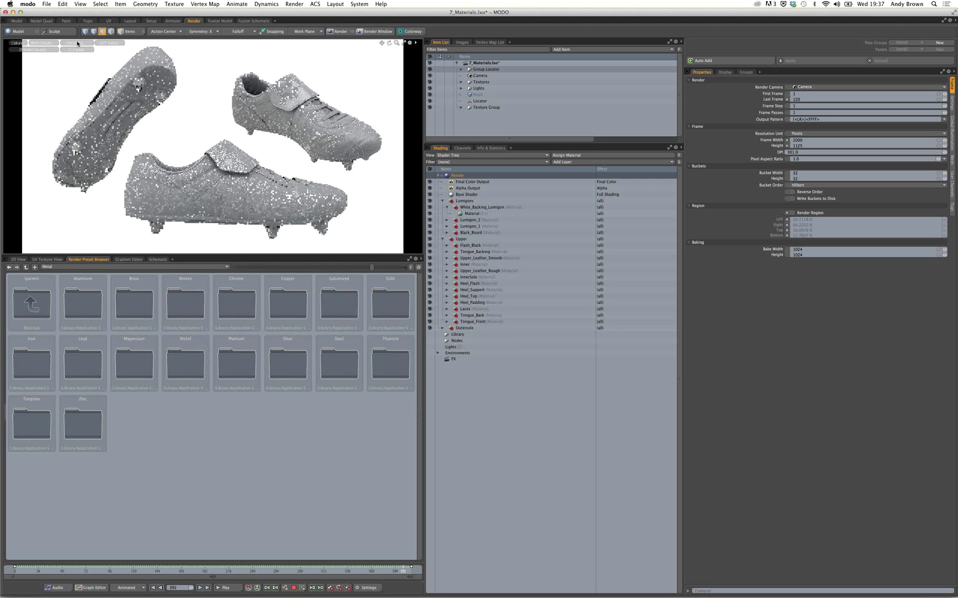
left_click(415, 43)
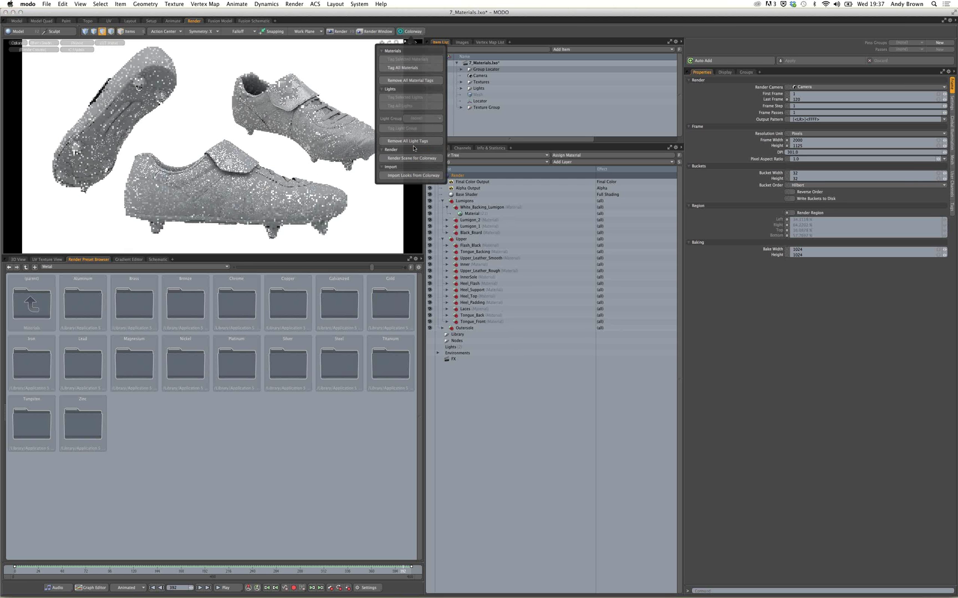
left_click(405, 68)
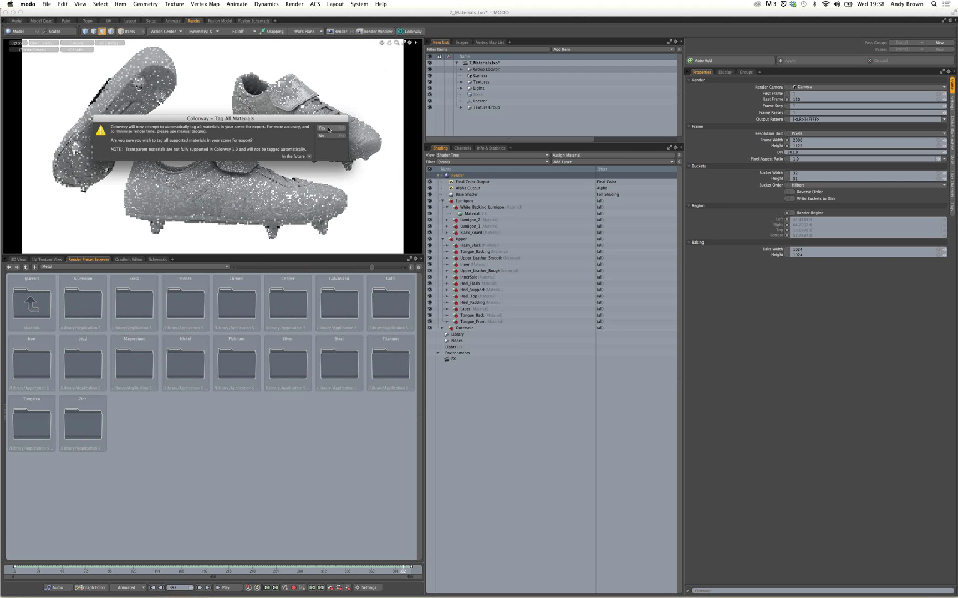
left_click(329, 132)
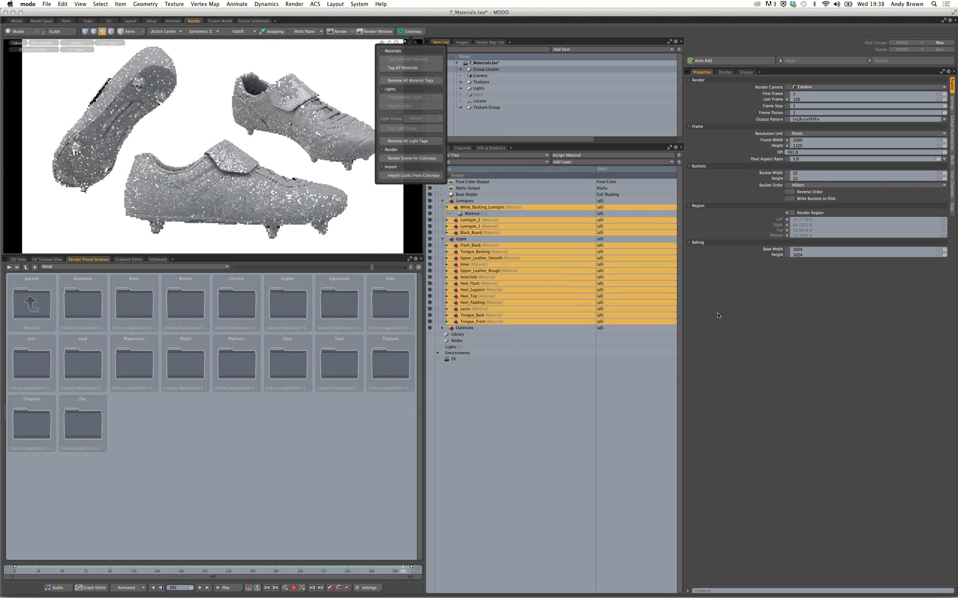
left_click(408, 32)
left_click(770, 337)
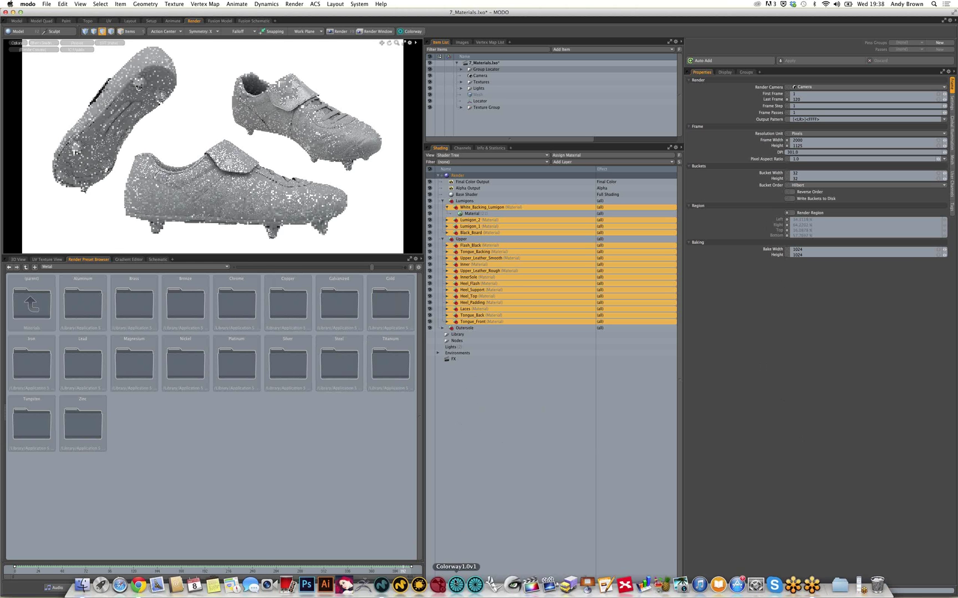
Switch to Colorway, open the recent 8_SportShoe project and show its list of looks.
left_click(456, 586)
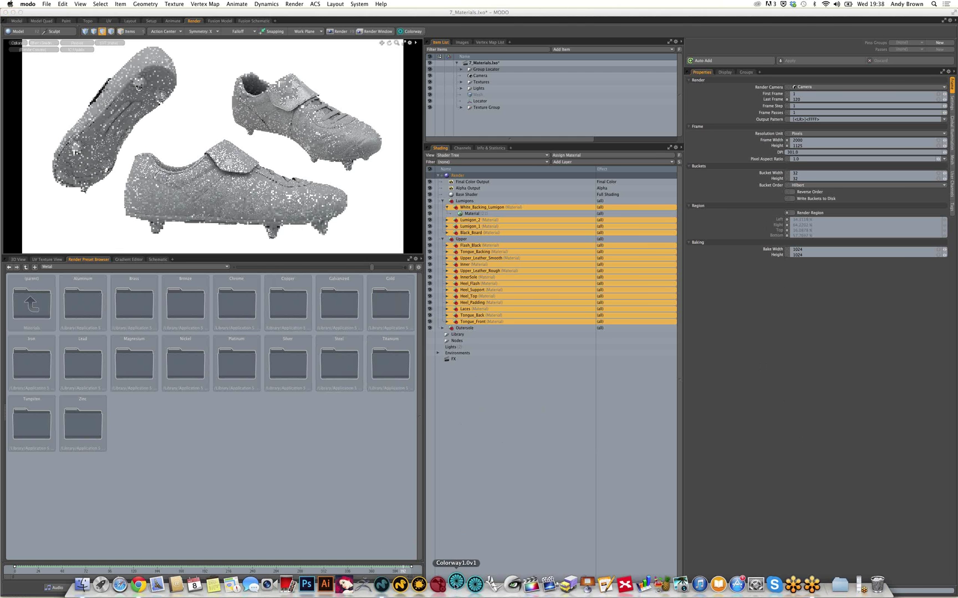
left_click(490, 300)
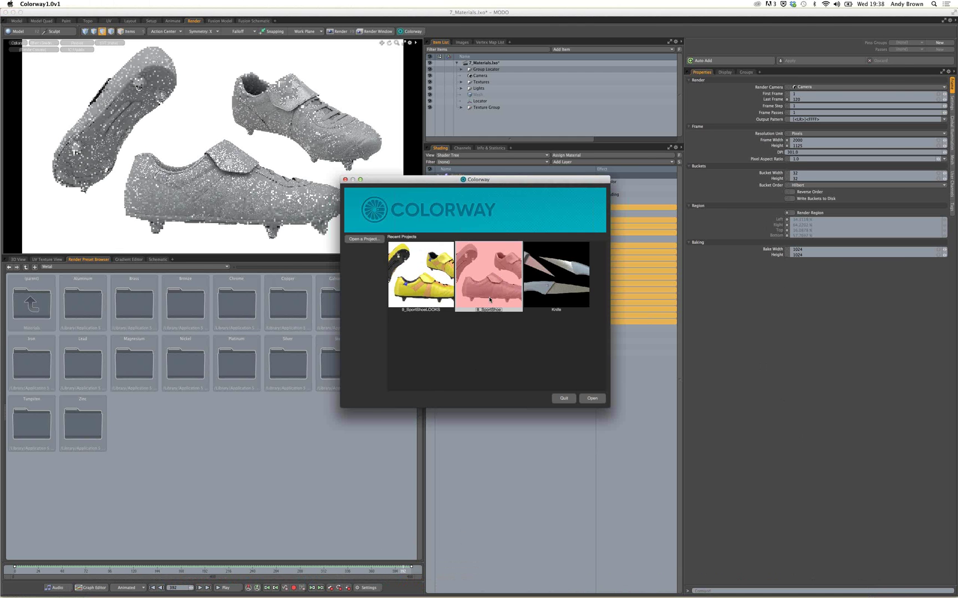
left_click(592, 399)
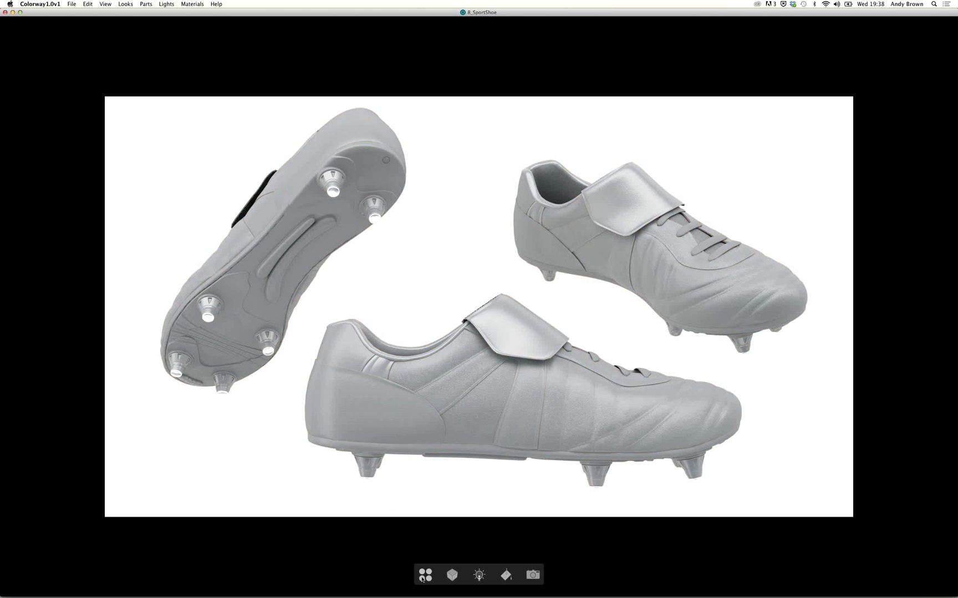
left_click(426, 576)
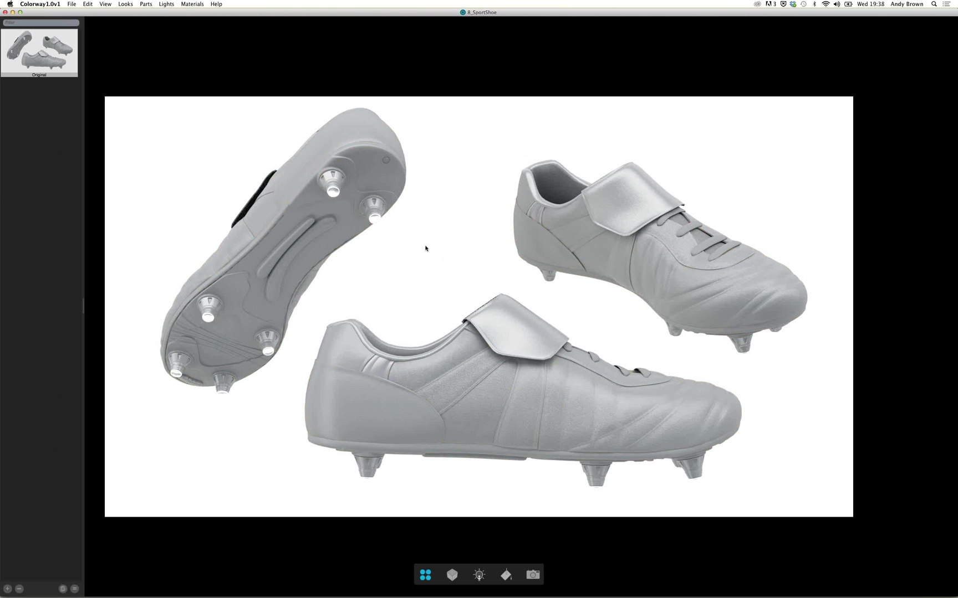
Give the shoe's main upper leather panels a new material and color it orange-red.
left_click(584, 402)
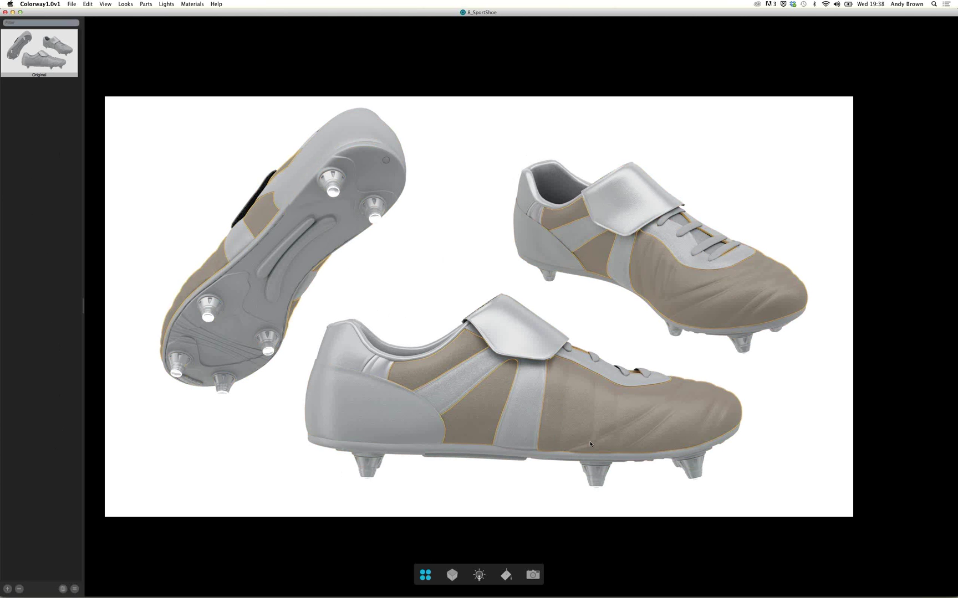
left_click(504, 450)
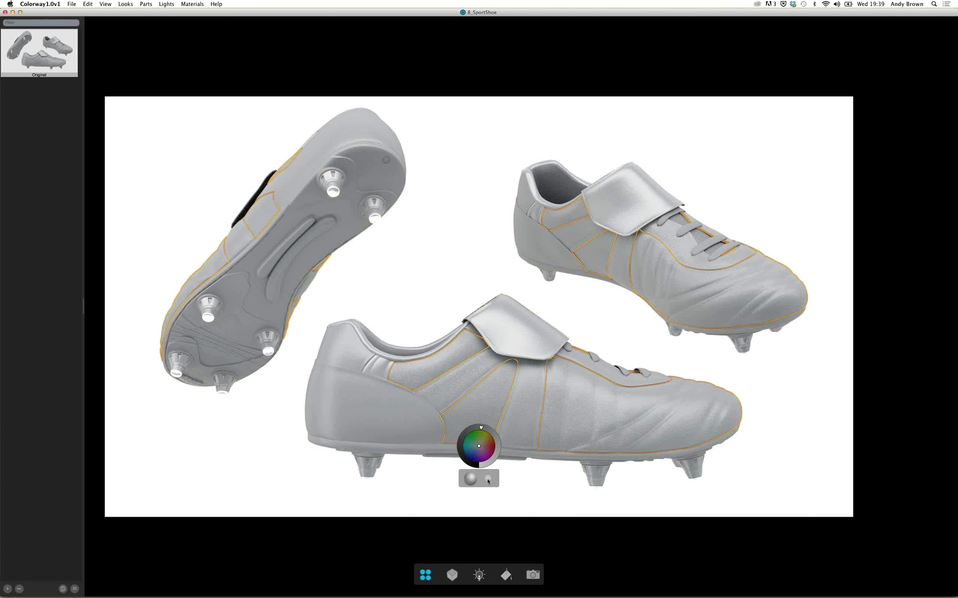
left_click(488, 479)
mouse_move(479, 443)
left_mouse_down()
mouse_move(471, 441)
mouse_move(494, 447)
mouse_move(468, 443)
mouse_move(494, 443)
left_mouse_up()
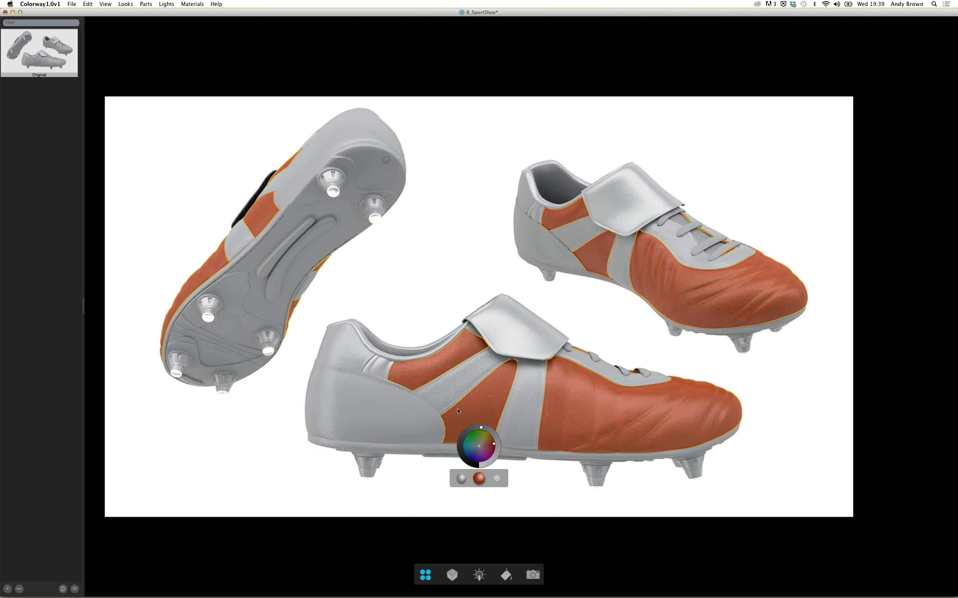
Give the shoe's tongue flap a new material and color it golden orange.
left_click(523, 320)
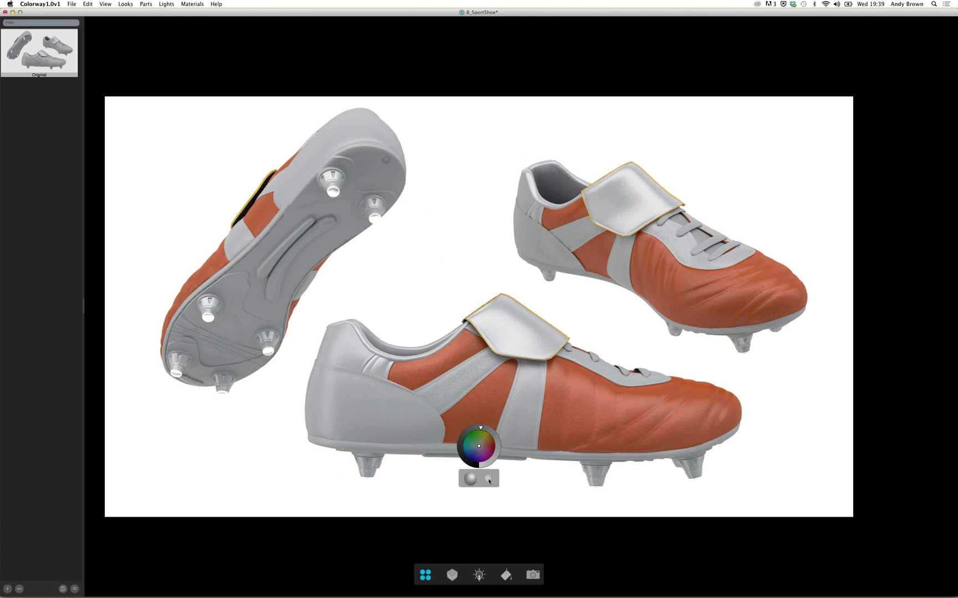
left_click(488, 480)
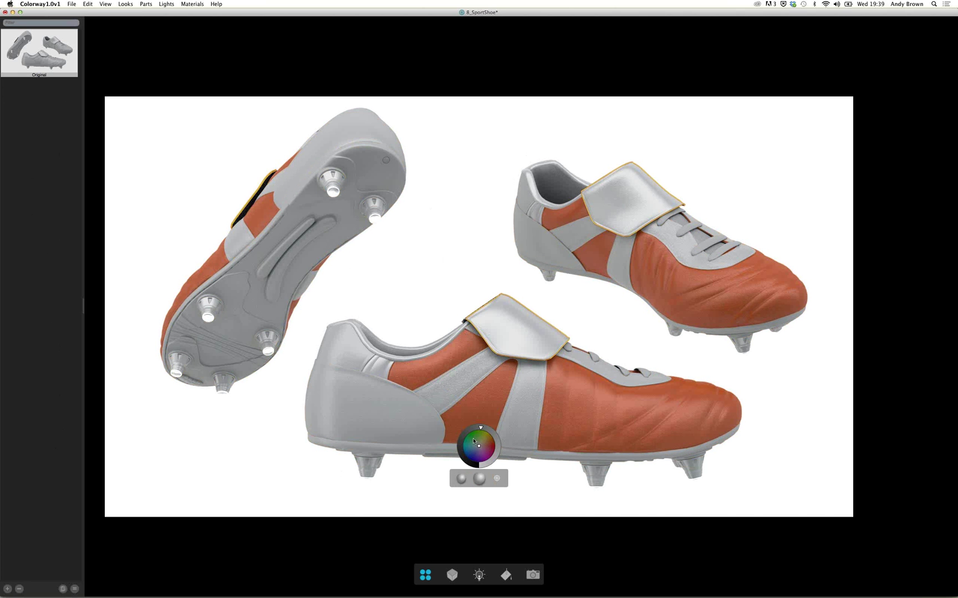
left_click_drag(474, 441, 494, 440)
Color the side stripes and lace panel of the shoe bright green.
left_click(529, 407)
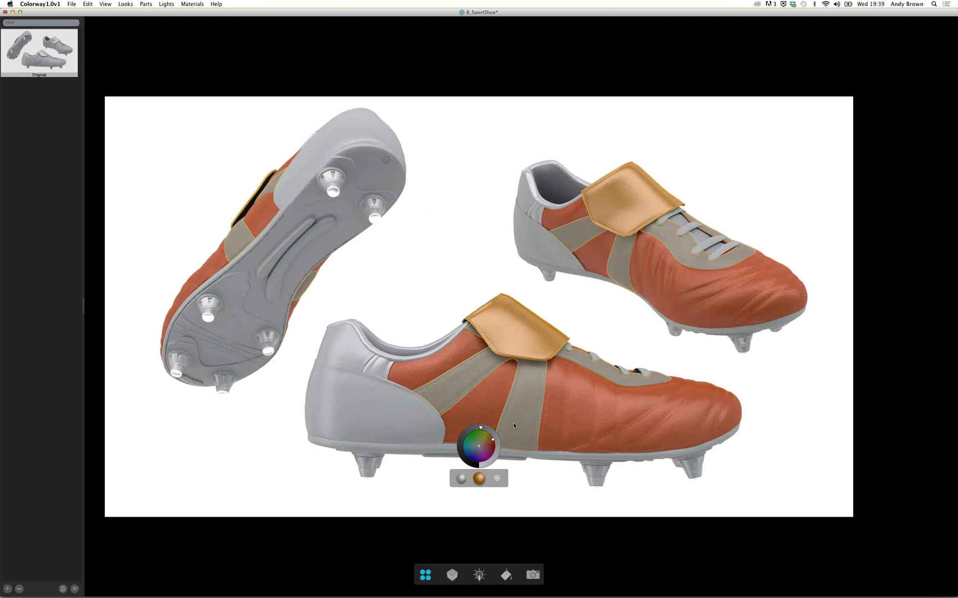
left_click(486, 444)
left_click(486, 443)
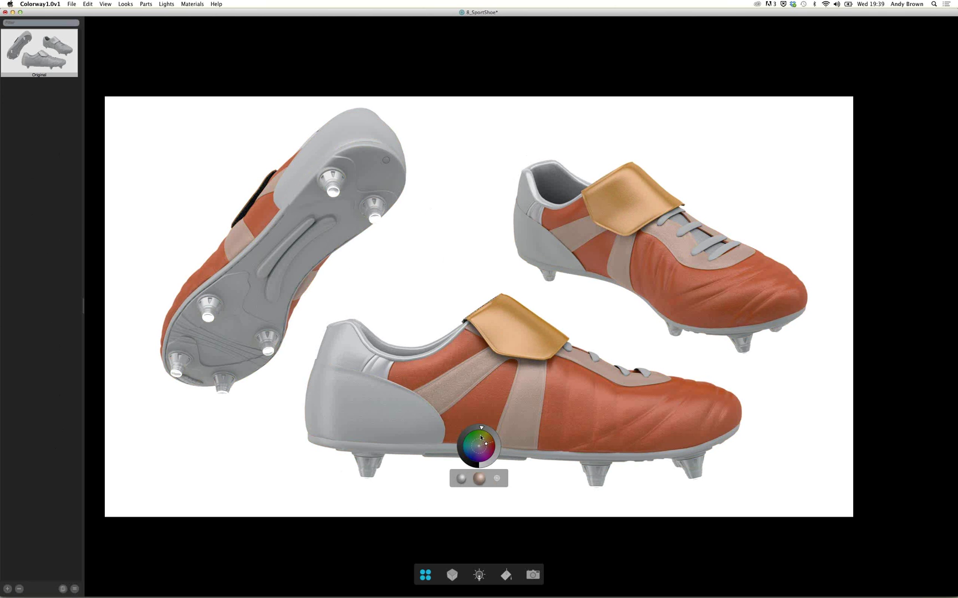
left_click_drag(481, 438, 475, 431)
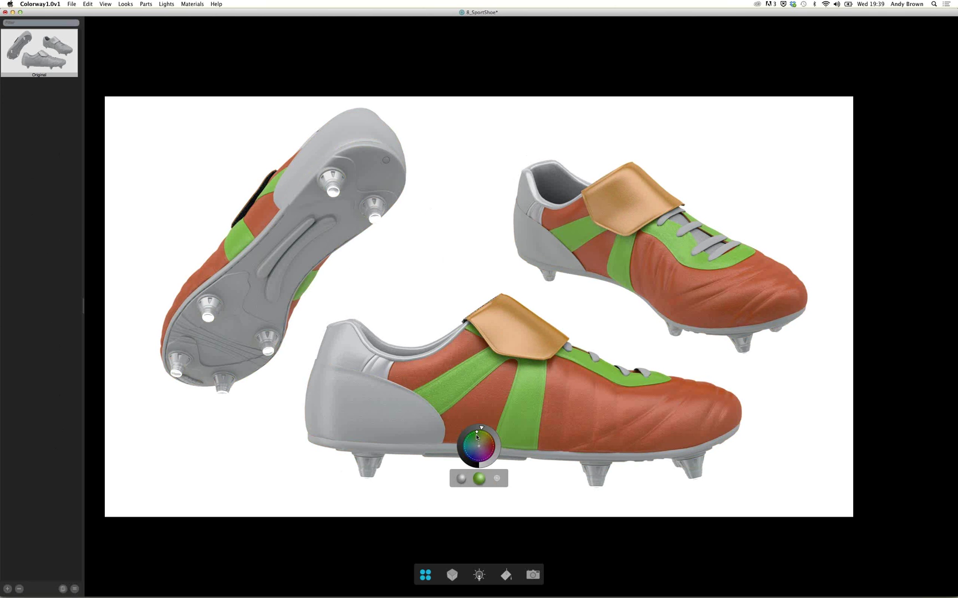
Color the heel support golden orange, the upper heel magenta and the inner lining black, and store the result as a new look.
left_click(399, 411)
mouse_move(475, 449)
left_mouse_down()
mouse_move(482, 464)
mouse_move(480, 444)
mouse_move(492, 454)
mouse_move(479, 465)
left_mouse_up()
key("Tab")
key("Tab")
key("Tab")
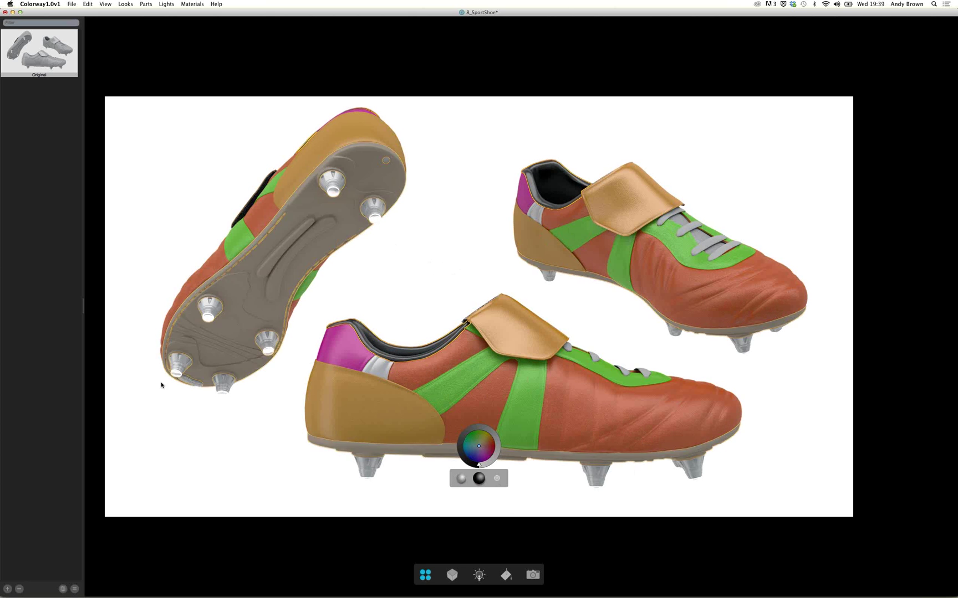
left_click(7, 591)
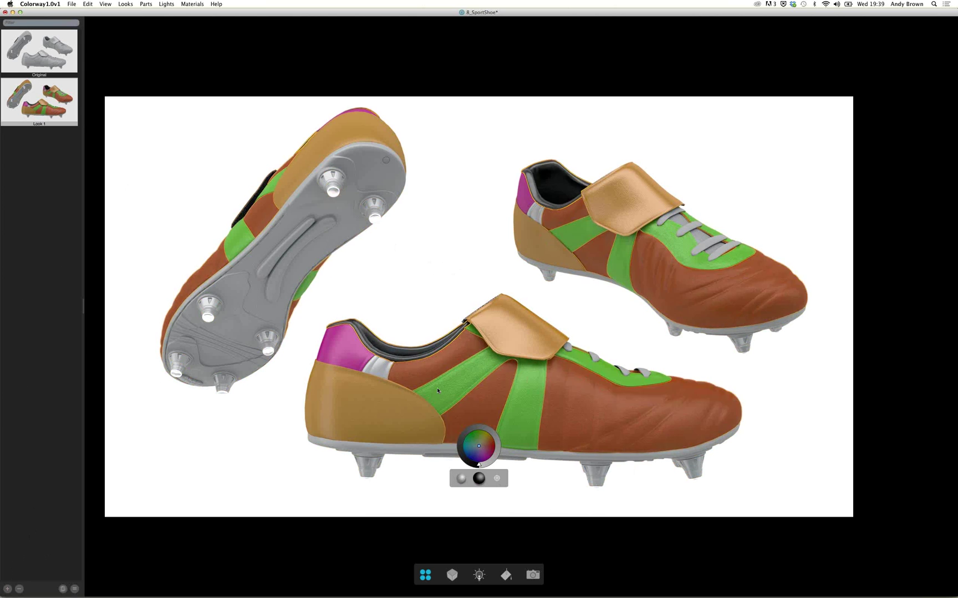
Create a second look with new materials: purple upper panels, blue stripes and tongue flap, and a teal heel support.
left_click(589, 409)
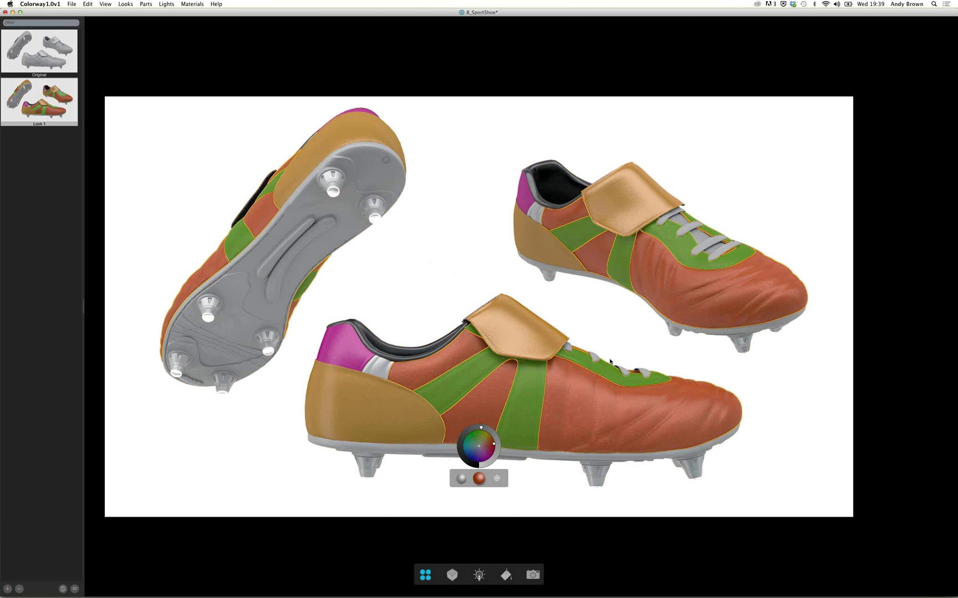
left_click(481, 455)
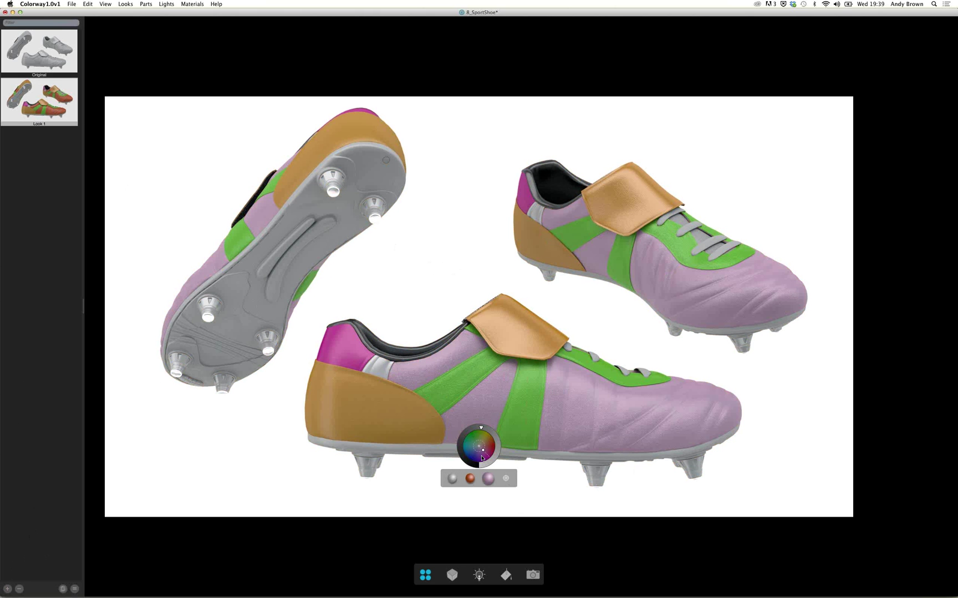
left_click(515, 423)
left_click_drag(481, 457, 463, 448)
left_click(515, 327)
left_click(432, 424)
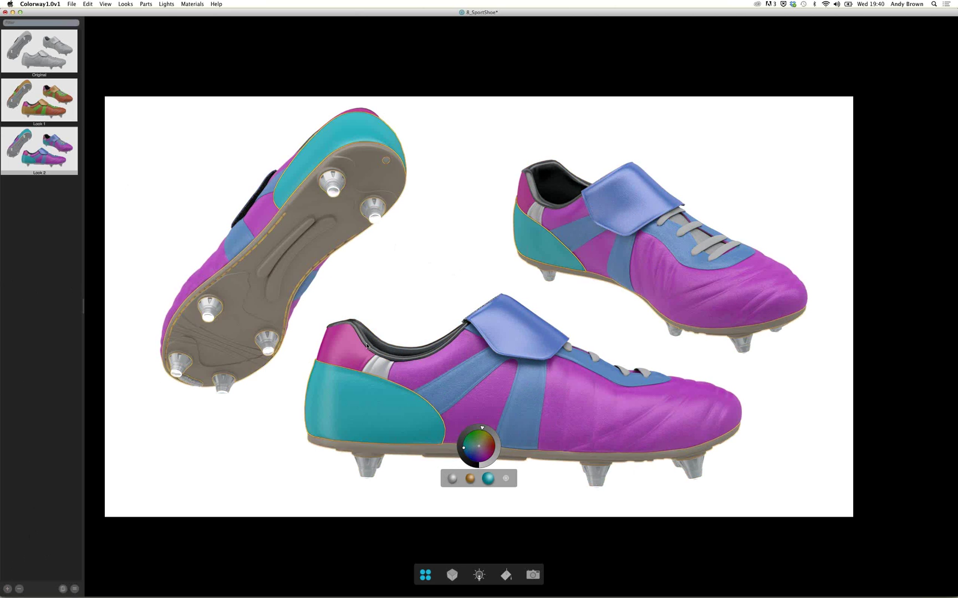
Add the Leather_Smooth texture to the purple upper material and adjust the texture's tiling and rotation.
left_click(506, 575)
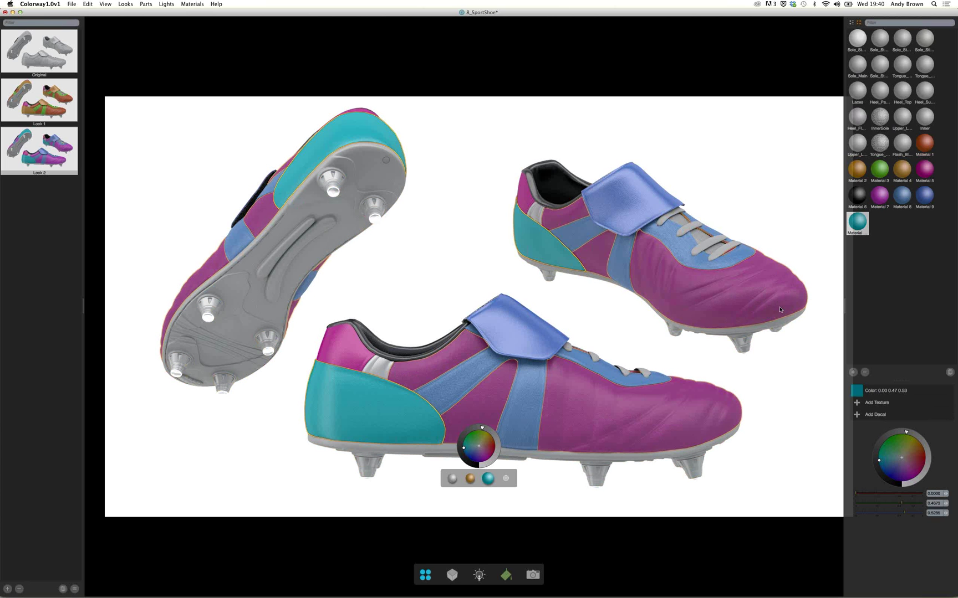
left_click(596, 425)
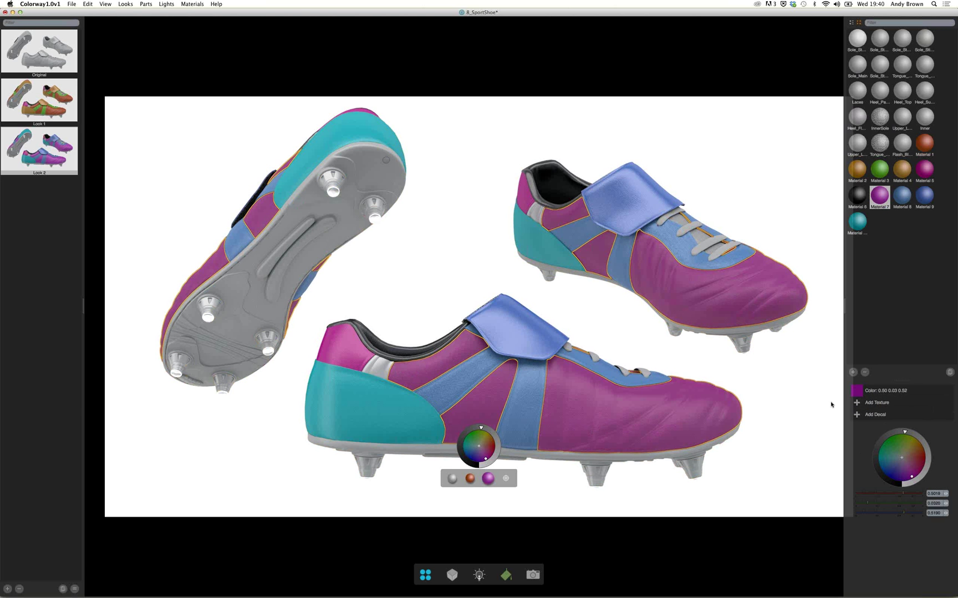
left_click(876, 403)
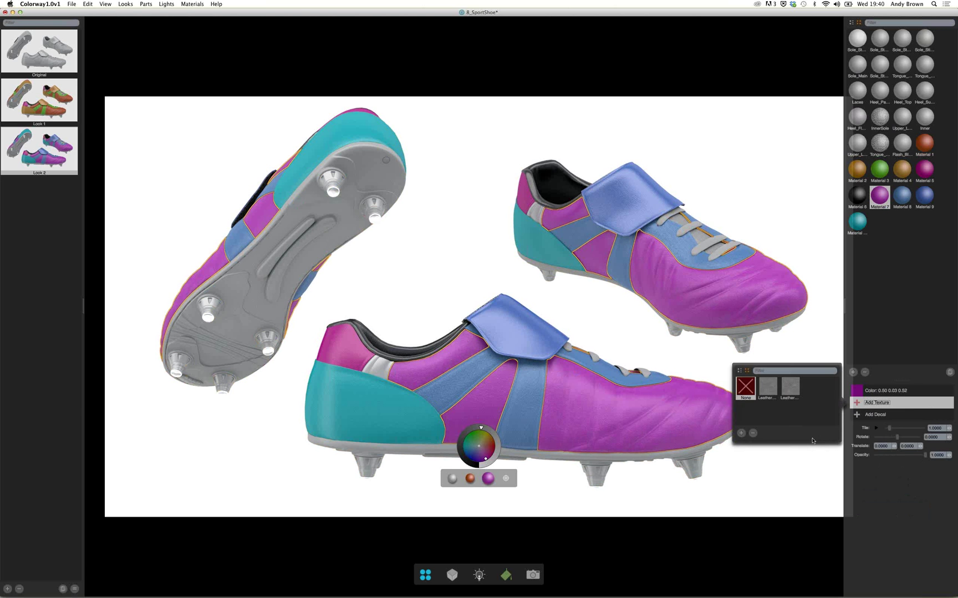
left_click(770, 390)
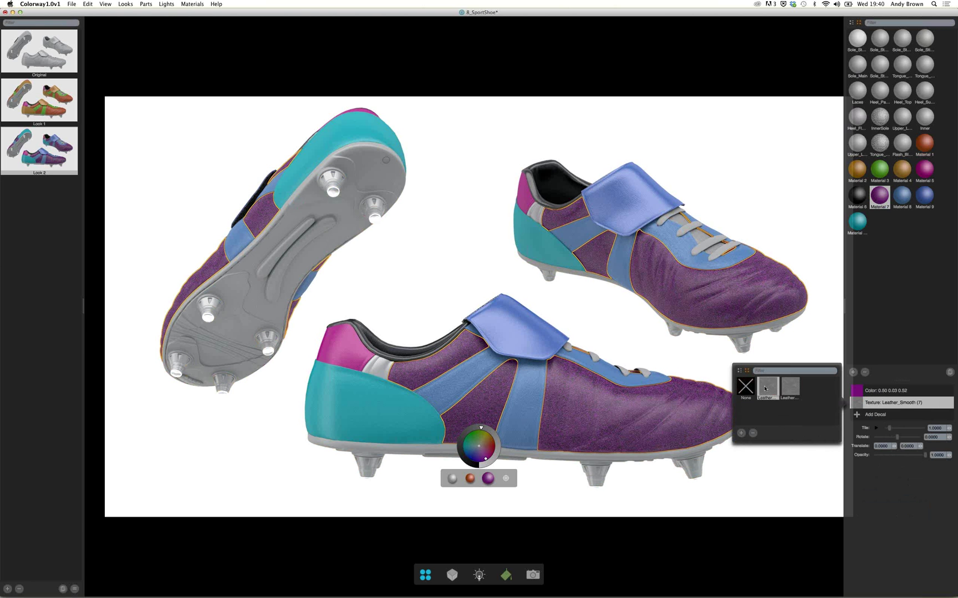
left_click(869, 500)
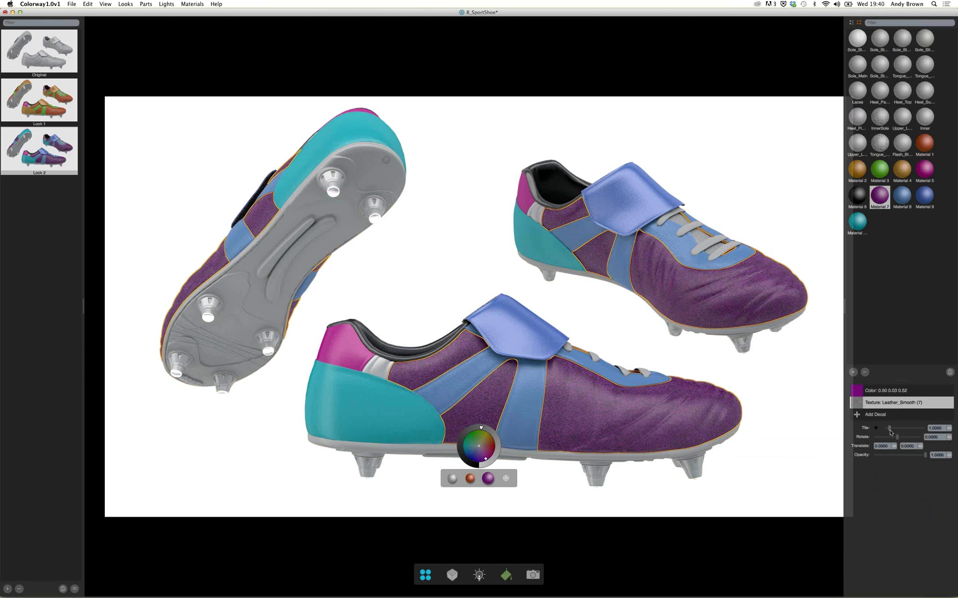
left_click_drag(889, 433, 898, 437)
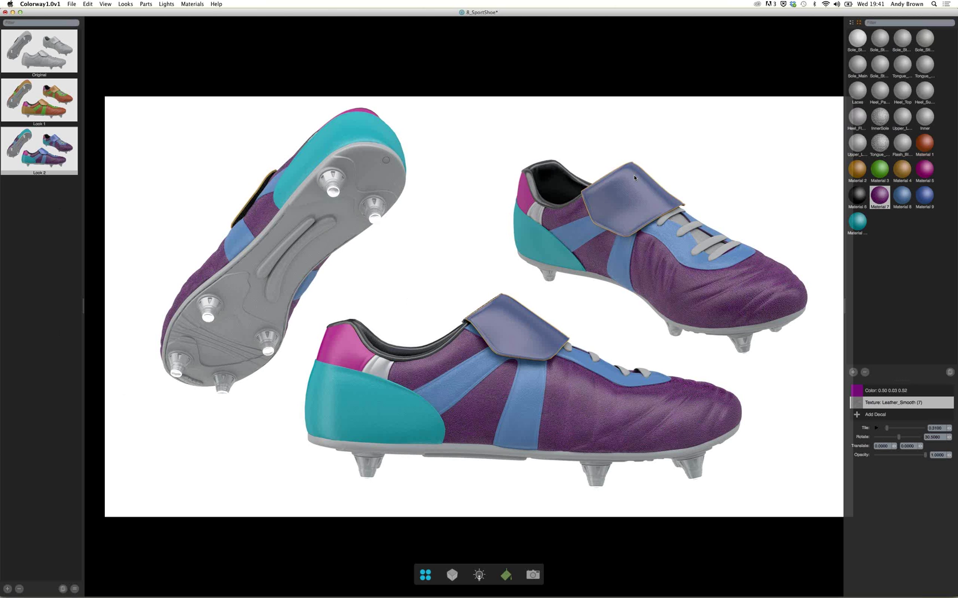
Select the tongue flap's material and examine the project's render size and format options without rendering.
left_click(546, 329)
left_click(523, 328)
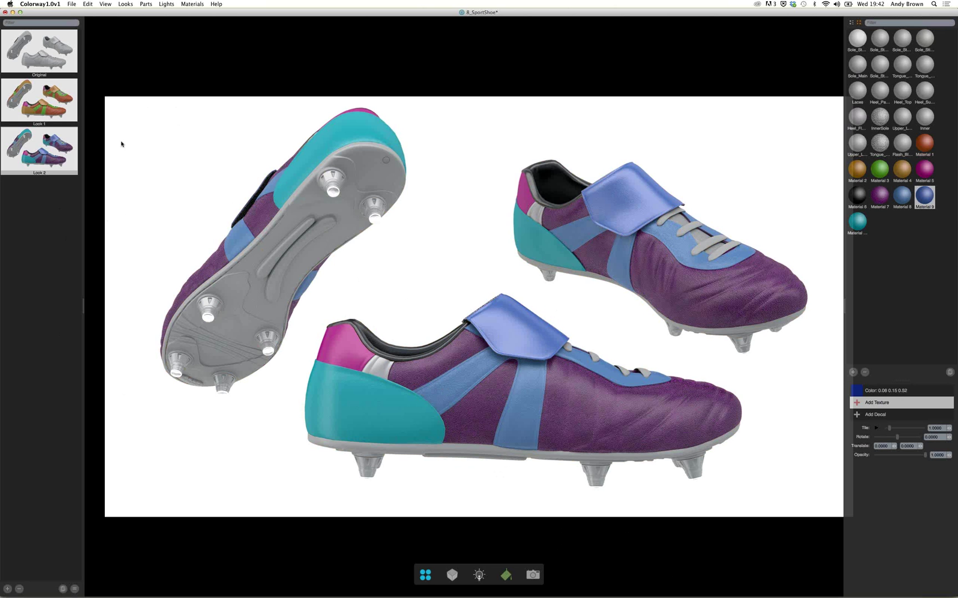
left_click(69, 5)
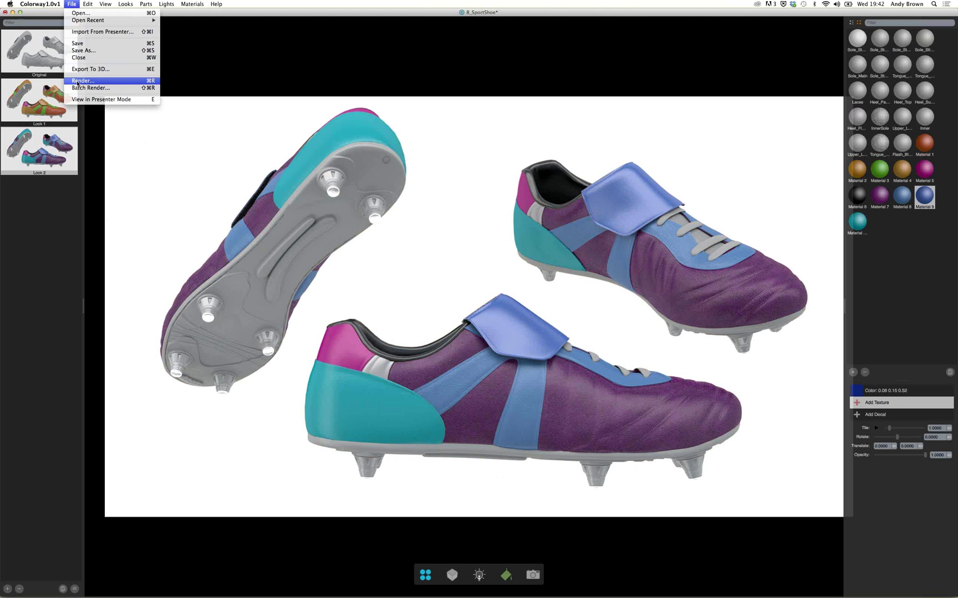
left_click(78, 82)
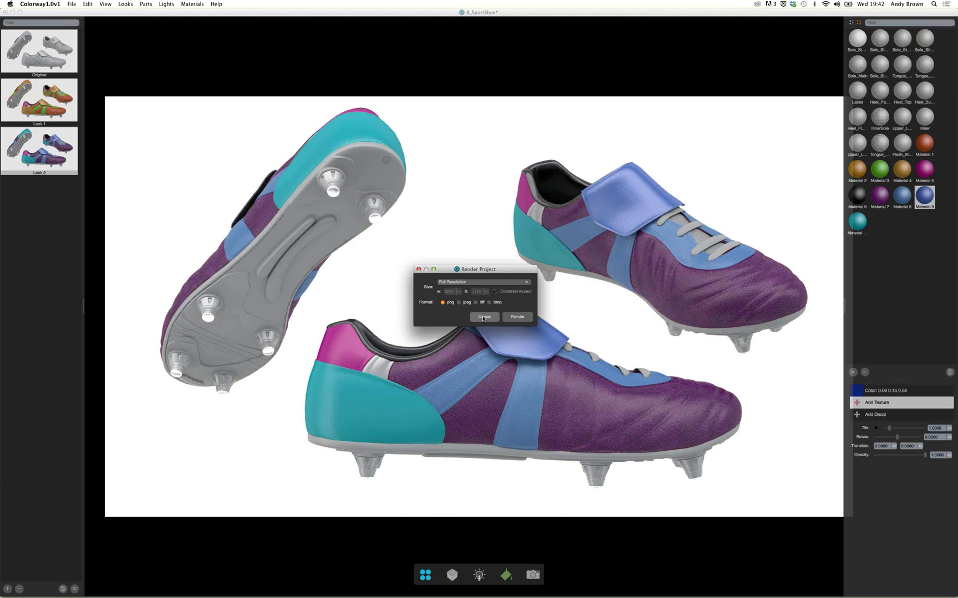
left_click(483, 318)
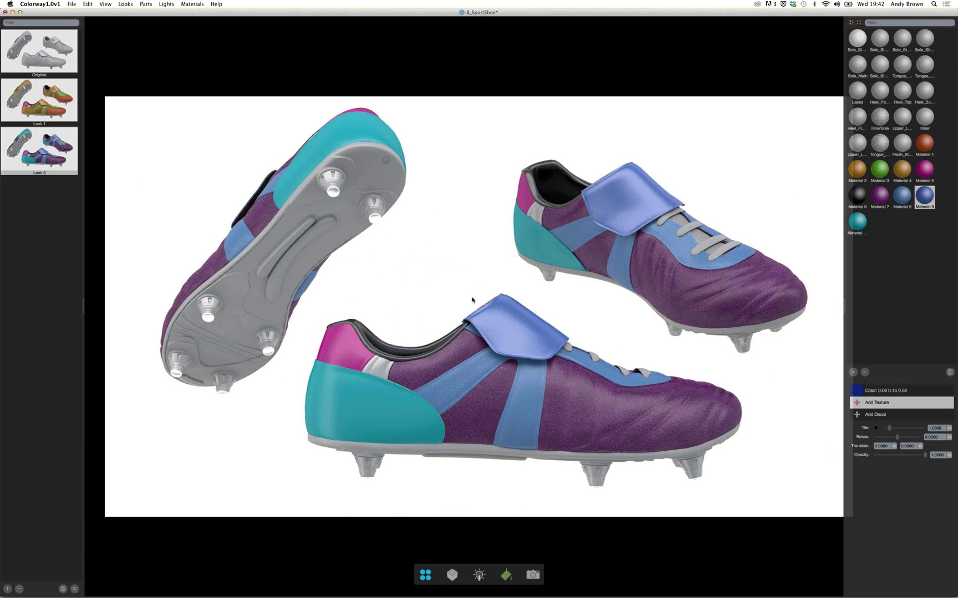
left_click(72, 5)
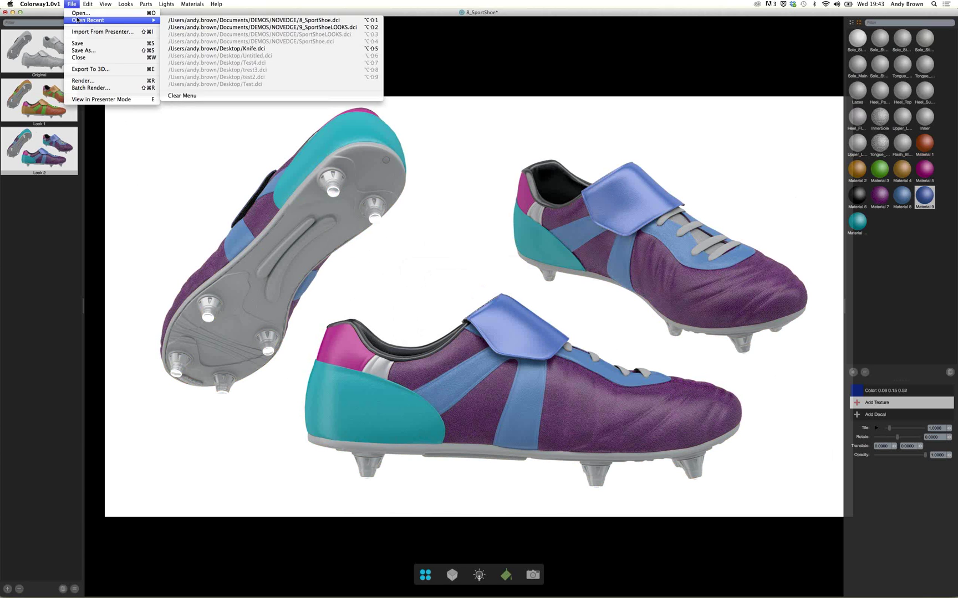
left_click(80, 13)
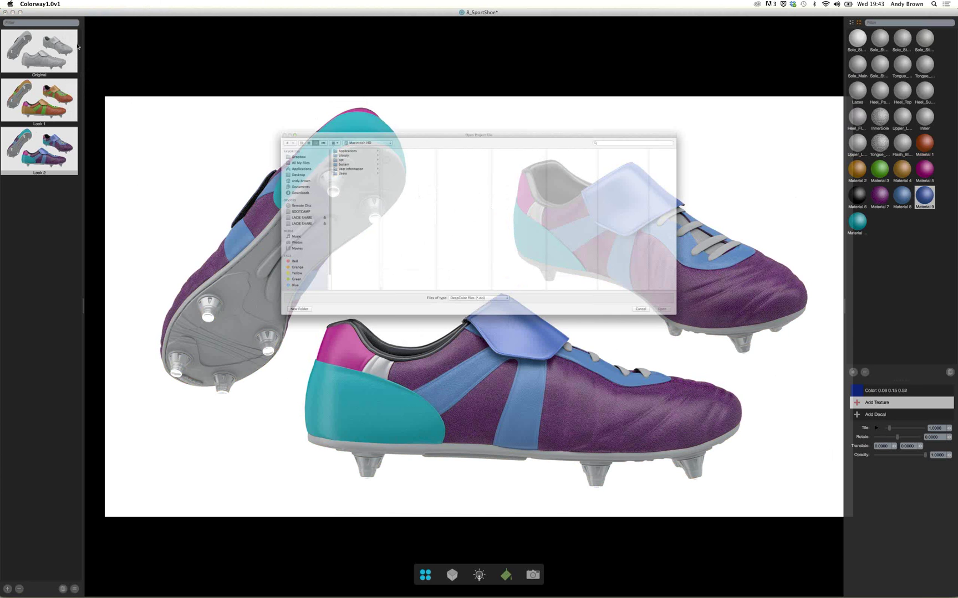
key("Escape")
Close the current shoe project and open the recent 9_SportShoeLOOKS project.
left_click(71, 4)
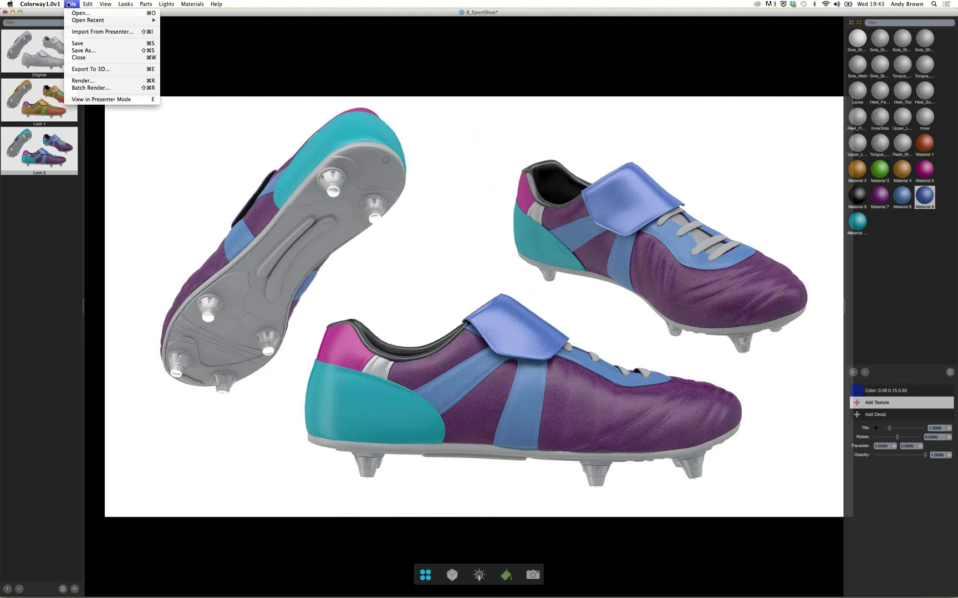
left_click(78, 58)
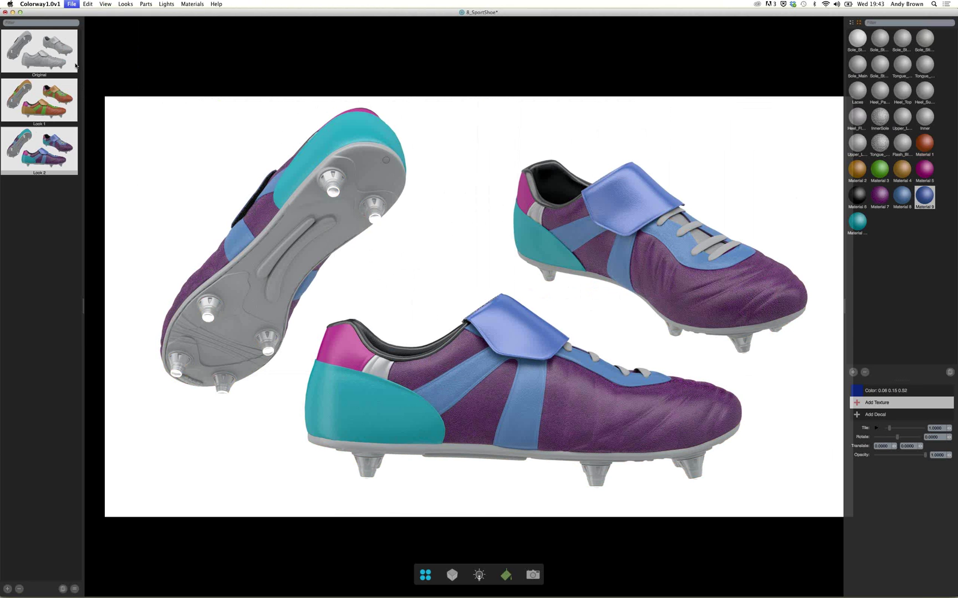
left_click(439, 305)
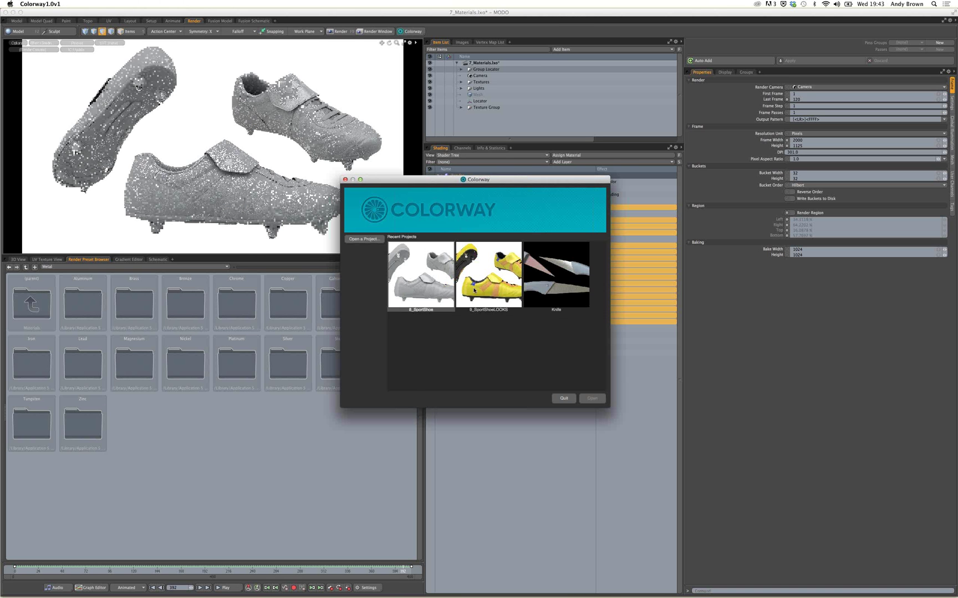
left_click(474, 289)
left_click(592, 399)
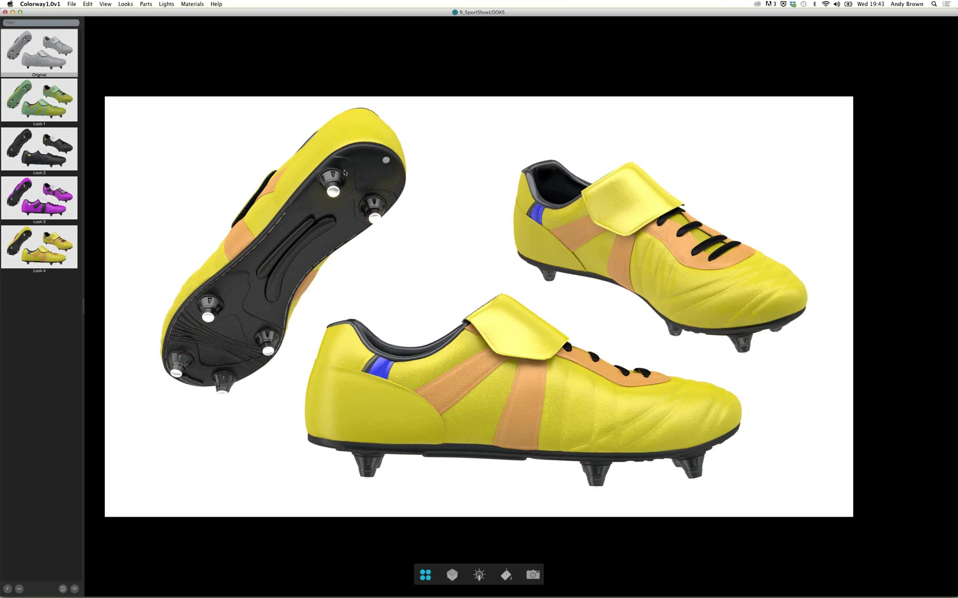
Export the shoe looks to 3D as Shoe_Export in the NOVEDGE folder, replacing the existing file.
left_click(72, 4)
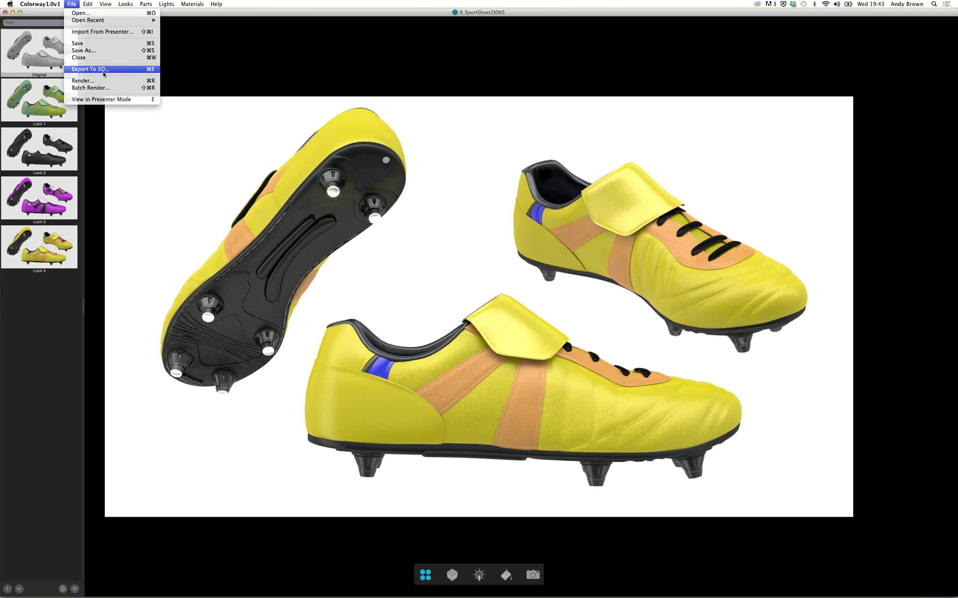
left_click(103, 70)
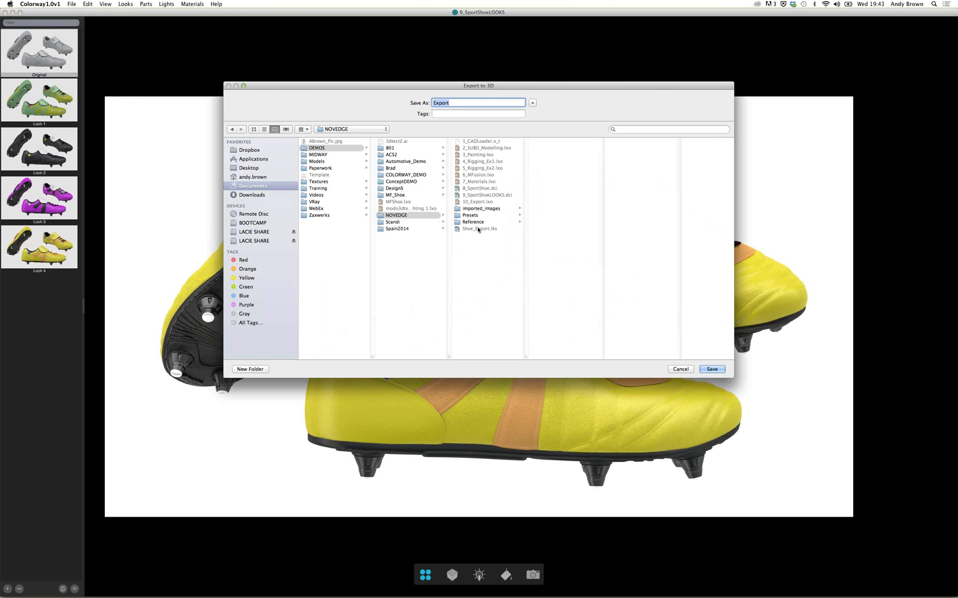
type("Shoe_Export")
left_click(715, 370)
left_click(535, 137)
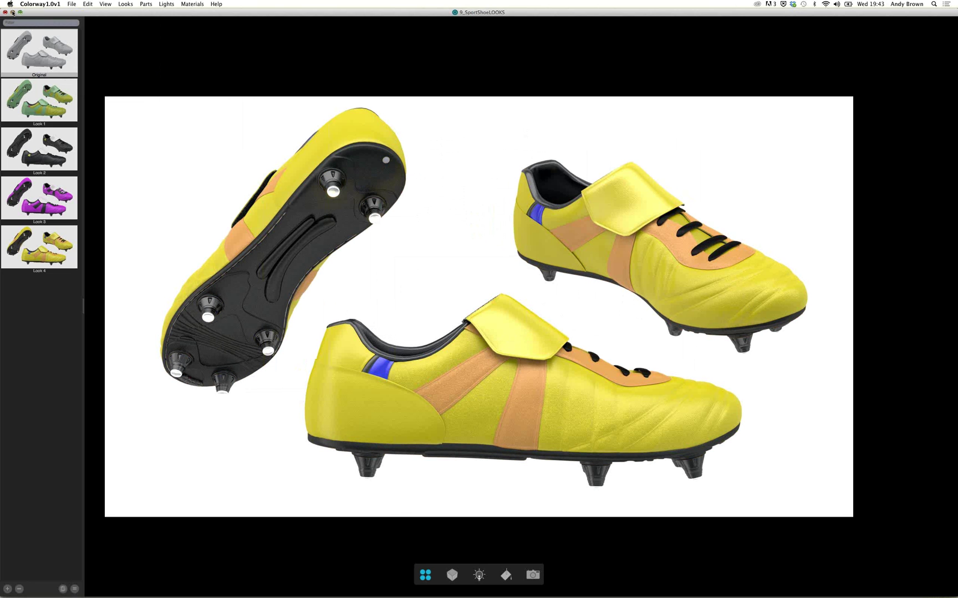
Switch to the 7_Materials scene in MODO and import the Colorway looks from Shoe_Export.lks.
left_click(12, 12)
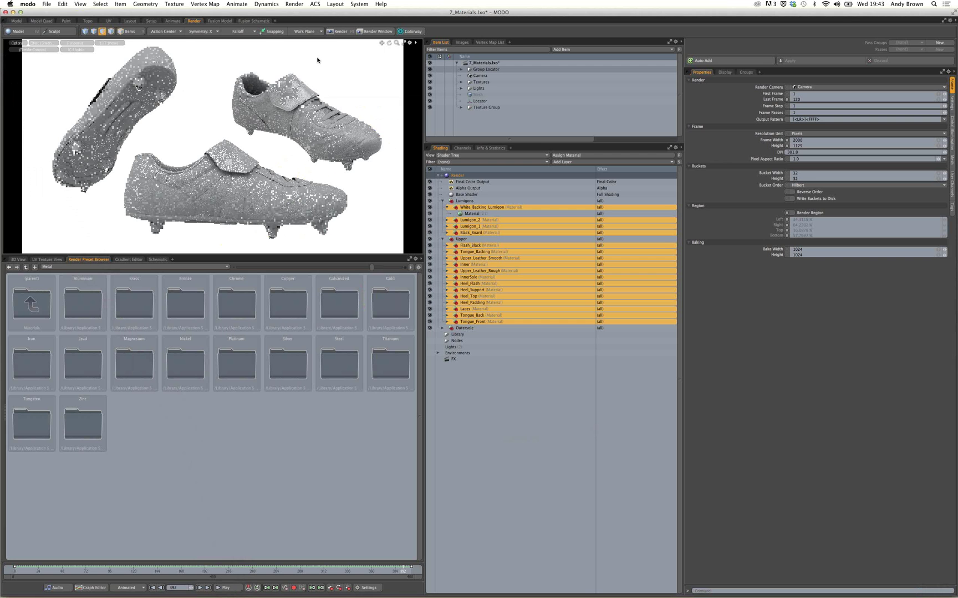
left_click(407, 32)
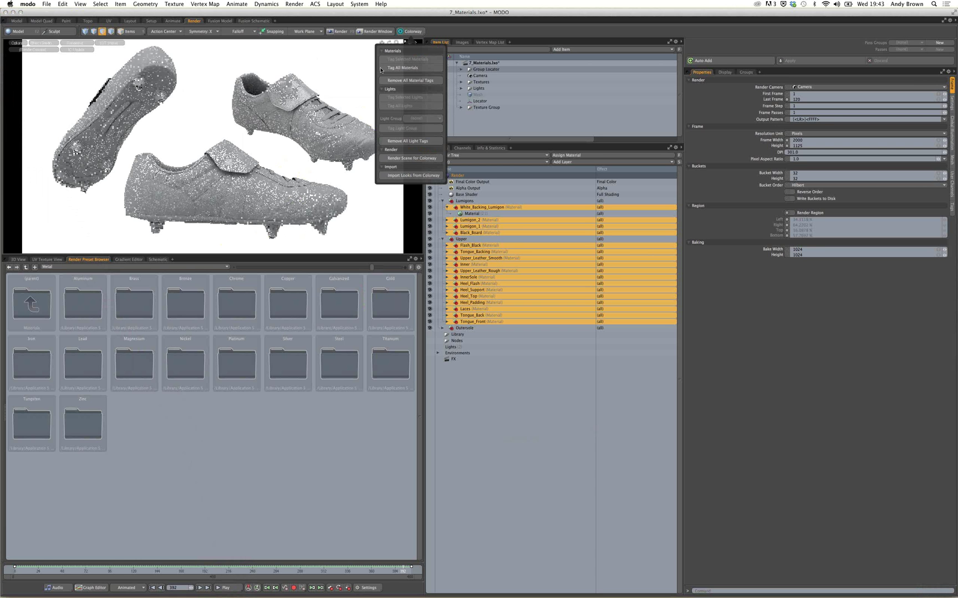
left_click(408, 179)
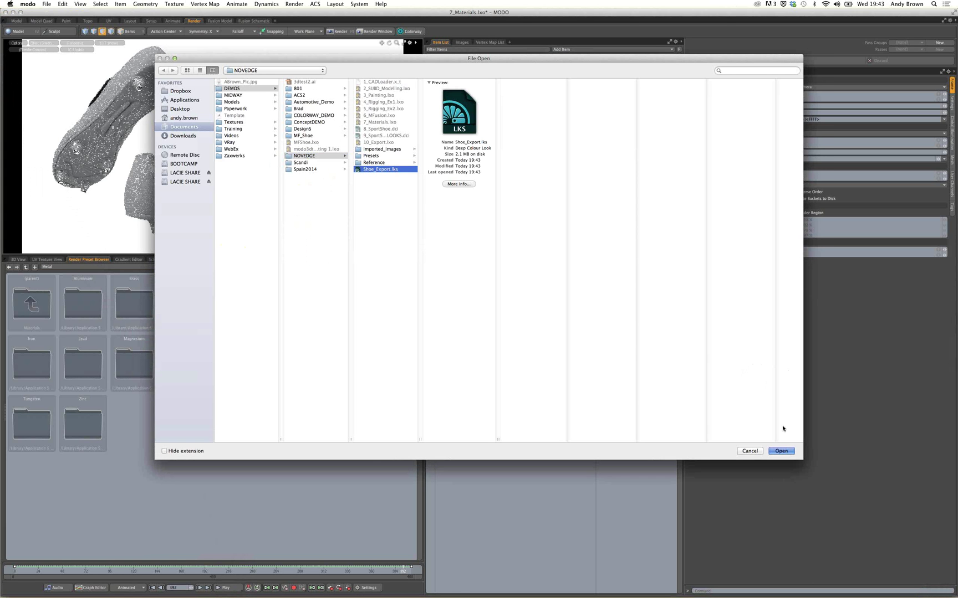
key("Return")
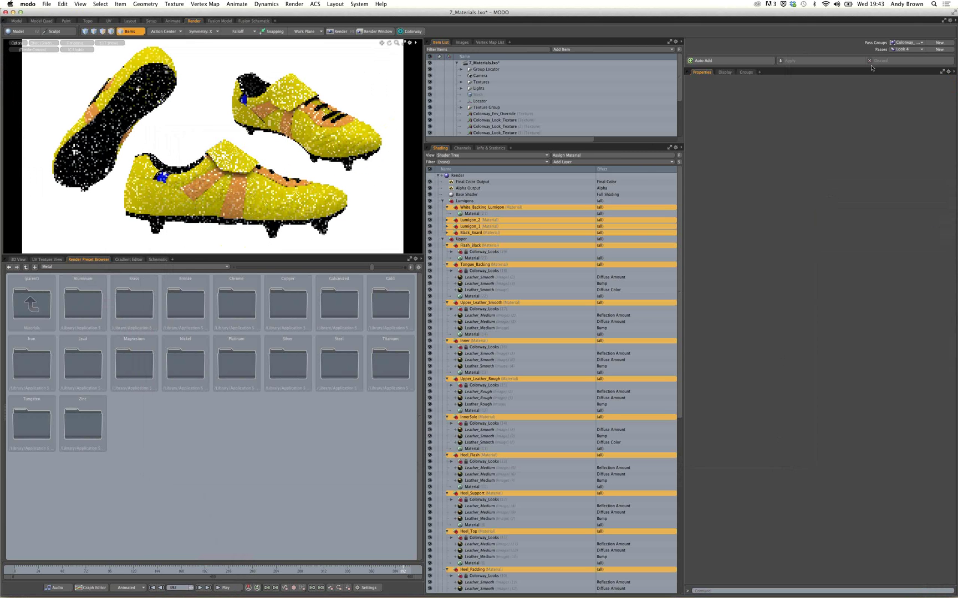
Choose the imported Colorway looks pass group and activate the Look 1, Look 2 and Look 3 passes in turn.
left_click(912, 43)
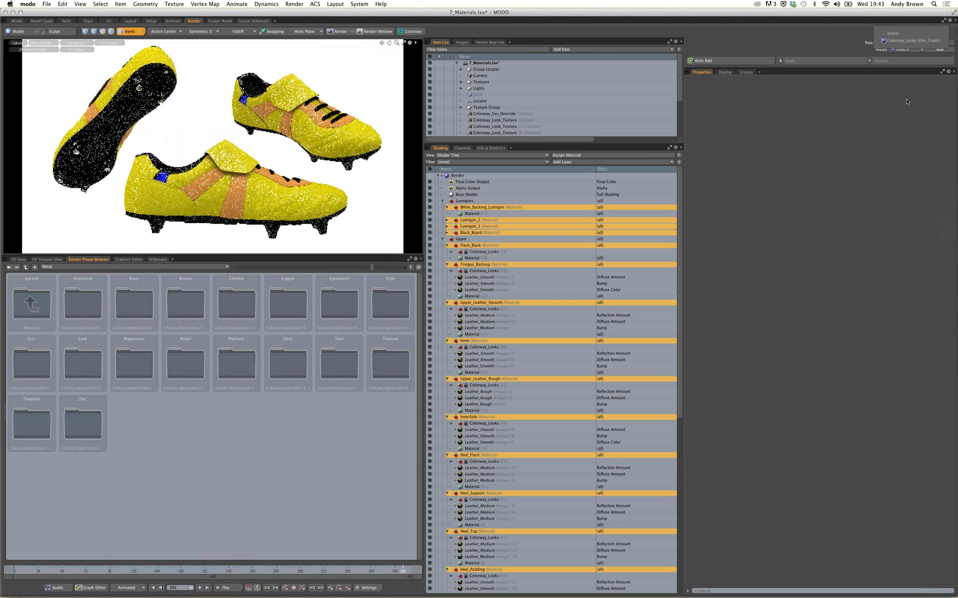
left_click(894, 41)
left_click(908, 49)
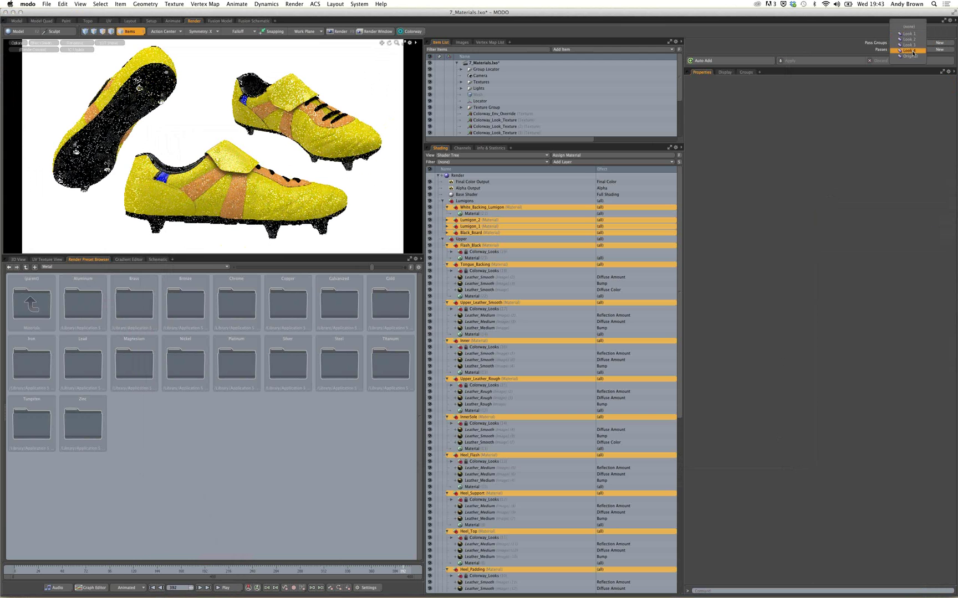
left_click(911, 40)
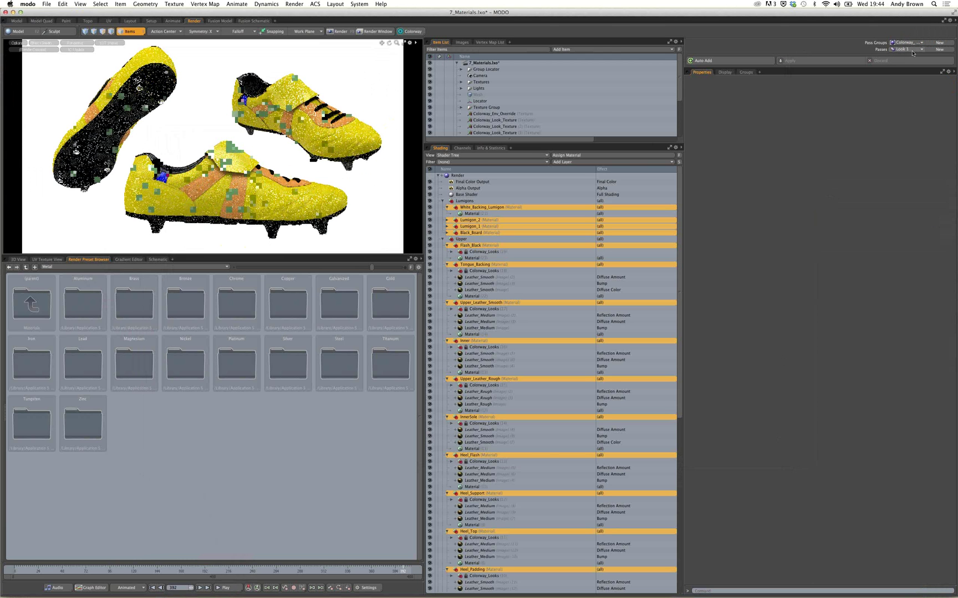
left_click(910, 49)
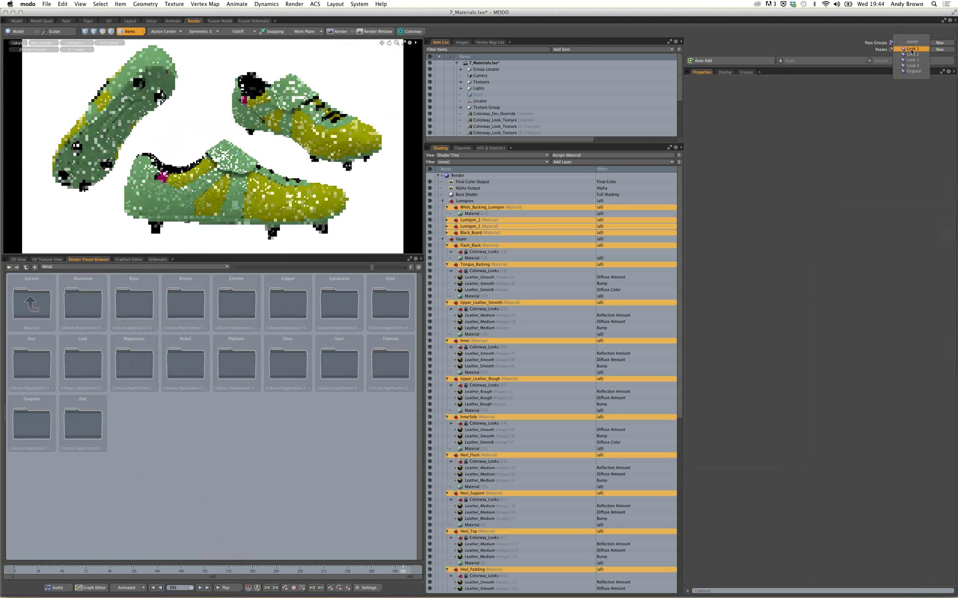
left_click(911, 56)
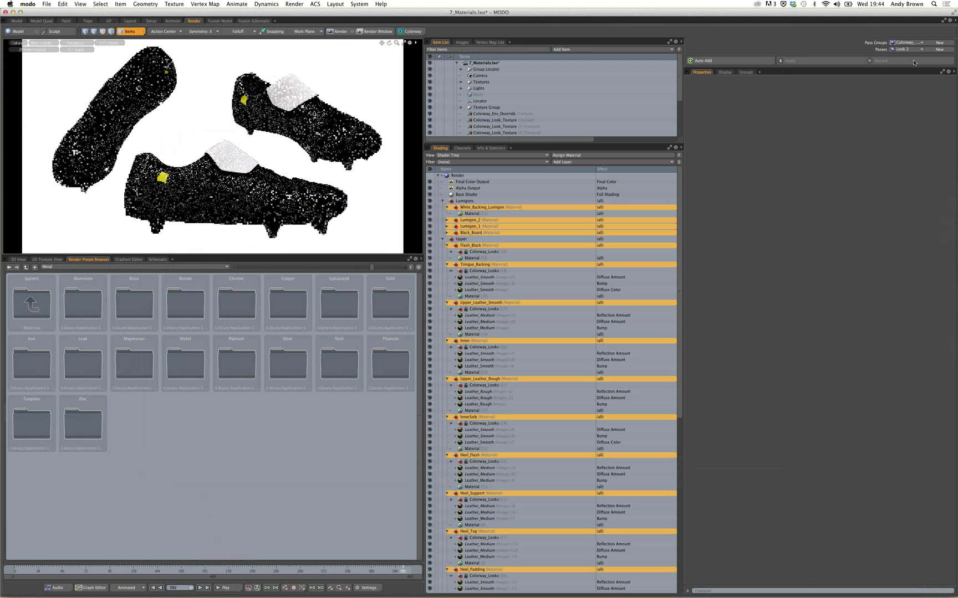
left_click(910, 49)
left_click(912, 58)
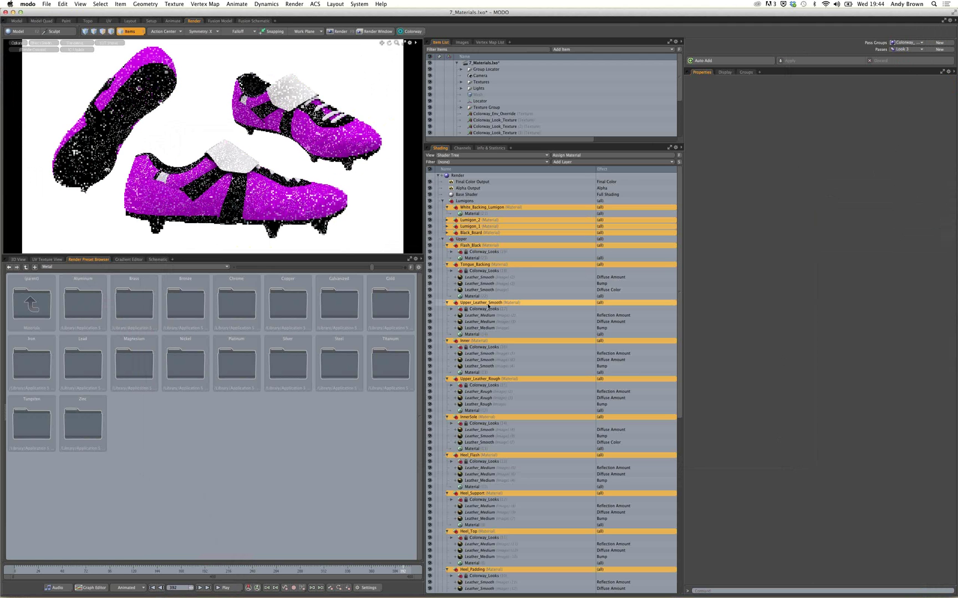
mouse_move(327, 311)
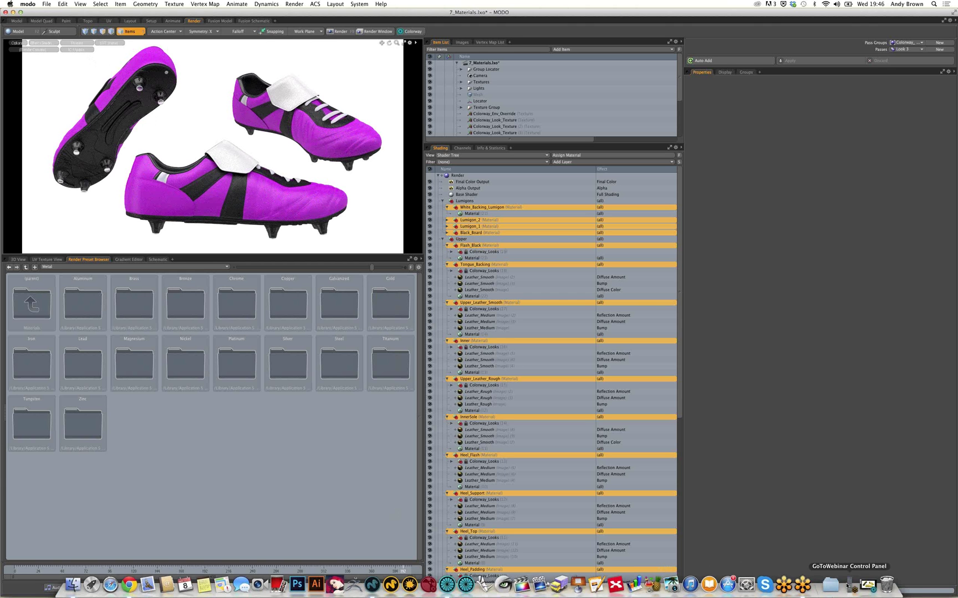
left_click(846, 586)
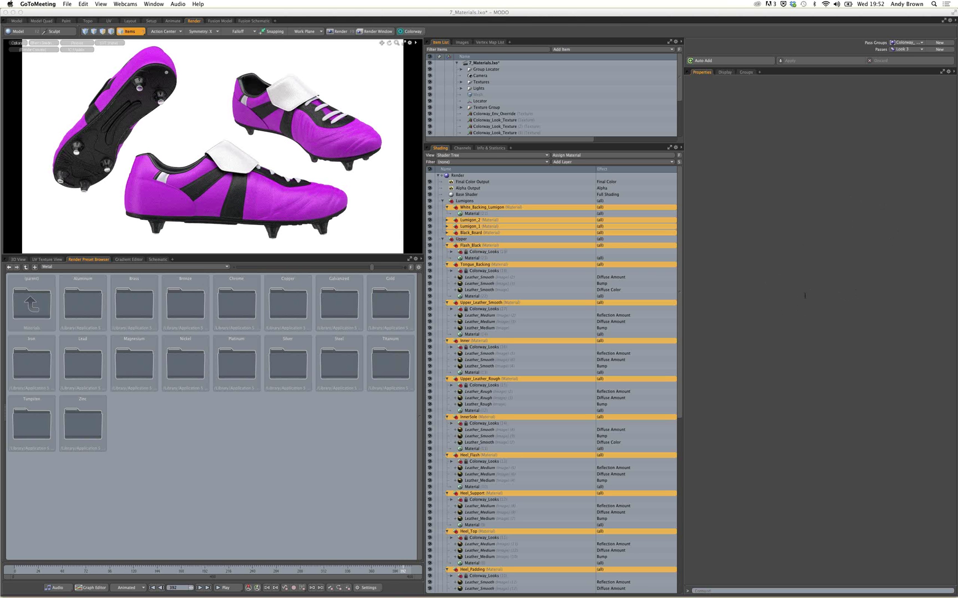
left_click(889, 295)
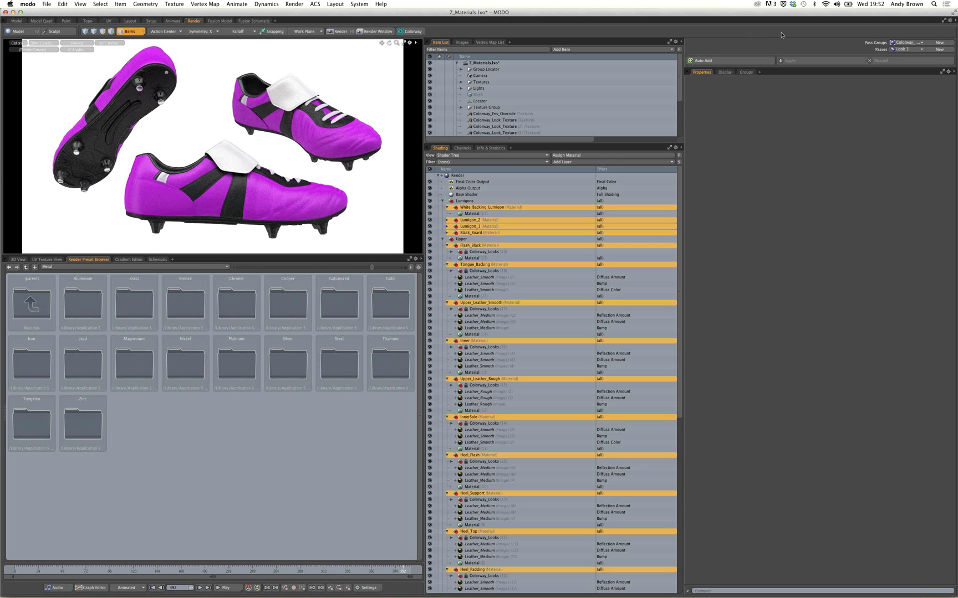
left_click(734, 206)
Create a new empty scene and switch to the Setup layout.
left_click(17, 21)
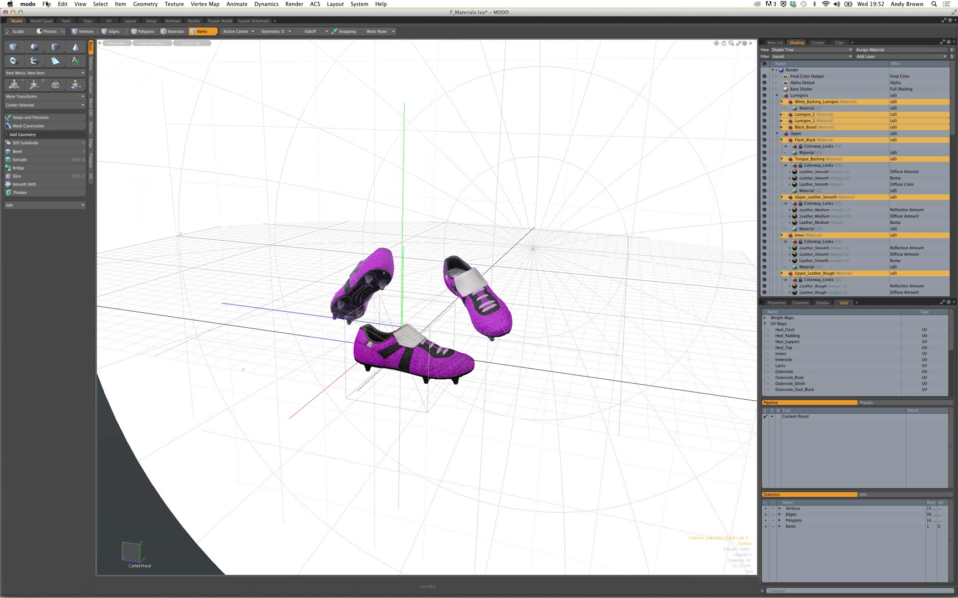
key("super+n")
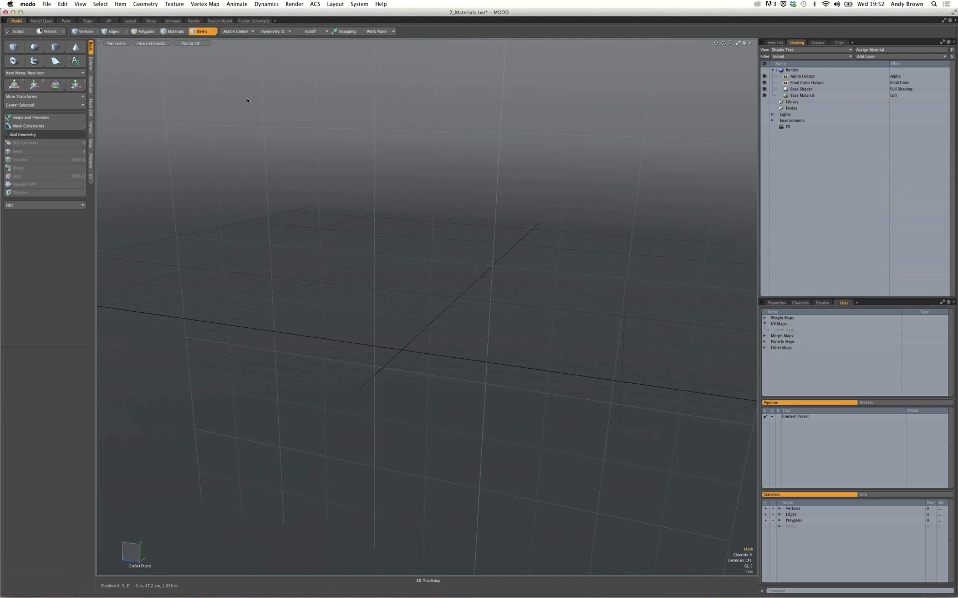
left_click(151, 21)
left_click_drag(241, 225, 265, 186, "alt+shift")
Open the 5_Rigging_Ex2.lxo scene from the NOVEDGE folder.
left_click(47, 5)
left_click(54, 20)
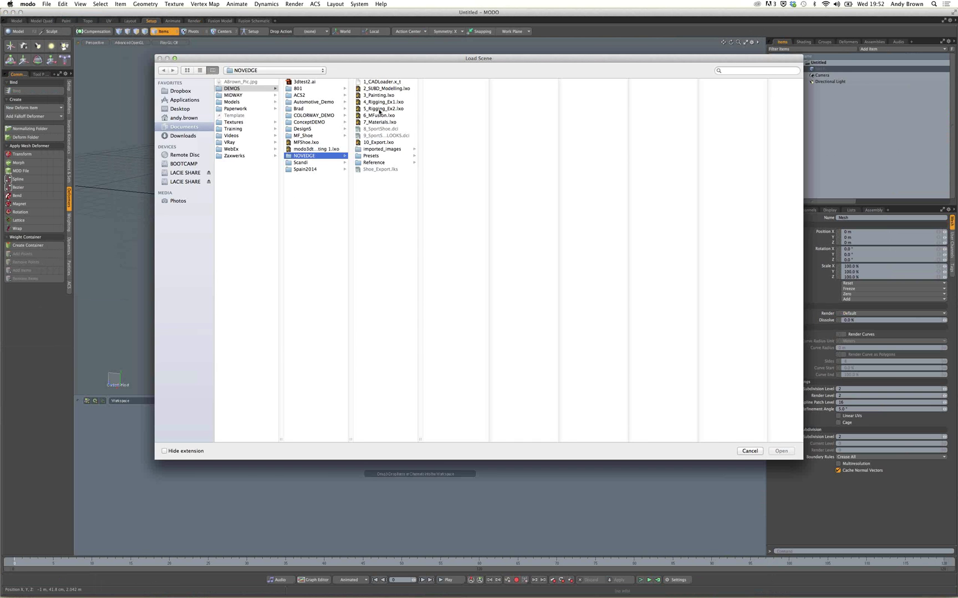
left_click(380, 109)
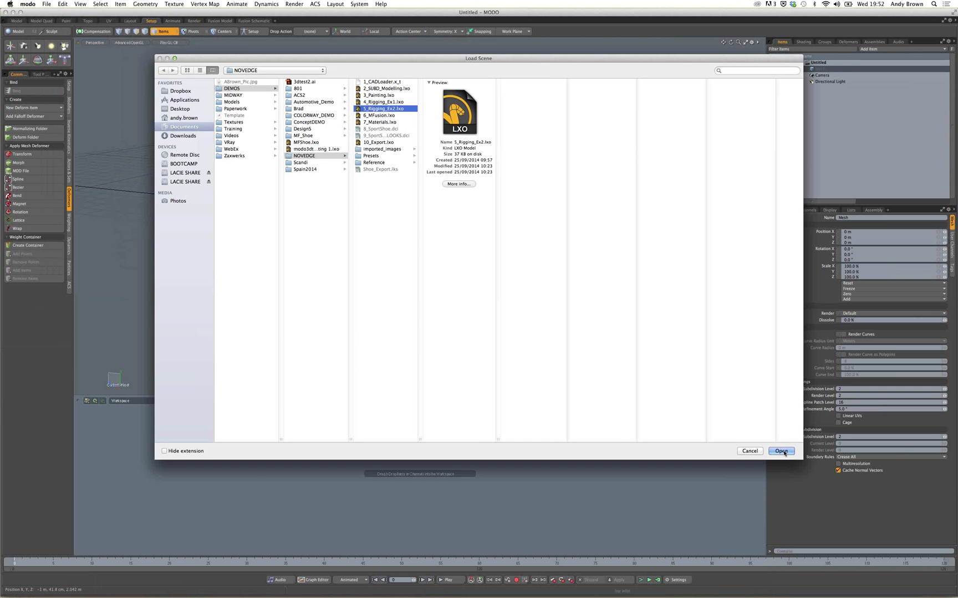
left_click(780, 451)
Examine the spoon mesh up close from several angles.
left_click(143, 32)
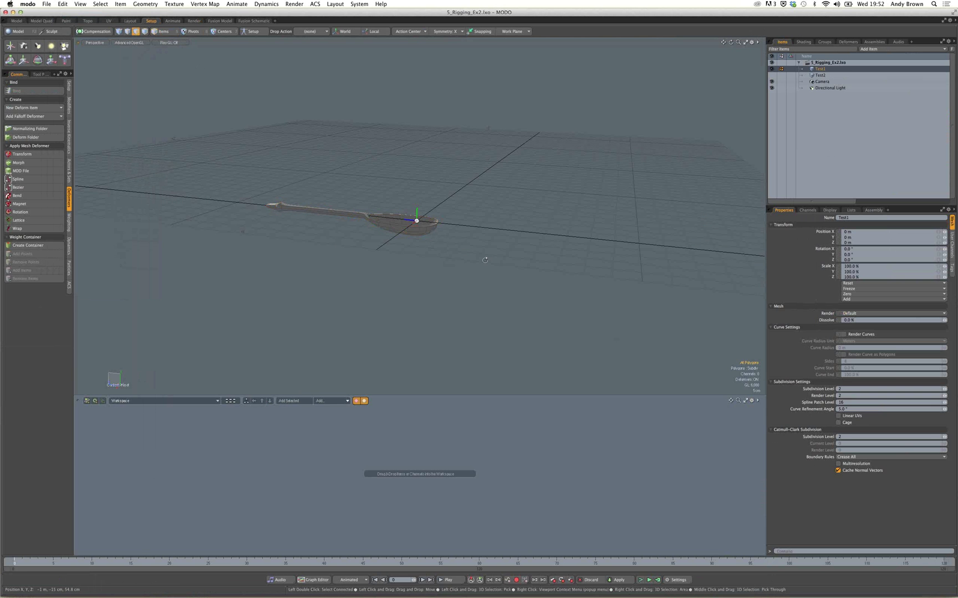
left_click_drag(513, 349, 236, 191, "alt")
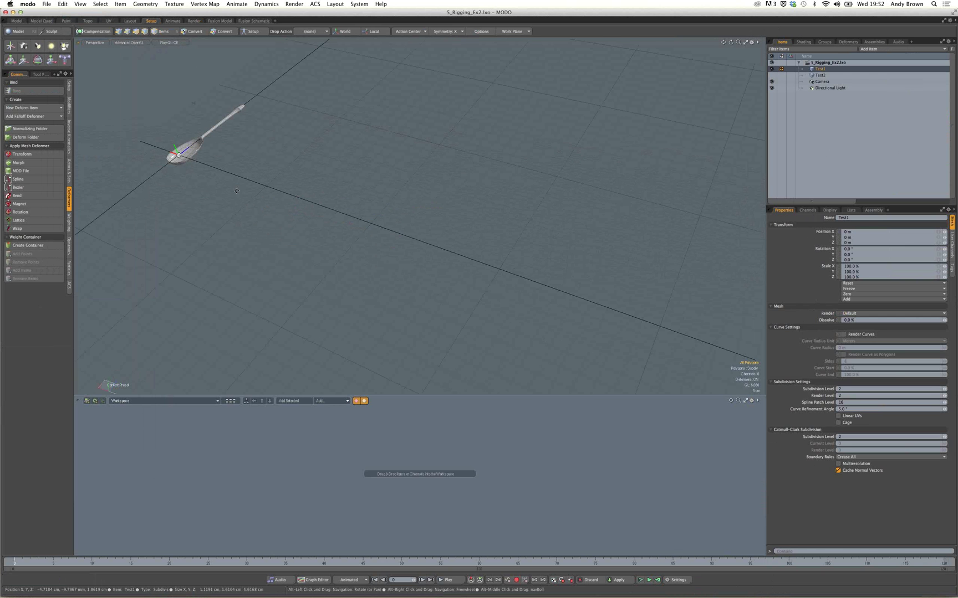
key("a")
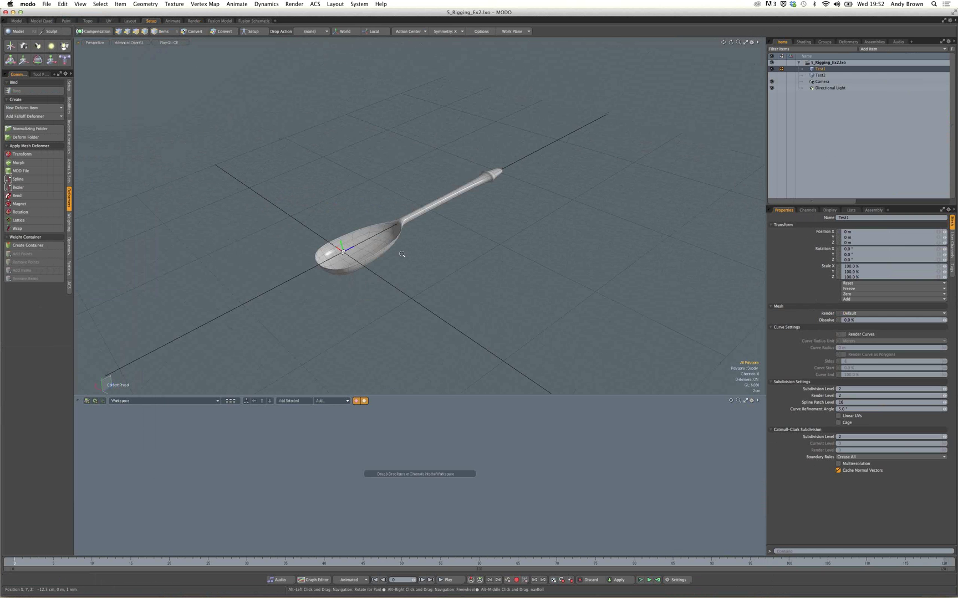
left_click_drag(401, 254, 737, 249, "ctrl+alt")
left_click_drag(737, 249, 715, 185, "alt")
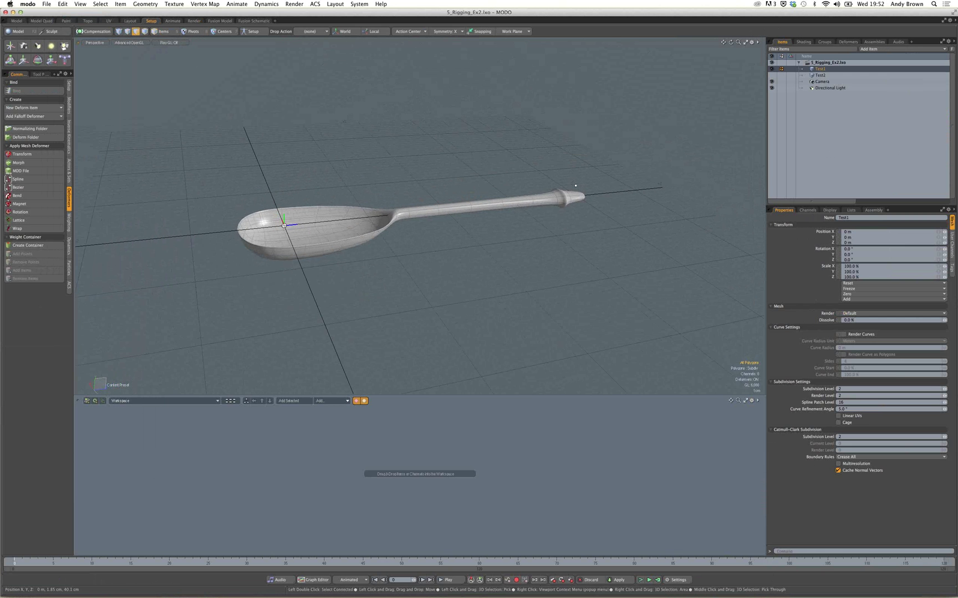
left_click_drag(211, 239, 293, 236, "ctrl+alt")
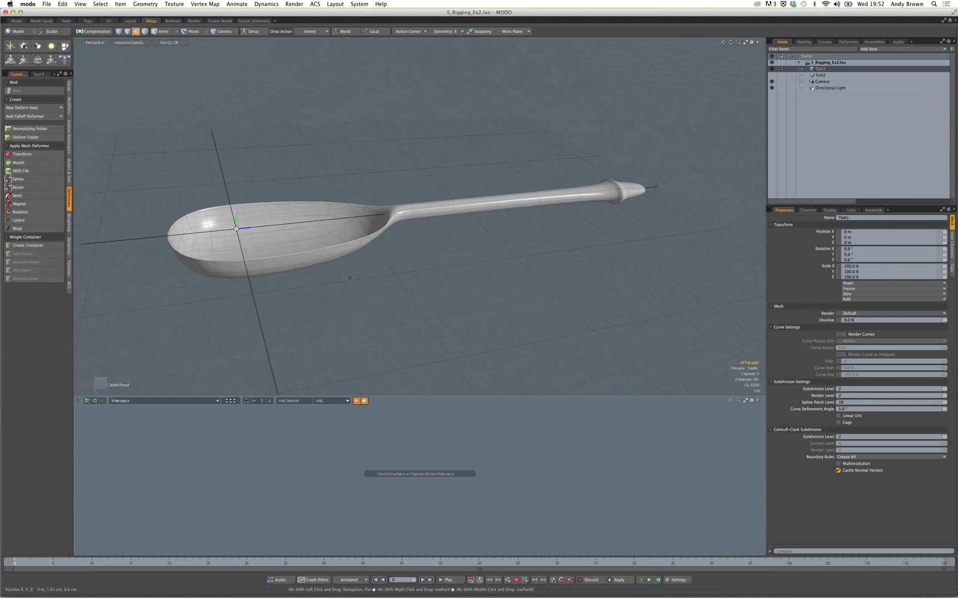
left_click_drag(350, 277, 452, 212, "alt+shift")
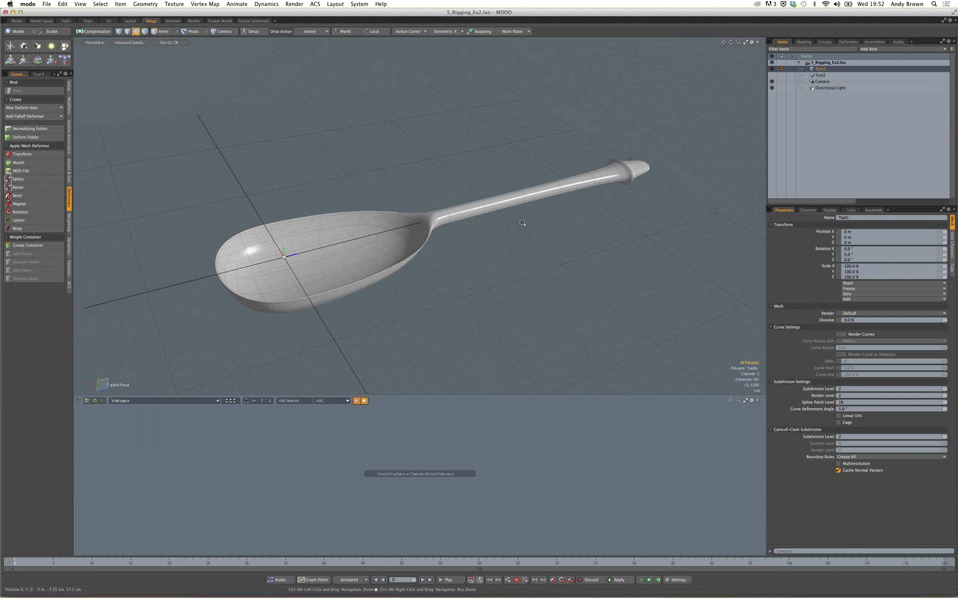
left_click_drag(522, 223, 415, 235, "ctrl+alt")
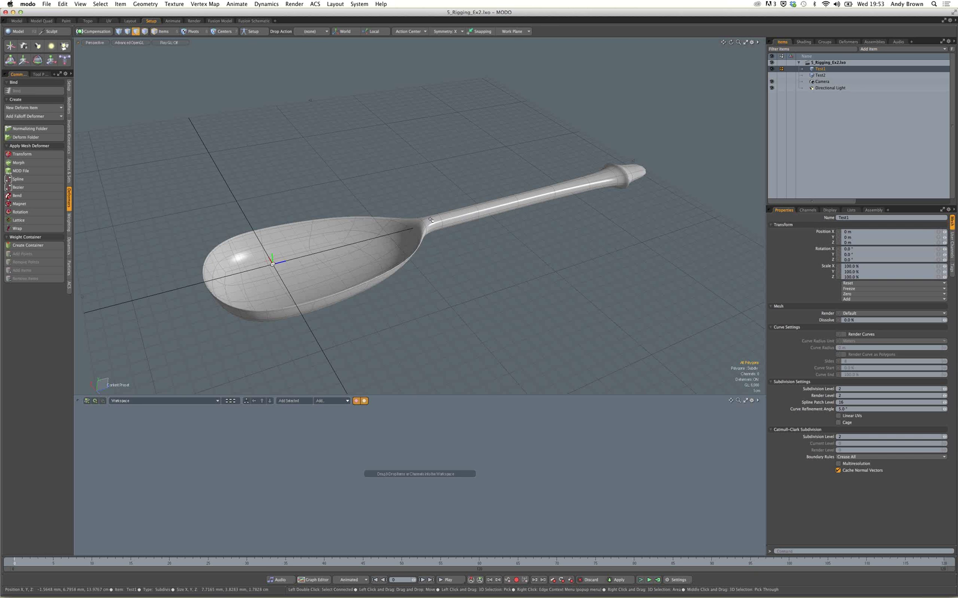
left_click_drag(396, 204, 418, 223, "ctrl+alt")
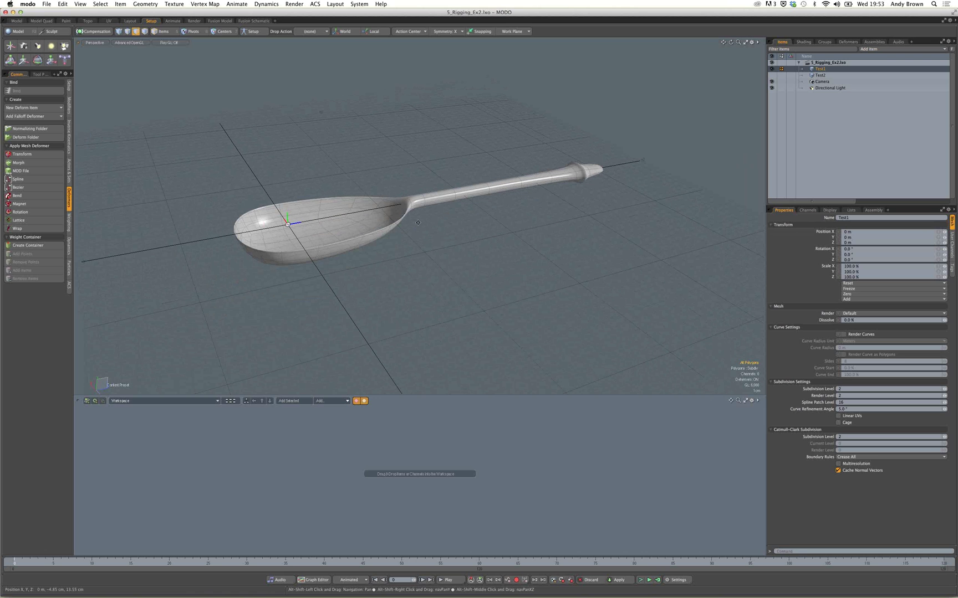
left_click_drag(418, 223, 419, 229, "alt+shift")
Enlarge the schematic area and load the Cutlery1 assembly preset from the Desktop into the spoon scene.
left_click_drag(434, 395, 435, 322)
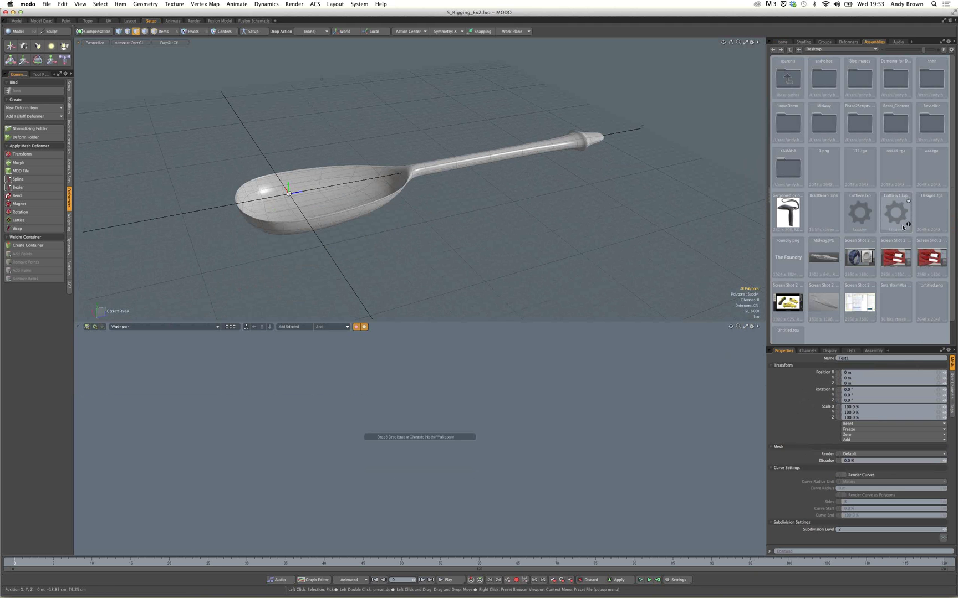
left_click(895, 218)
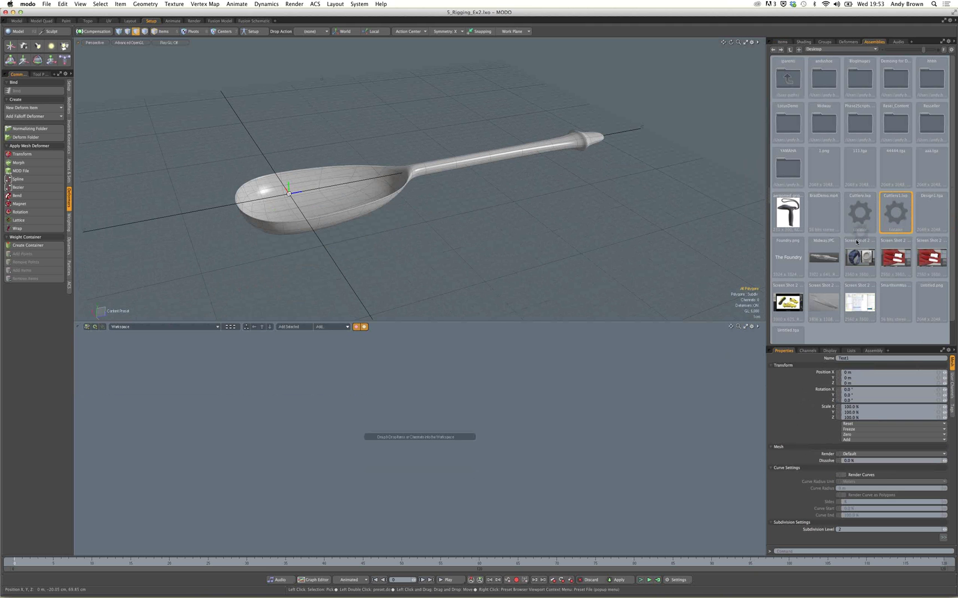
double_click(897, 217)
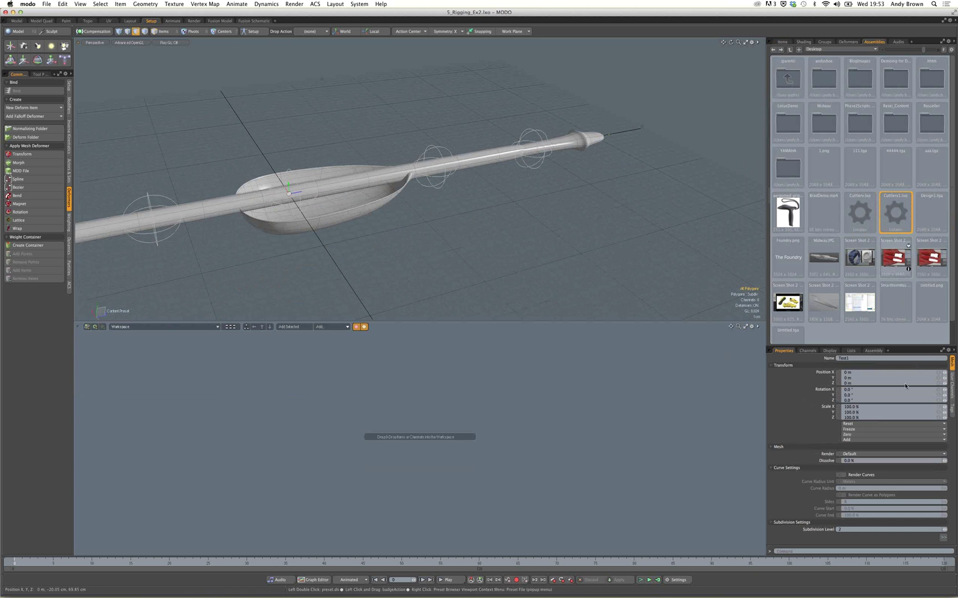
left_click_drag(541, 244, 421, 237, "ctrl+alt")
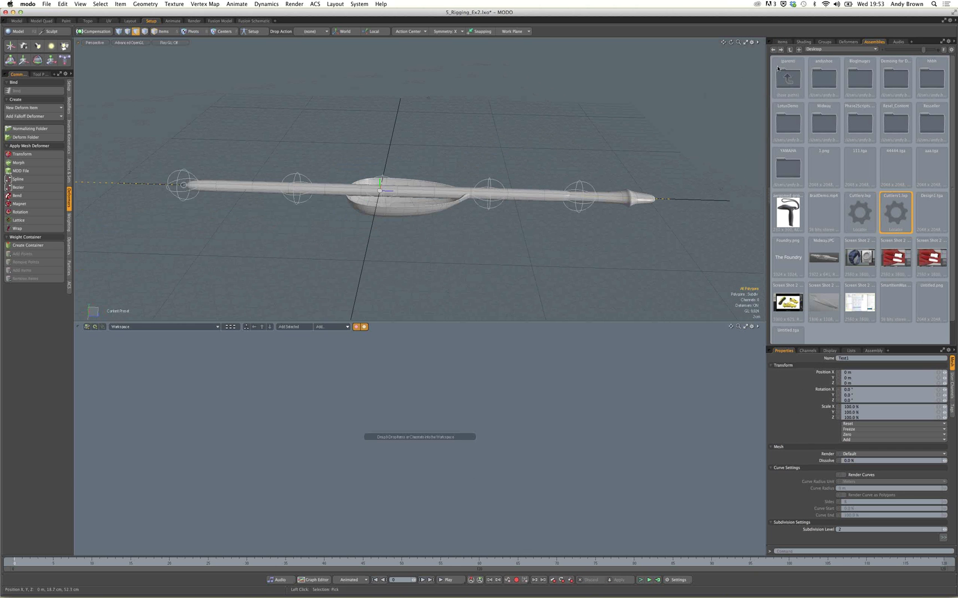
Add the assembly's Spline deformer from the deformer list to the schematic workspace as a node.
left_click(782, 41)
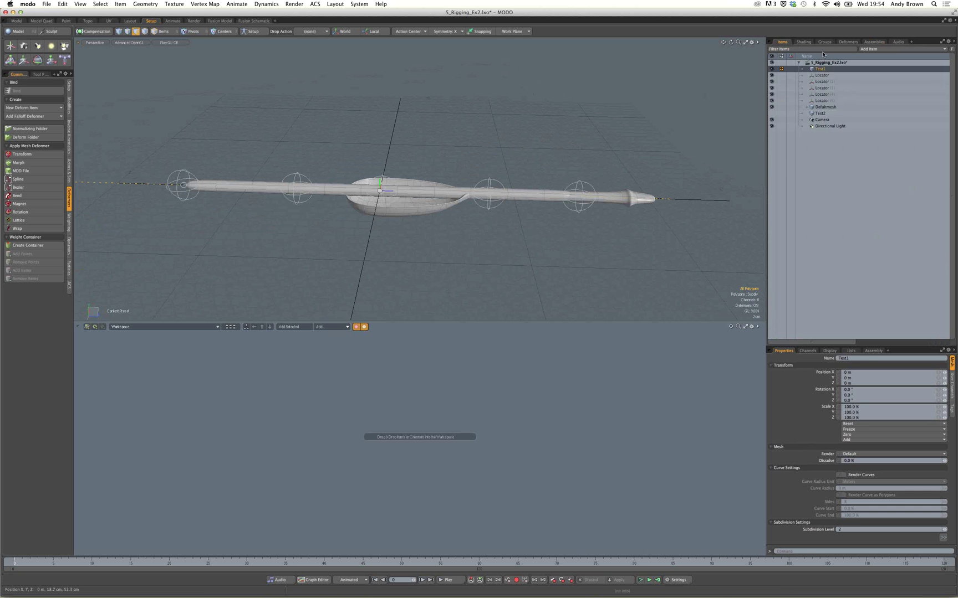
left_click(848, 42)
left_click(805, 62)
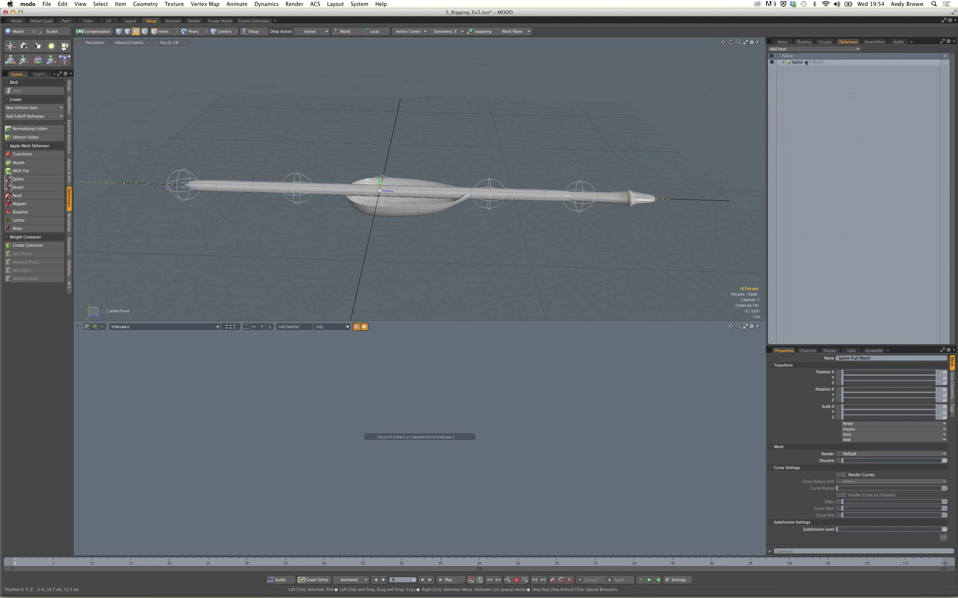
left_click_drag(790, 63, 479, 418)
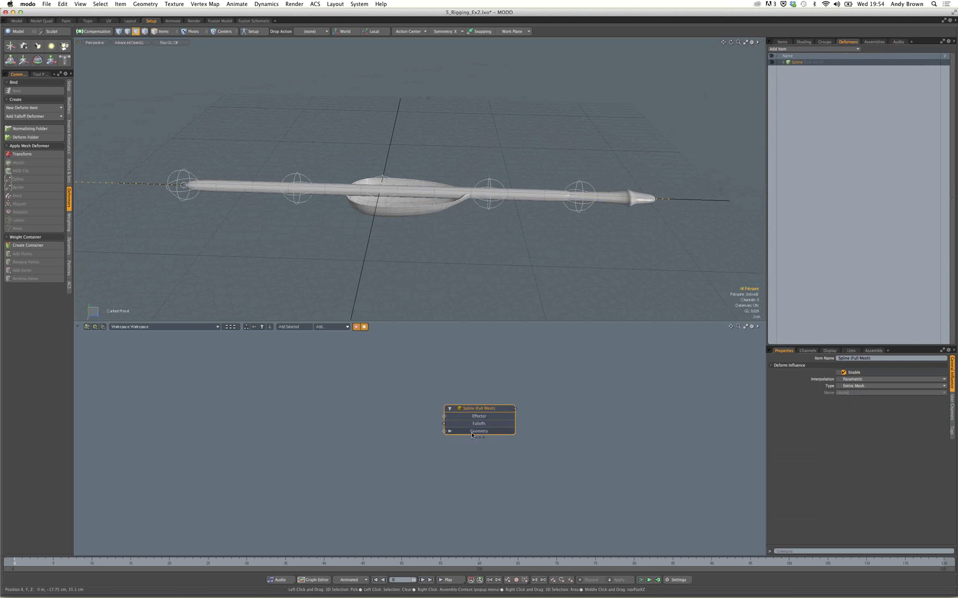
Show the mesh linked to the Spline deformer's Geometry input, hide Defaultmesh and unlink it from the deformer.
left_click(444, 432, "ctrl+alt")
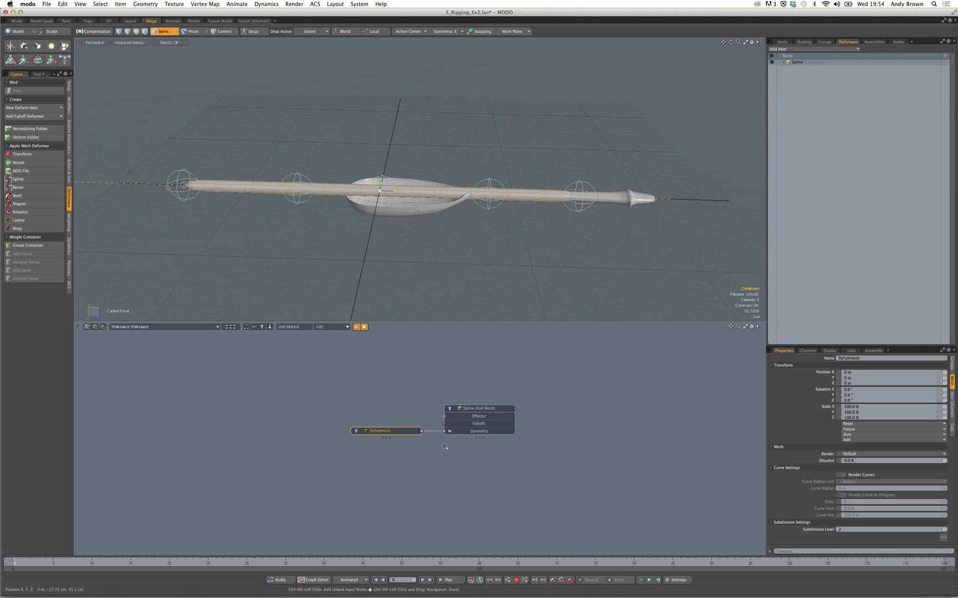
left_click(782, 41)
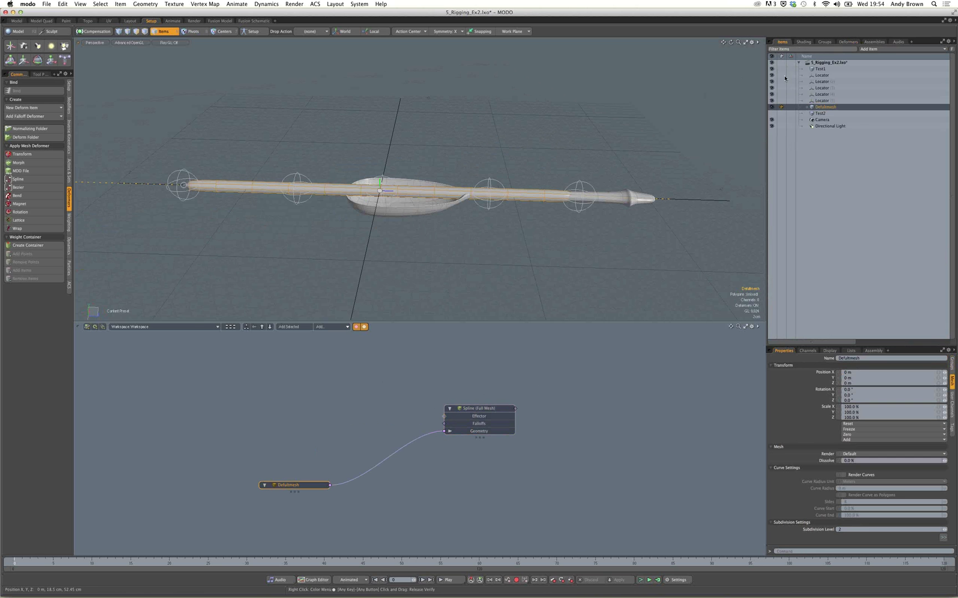
left_click(771, 107)
left_click(372, 475)
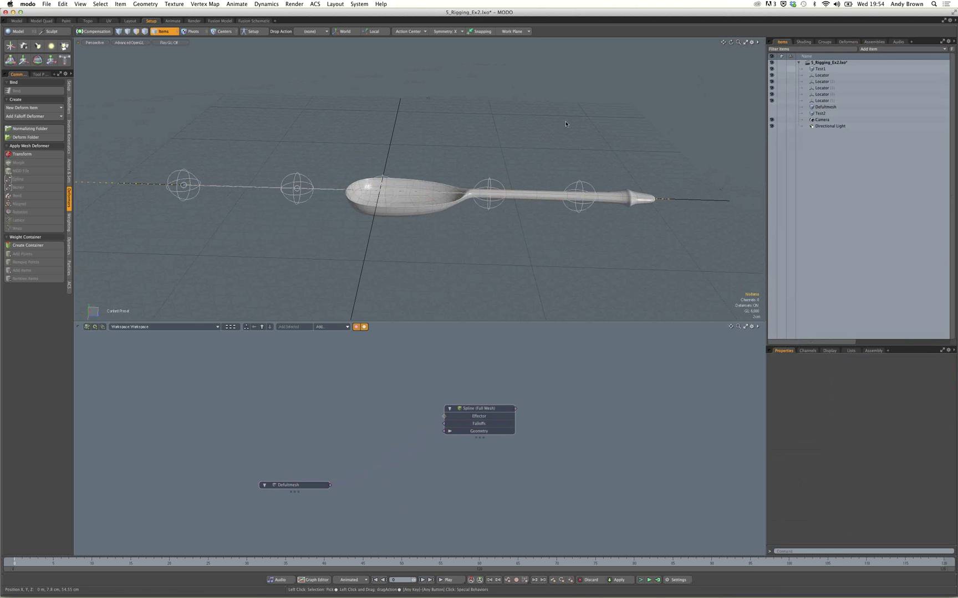
Add the spoon mesh Test1 to the schematic, turn on Setup mode and link it to the Spline deformer's Geometry input.
left_click(433, 209)
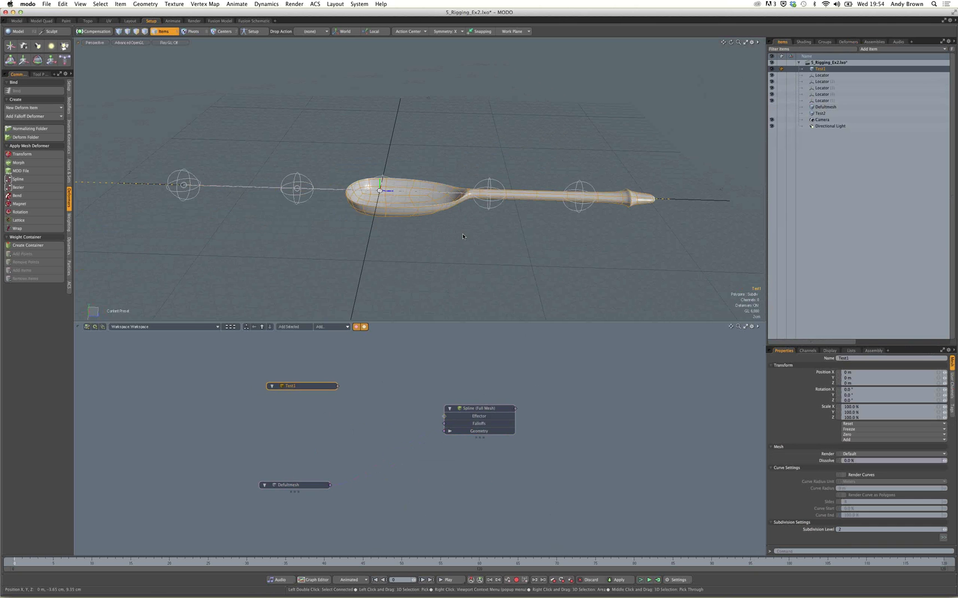
left_click(253, 31)
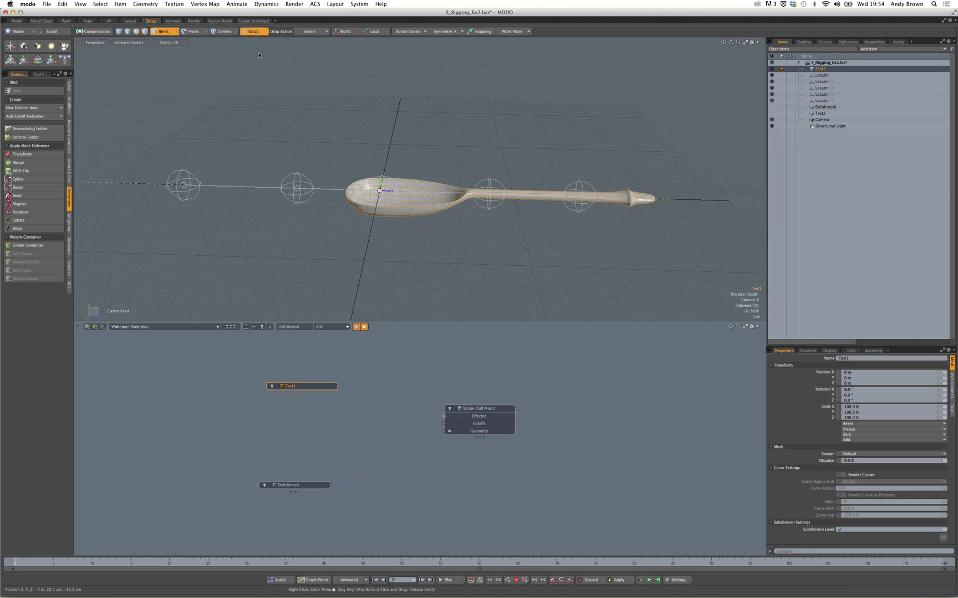
left_click_drag(337, 387, 445, 431)
Move the fifth locator to the spoon's handle end at about Z 41 cm and the fourth onto the handle at about Z 28 cm.
left_click_drag(579, 215, 532, 240, "alt")
left_click(577, 219)
key("w")
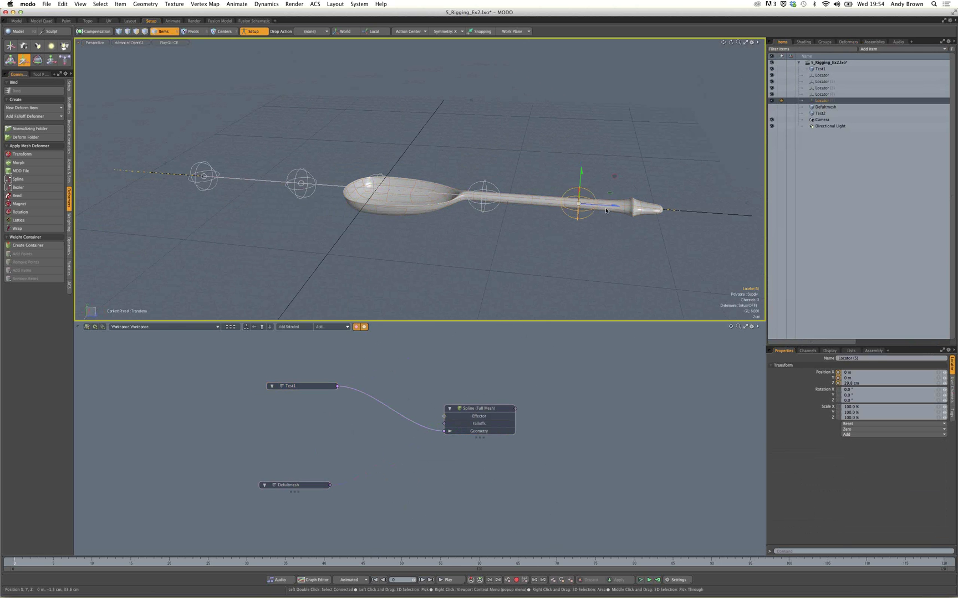
left_click_drag(604, 209, 685, 209)
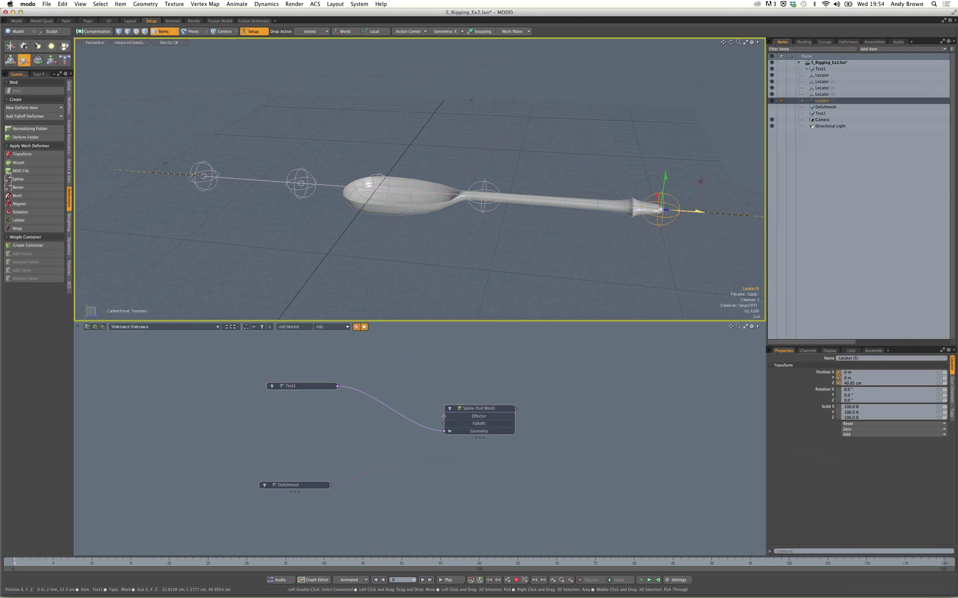
left_click(485, 197)
left_click_drag(485, 197, 569, 203)
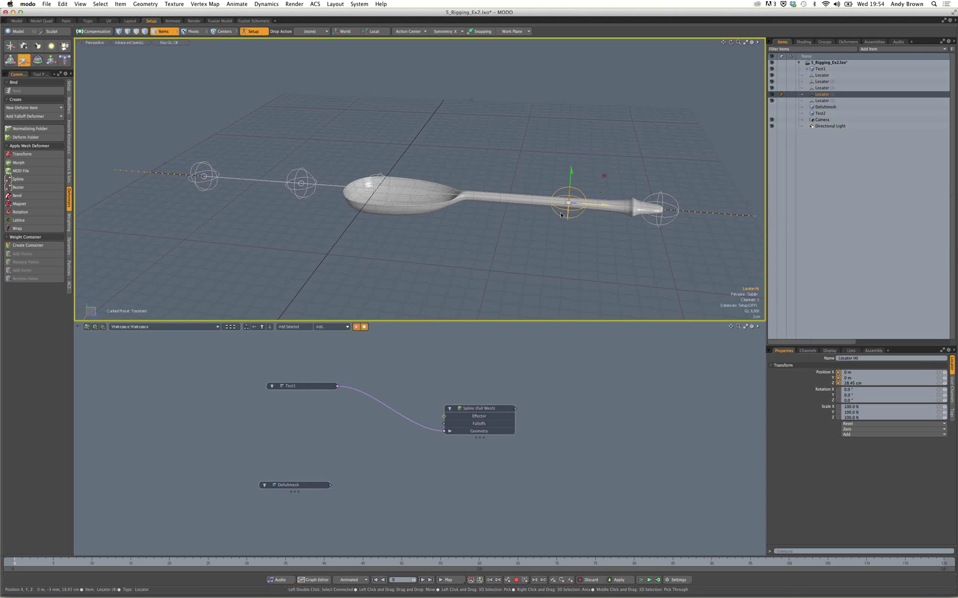
Move the third locator onto the handle, the second to the neck and the first to the bowl tip at about Z -5 cm, leaving Setup mode.
left_click(381, 178)
left_click_drag(381, 179, 514, 198)
left_click(301, 183)
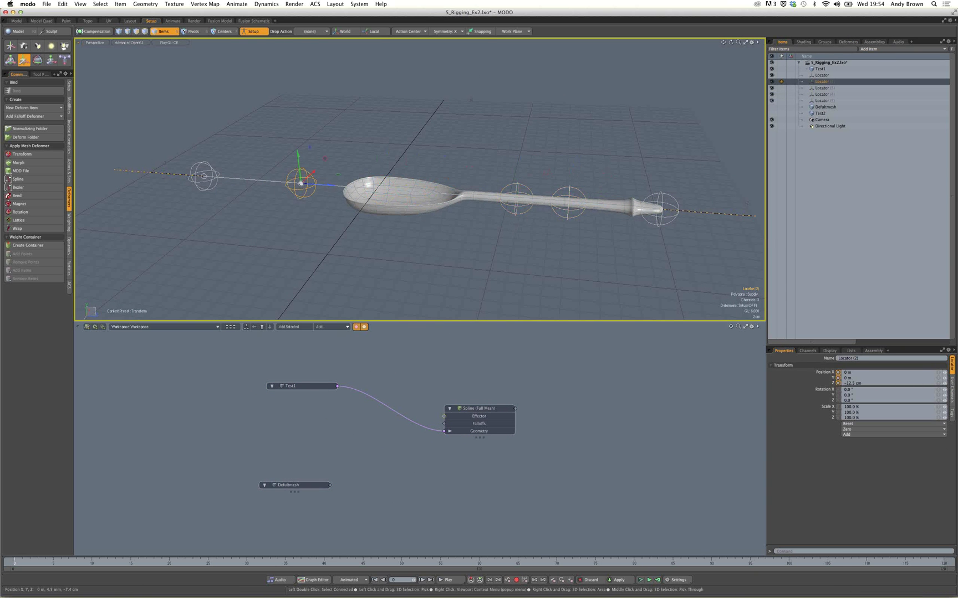
left_click_drag(302, 183, 446, 193)
left_click(204, 176)
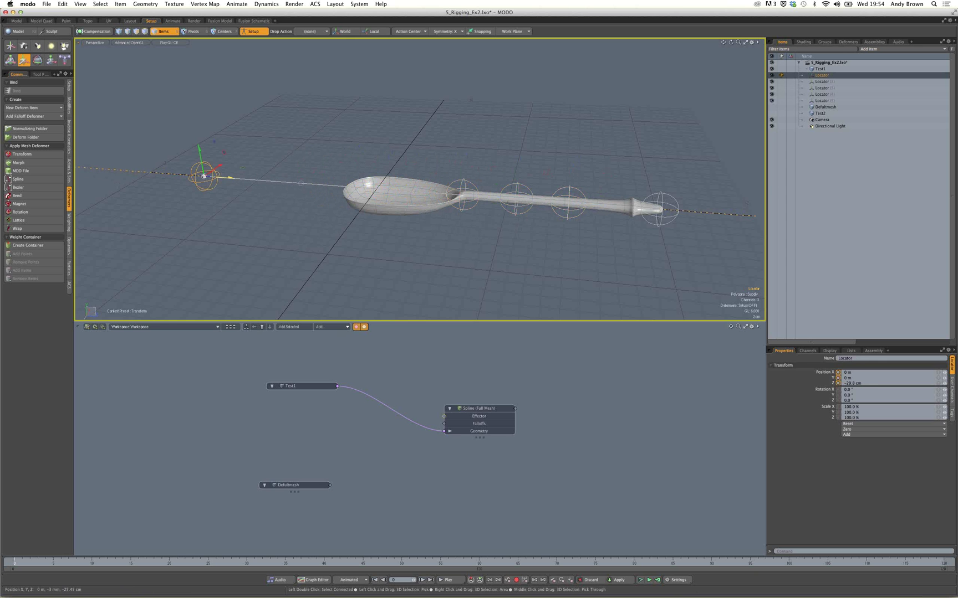
left_click_drag(204, 176, 374, 189)
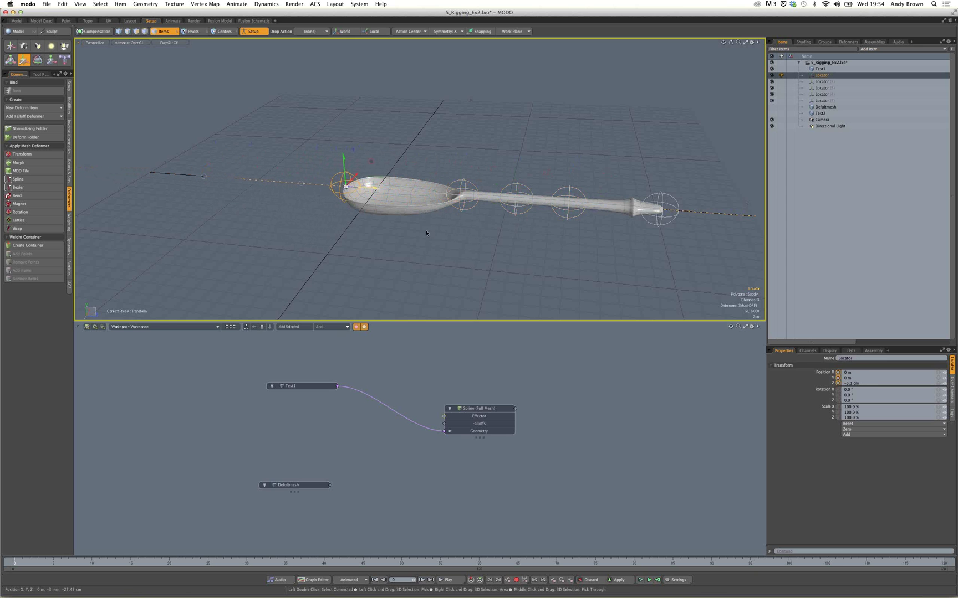
left_click_drag(509, 275, 535, 267, "alt")
left_click(253, 32)
Raise the bowl-tip locator to about Y 7.45 cm, Z -3.5 cm to bend the spoon, and enlarge the properties area.
left_click_drag(308, 180, 369, 183, "alt")
key("w")
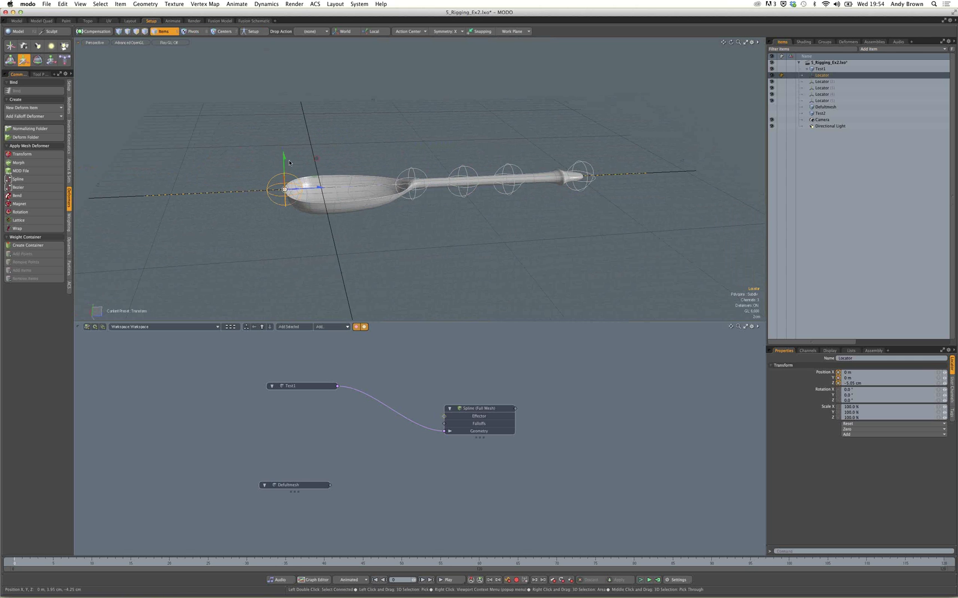
left_click_drag(317, 159, 326, 105)
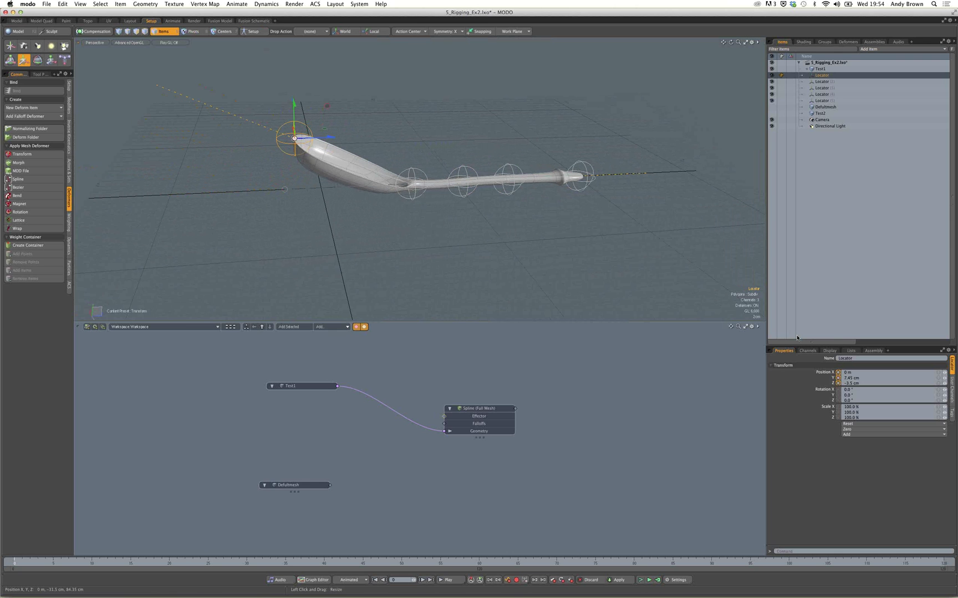
left_click_drag(797, 337, 787, 205)
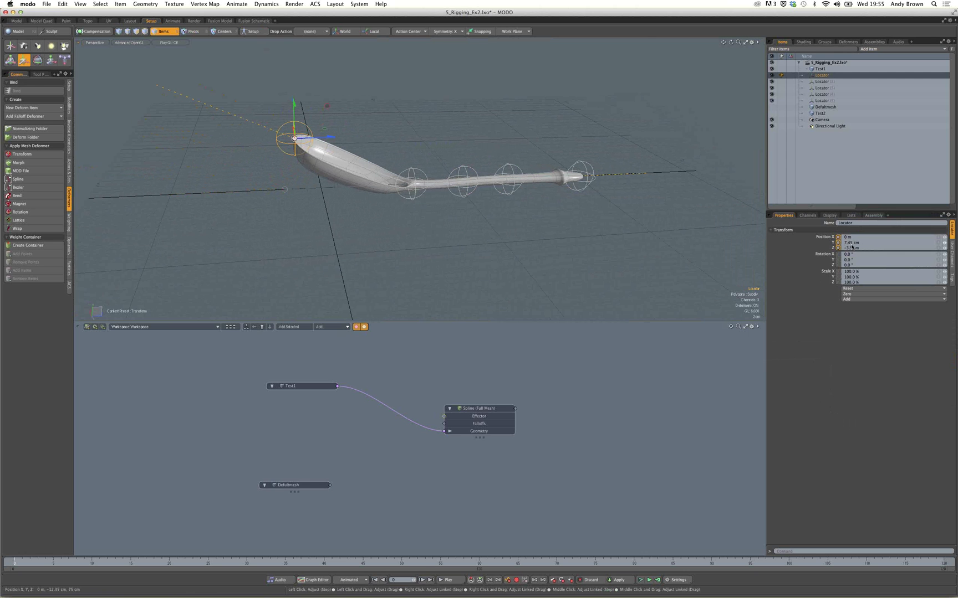
left_click_drag(565, 241, 460, 220, "alt")
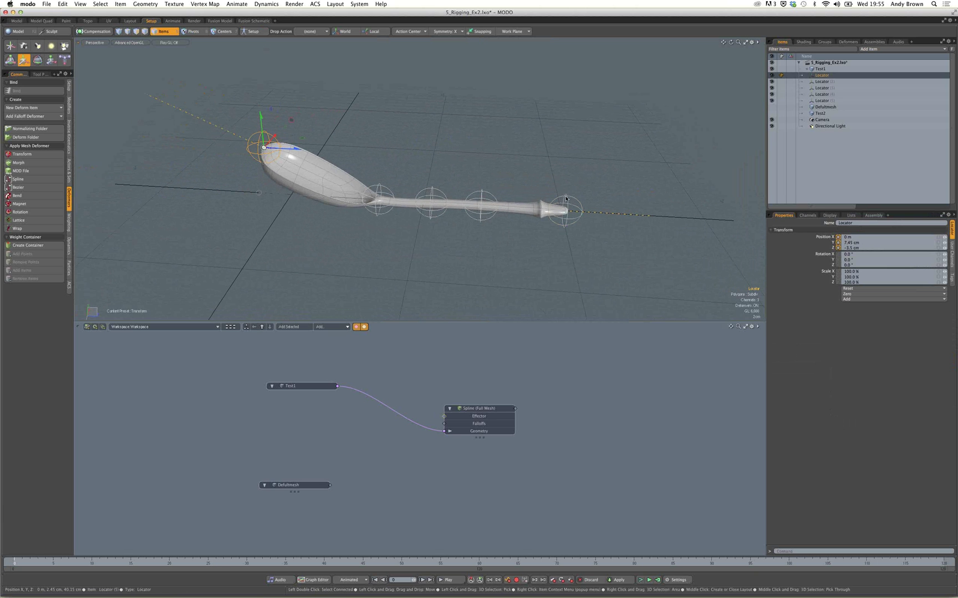
Lower the handle-end locator to about Y -3.6 cm, reposition the inner locators to curve the spoon, and enlarge the 3D view.
left_click(561, 212)
left_click_drag(561, 212, 568, 232)
left_click(431, 203)
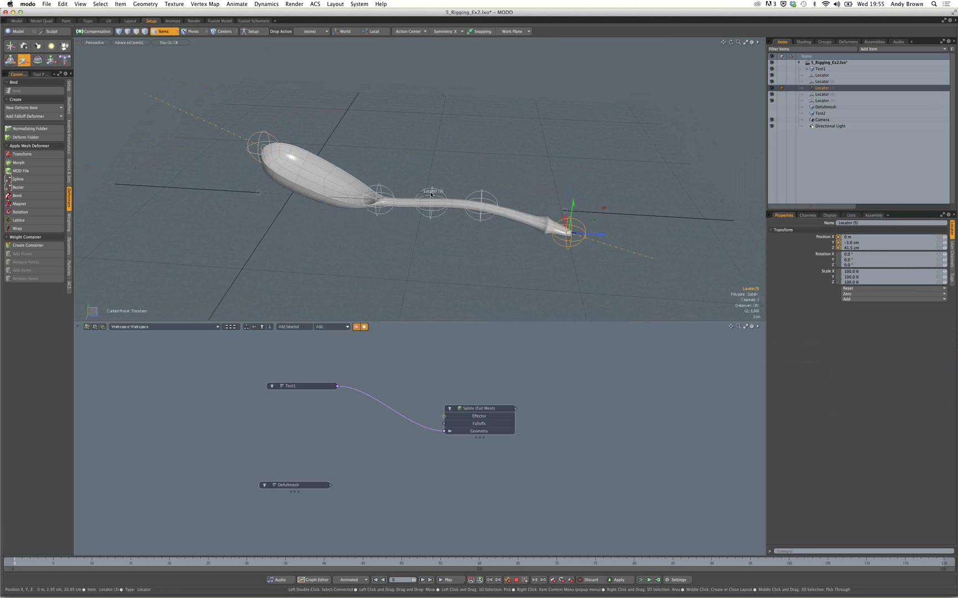
left_click_drag(431, 203, 373, 190)
left_click(379, 198)
left_click_drag(491, 277, 432, 401, "alt")
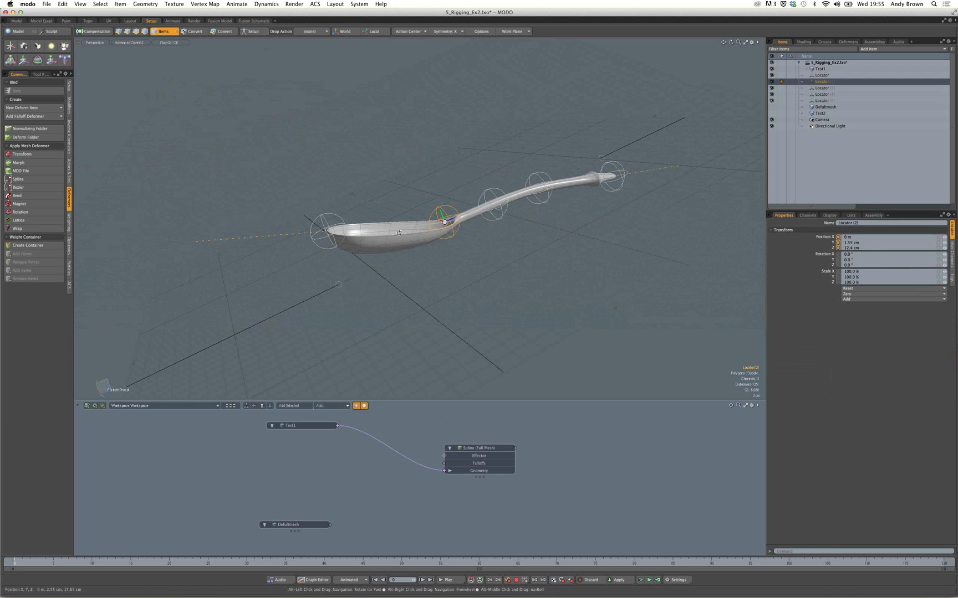
Split the 3D view into two side-by-side viewports and disable deformers in one to compare the original and deformed spoon.
left_click_drag(399, 233, 89, 50, "alt")
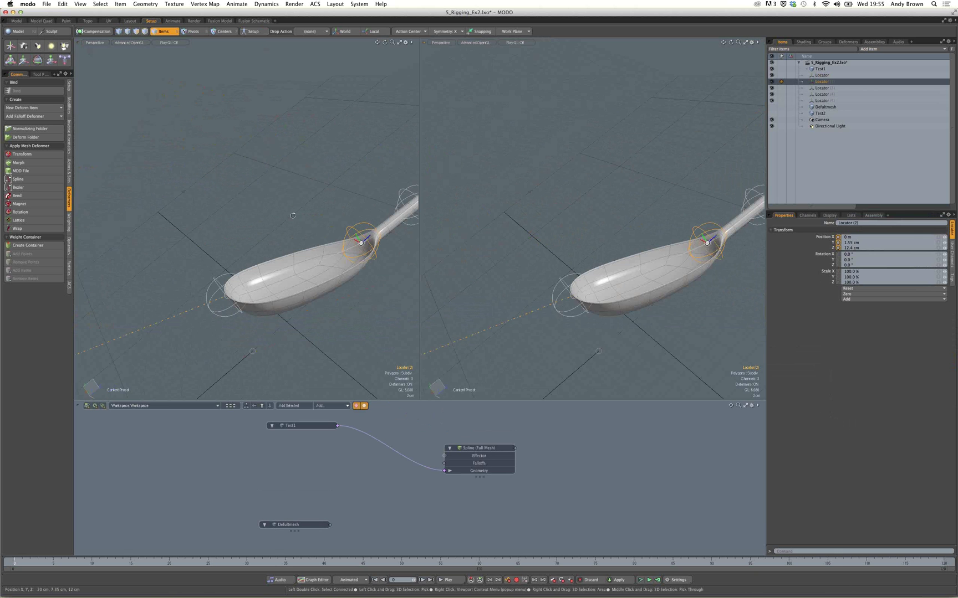
left_click_drag(293, 215, 239, 272, "alt")
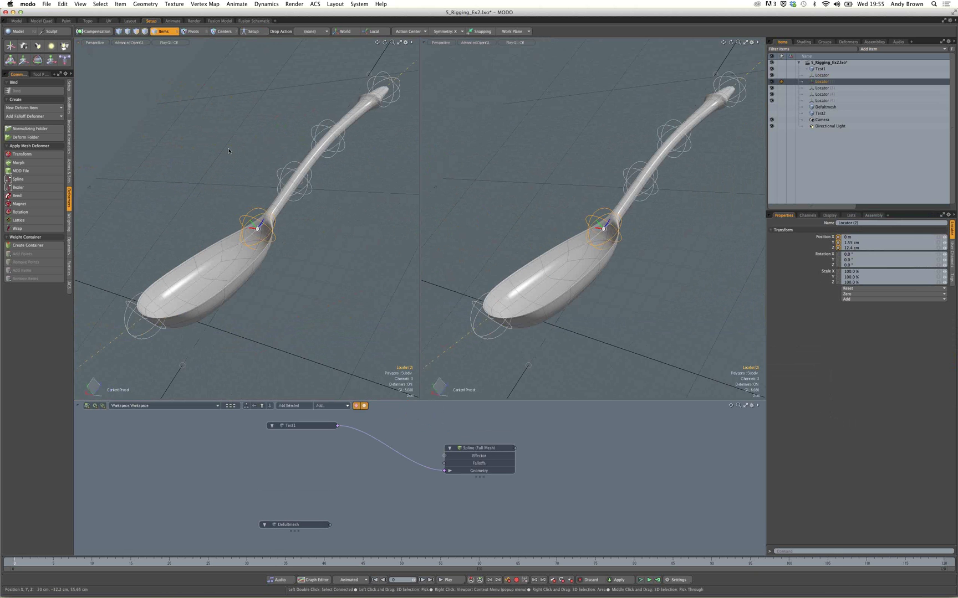
key("o")
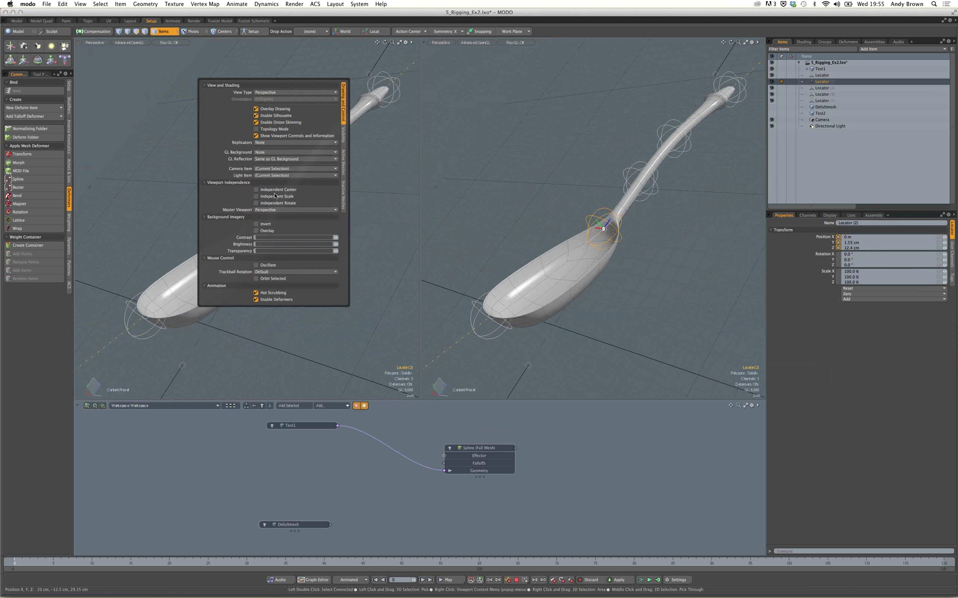
left_click(256, 301)
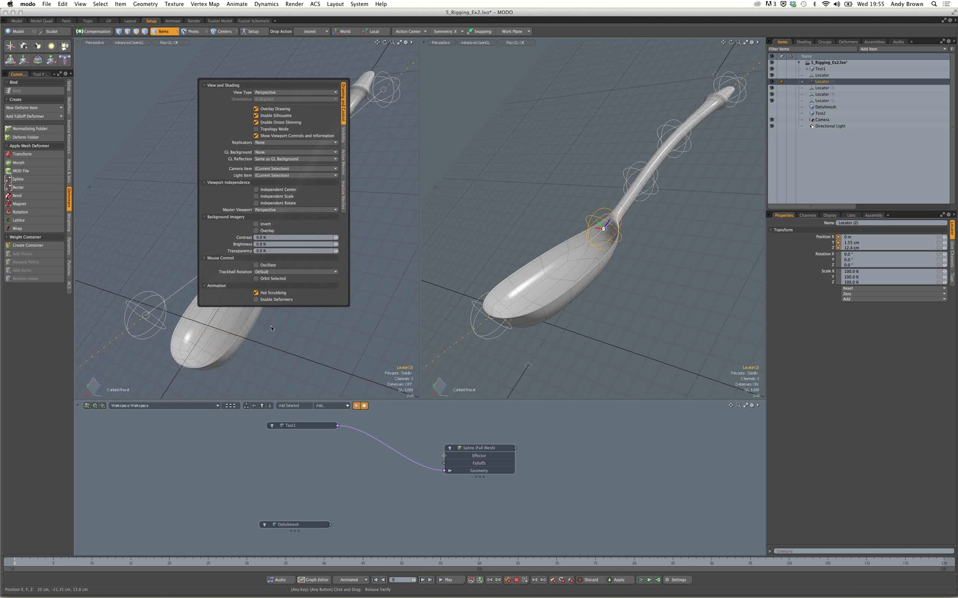
left_click(249, 205)
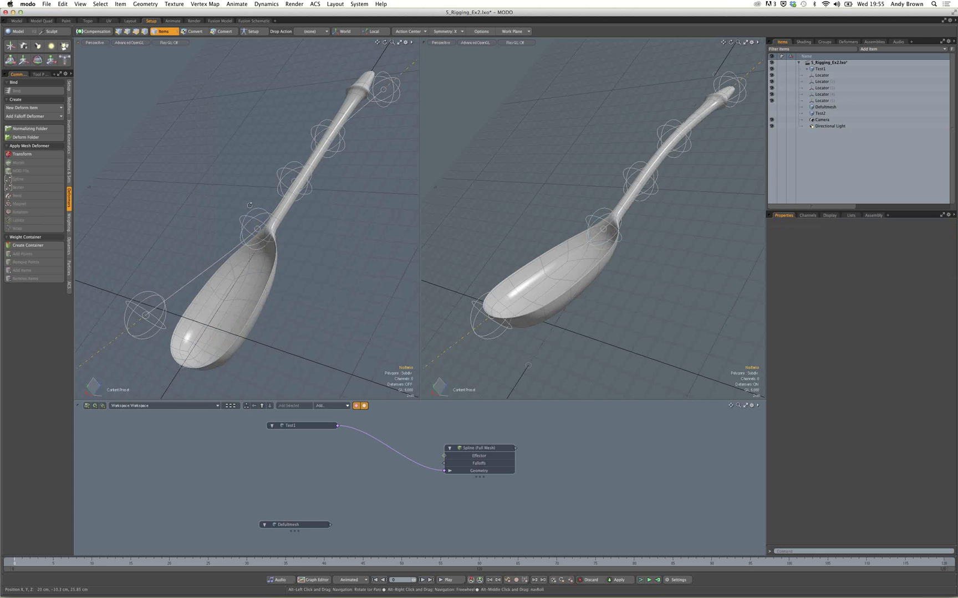
left_click_drag(250, 205, 244, 195, "alt")
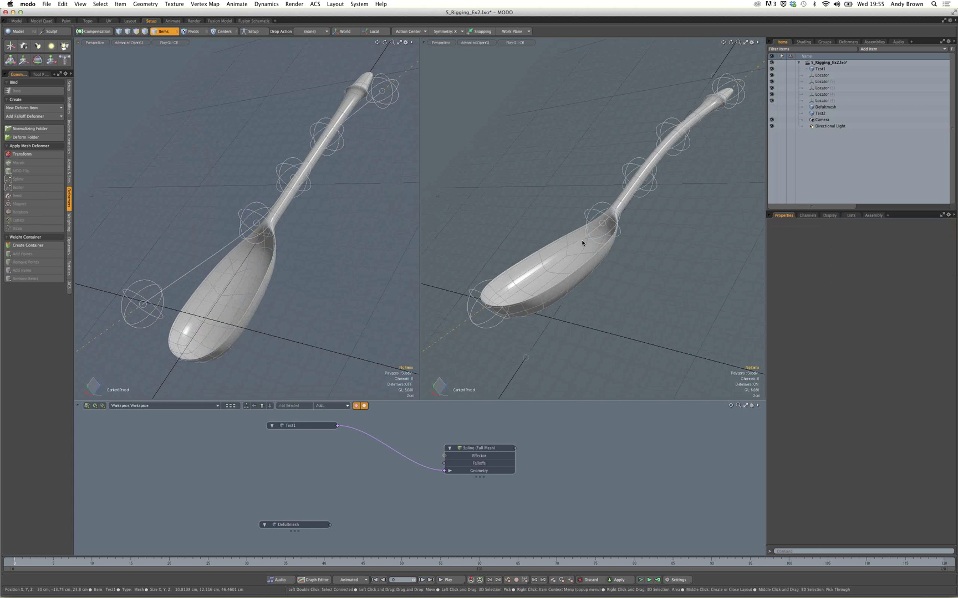
left_click_drag(571, 265, 591, 294, "alt")
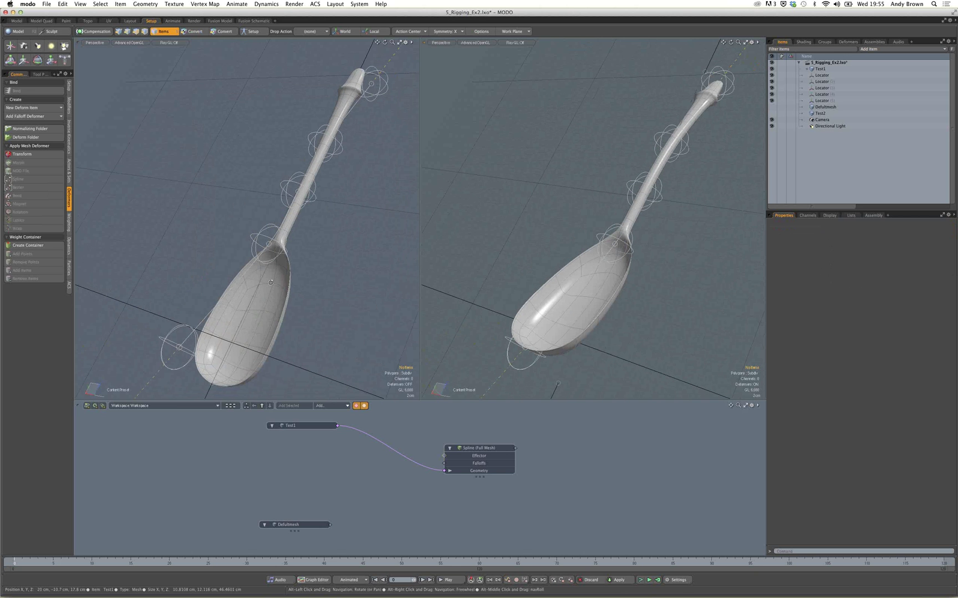
left_click_drag(271, 282, 277, 280, "alt")
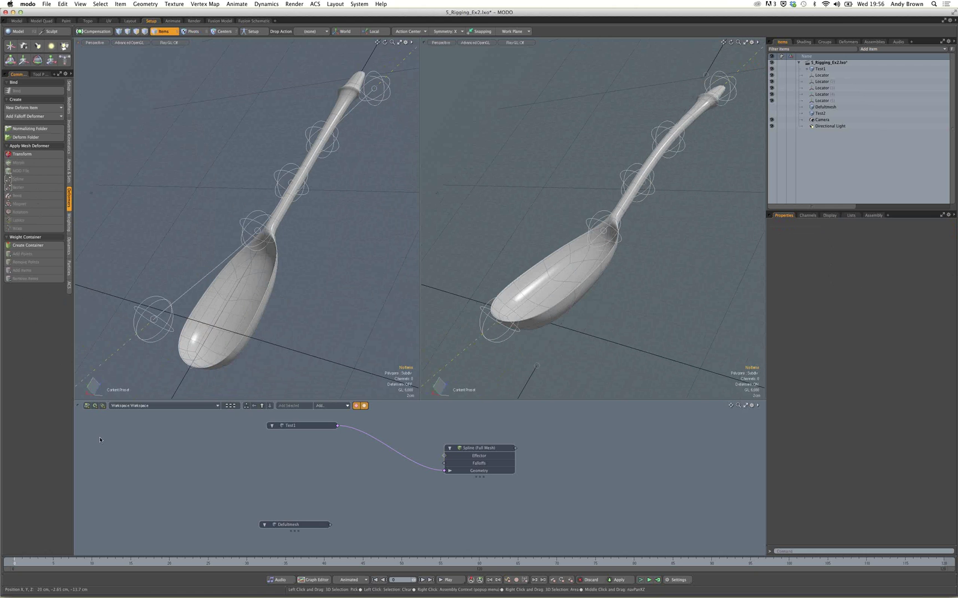
right_click(77, 45)
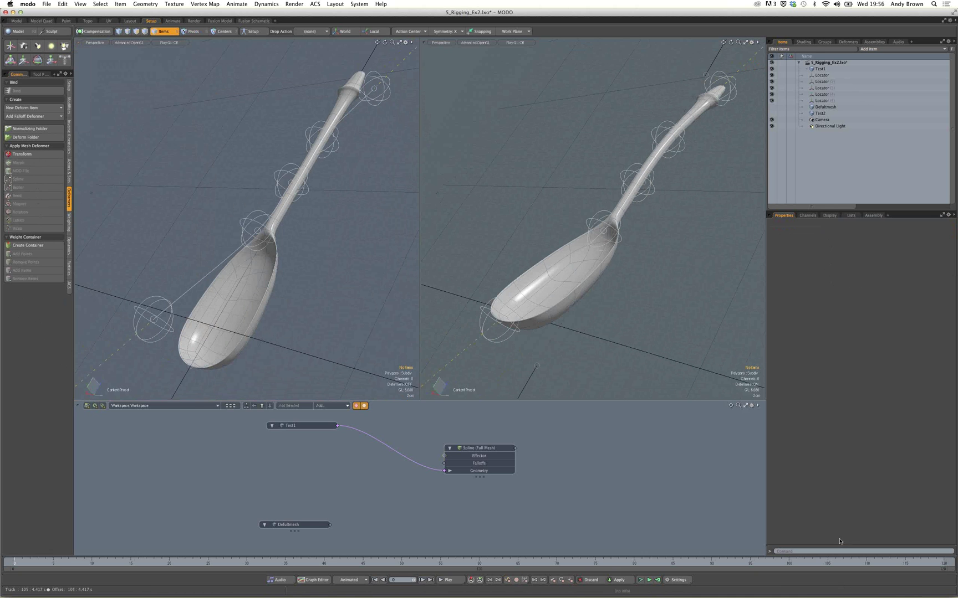
mouse_move(867, 594)
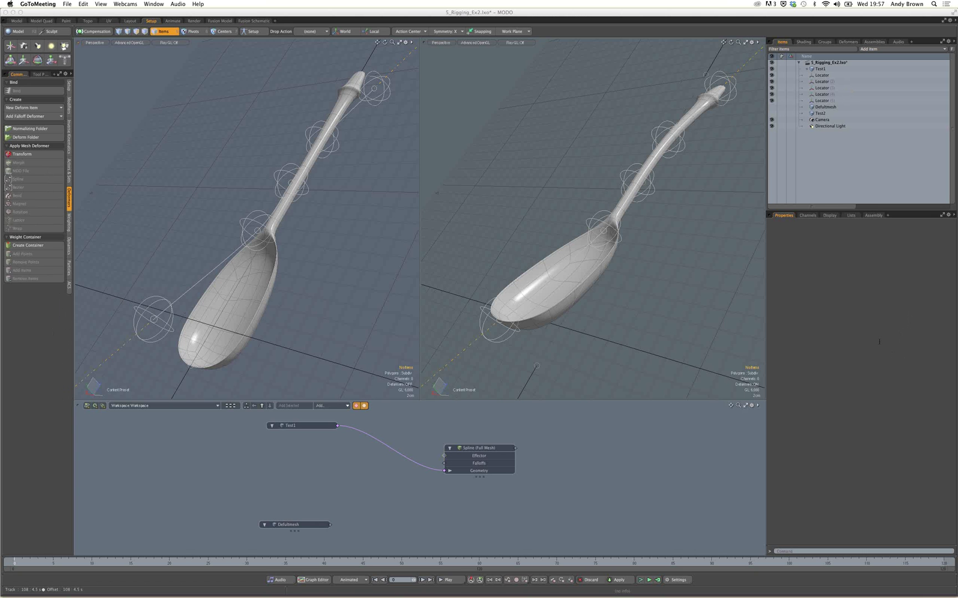
left_click(453, 189)
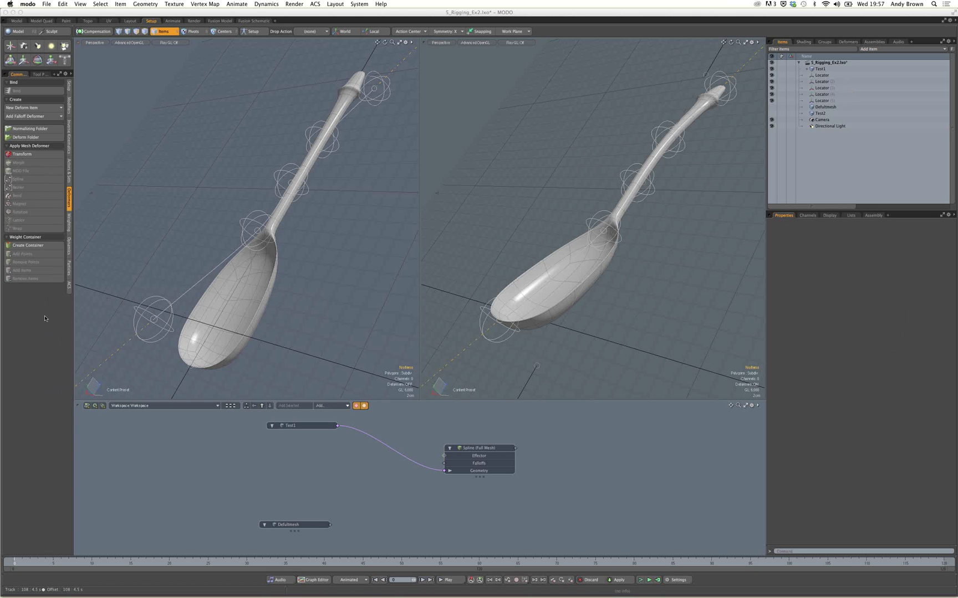
key("alt")
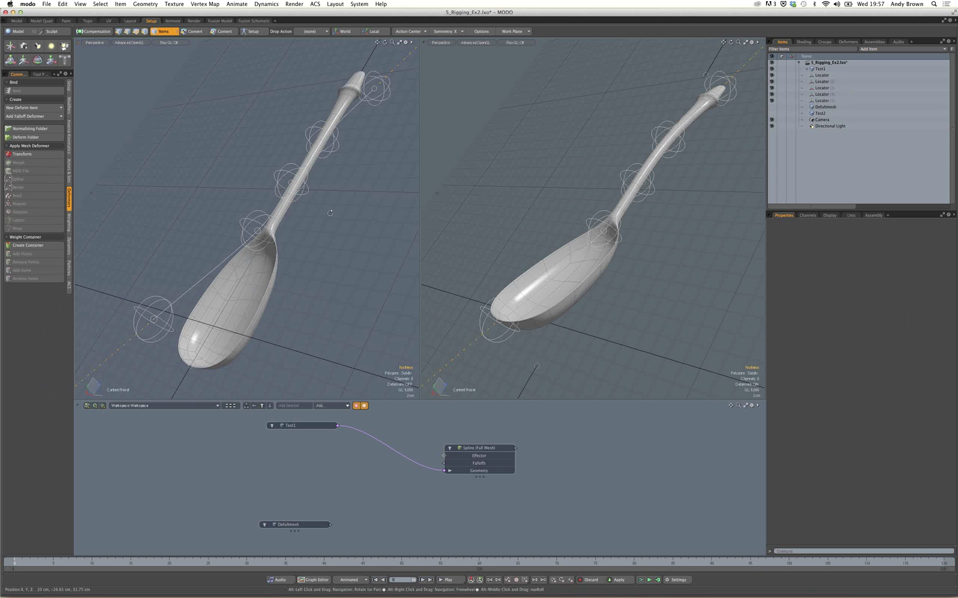
left_click_drag(330, 213, 318, 219, "alt")
Close the spoon scene and delete the extra 3D viewport from the layout.
left_click(46, 4)
left_click(65, 171)
right_click(78, 42)
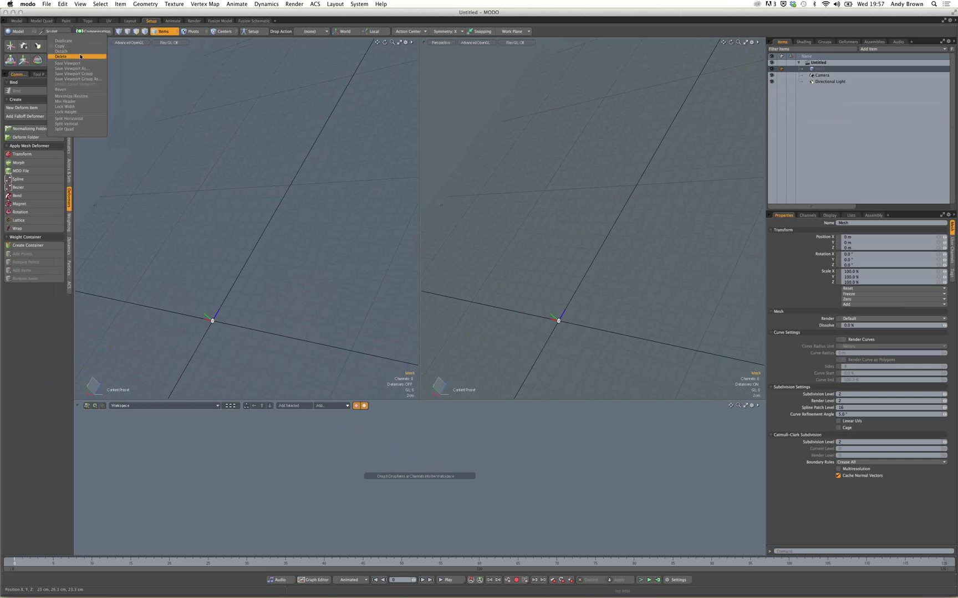
left_click(80, 56)
Switch to the Fusion Model layout and add the Q-Capsule1 and Q-Cylinder1 preset meshes to the empty scene.
left_click(219, 21)
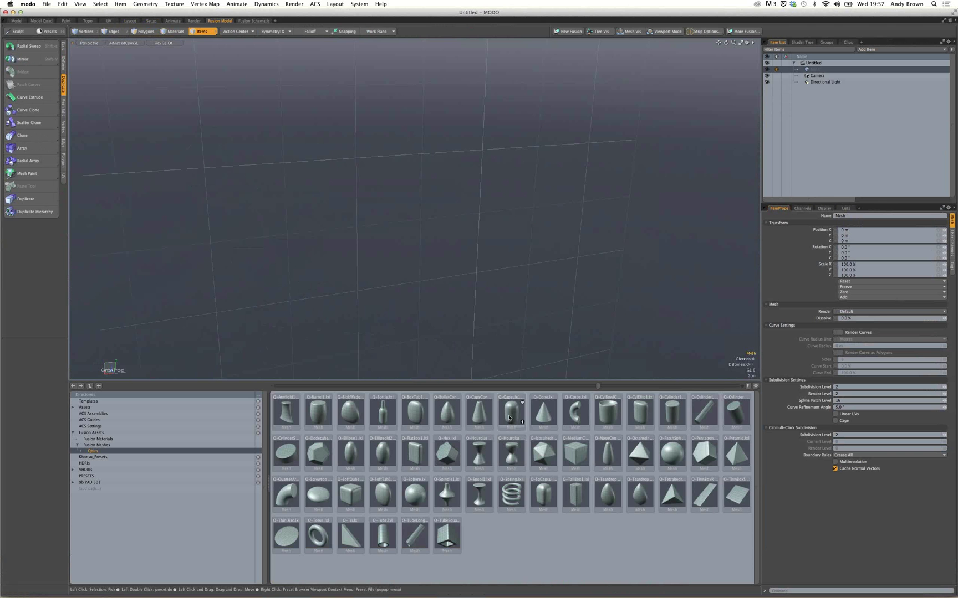
left_click(512, 418)
double_click(512, 417)
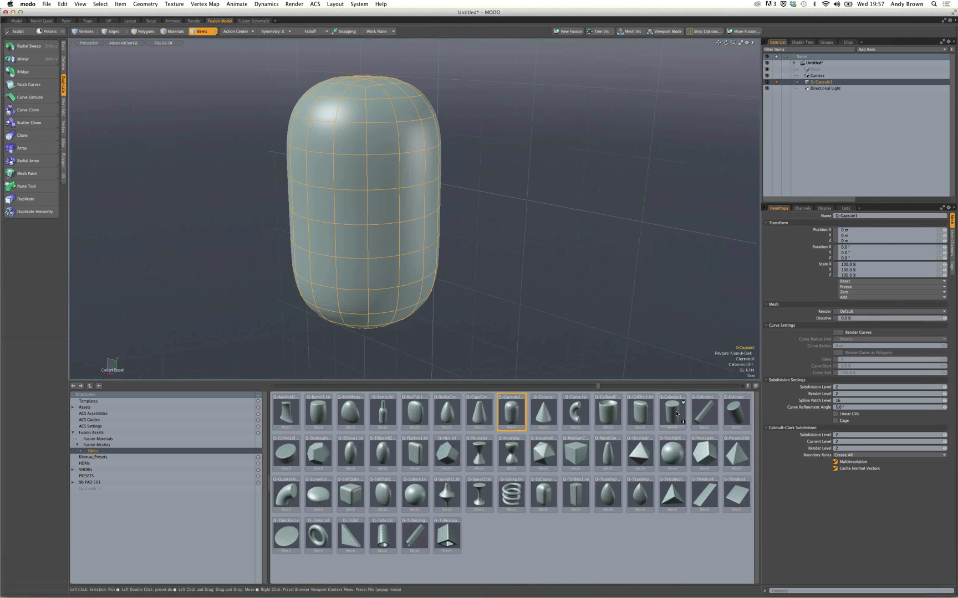
double_click(672, 413)
Rotate all polygons of the cylinder about -80° around X so it crosses the capsule.
left_click(145, 32)
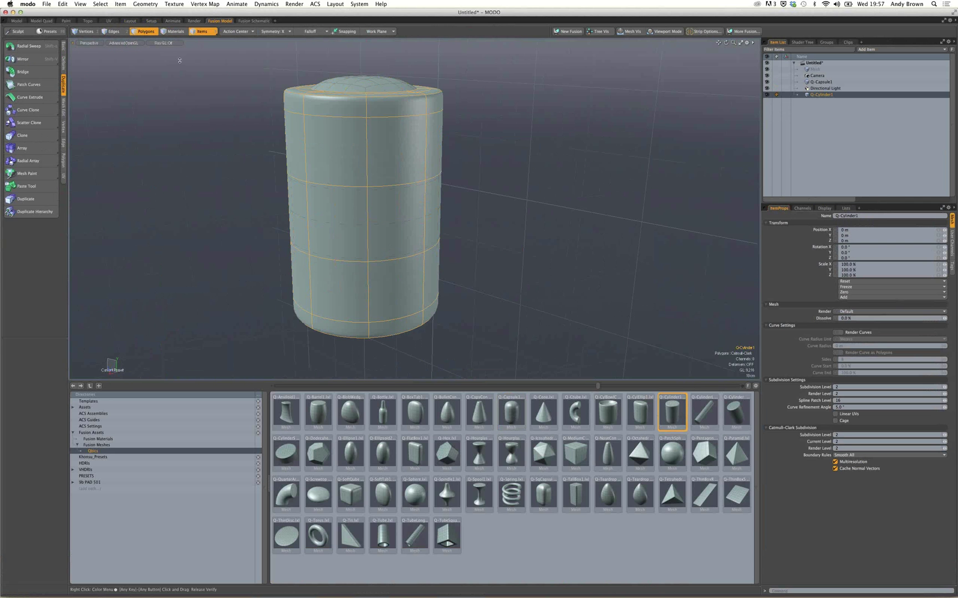
key("e")
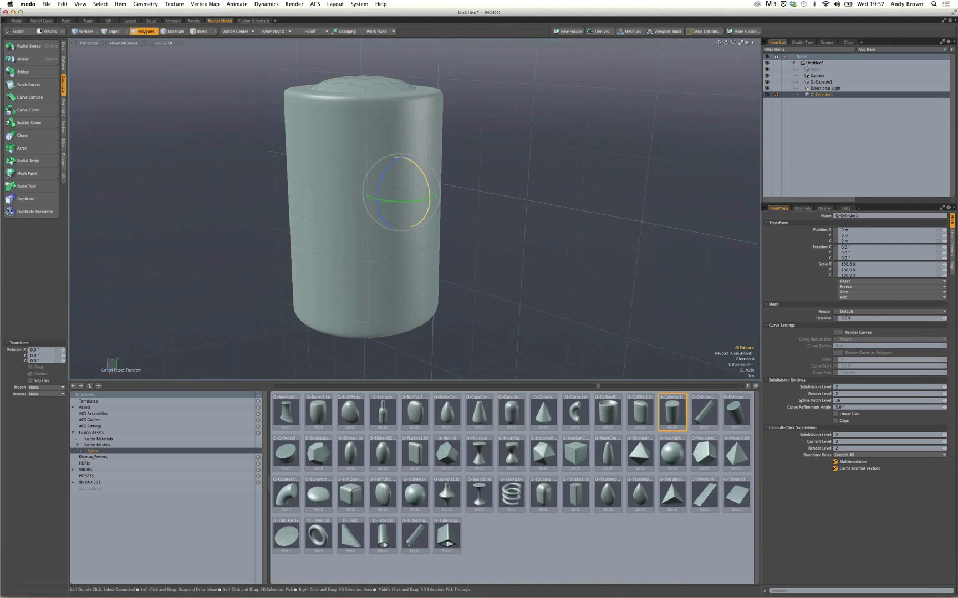
left_click_drag(426, 184, 425, 215)
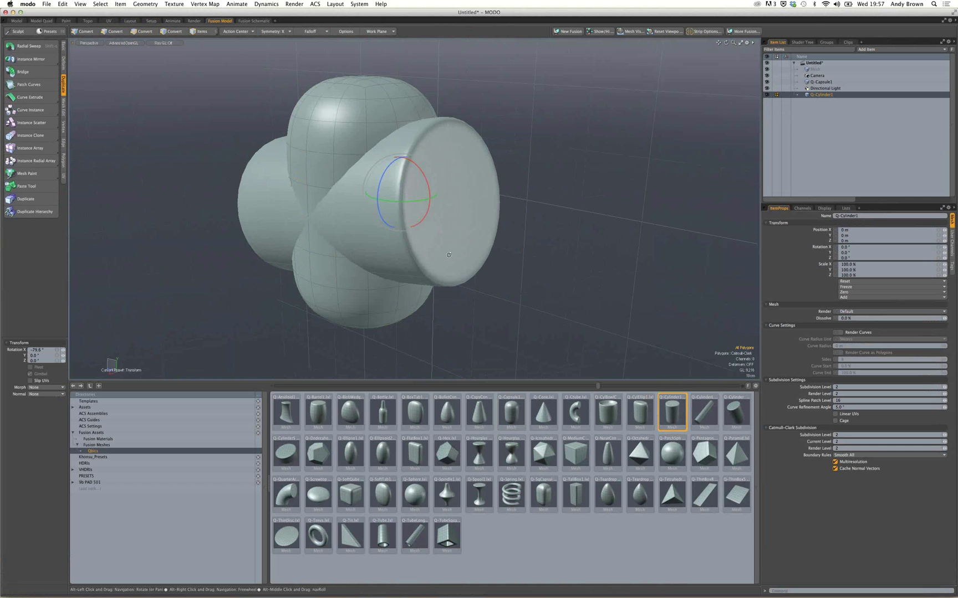
Drop the rotation, select the capsule and cylinder meshes as items and create a new 3D Tree Fusion item as a union of both.
left_click_drag(267, 91, 305, 93, "alt")
key("q")
left_click(203, 32)
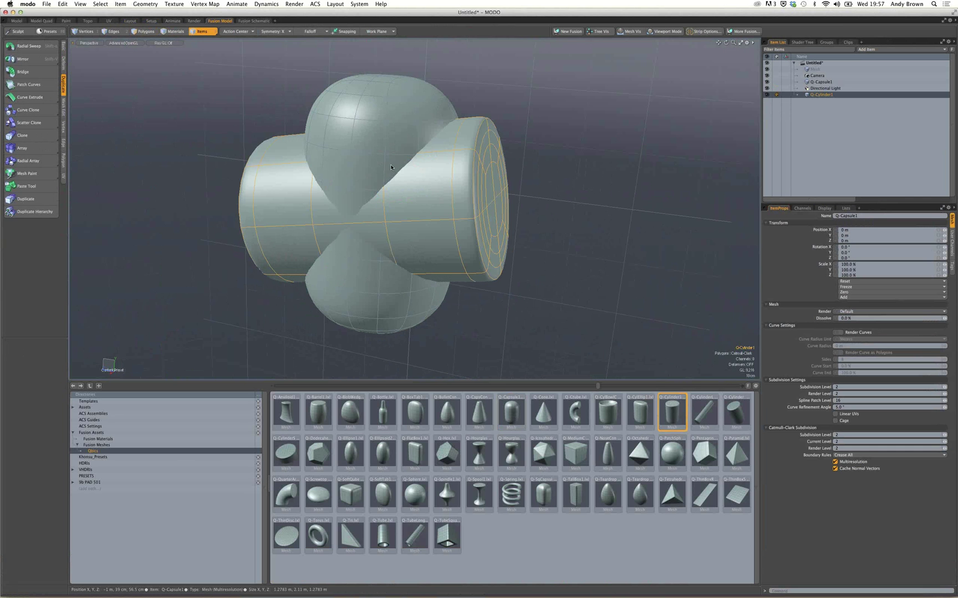
left_click(391, 165)
left_click(418, 189, "shift")
left_click(568, 31)
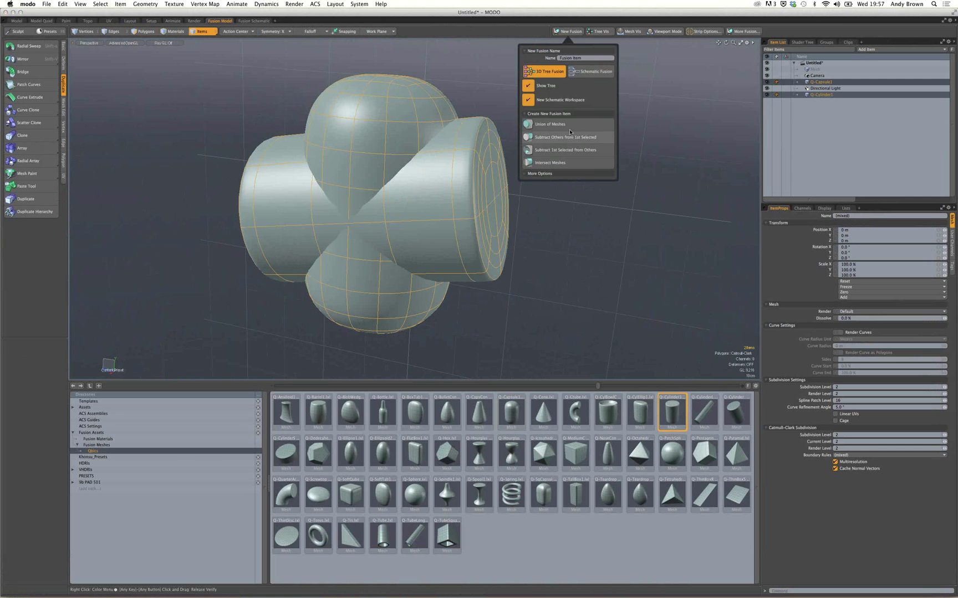
left_click(608, 249)
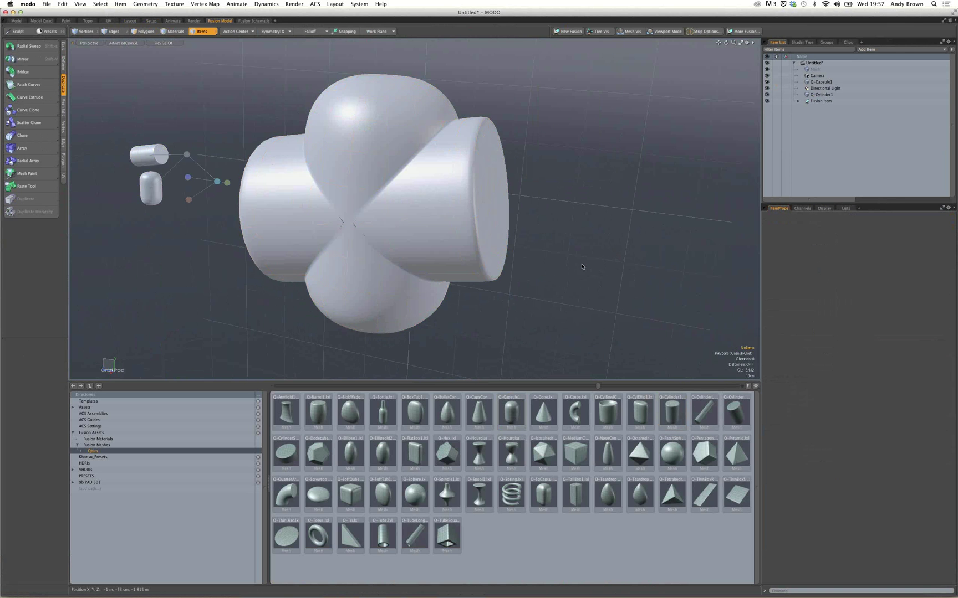
Set the Fusion item's mesh mode to Airtight Final and return to the Fusion Model layout.
scroll(368, 225, "up", 5)
left_click_drag(438, 221, 474, 180, "alt")
scroll(474, 181, "down", 3)
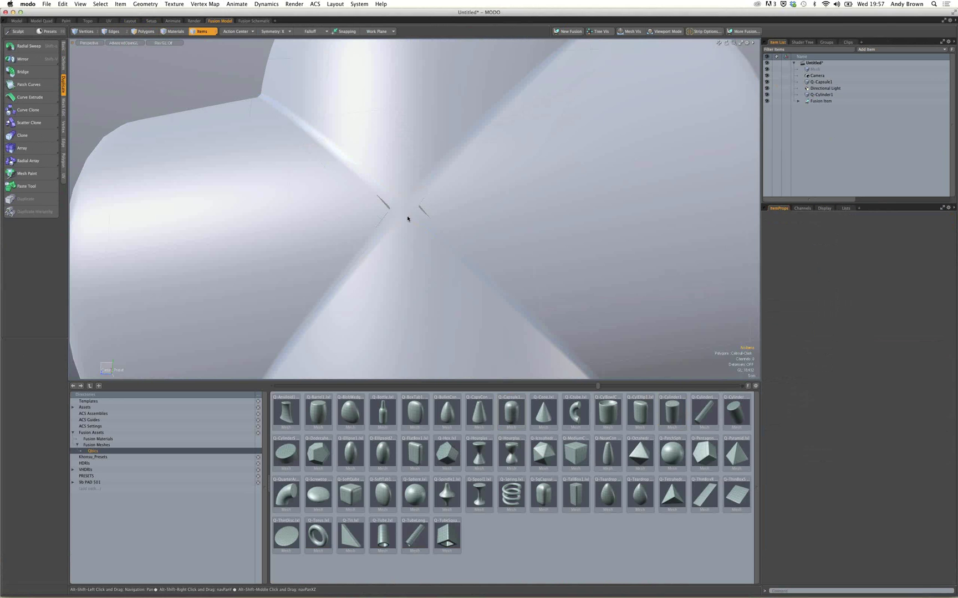
left_click_drag(407, 219, 391, 188, "alt")
left_click(821, 101)
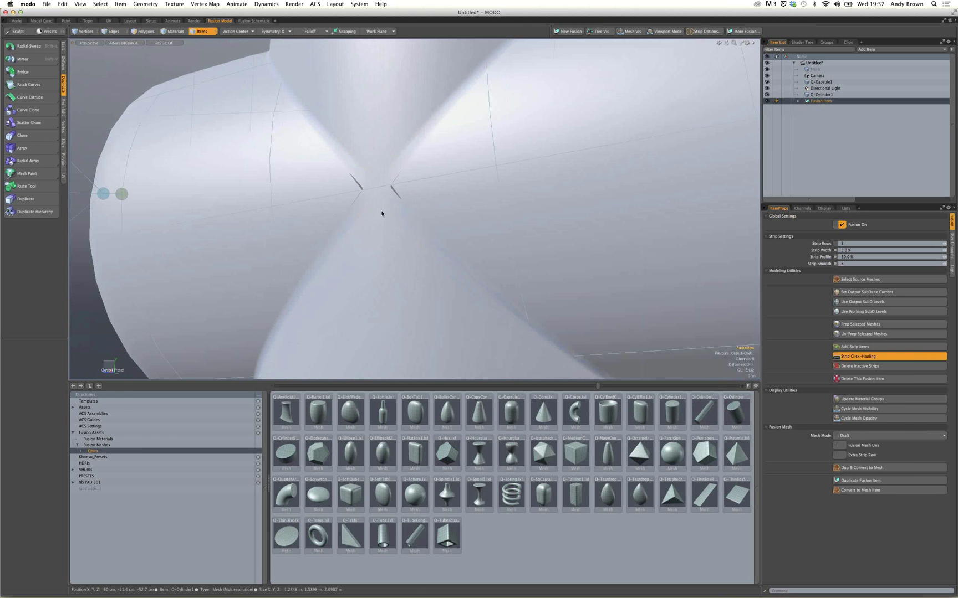
key("alt+grave")
left_click(486, 208)
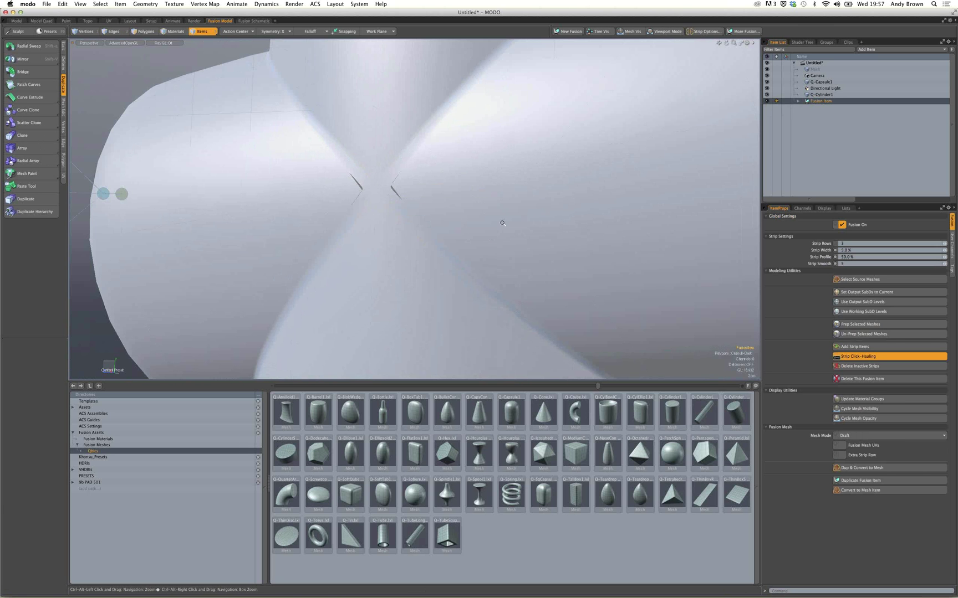
left_click_drag(502, 223, 492, 221, "ctrl+alt")
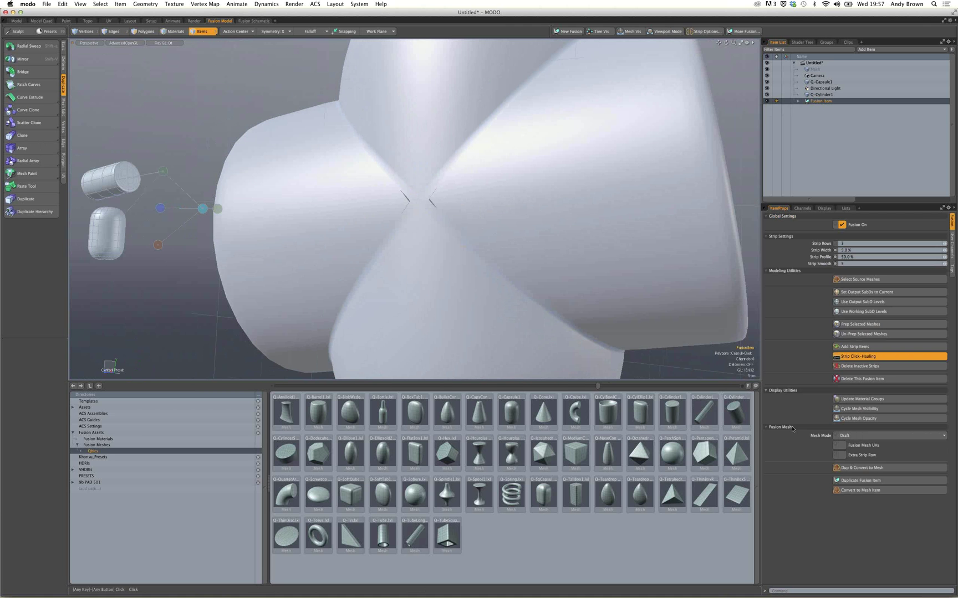
left_click_drag(518, 165, 156, 66, "alt")
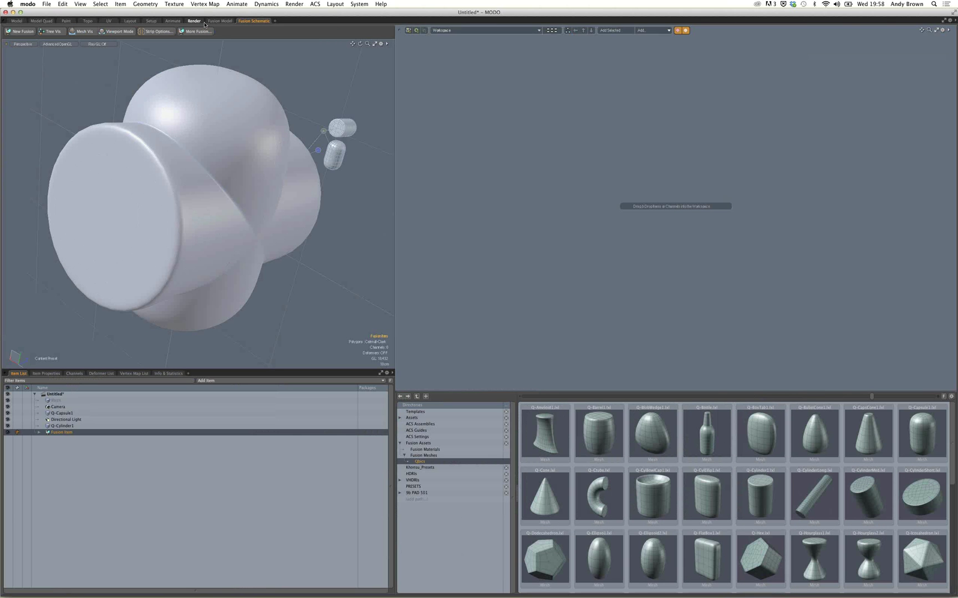
left_click(220, 21)
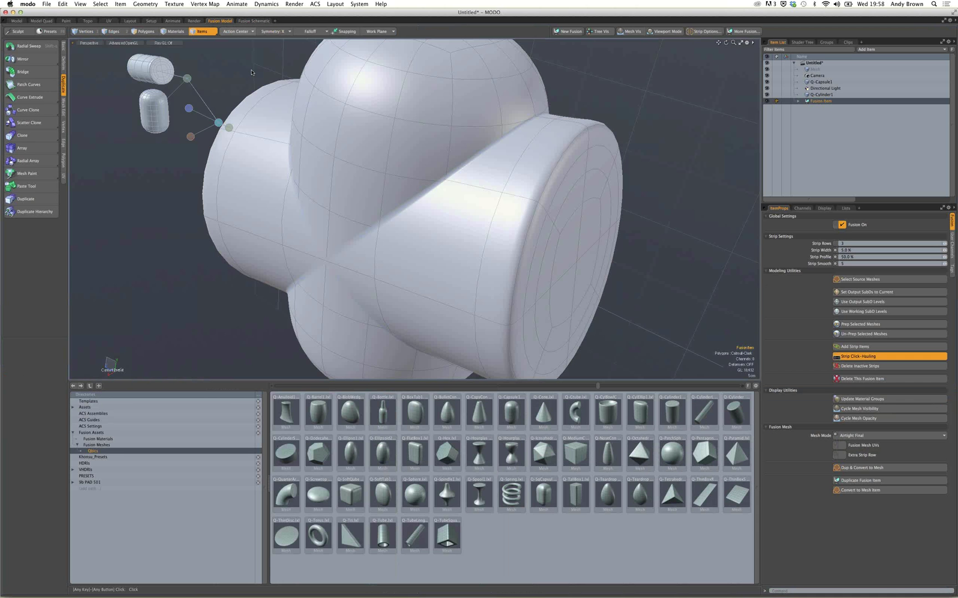
Select the cylinder source mesh, enlarge the item properties area and show the cylinder's user channels.
left_click_drag(251, 72, 427, 269, "alt")
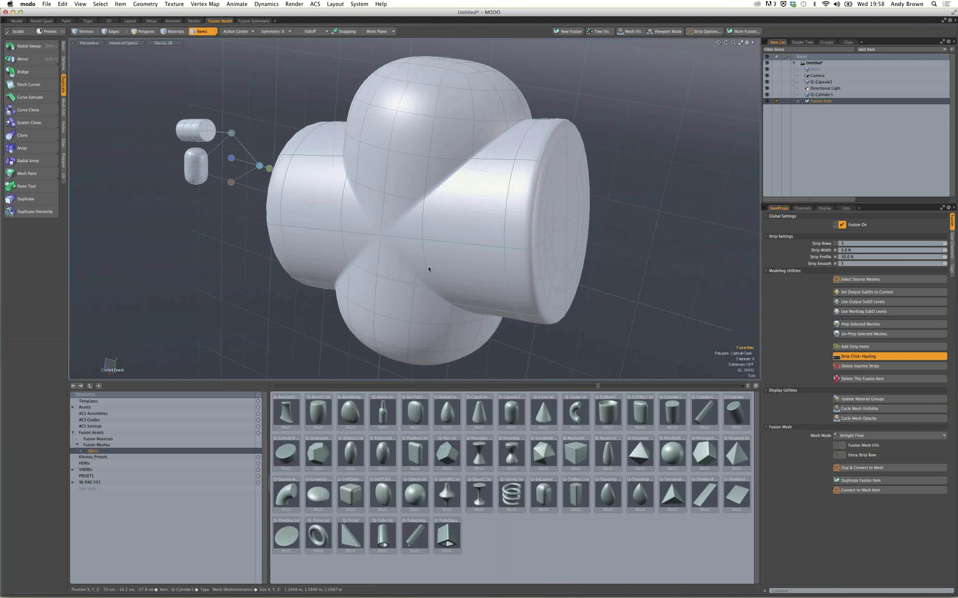
key("alt")
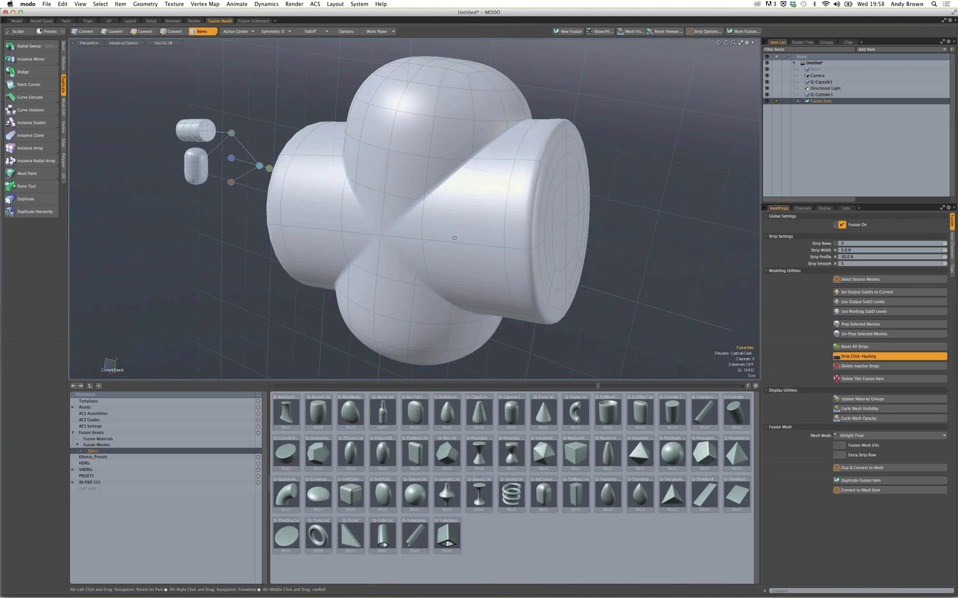
left_click_drag(454, 238, 403, 113, "alt")
left_click(403, 113)
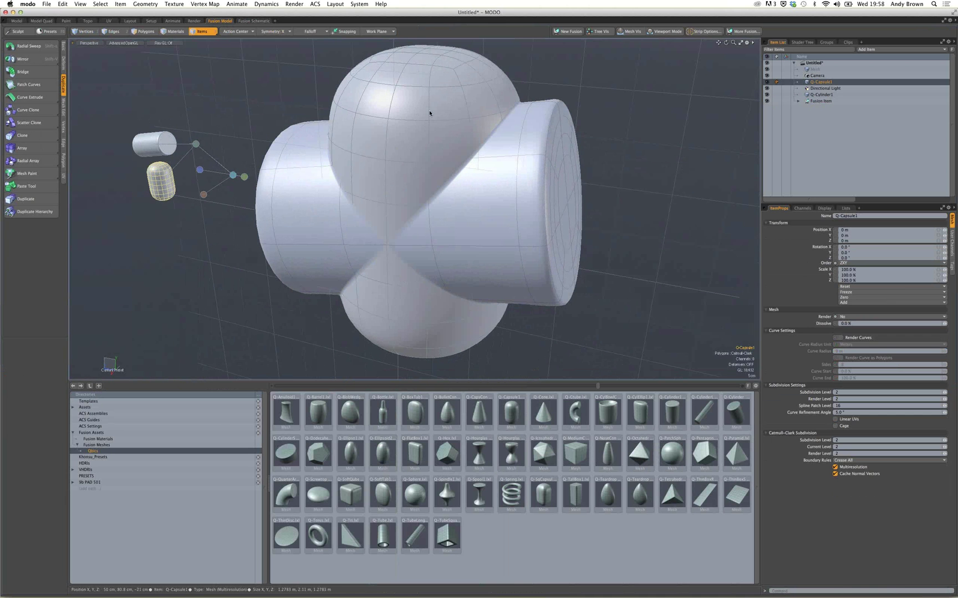
left_click(520, 158)
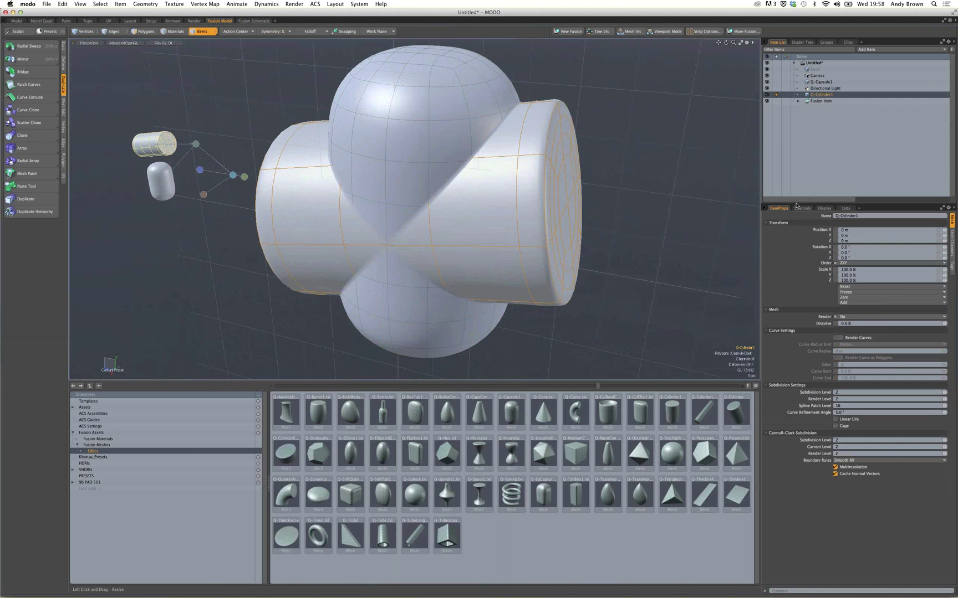
left_click_drag(798, 204, 795, 156)
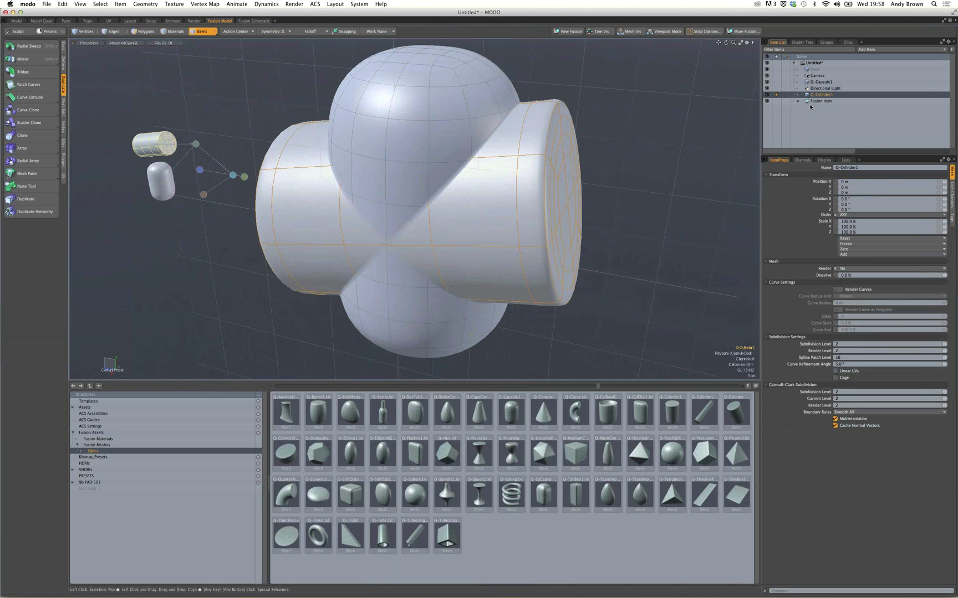
left_click(950, 204)
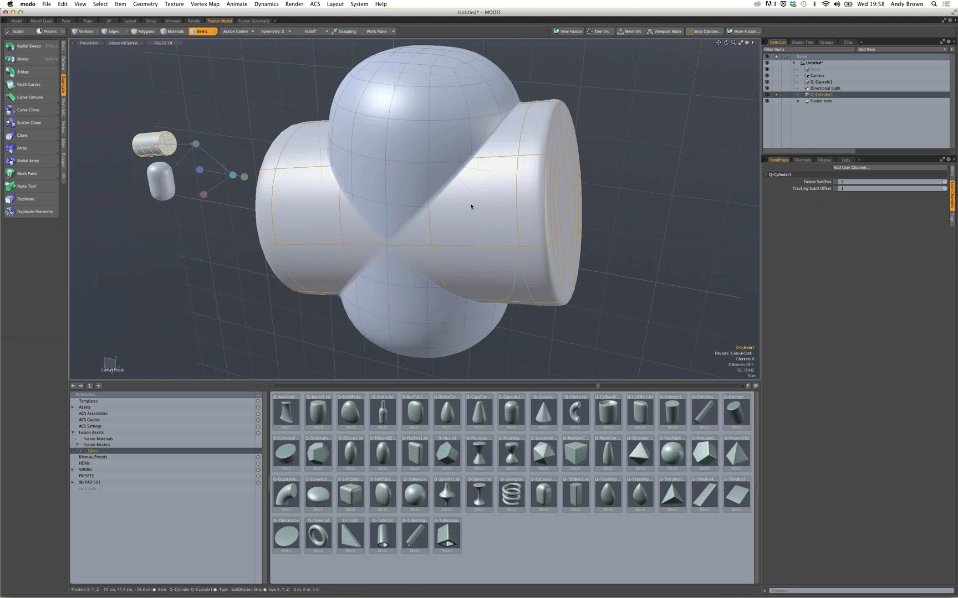
Select the strip where the cylinder meets the capsule and try out its Strip Width control.
left_click(499, 141)
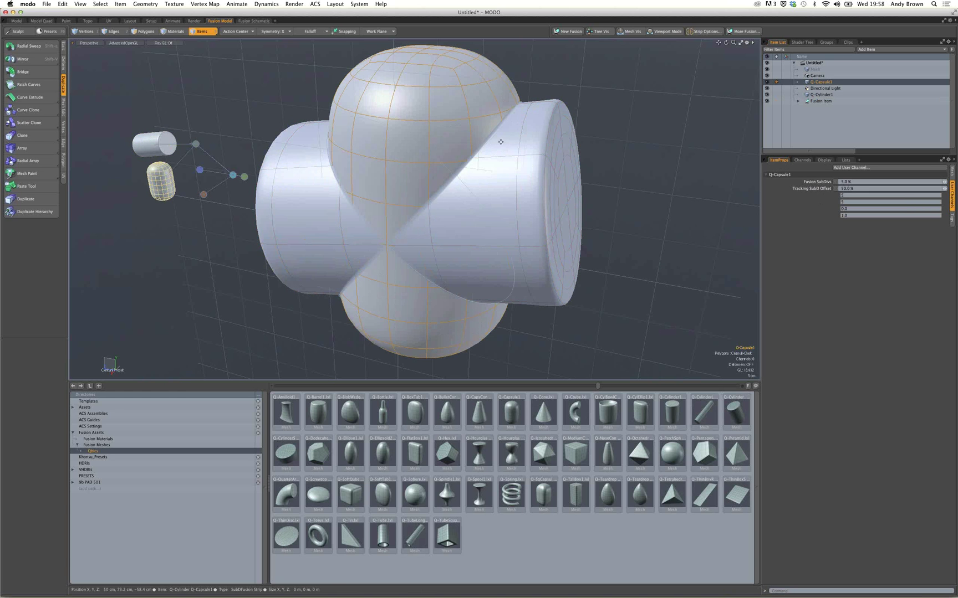
left_click(500, 142)
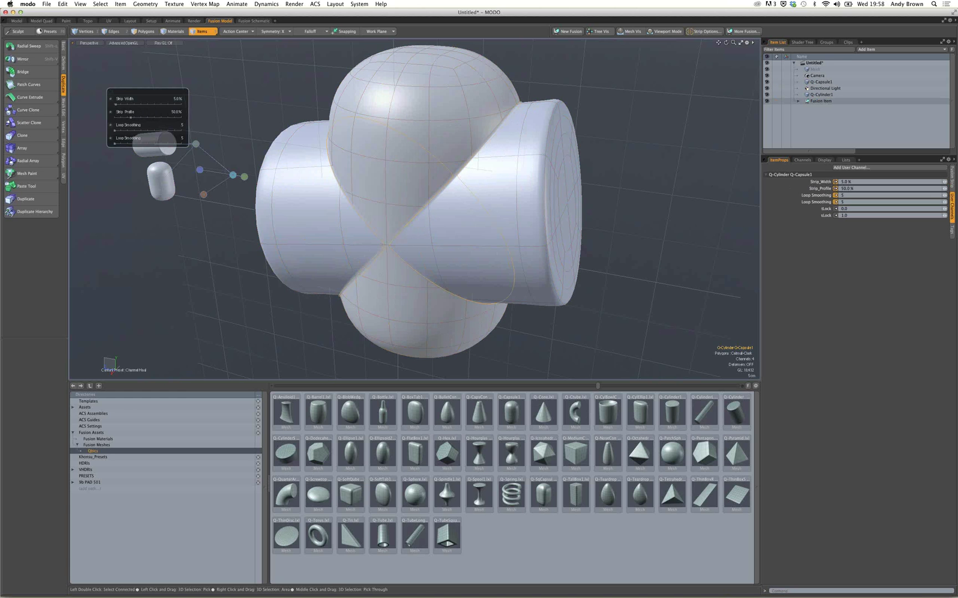
mouse_move(116, 104)
left_mouse_down()
mouse_move(129, 109)
mouse_move(116, 104)
left_mouse_up()
left_click(216, 101)
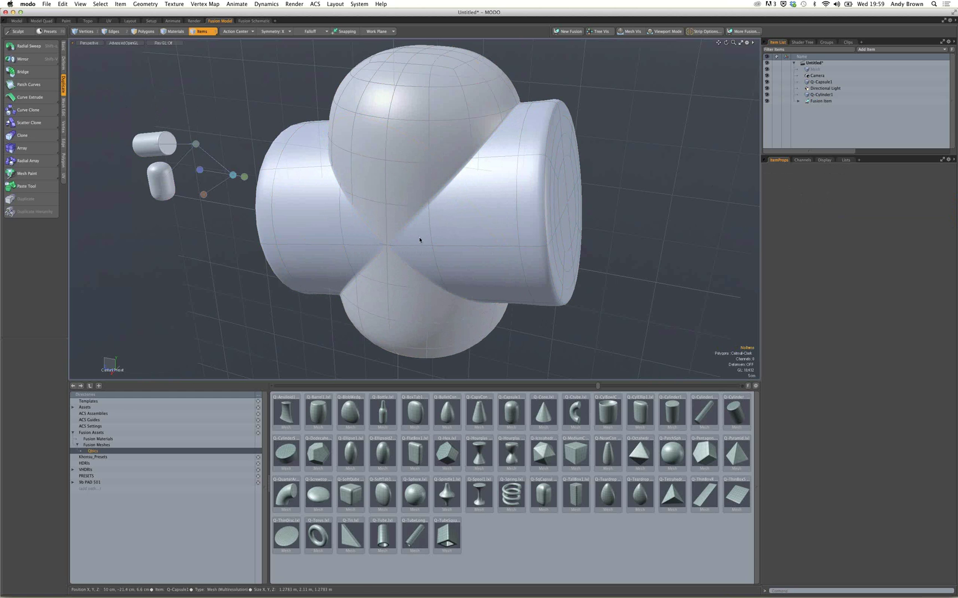
Select the cylinder source mesh, show its user channels and subdivide its geometry once.
left_click(522, 215)
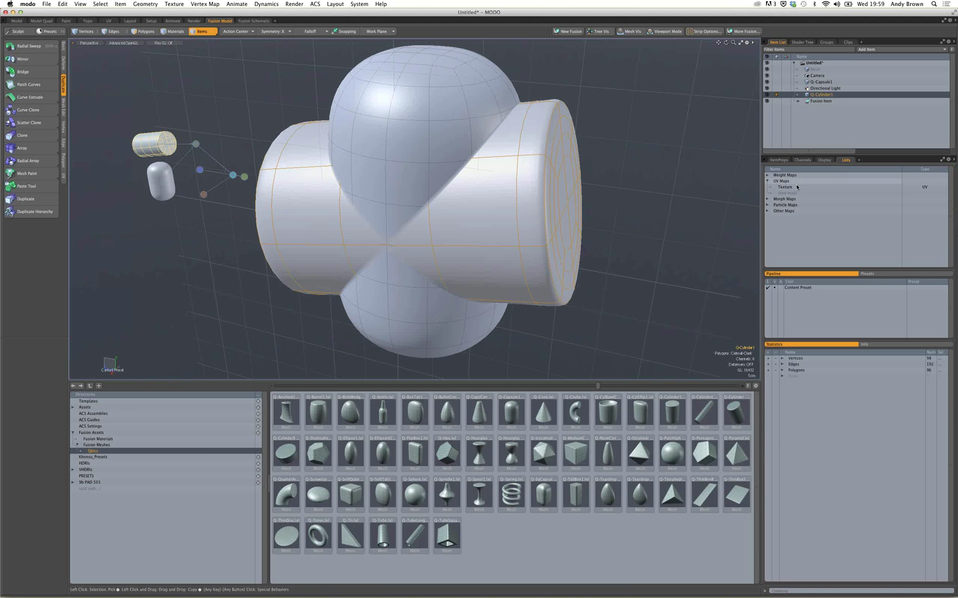
left_click(954, 204)
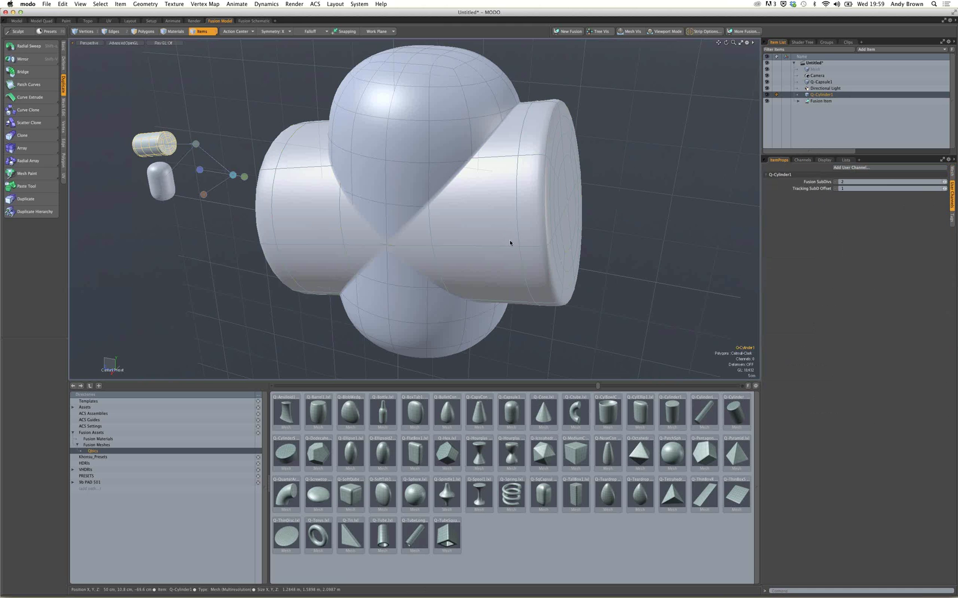
key("d")
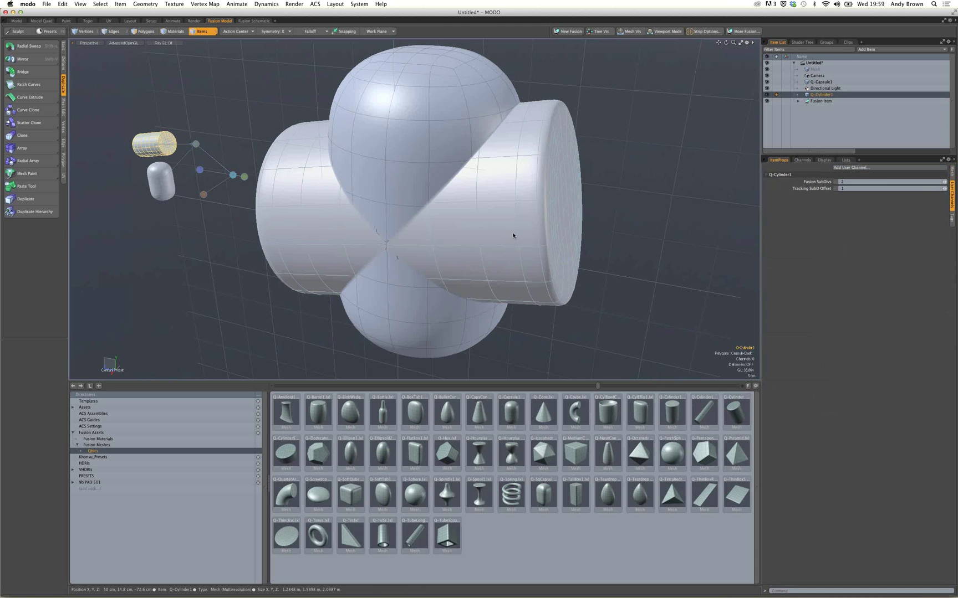
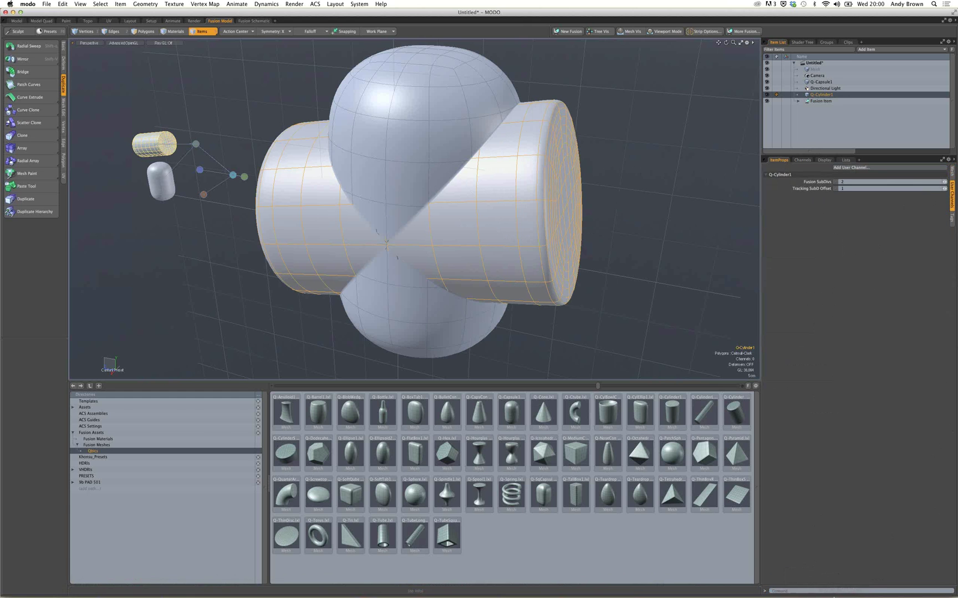
Switch to GoToMeeting, return to MODO and clear the item selection.
mouse_move(839, 596)
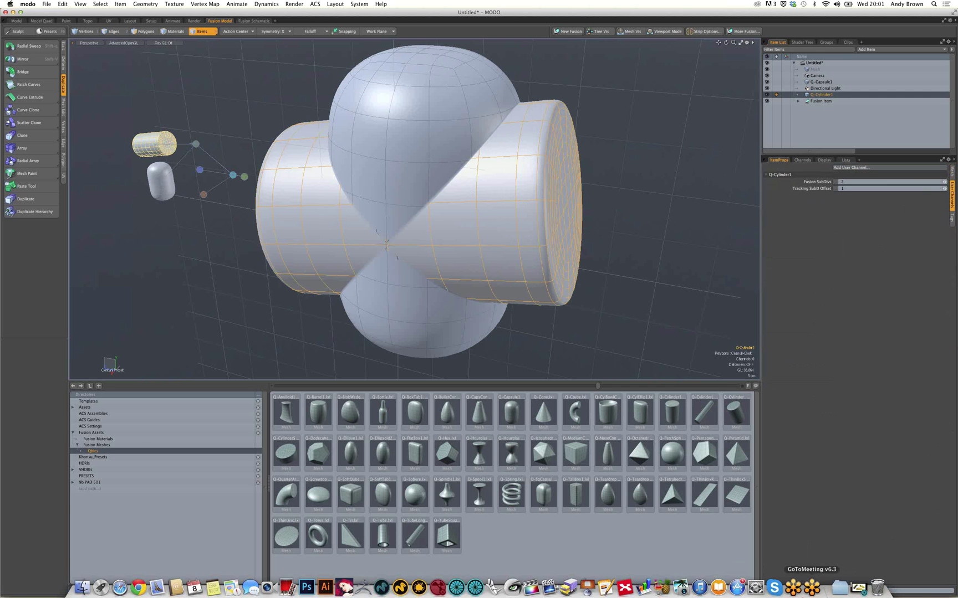
left_click(811, 590)
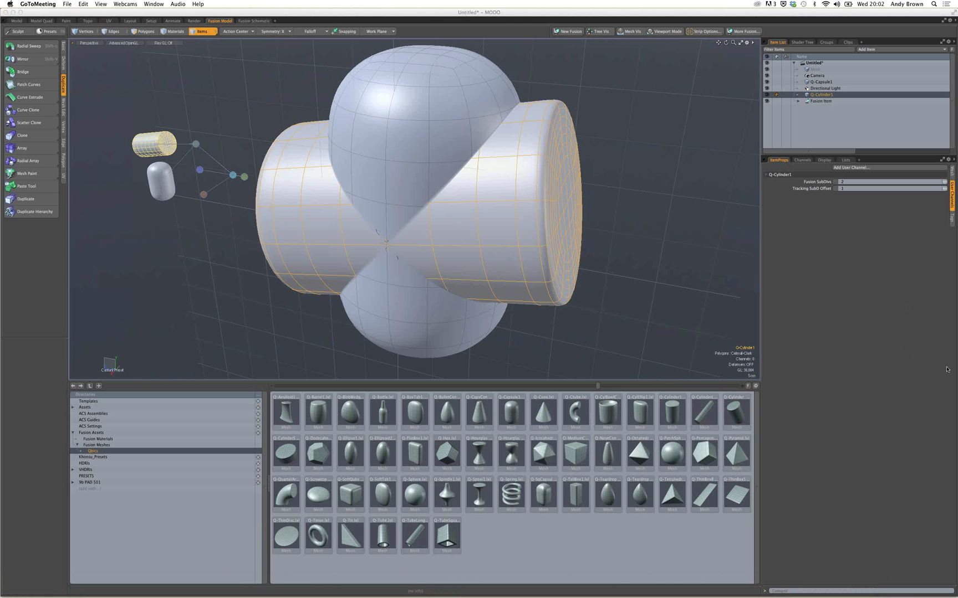
left_click(180, 229)
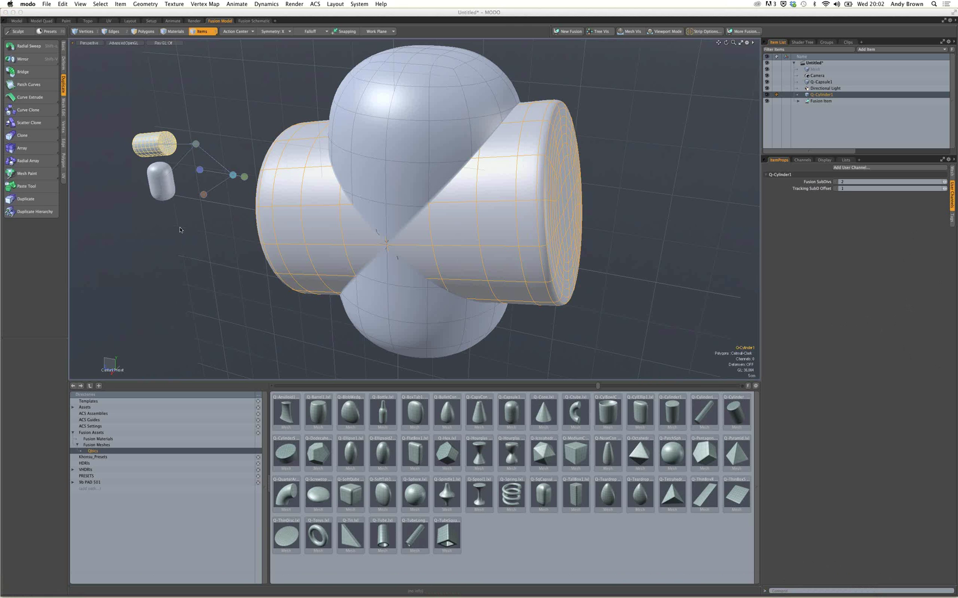
left_click(172, 203)
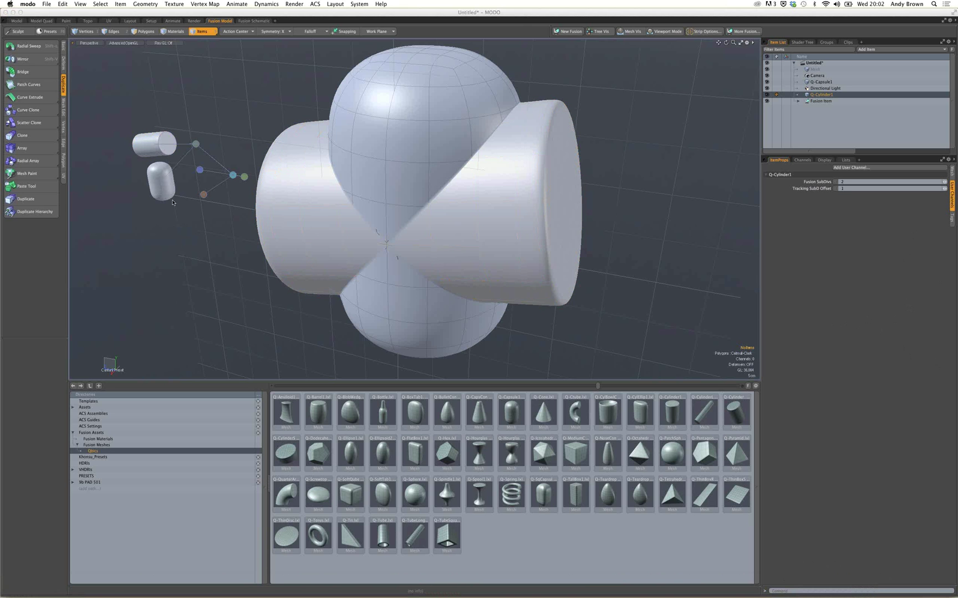